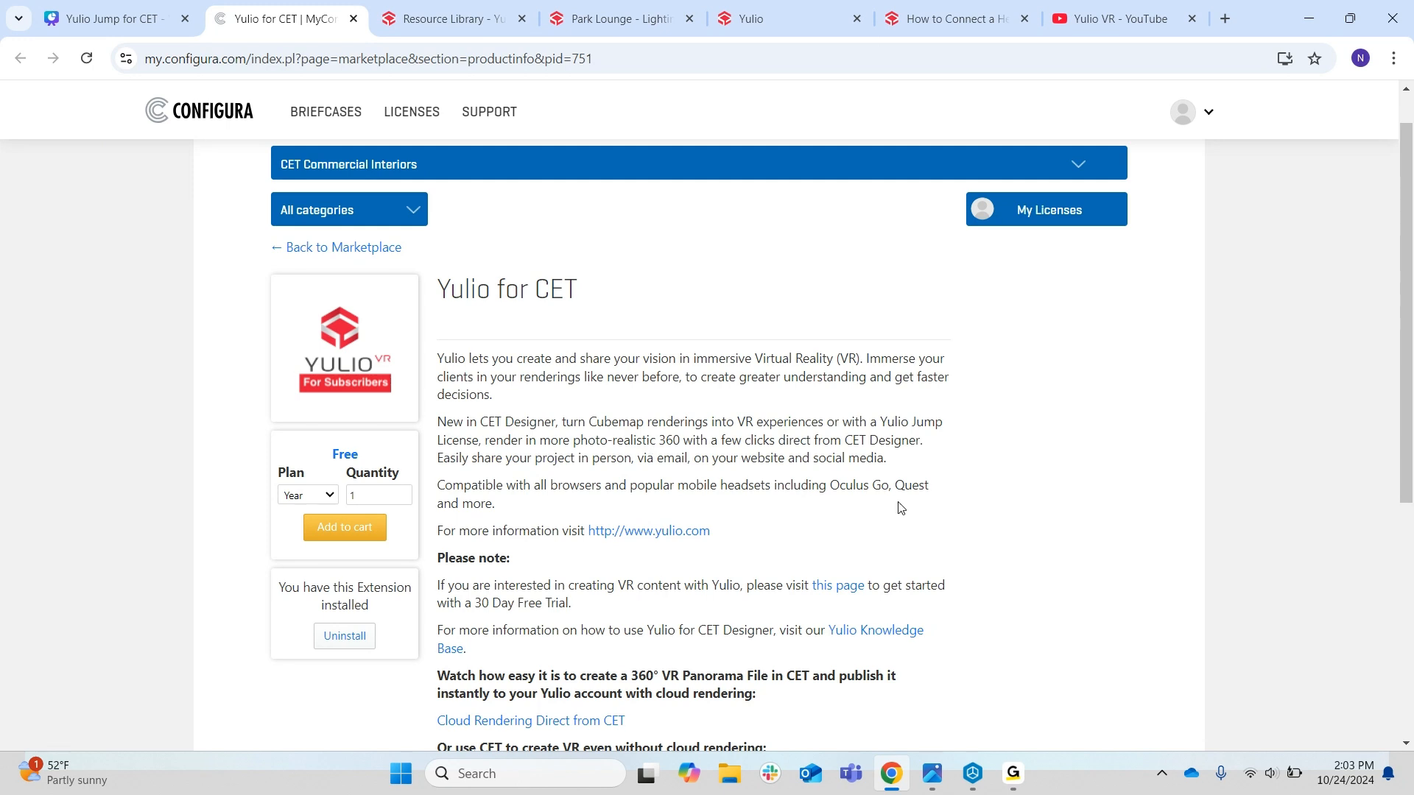
pyautogui.moveTo(972, 768)
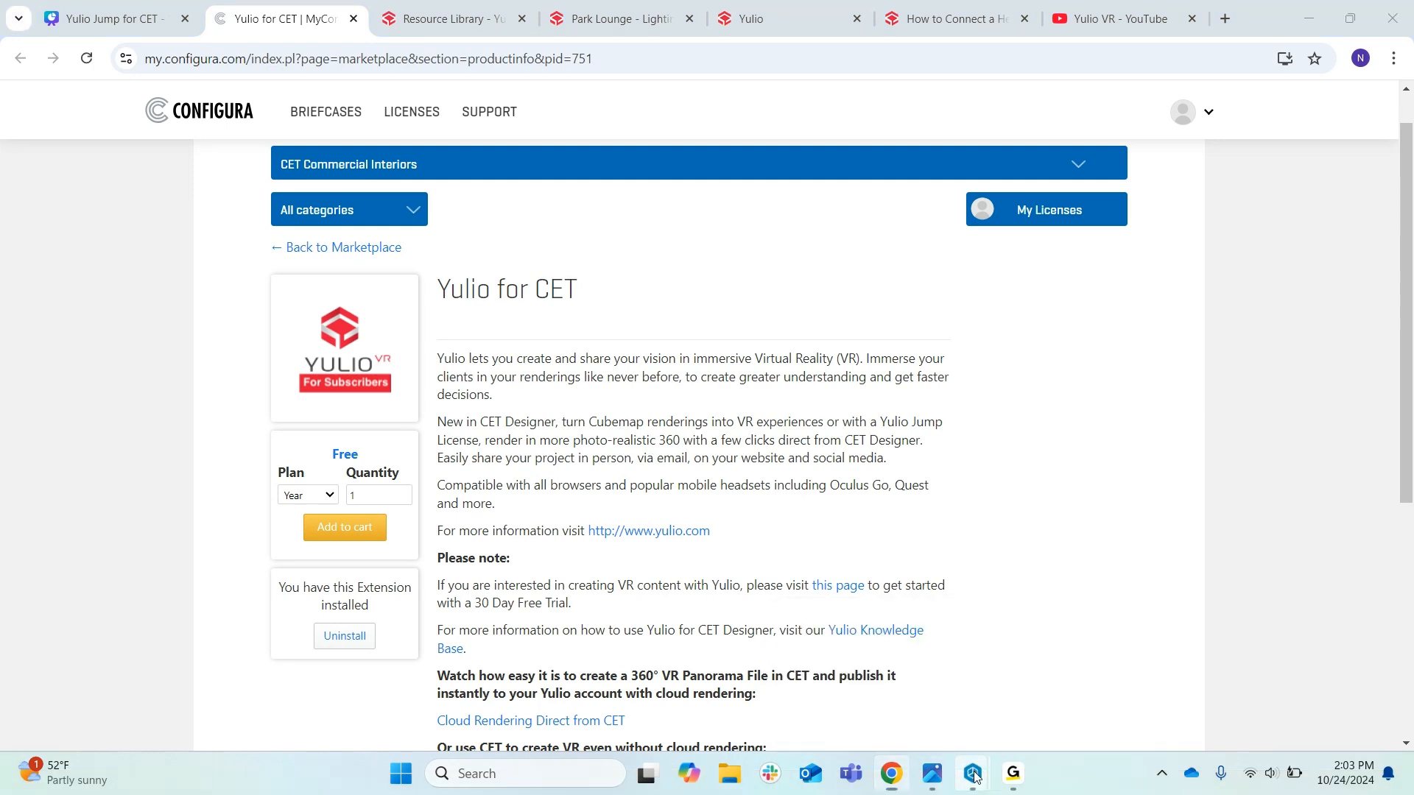
pyautogui.click(868, 670)
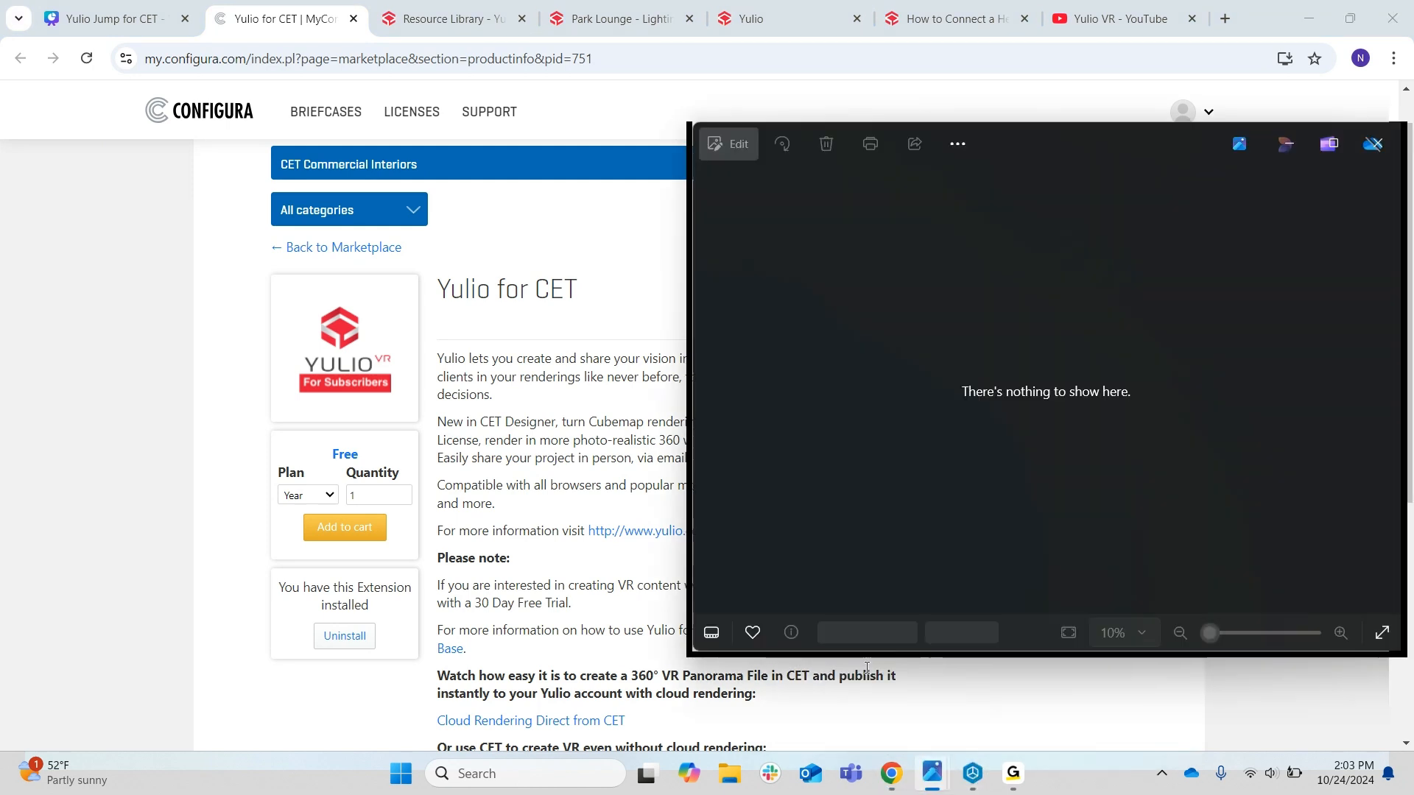
pyautogui.click(984, 691)
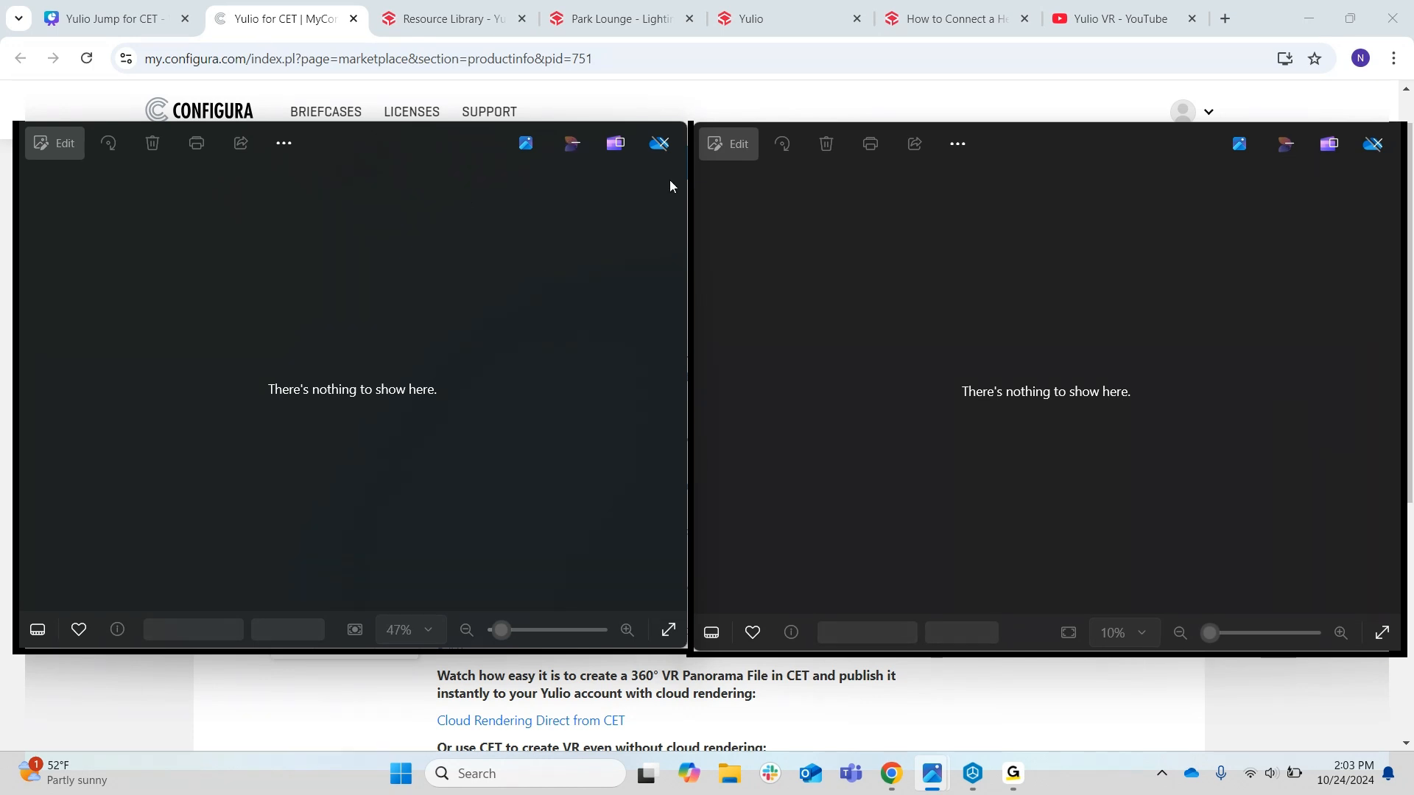
pyautogui.click(924, 721)
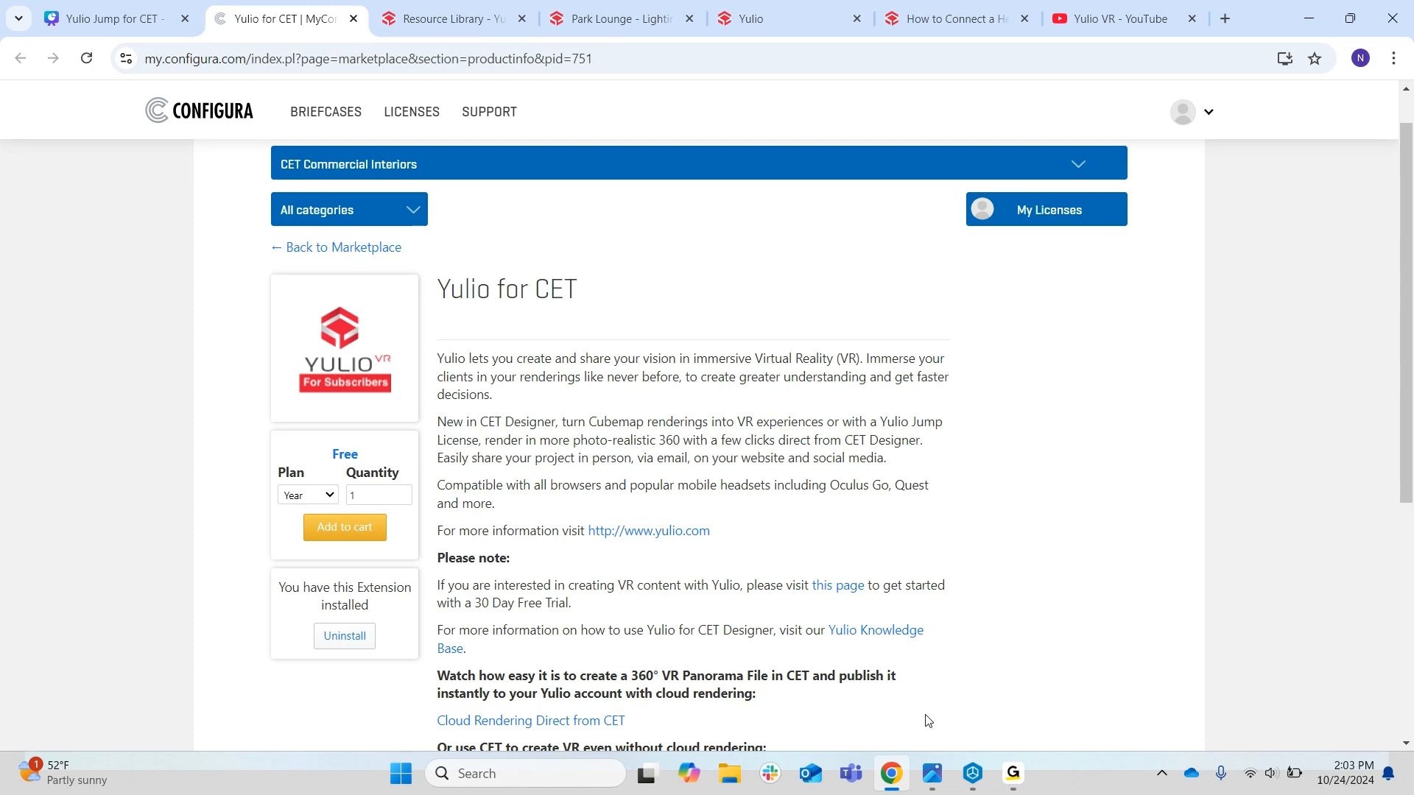
# Switch to the PARK LOUNGE drawing in CET and rotate the 3D camera to show more of the reception area
pyautogui.moveTo(981, 779)
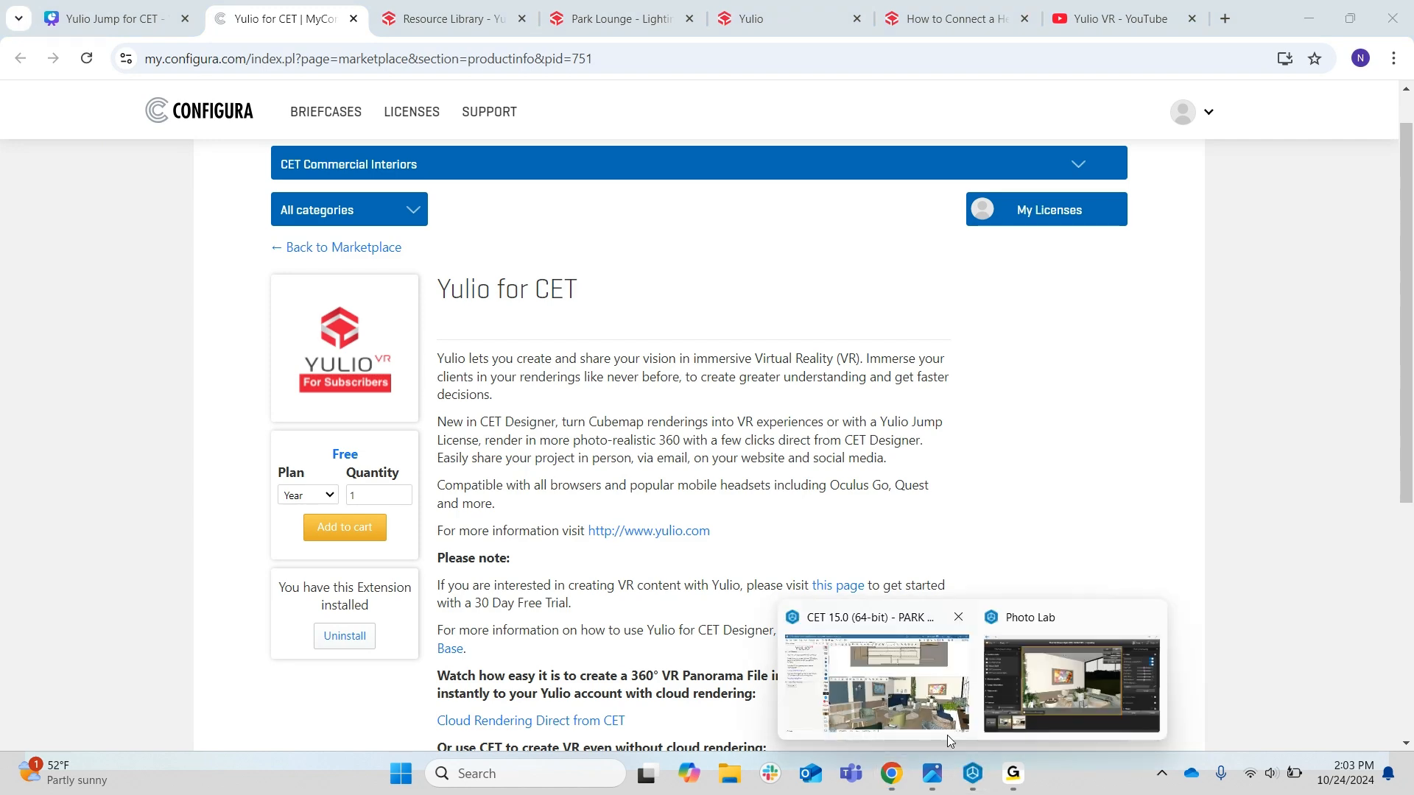
pyautogui.click(921, 713)
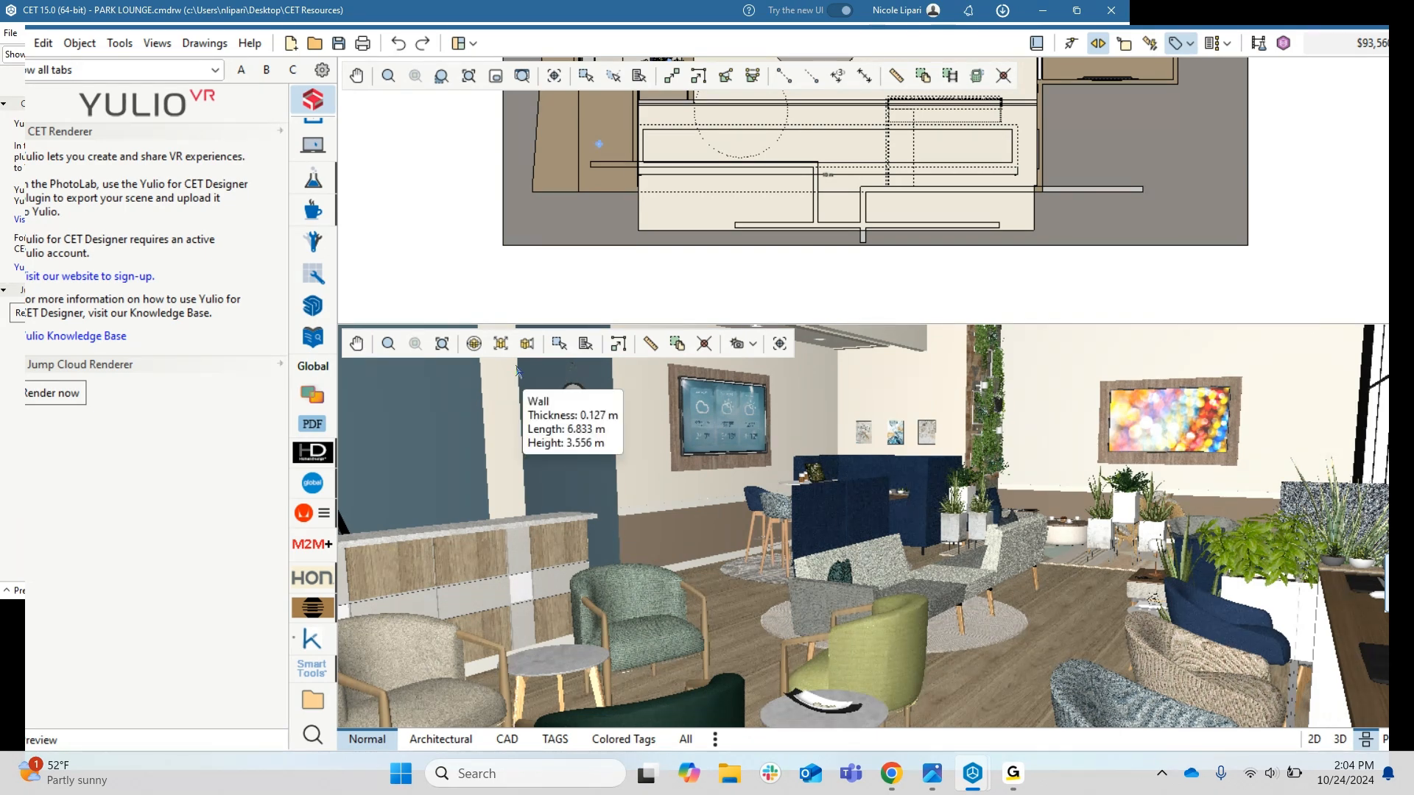
pyautogui.click(500, 343)
pyautogui.moveTo(983, 482); pyautogui.dragTo(1034, 474)
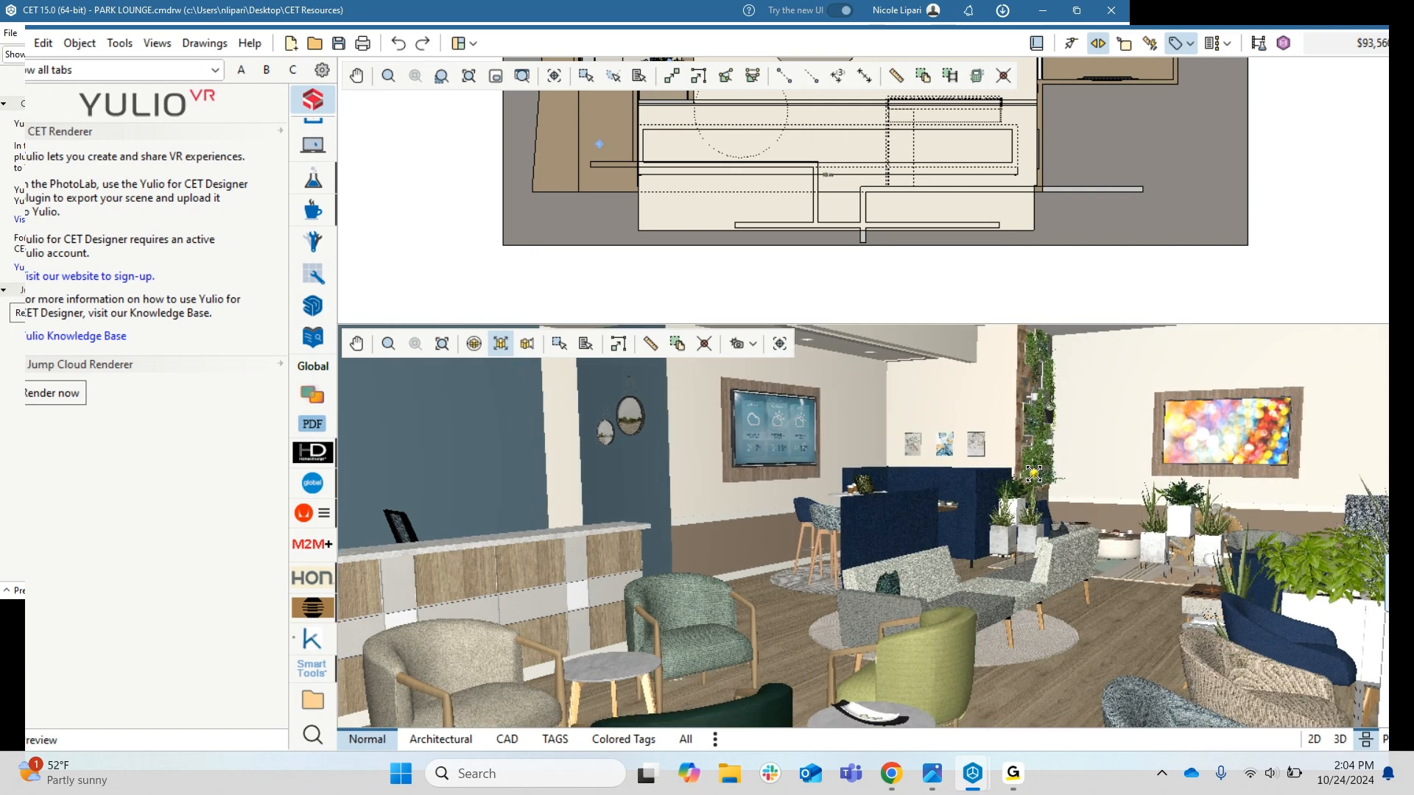
pyautogui.press('Escape')
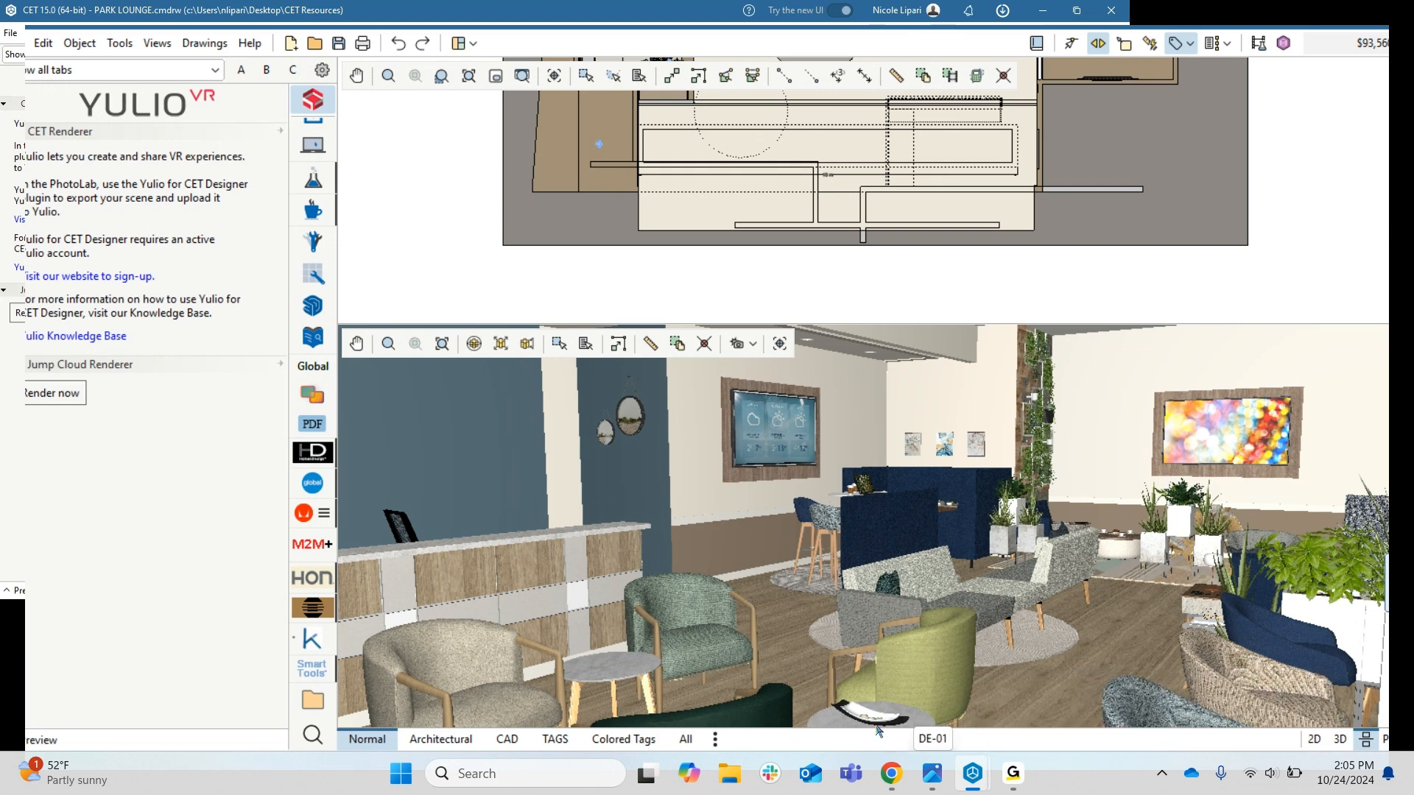
# Switch to Chrome and look up the CET Designer section on the Yulio Project Resources page
pyautogui.moveTo(891, 773)
pyautogui.click(891, 677)
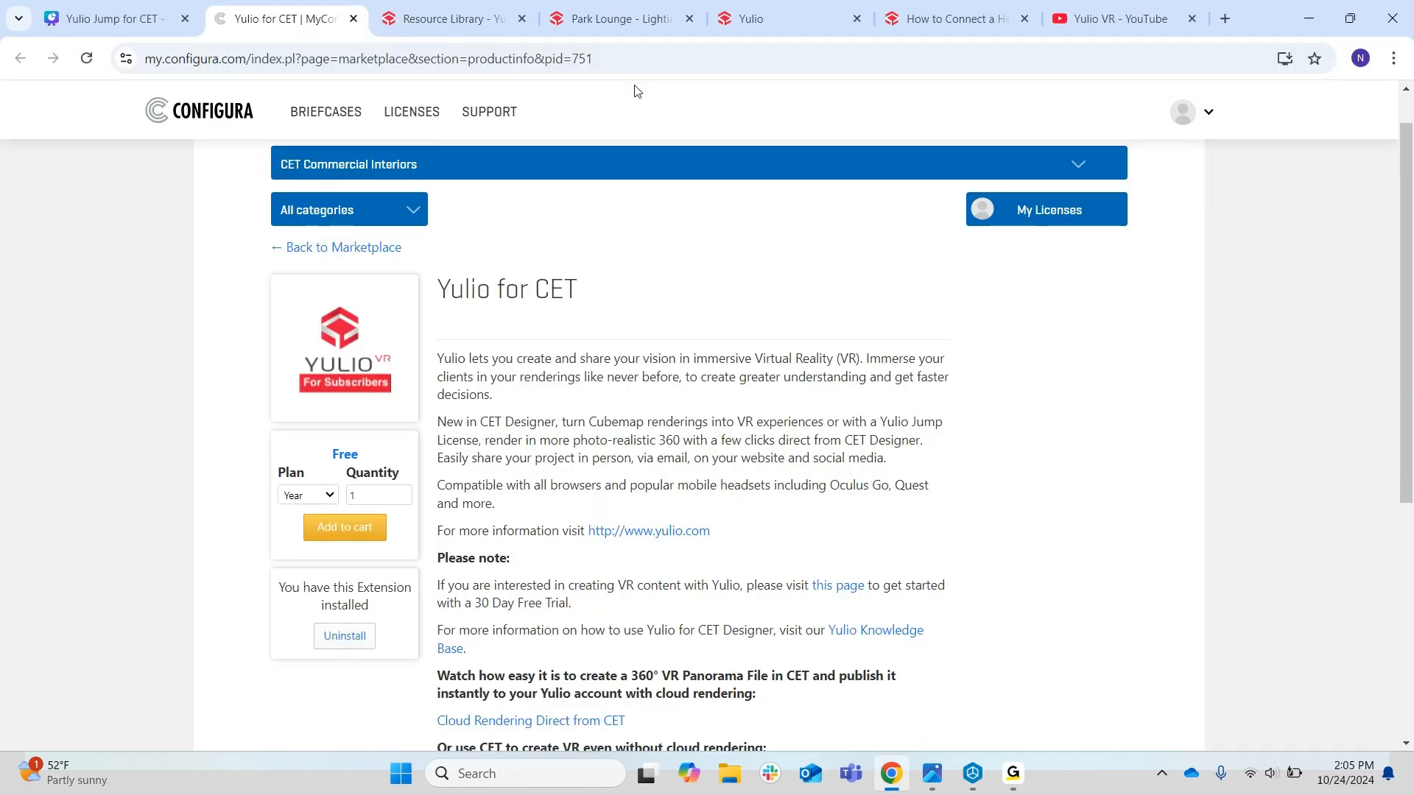
pyautogui.click(442, 18)
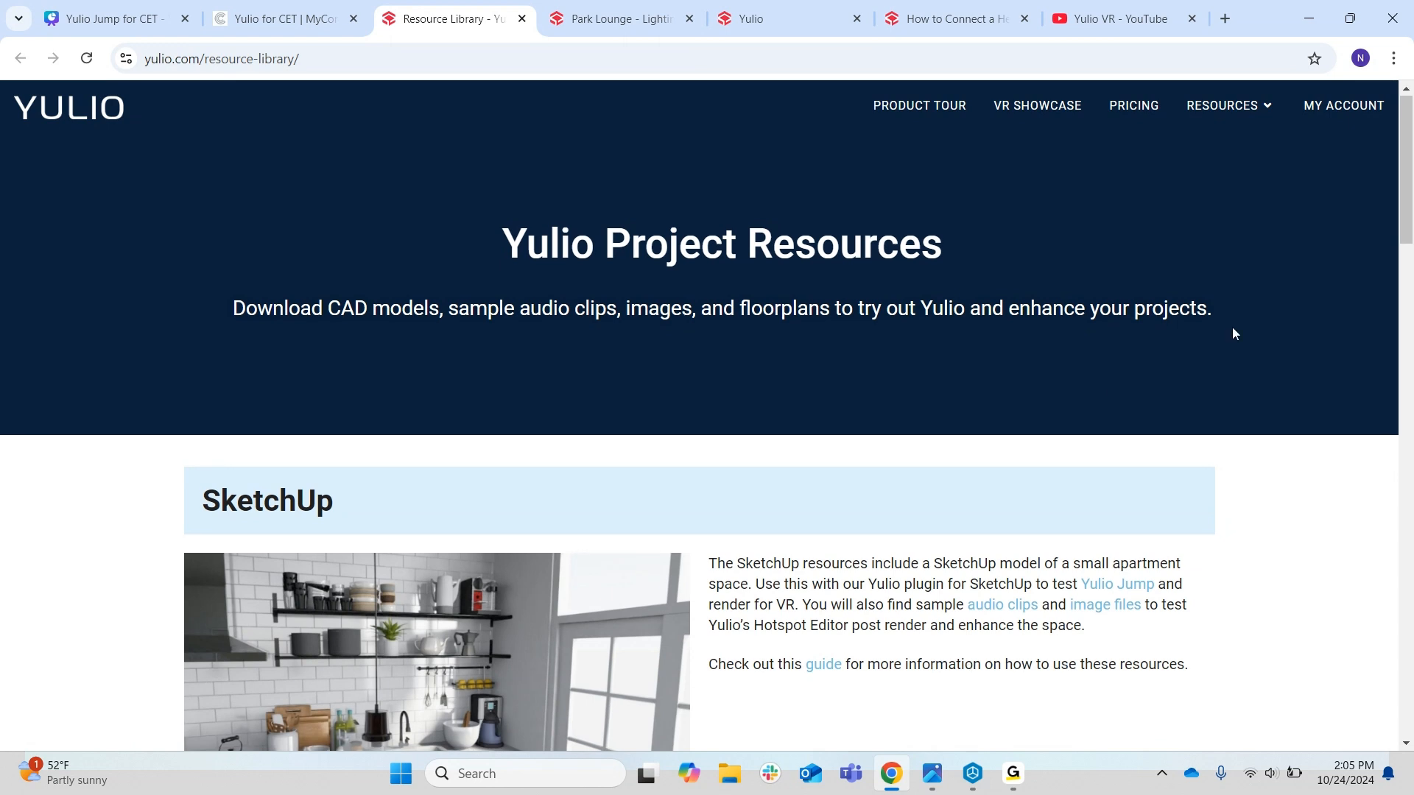
pyautogui.moveTo(1234, 110)
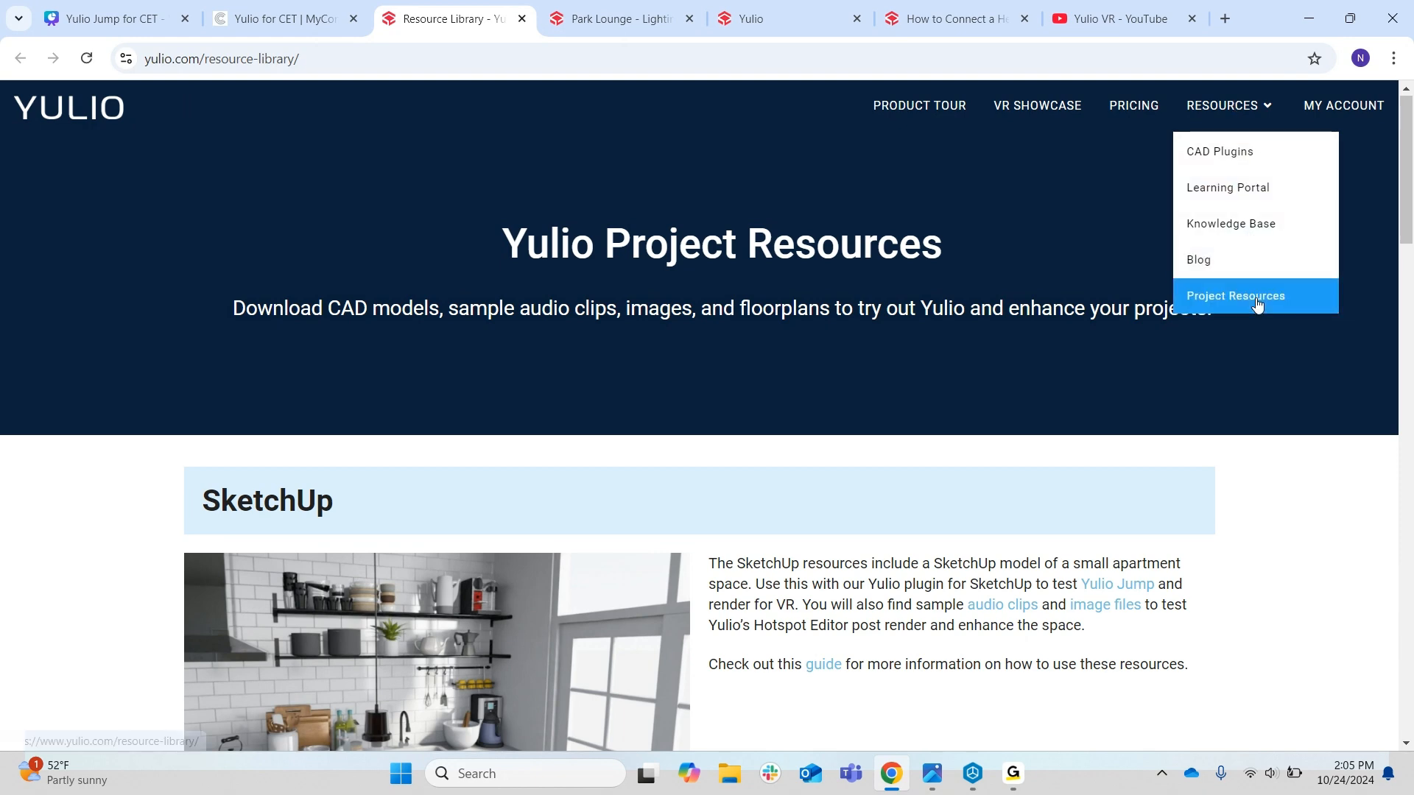
pyautogui.scroll(-8, 936, 449)
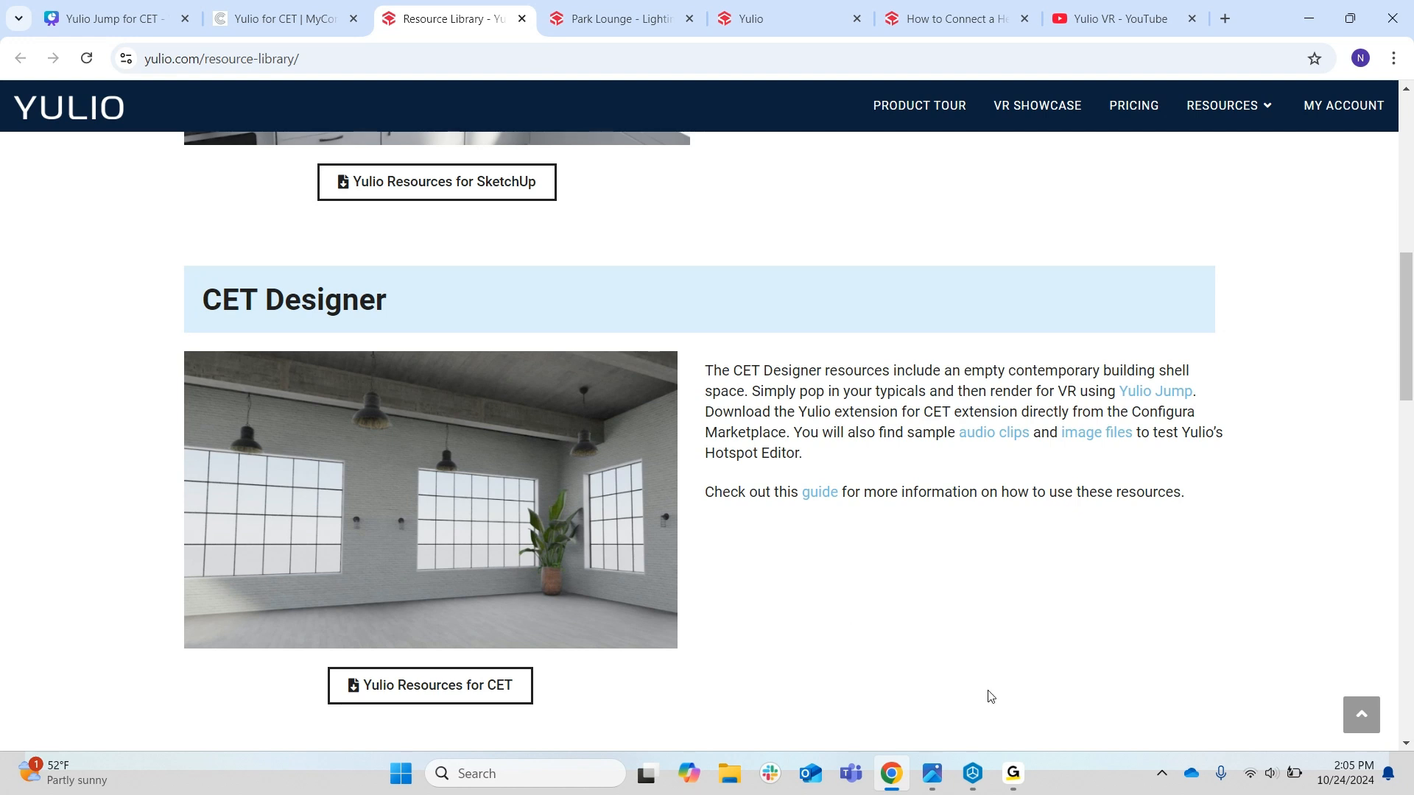
# Switch to CET's Photo Lab and create a new photo based on Photo01
pyautogui.moveTo(981, 786)
pyautogui.click(888, 678)
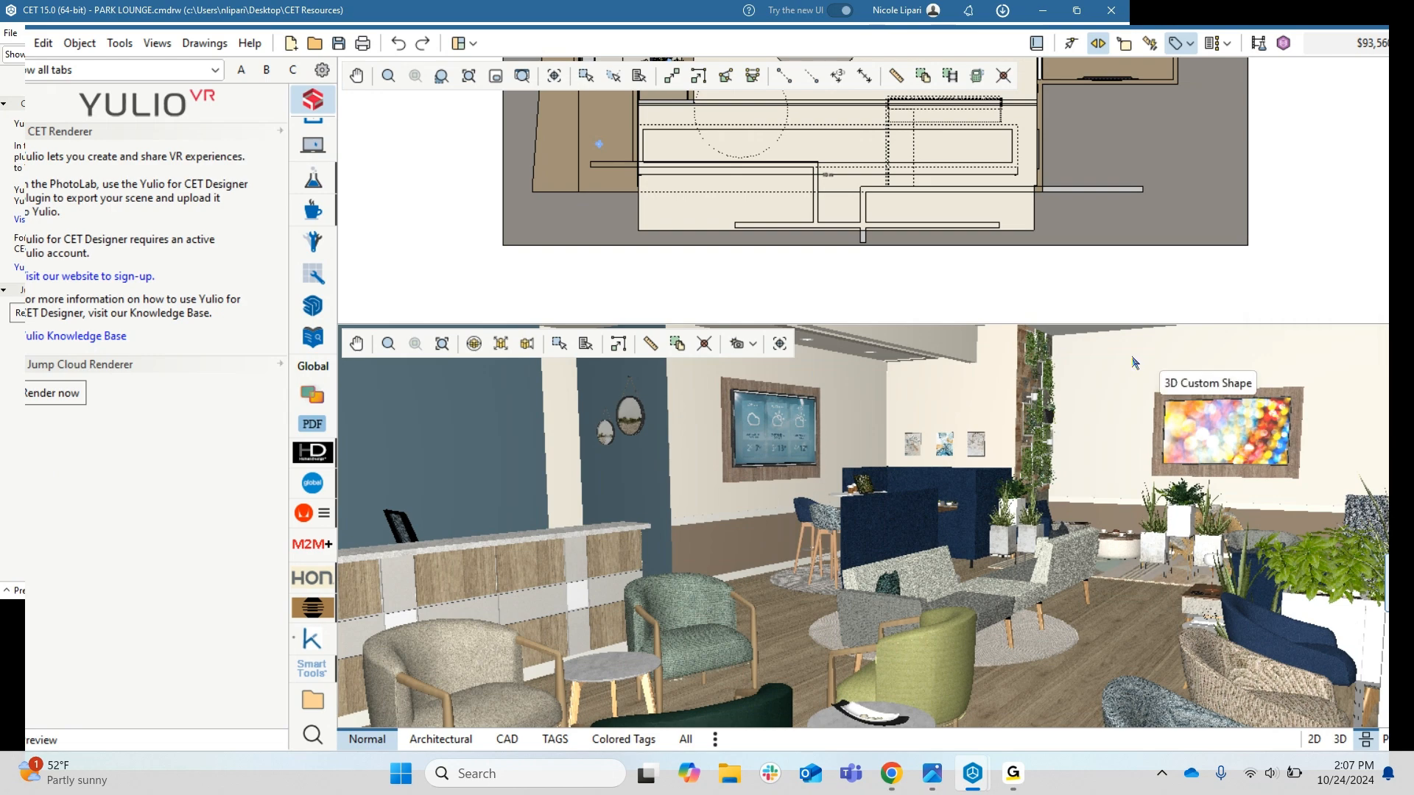
pyautogui.moveTo(971, 773)
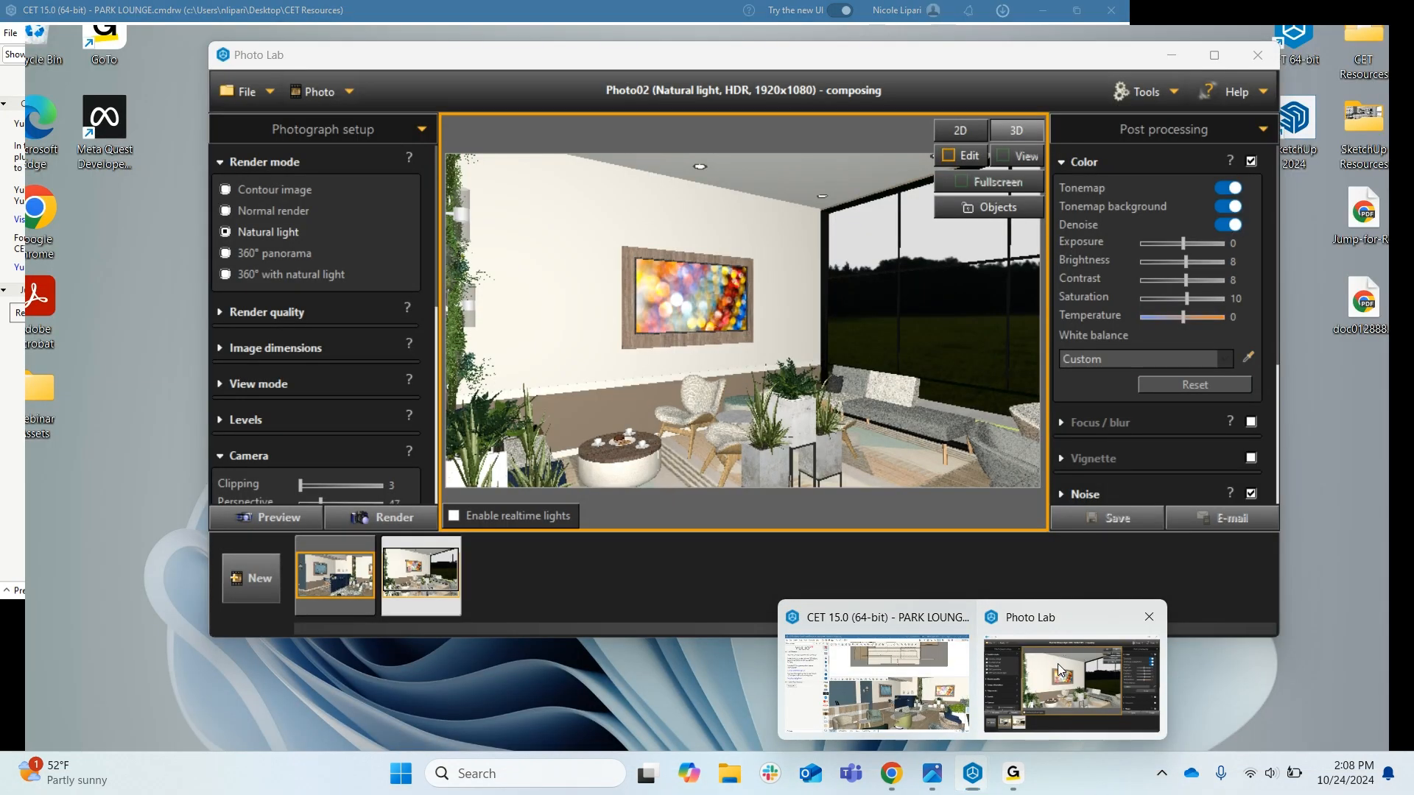
pyautogui.click(1060, 670)
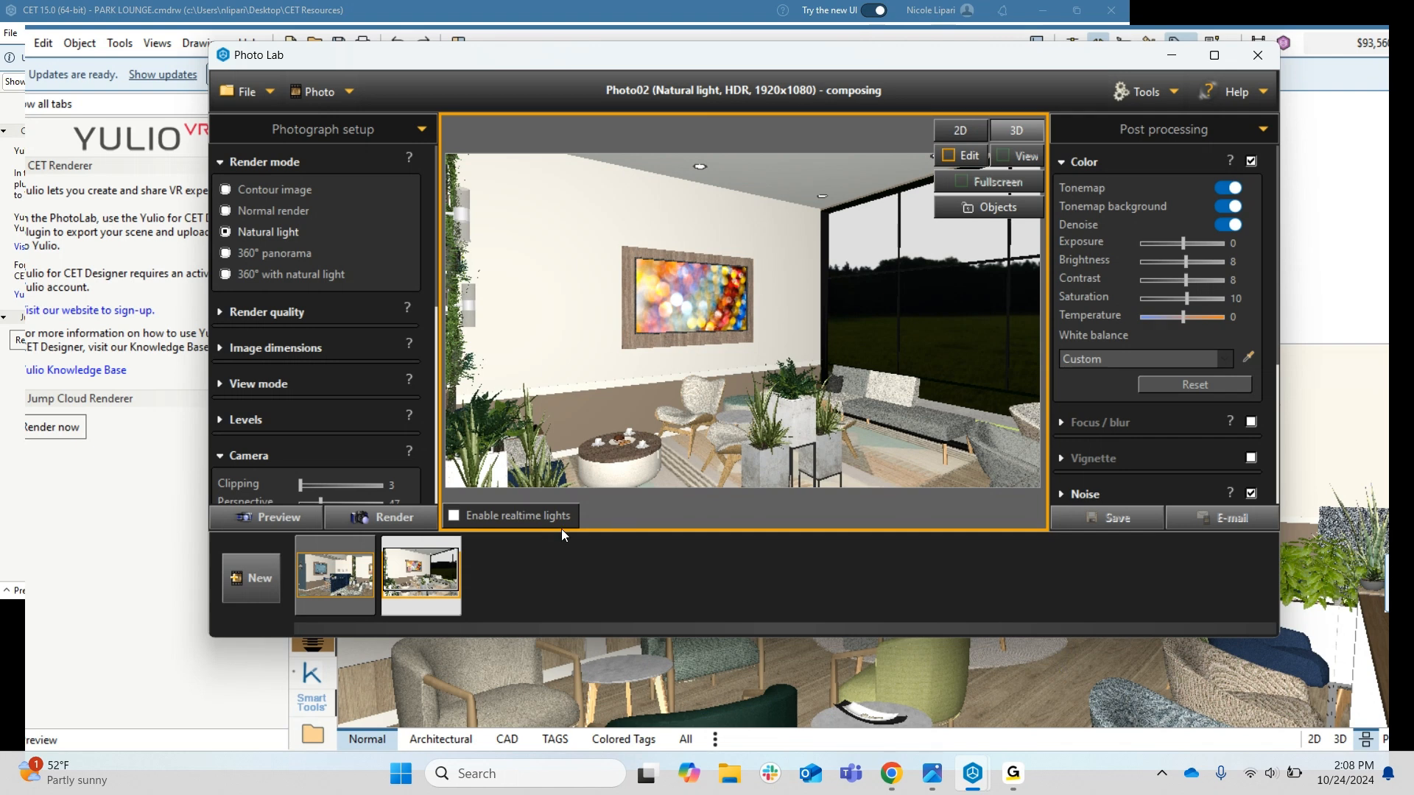
pyautogui.click(346, 599)
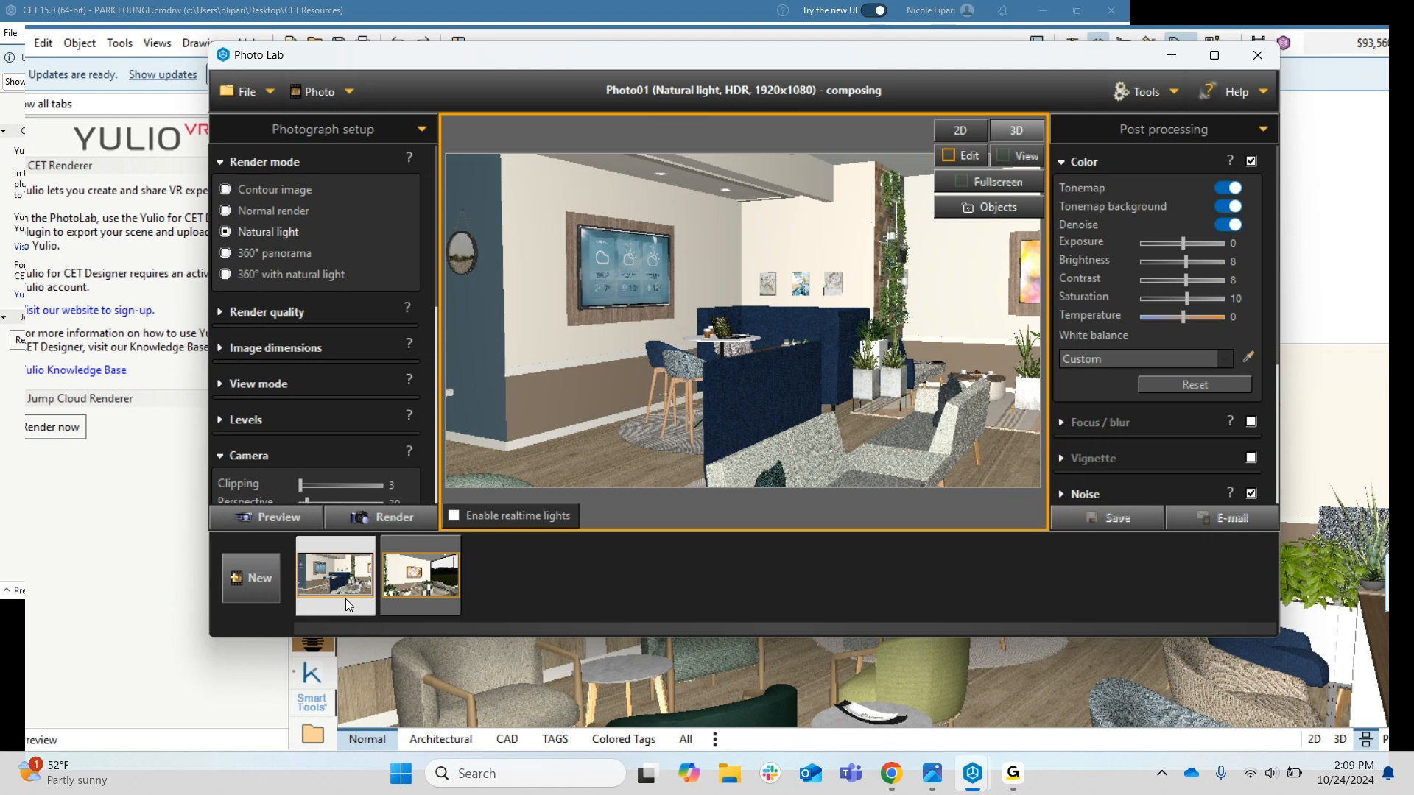
pyautogui.click(256, 580)
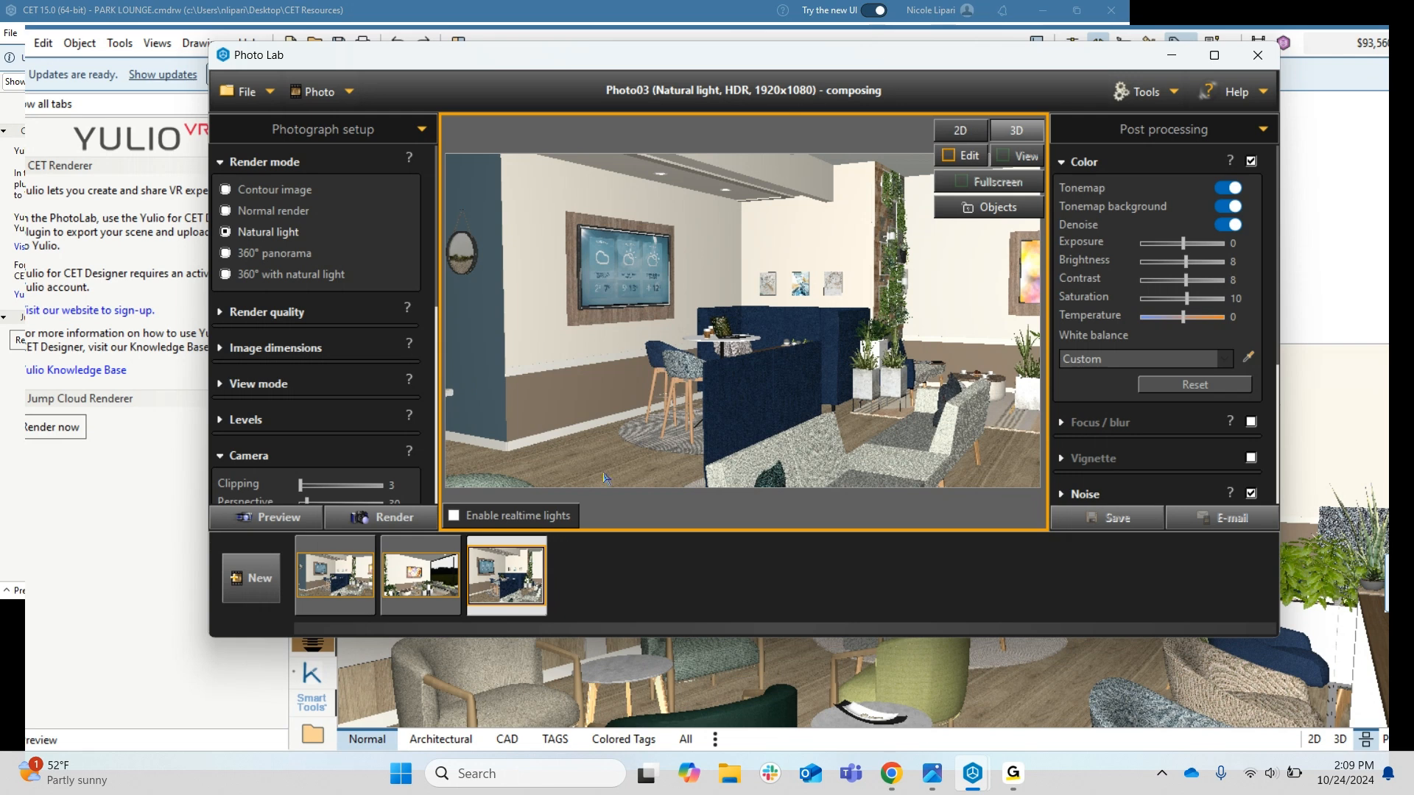
# Move the new photo's camera forward into the lounge, facing the planters and colourful wall art, and try rotating it
pyautogui.moveTo(575, 462); pyautogui.dragTo(414, 483, button='right')
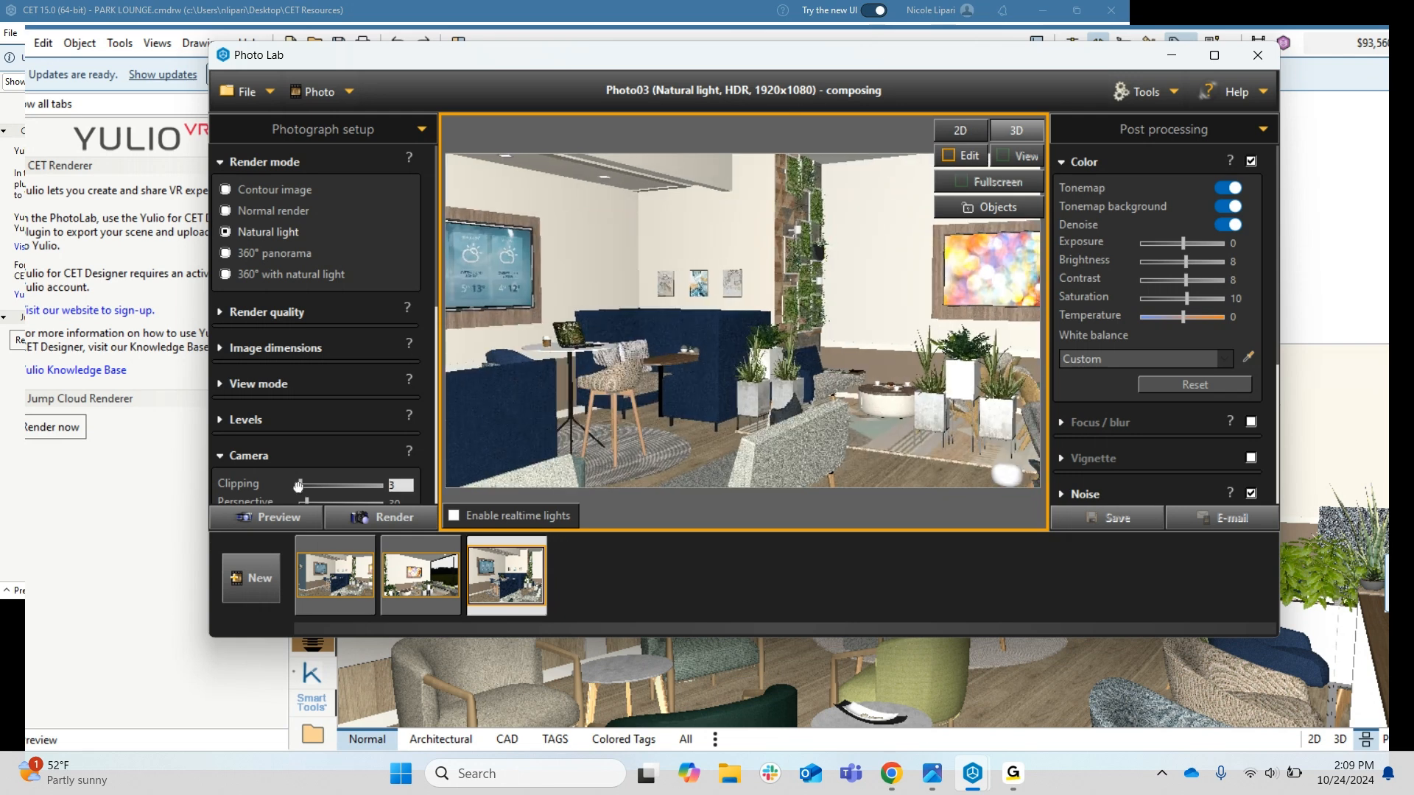
pyautogui.moveTo(298, 486); pyautogui.dragTo(156, 541, button='right')
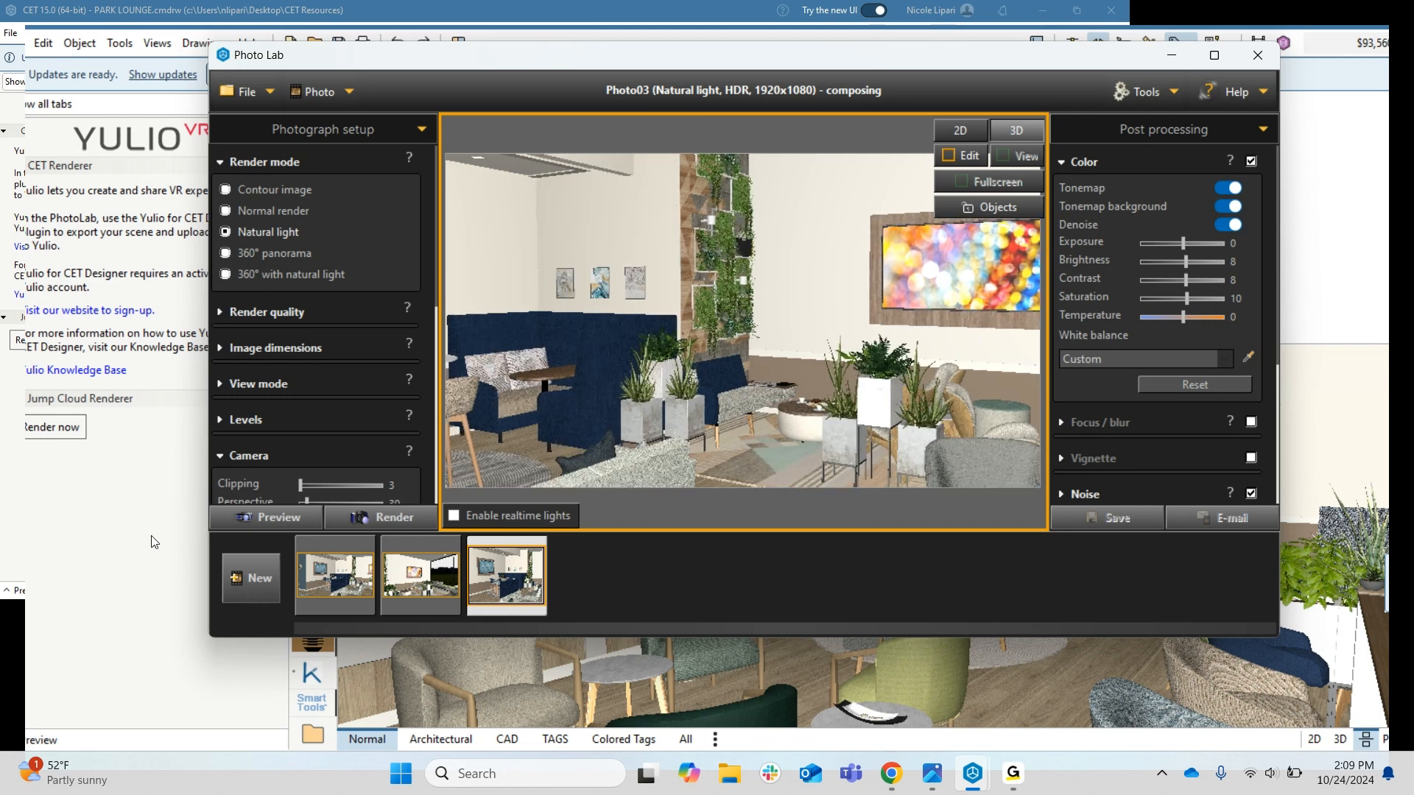
pyautogui.rightClick(646, 354)
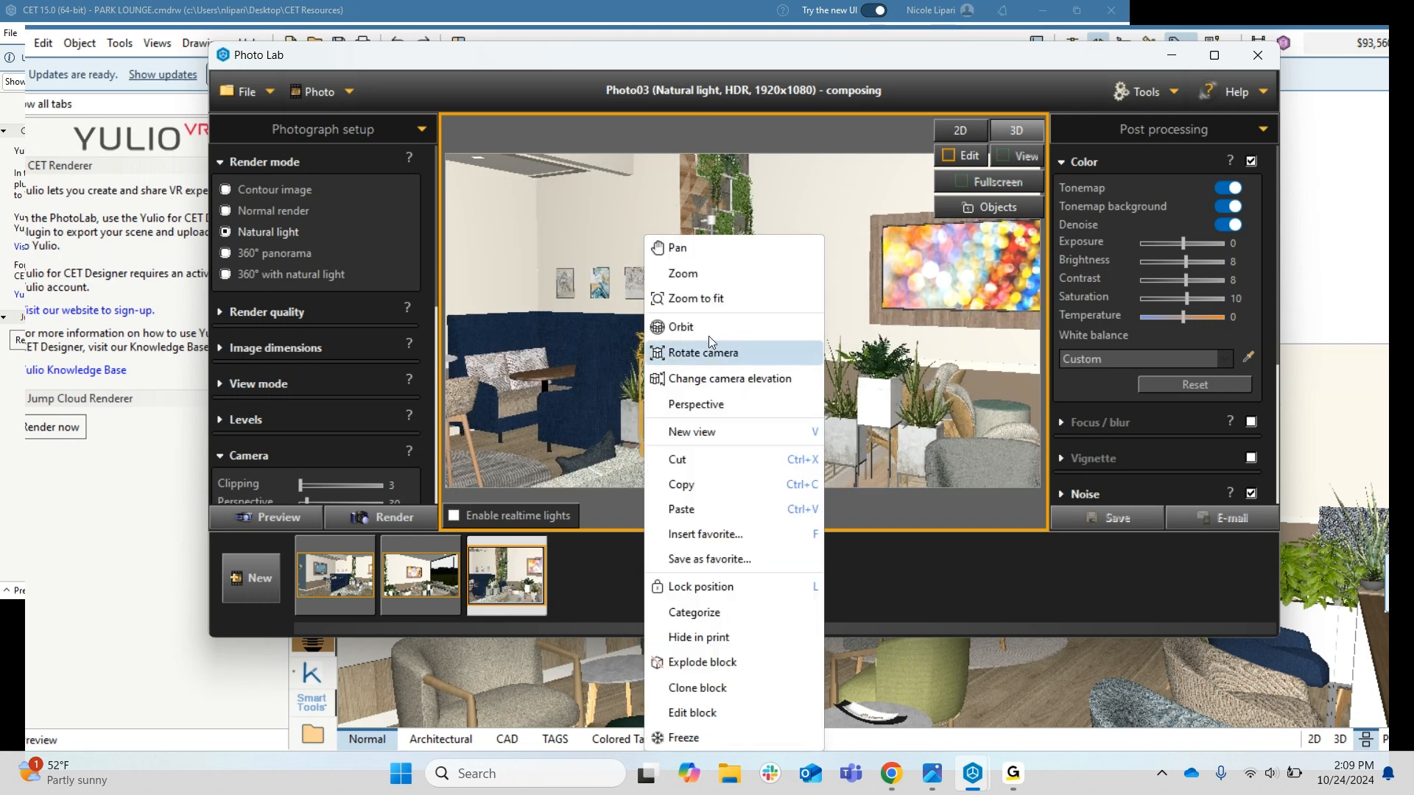
pyautogui.click(703, 353)
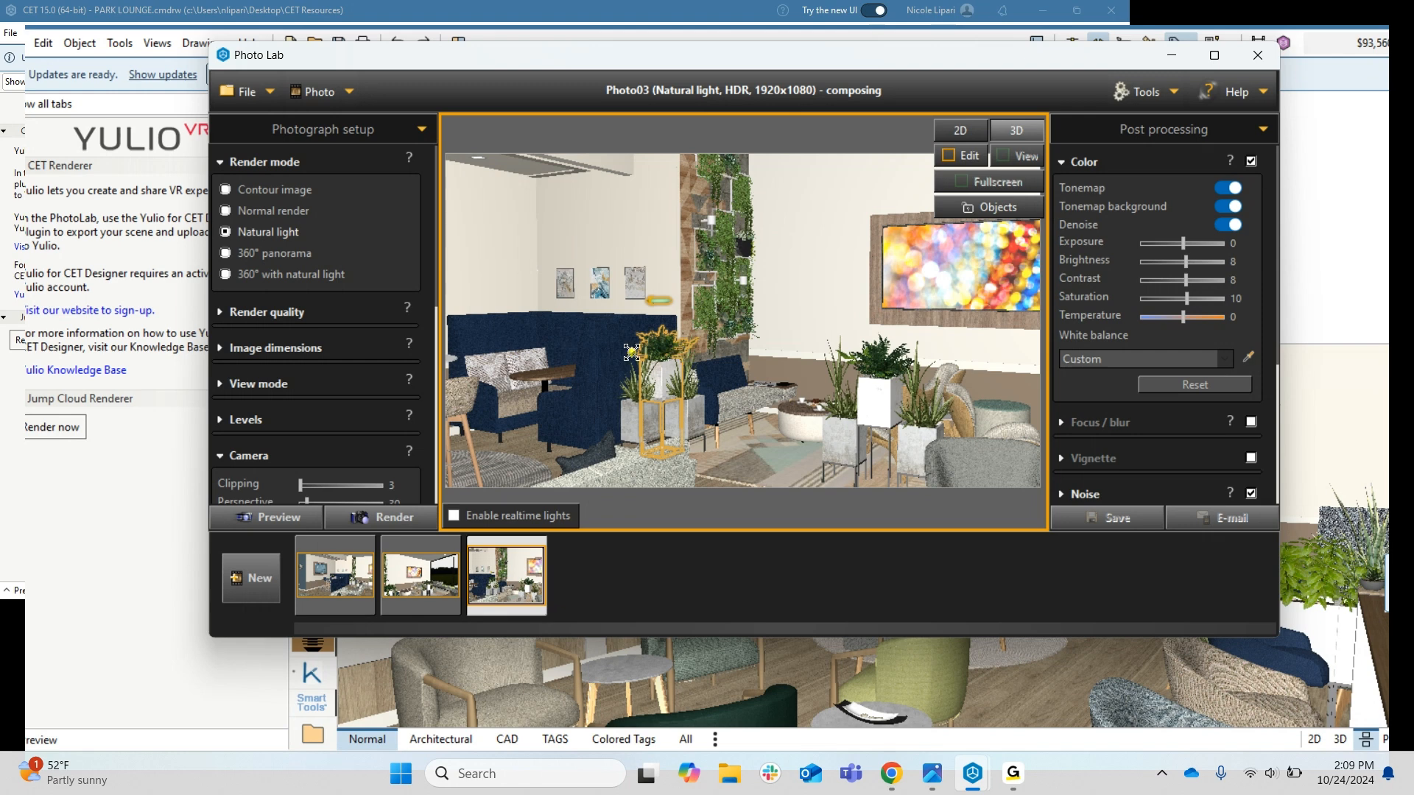
pyautogui.moveTo(631, 352); pyautogui.dragTo(802, 405)
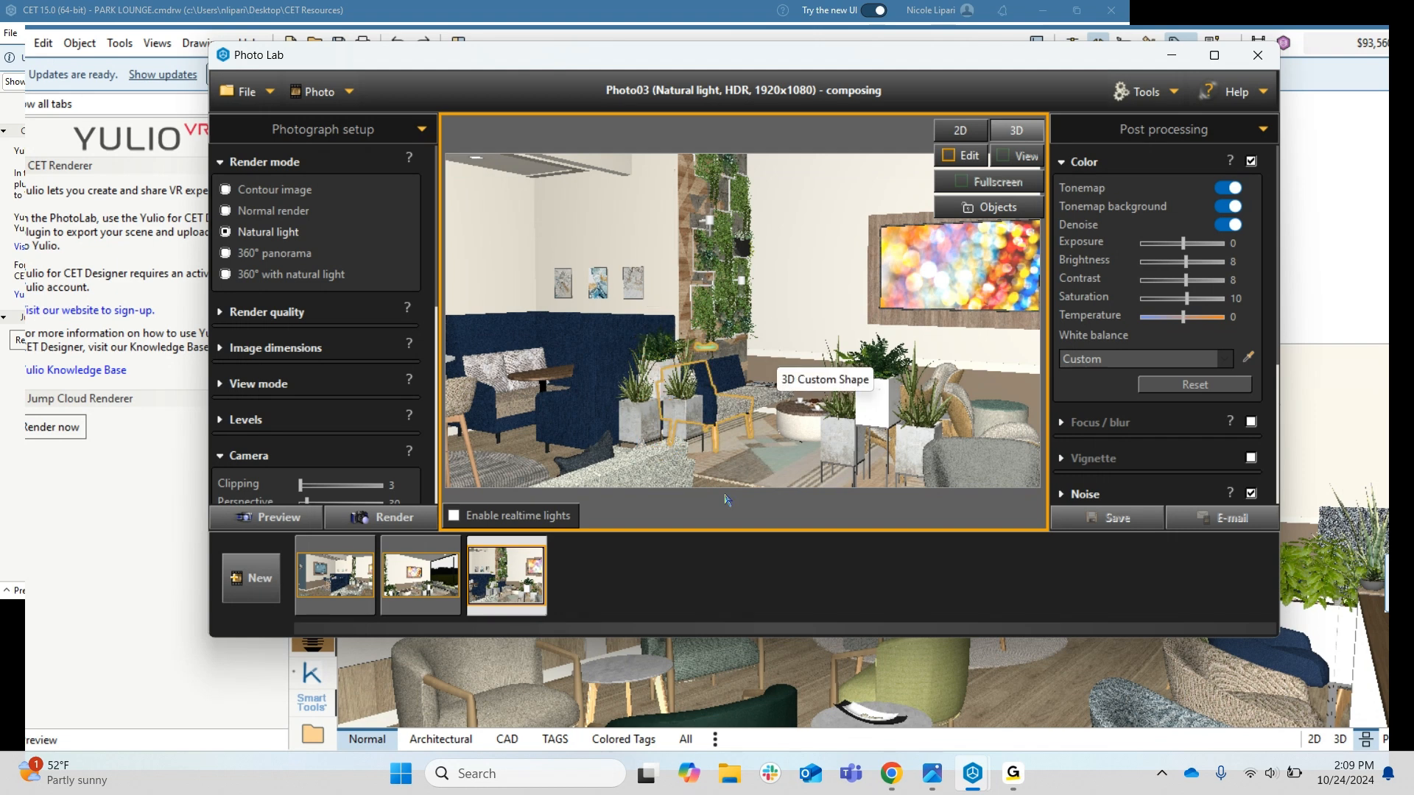
# Rotate the new photo's camera to face the wall-mounted weather screen and the café table
pyautogui.rightClick(712, 318)
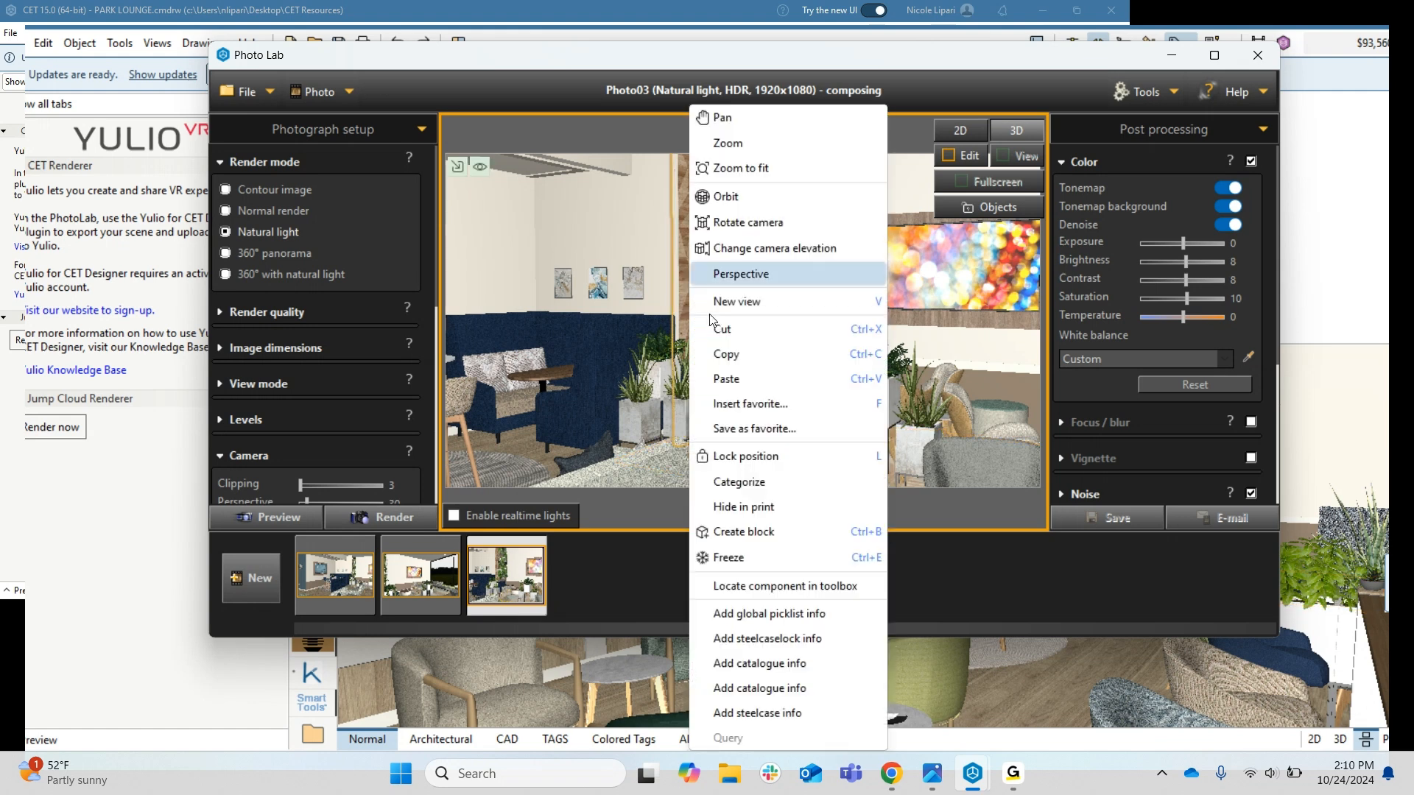
pyautogui.click(729, 225)
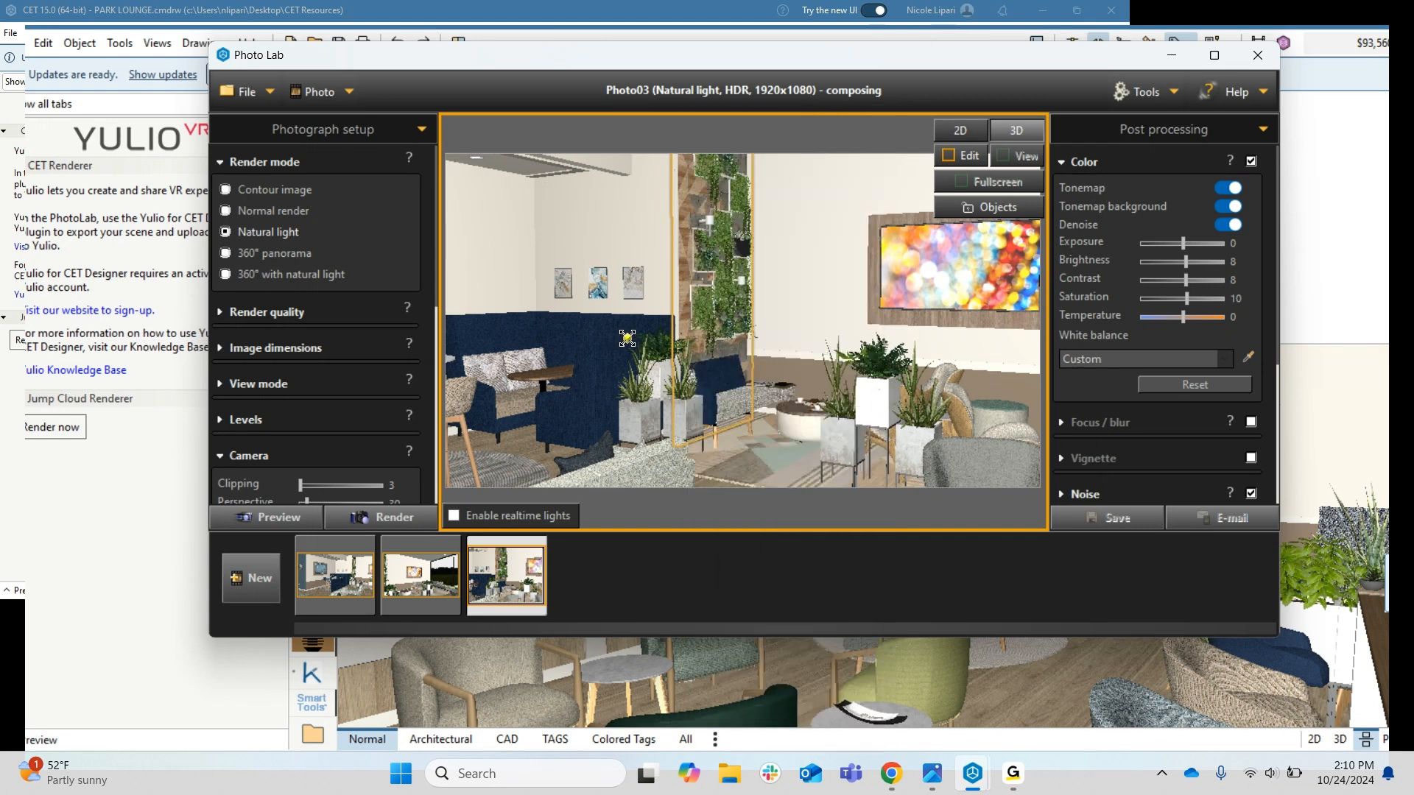
pyautogui.moveTo(627, 338); pyautogui.dragTo(1201, 375)
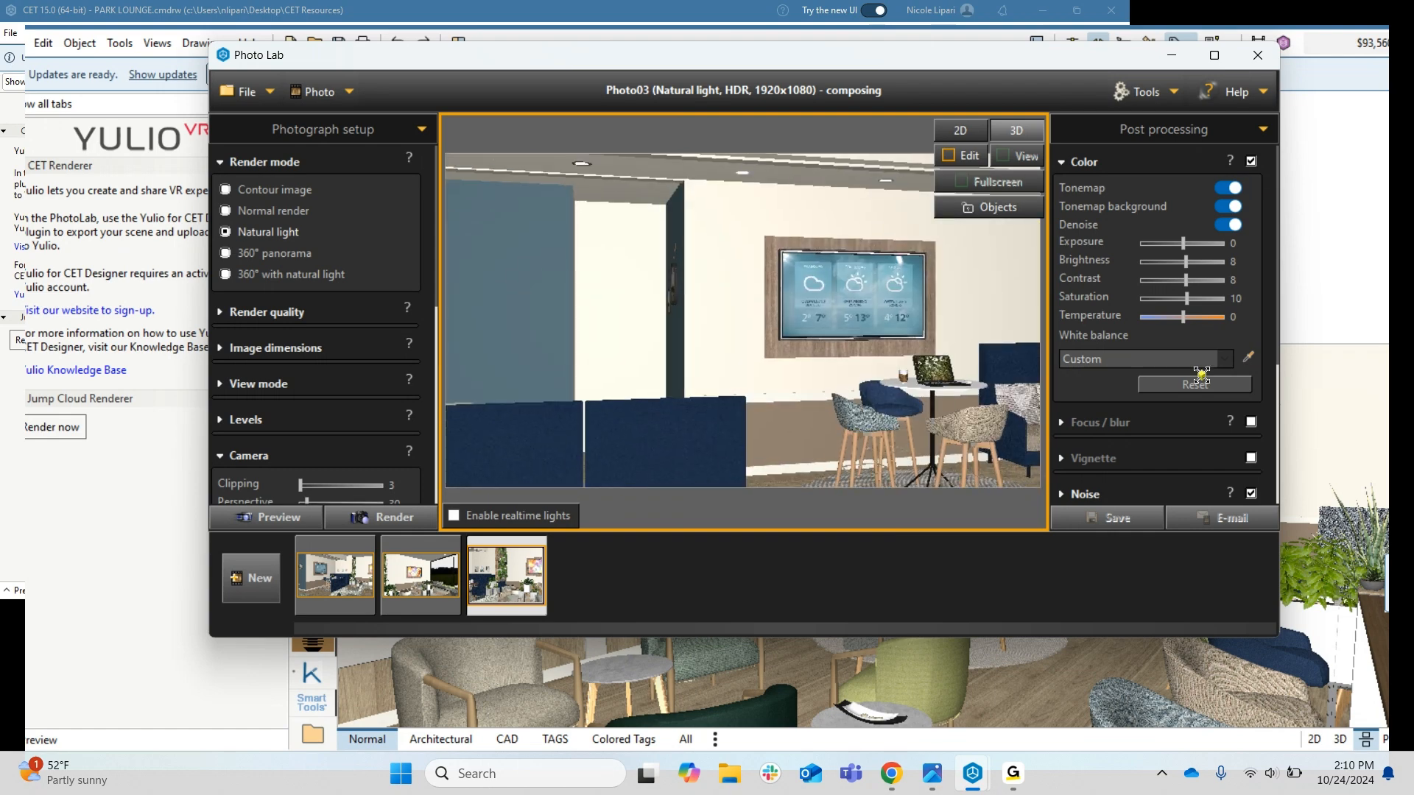
pyautogui.click(1382, 382)
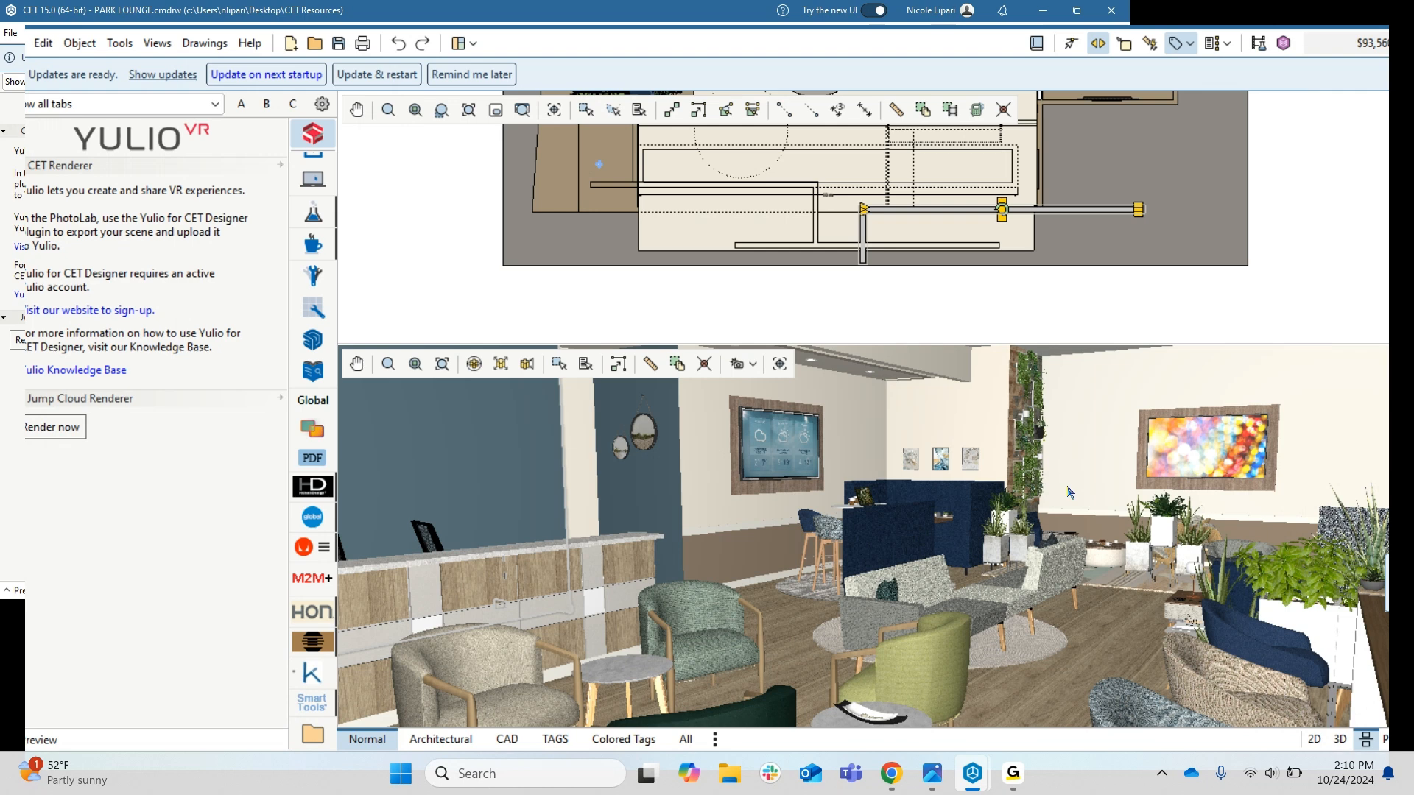
pyautogui.click(1036, 677)
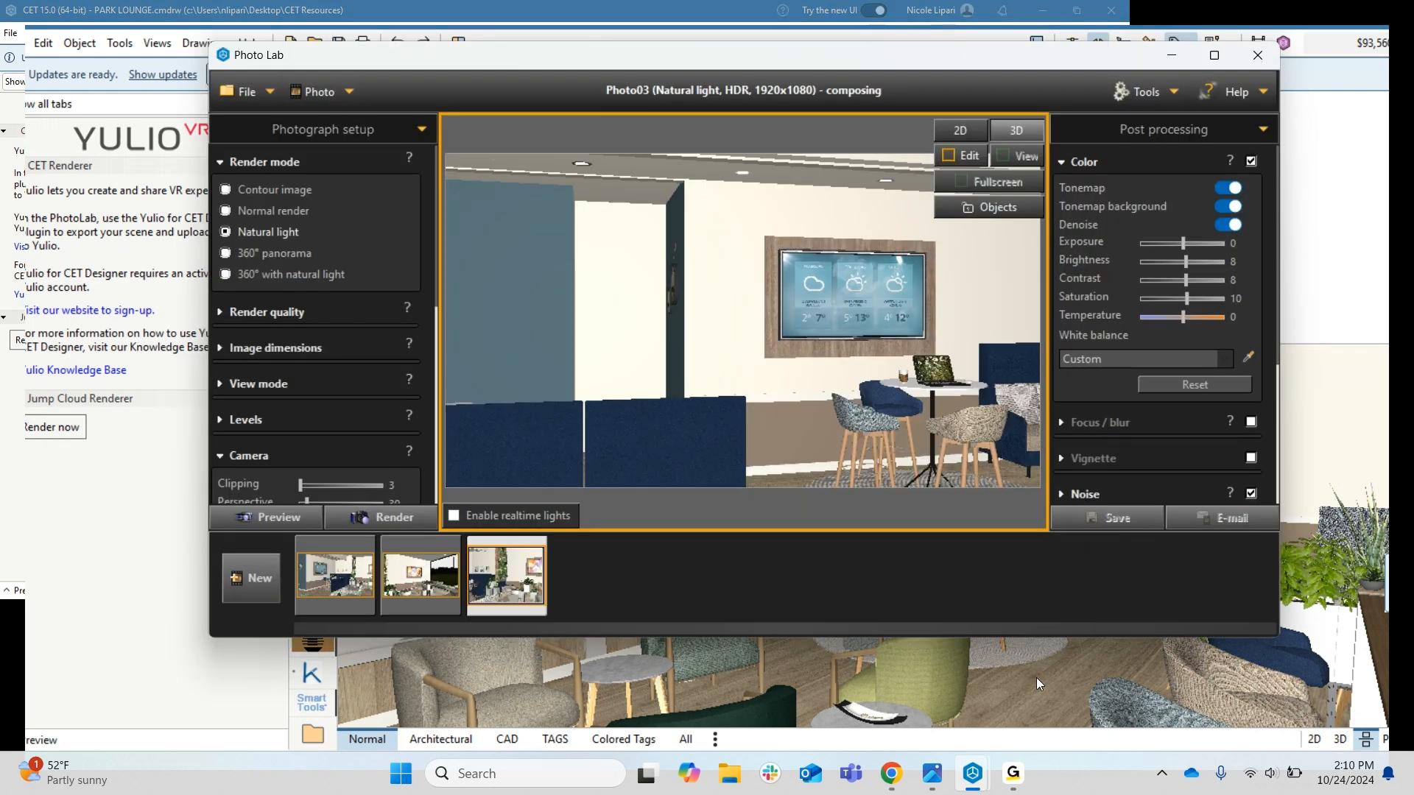
# Rotate the new photo's camera to face the glass-walled room beside the reception desk
pyautogui.rightClick(646, 321)
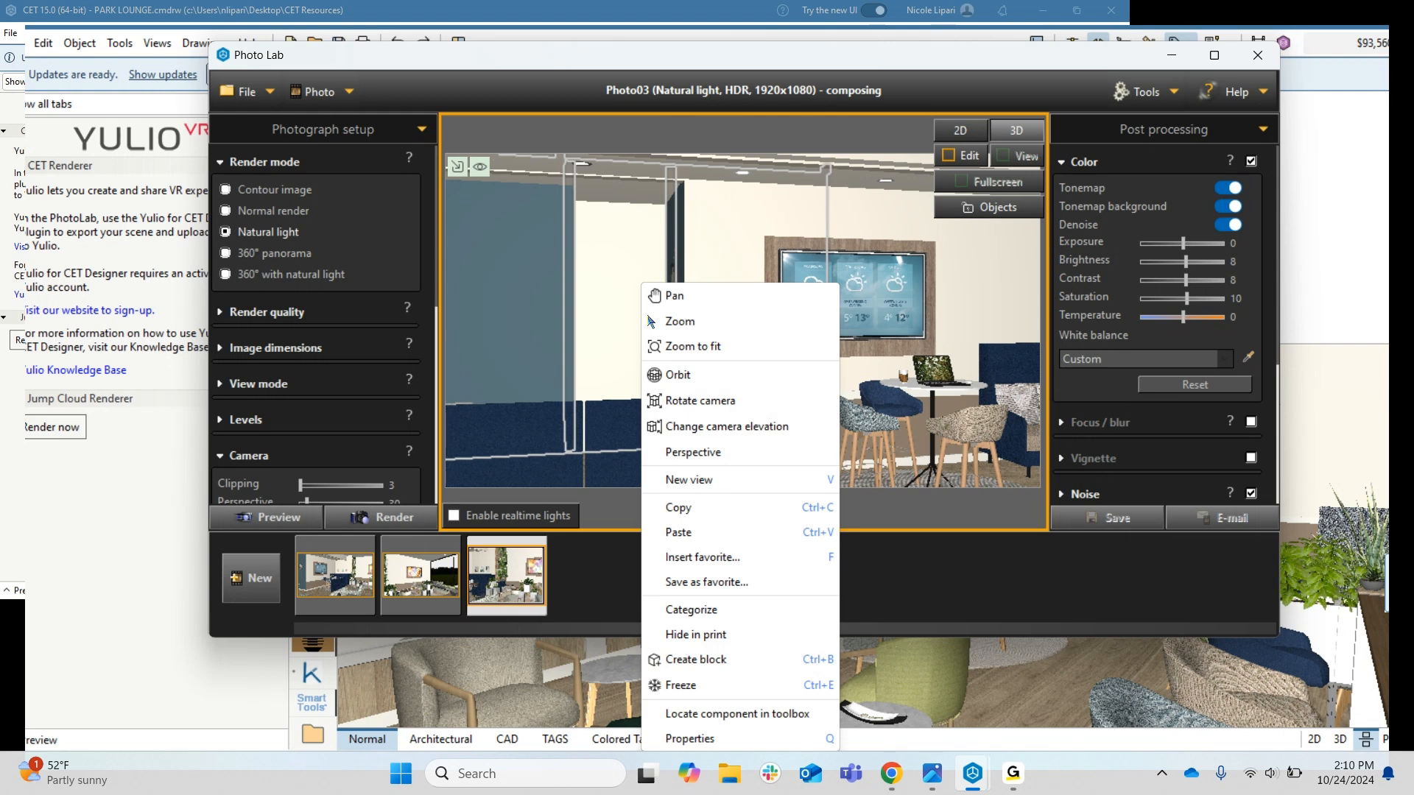
pyautogui.click(674, 402)
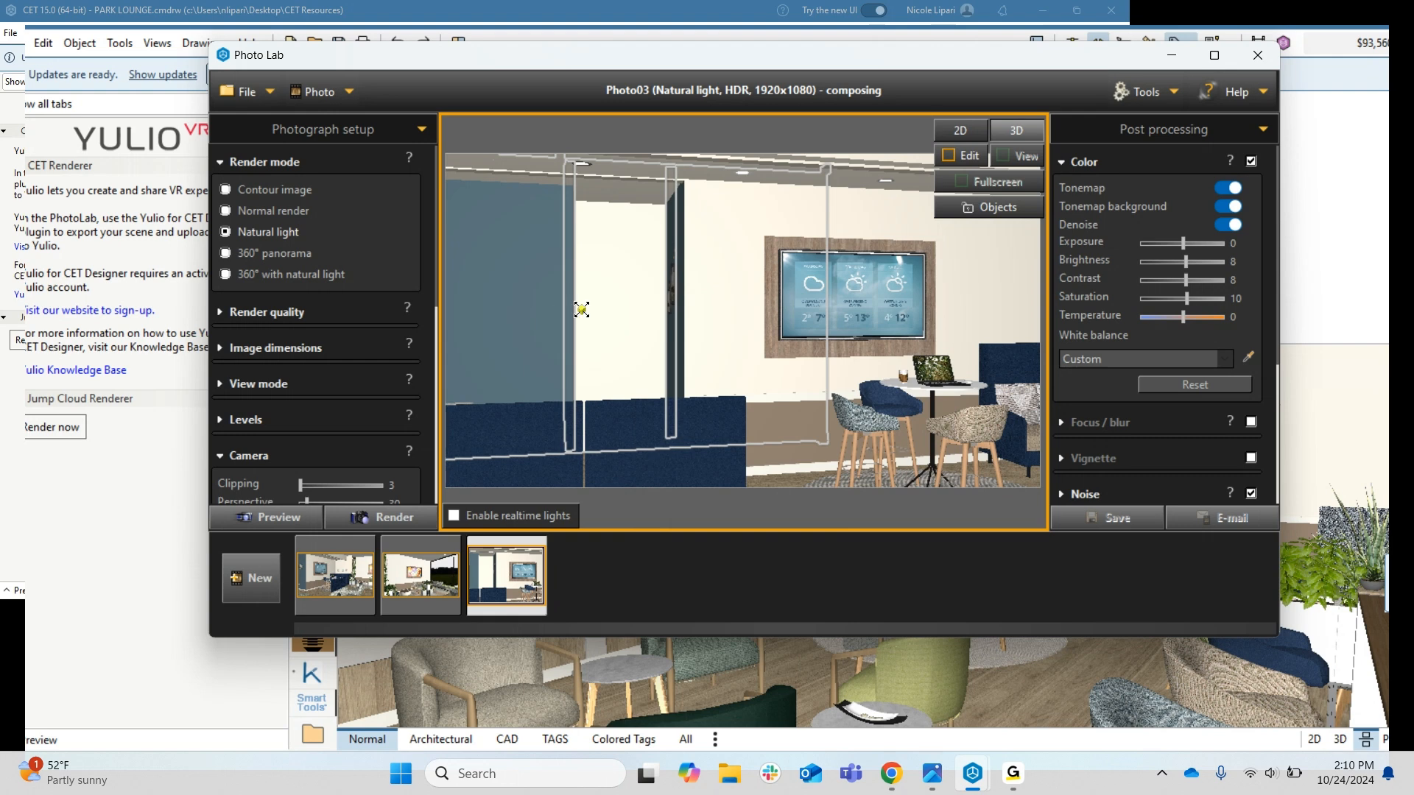
pyautogui.moveTo(609, 310); pyautogui.dragTo(1371, 313)
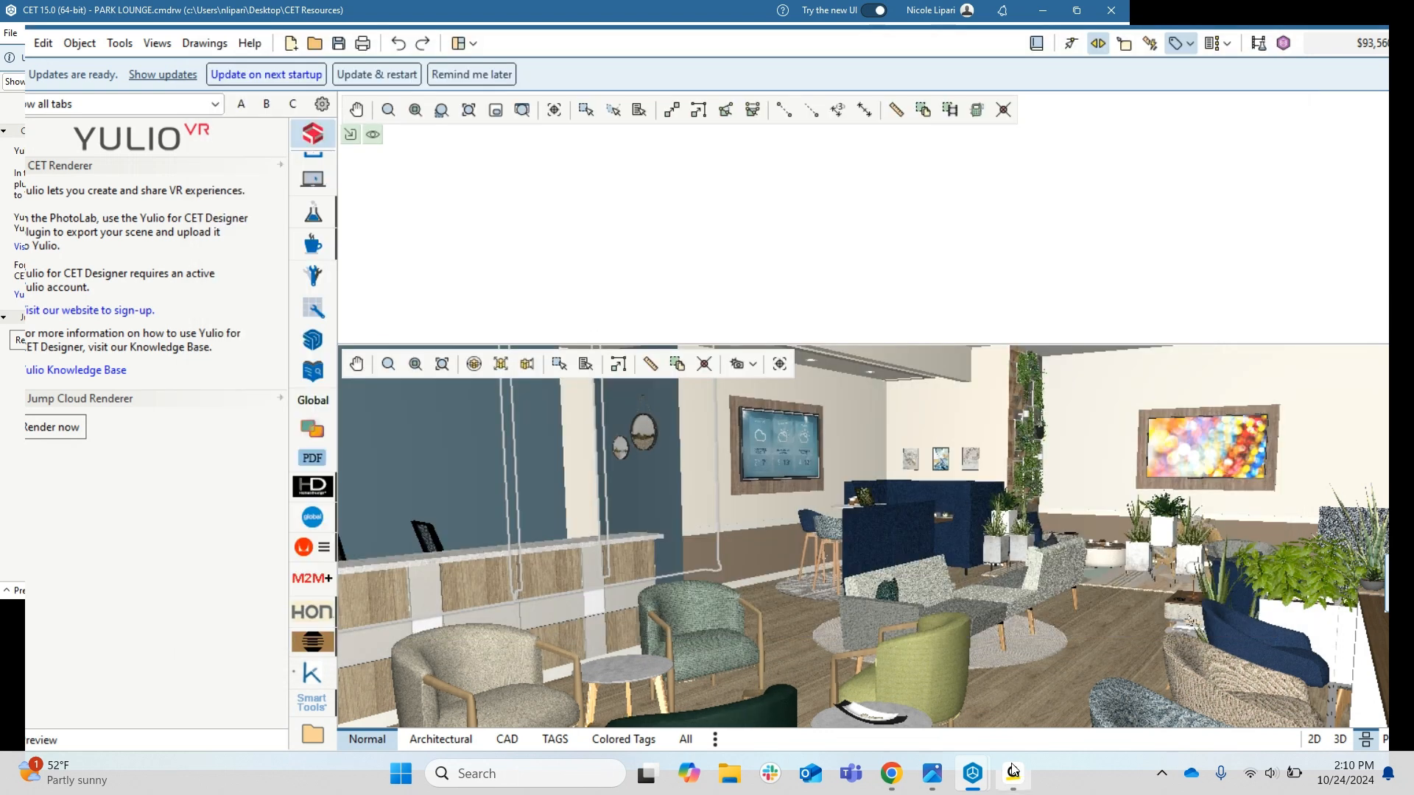
pyautogui.moveTo(972, 772)
pyautogui.click(1034, 719)
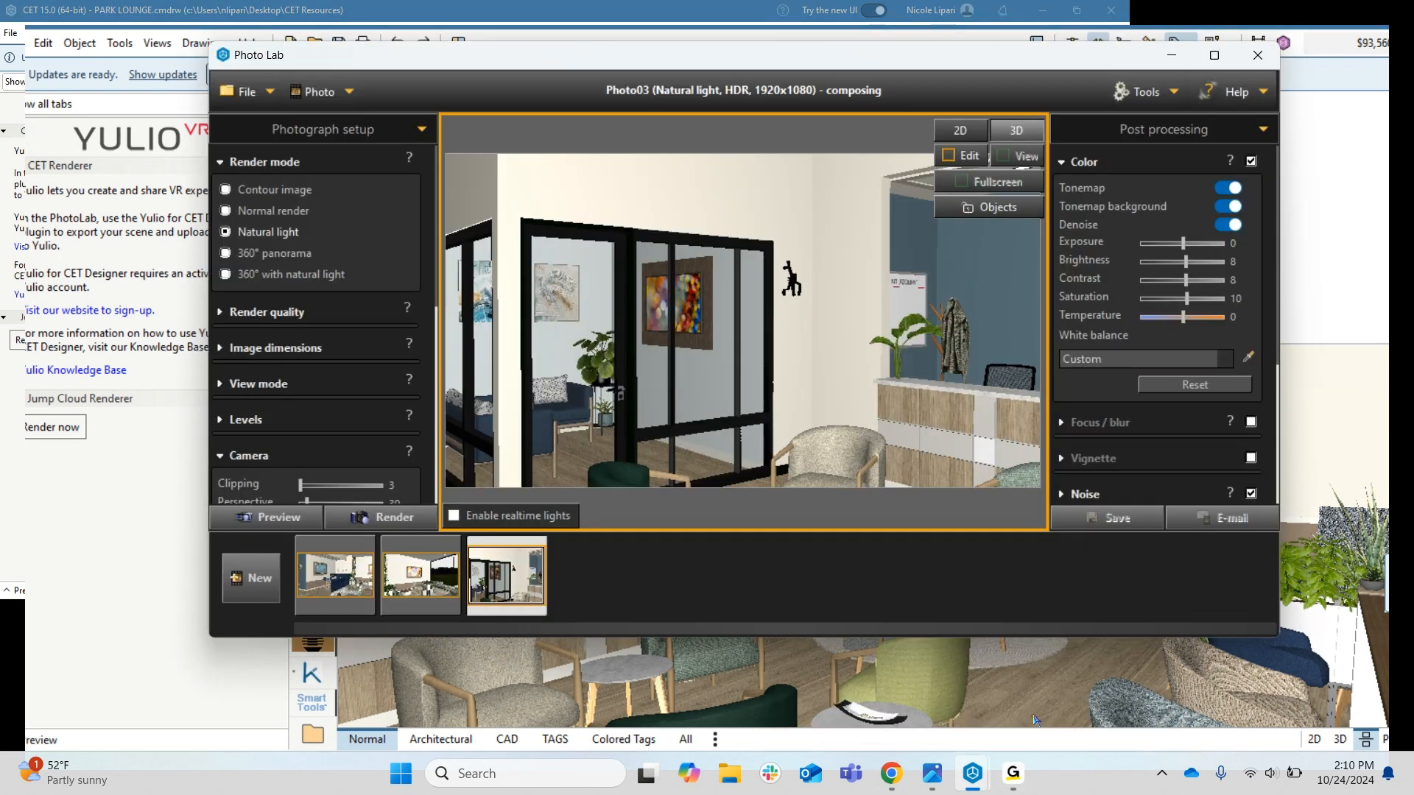
# Rotate the new photo's camera to face the entrance doors under the exit sign
pyautogui.rightClick(632, 360)
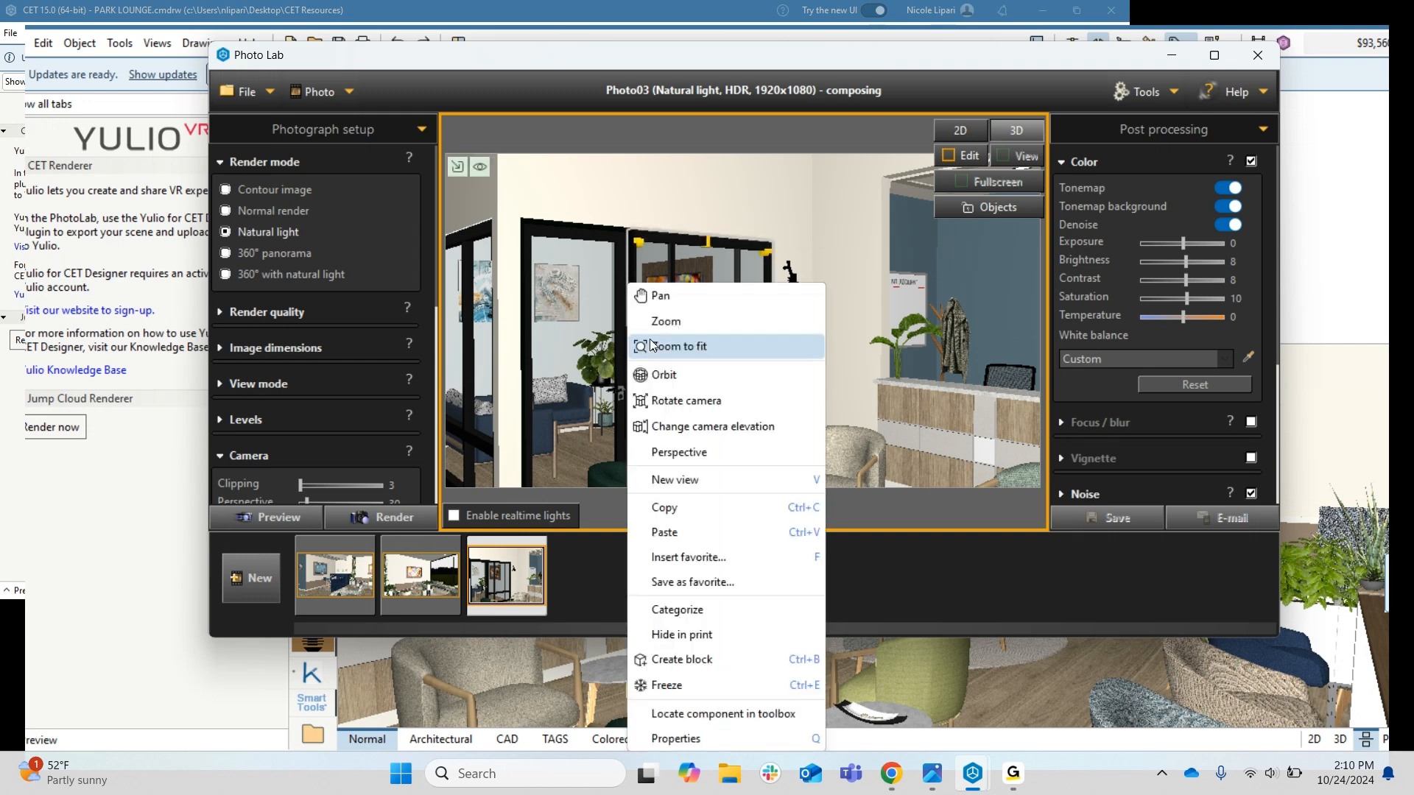
pyautogui.click(685, 400)
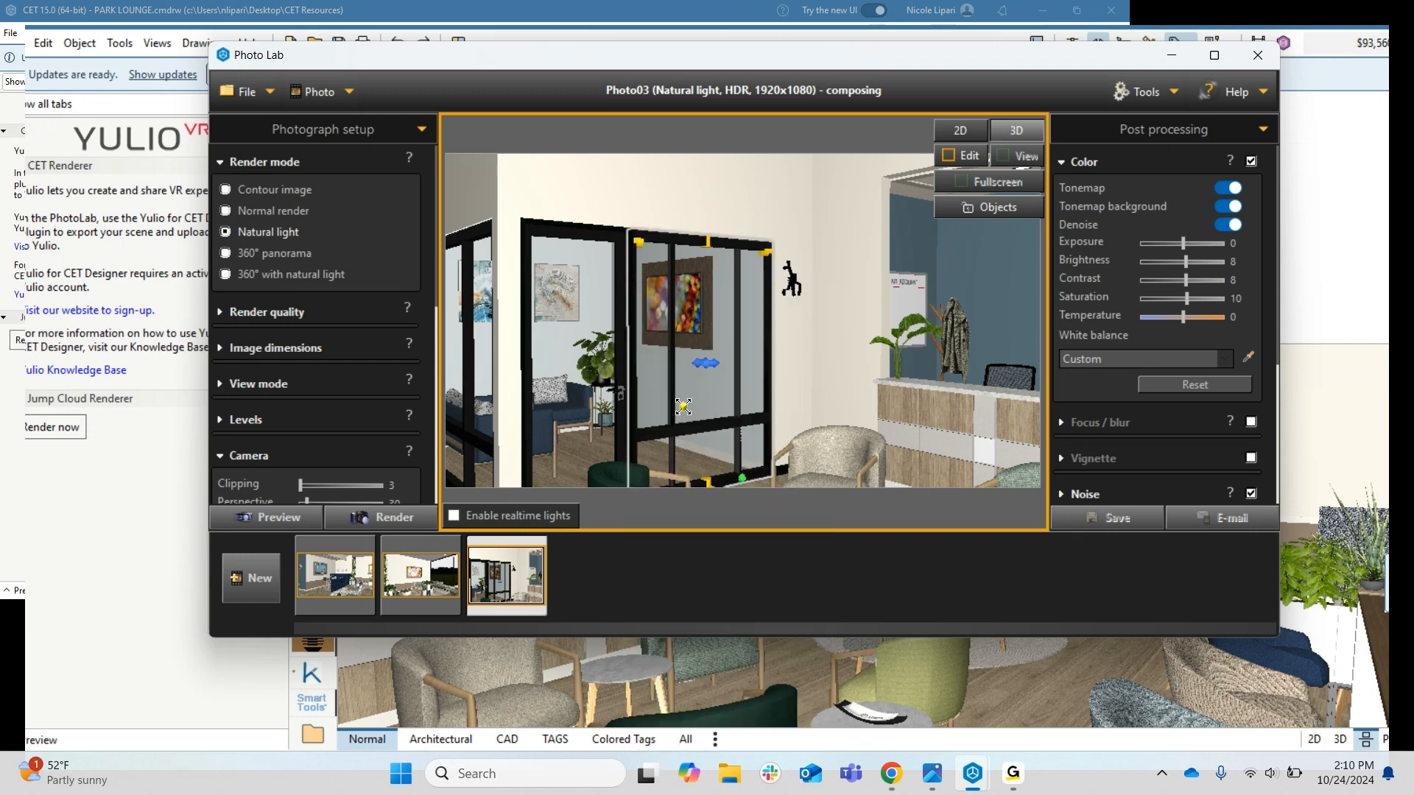
pyautogui.moveTo(683, 407); pyautogui.dragTo(936, 348)
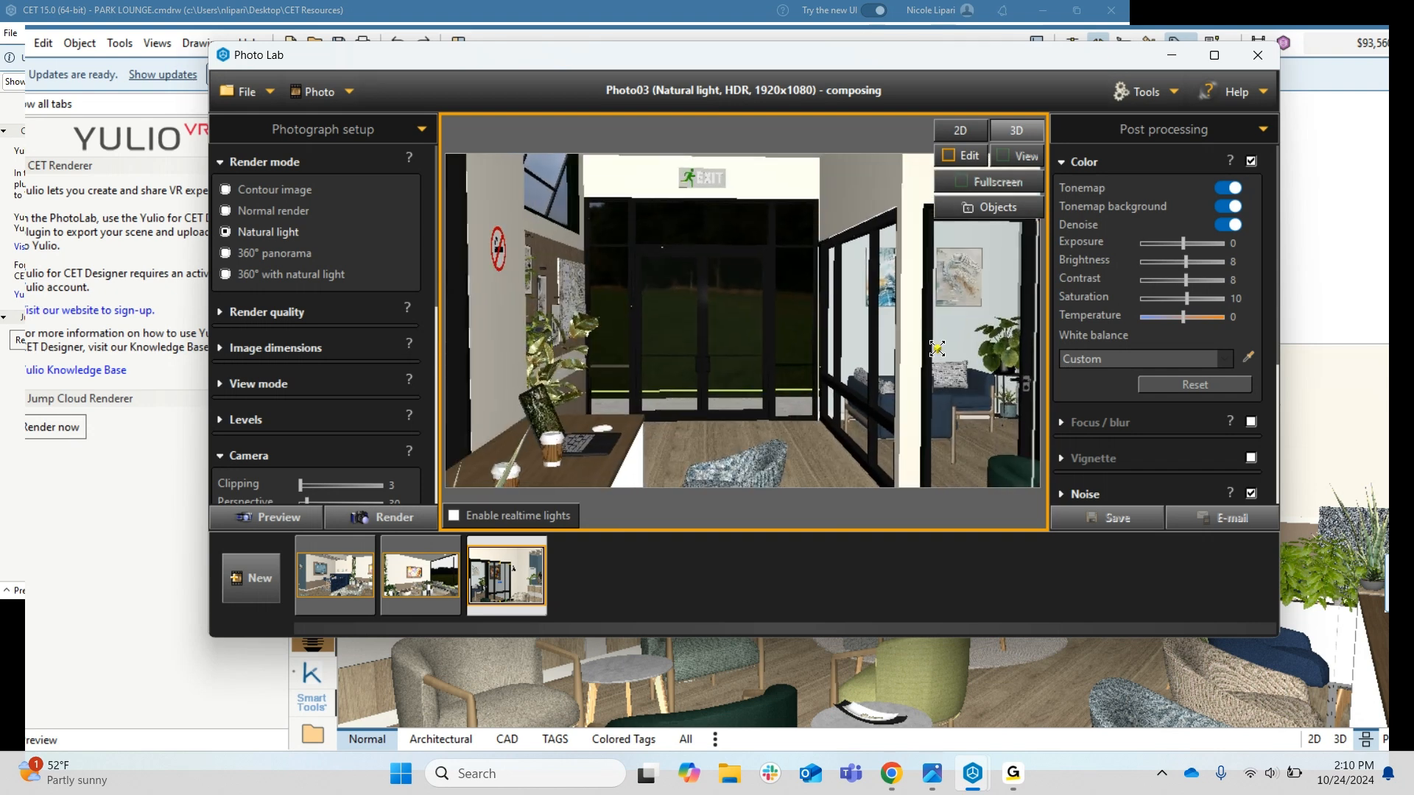
pyautogui.click(935, 348)
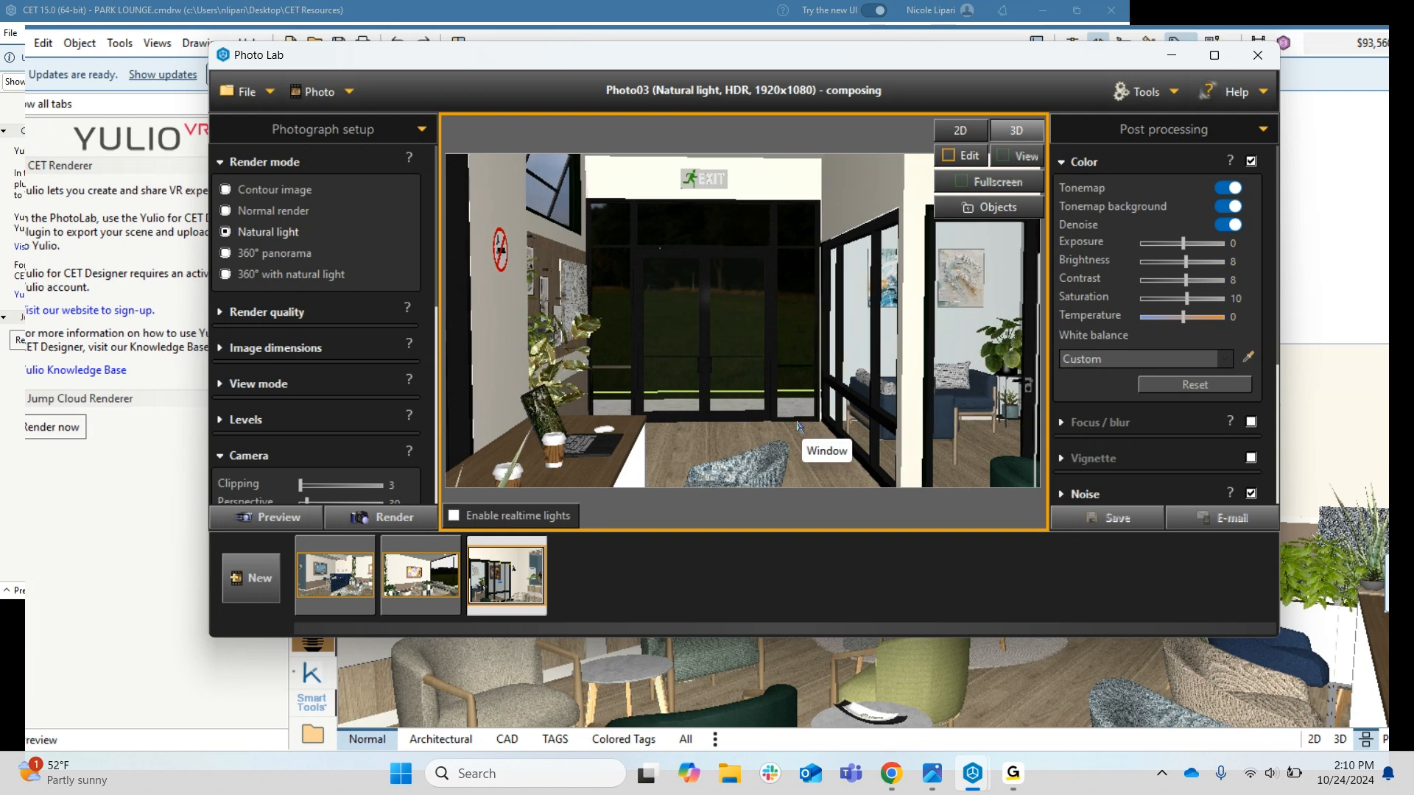
# Pull the new photo's camera back from the entrance doors to frame the planters, green chair and glass-walled room
pyautogui.click(738, 440)
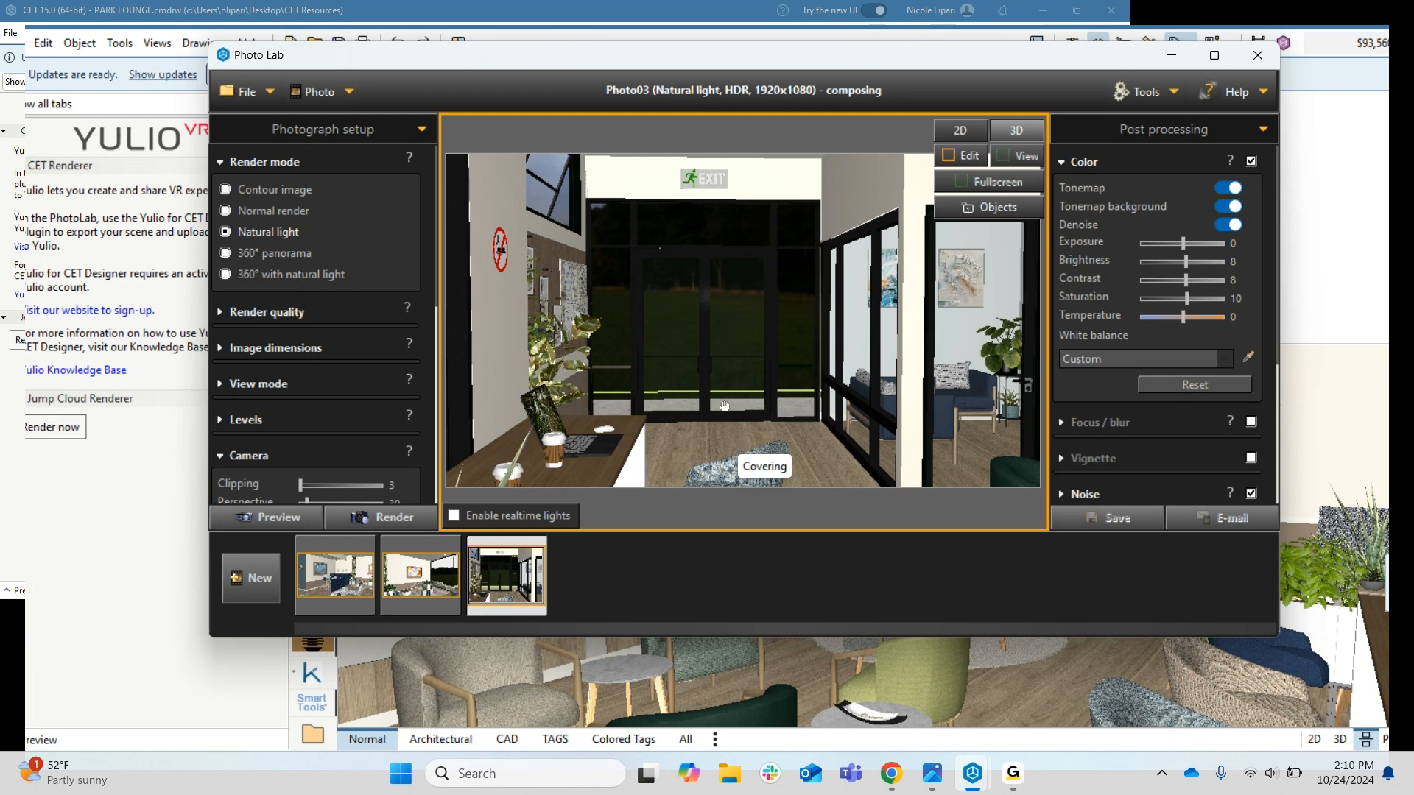
pyautogui.scroll(-3, 721, 406)
pyautogui.scroll(-3, 724, 405)
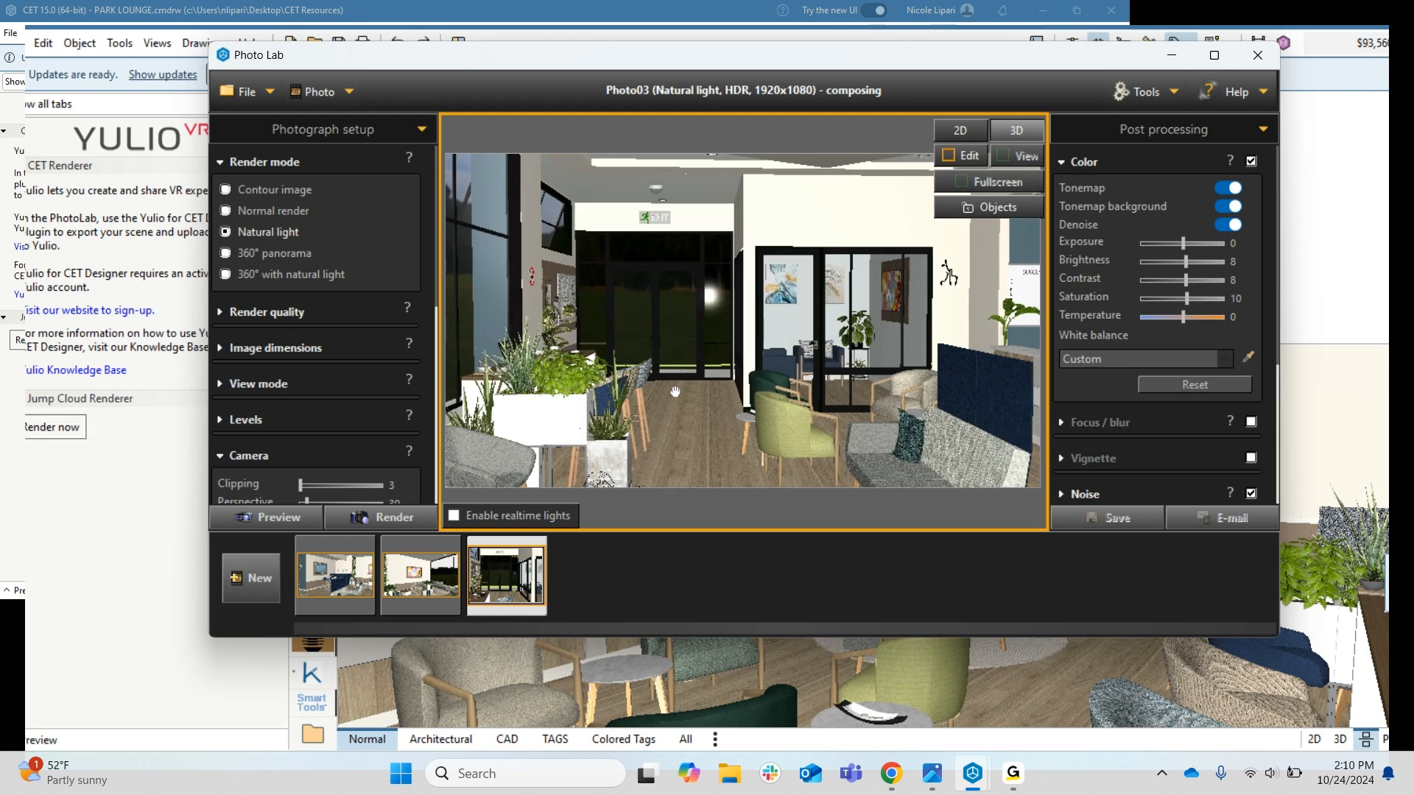
pyautogui.scroll(-1, 677, 391)
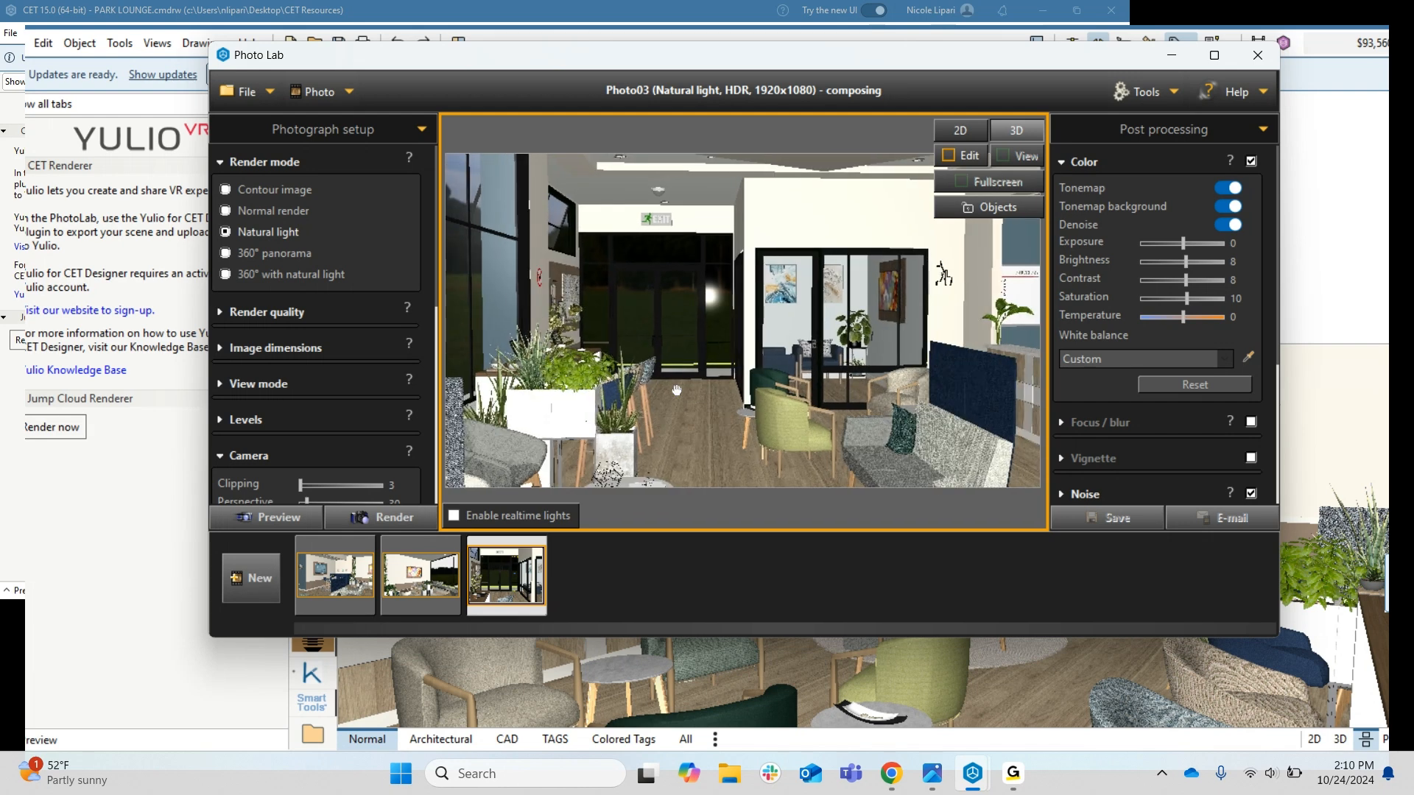
pyautogui.scroll(-2, 677, 390)
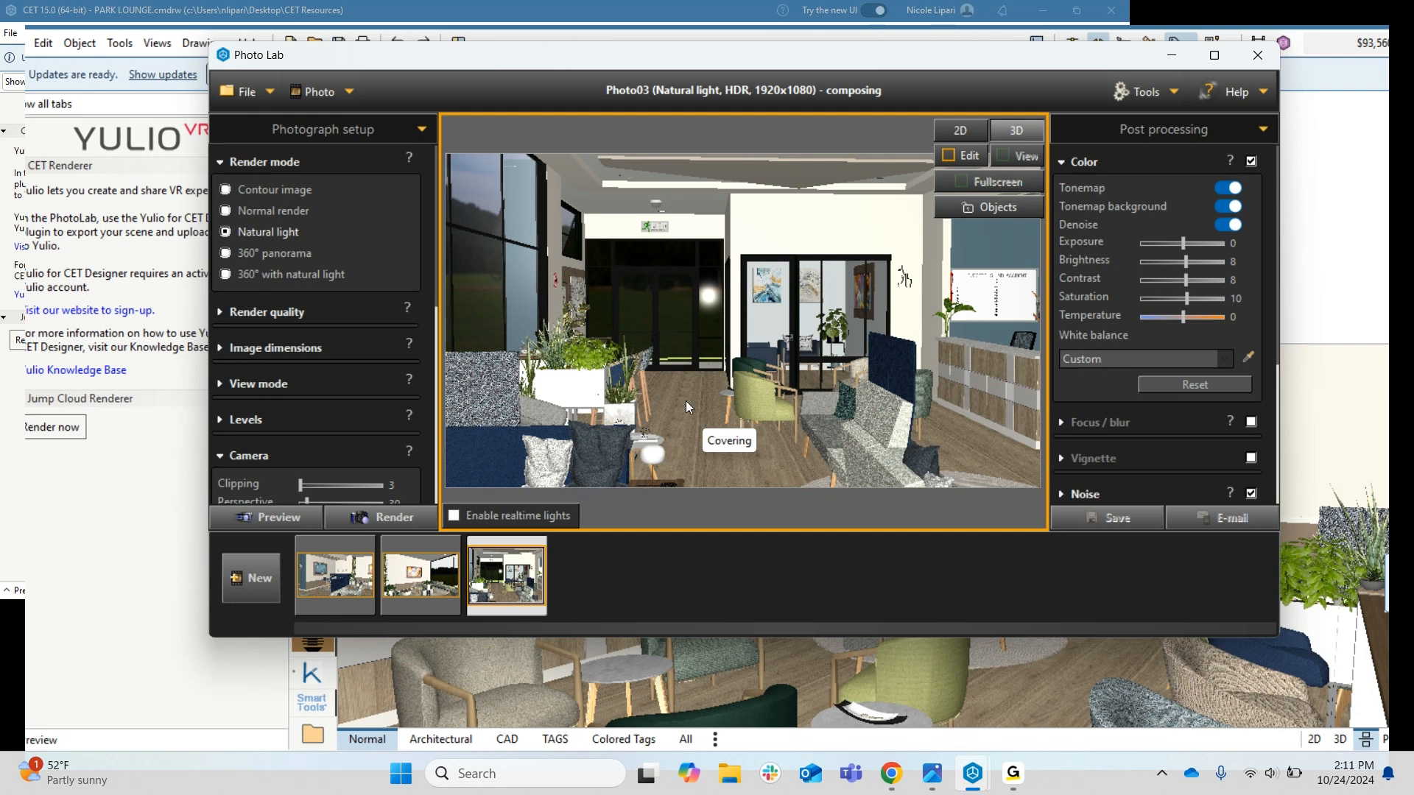
pyautogui.scroll(2, 691, 417)
pyautogui.moveTo(691, 417); pyautogui.dragTo(690, 434, button='middle')
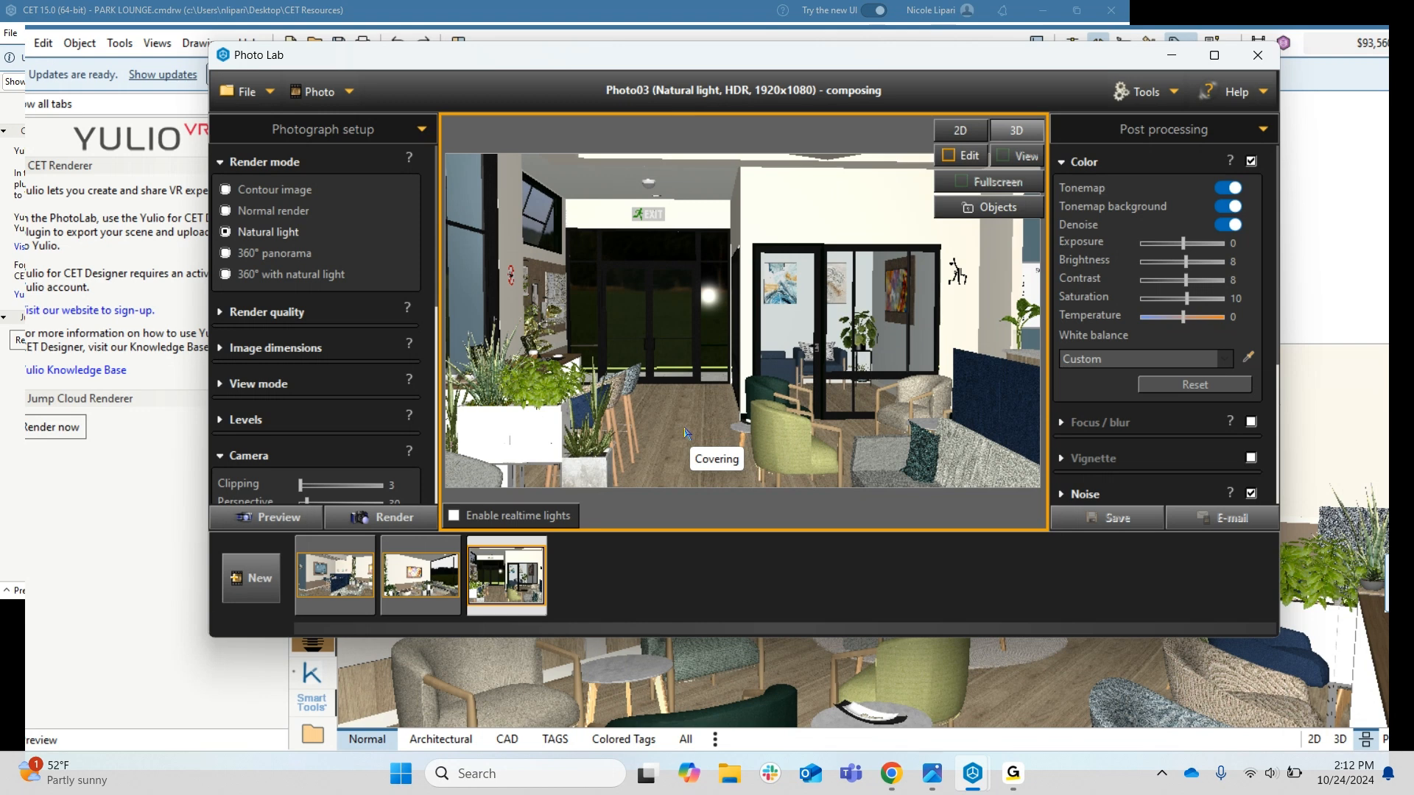
pyautogui.scroll(-3, 298, 437)
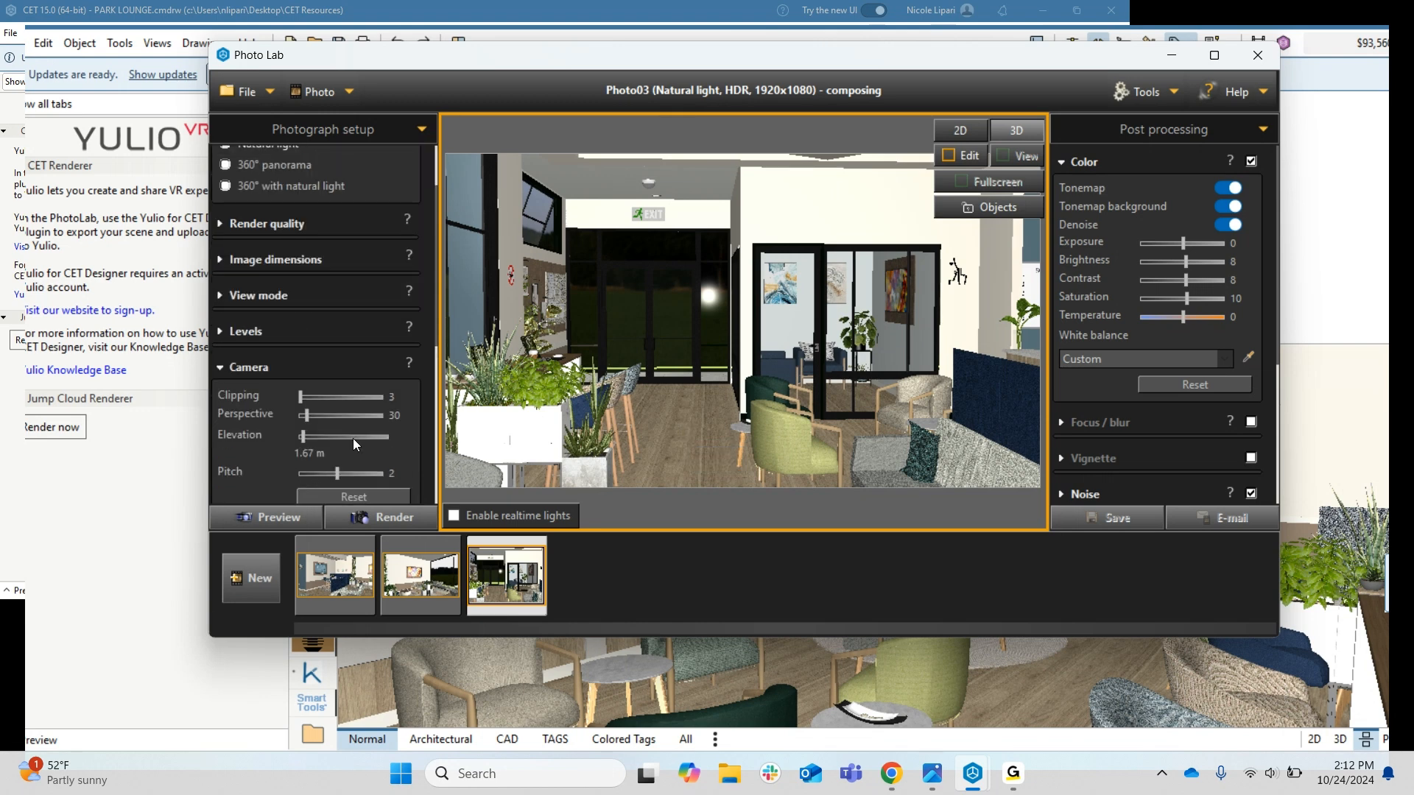
pyautogui.scroll(3, 352, 439)
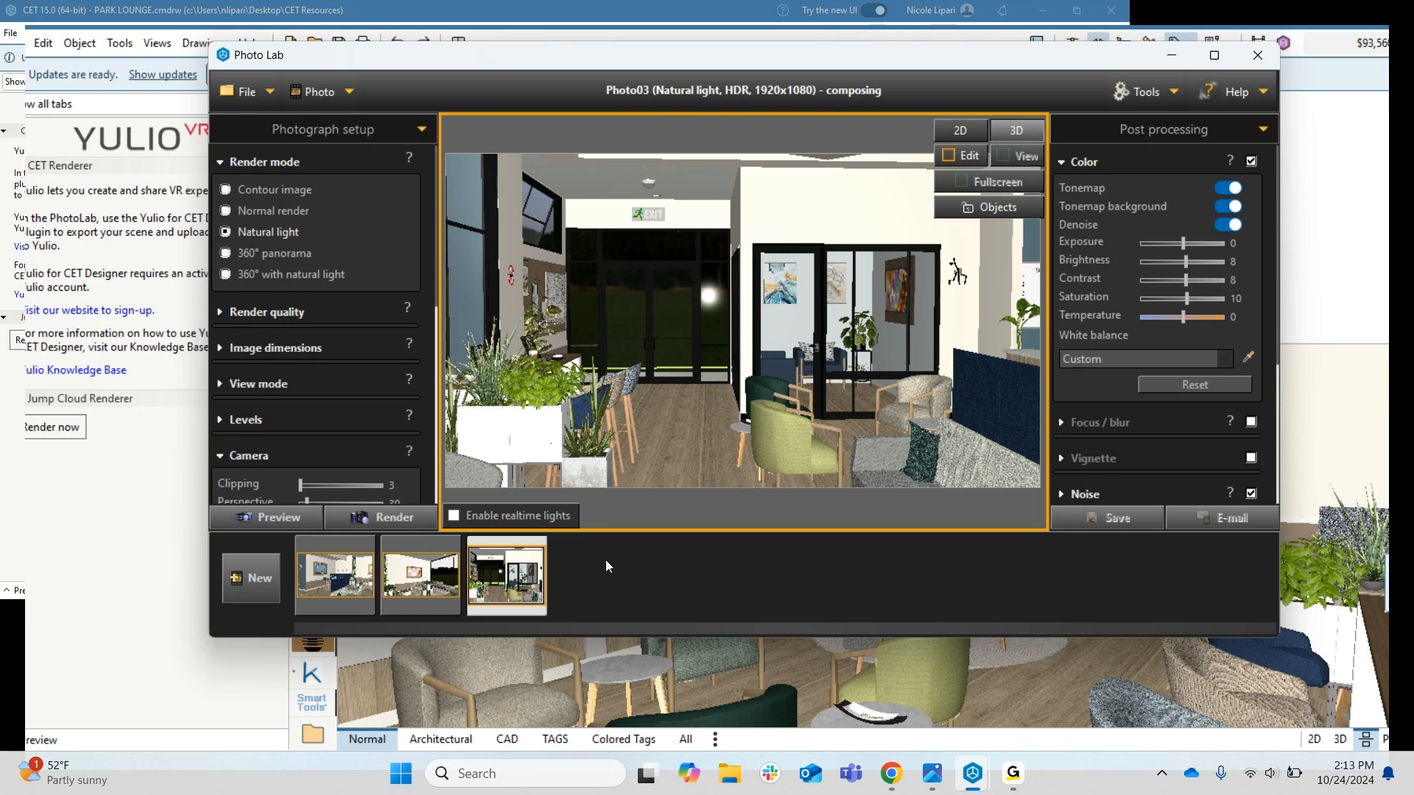
# Add another photo with its camera pulled back to include the reception desk, and rename it Photo04 - 2D
pyautogui.click(246, 578)
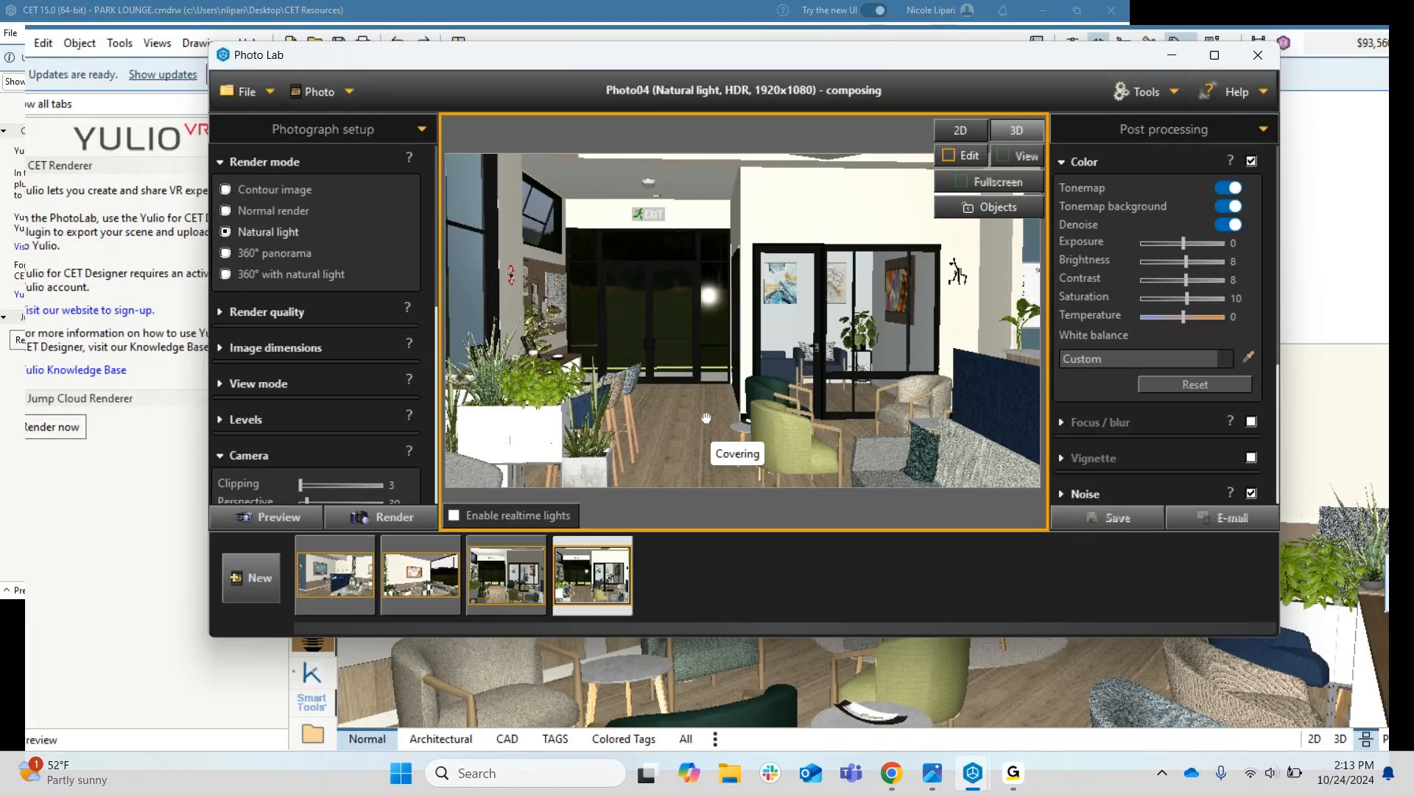
pyautogui.scroll(-3, 706, 418)
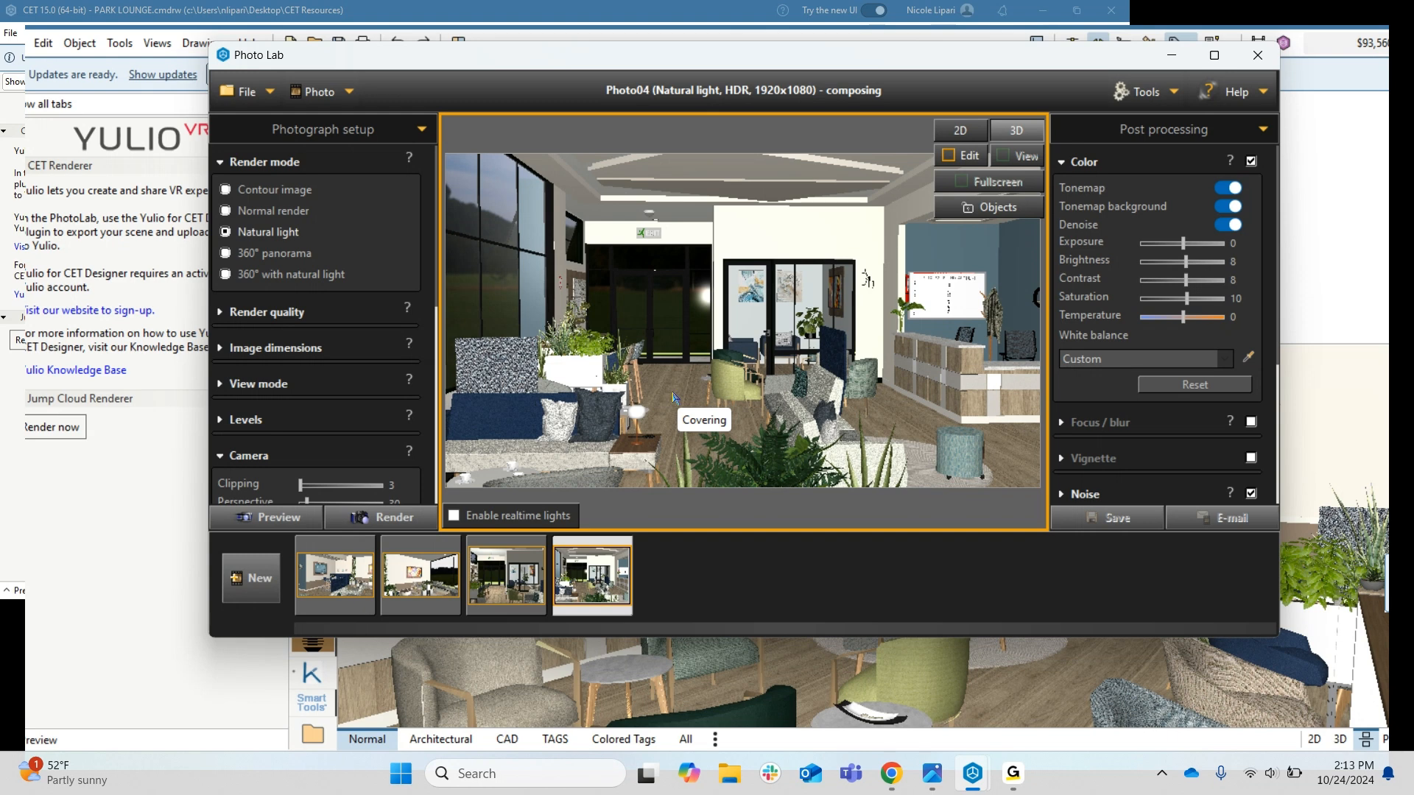
pyautogui.rightClick(575, 565)
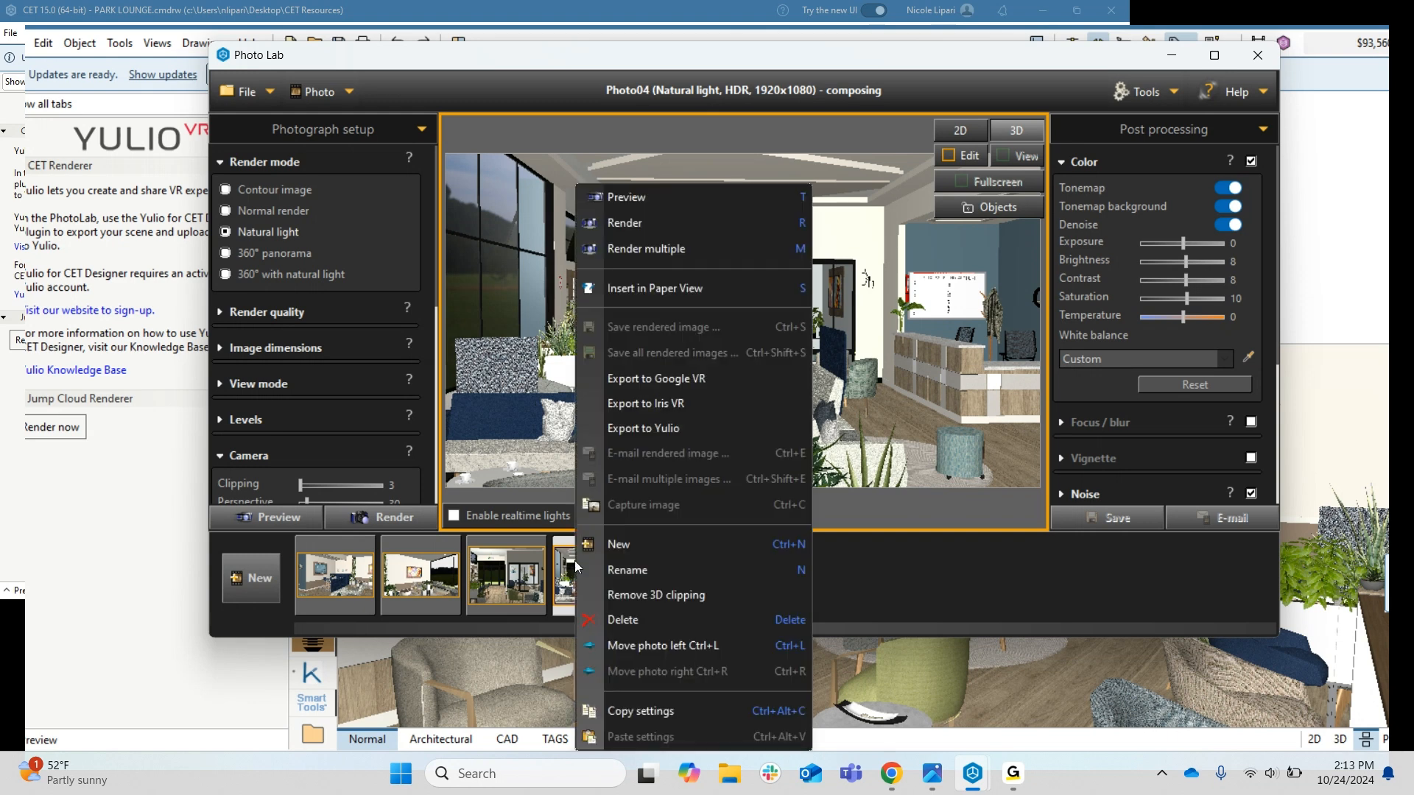
pyautogui.click(606, 576)
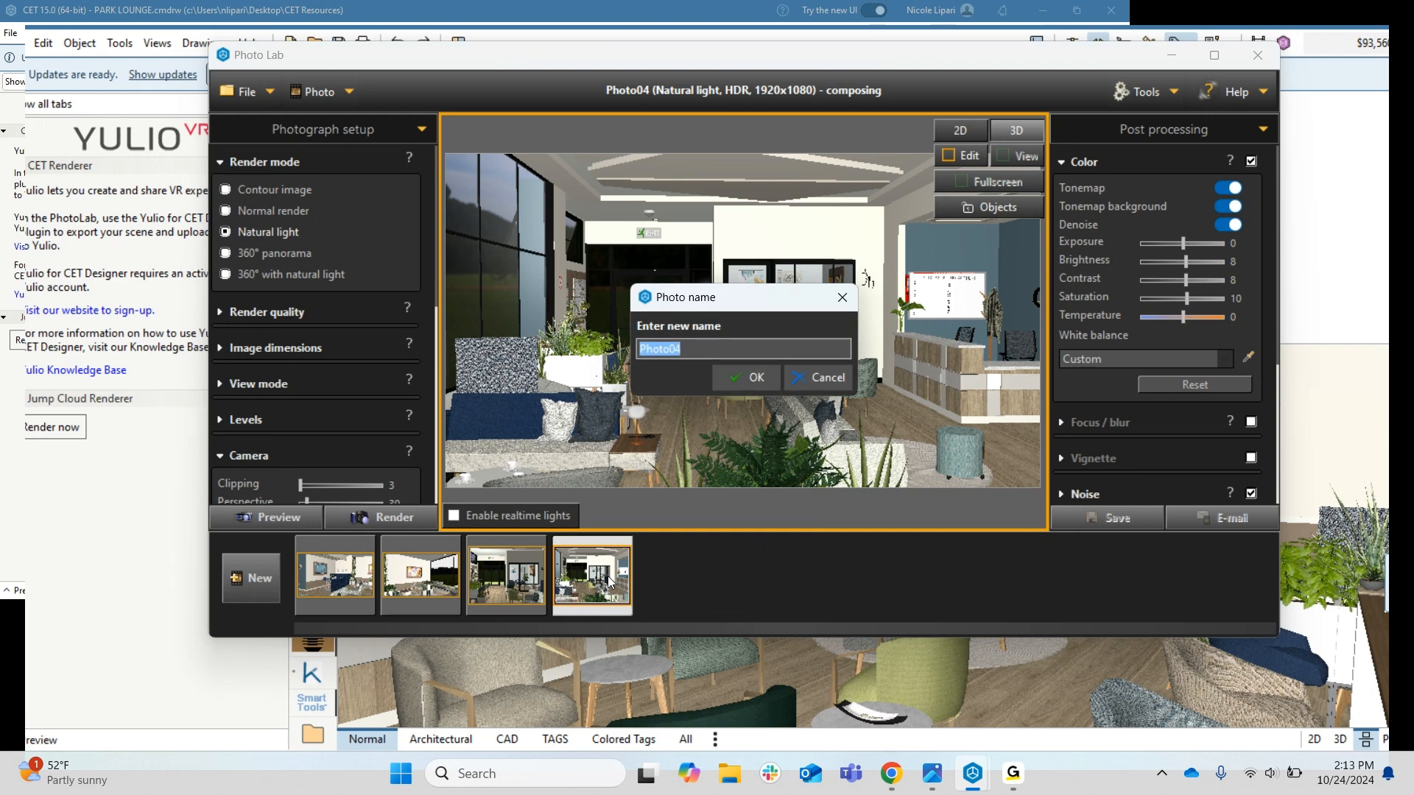
pyautogui.click(703, 345)
pyautogui.write('- 3D')
pyautogui.click(728, 378)
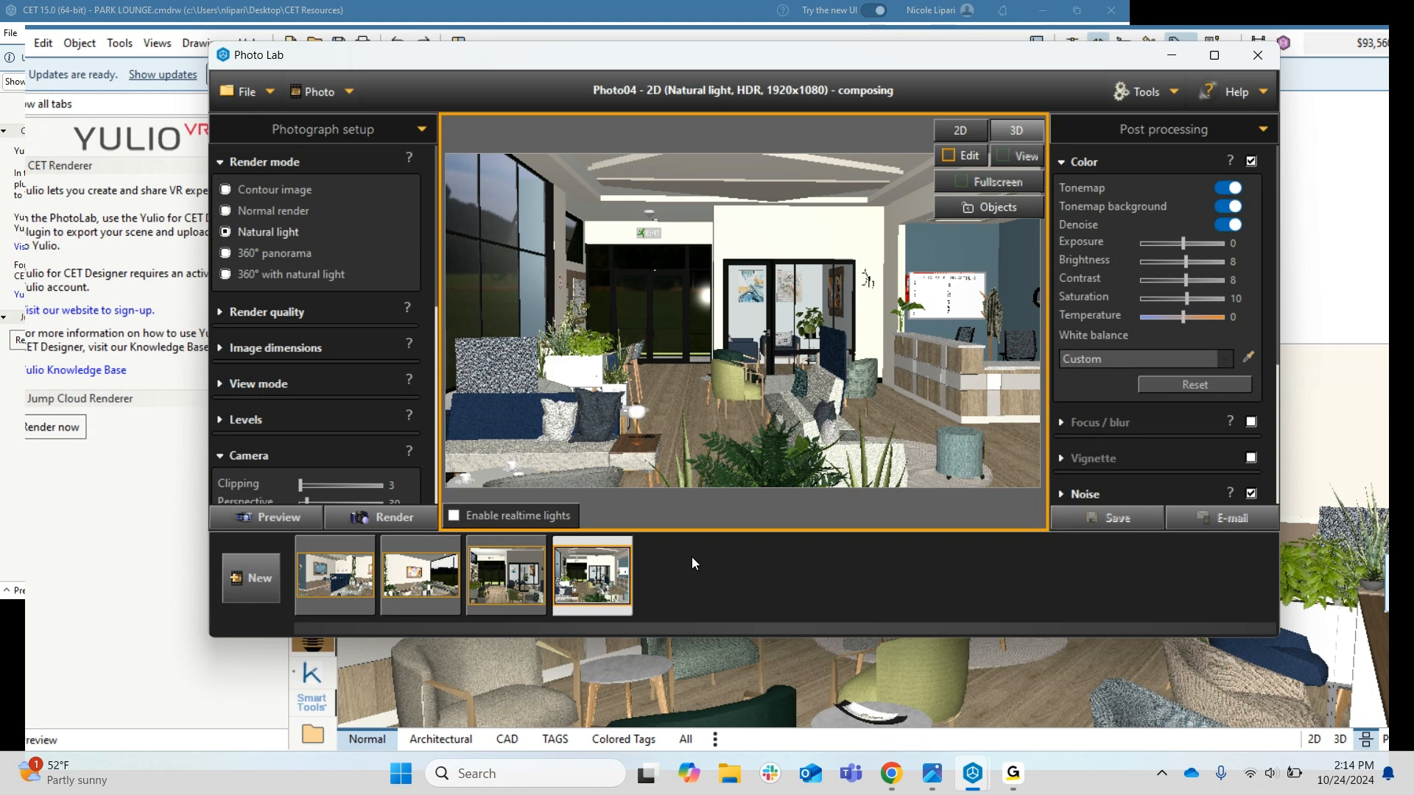
# Switch Photo01 to the simple photograph setup and examine the available background images
pyautogui.click(316, 574)
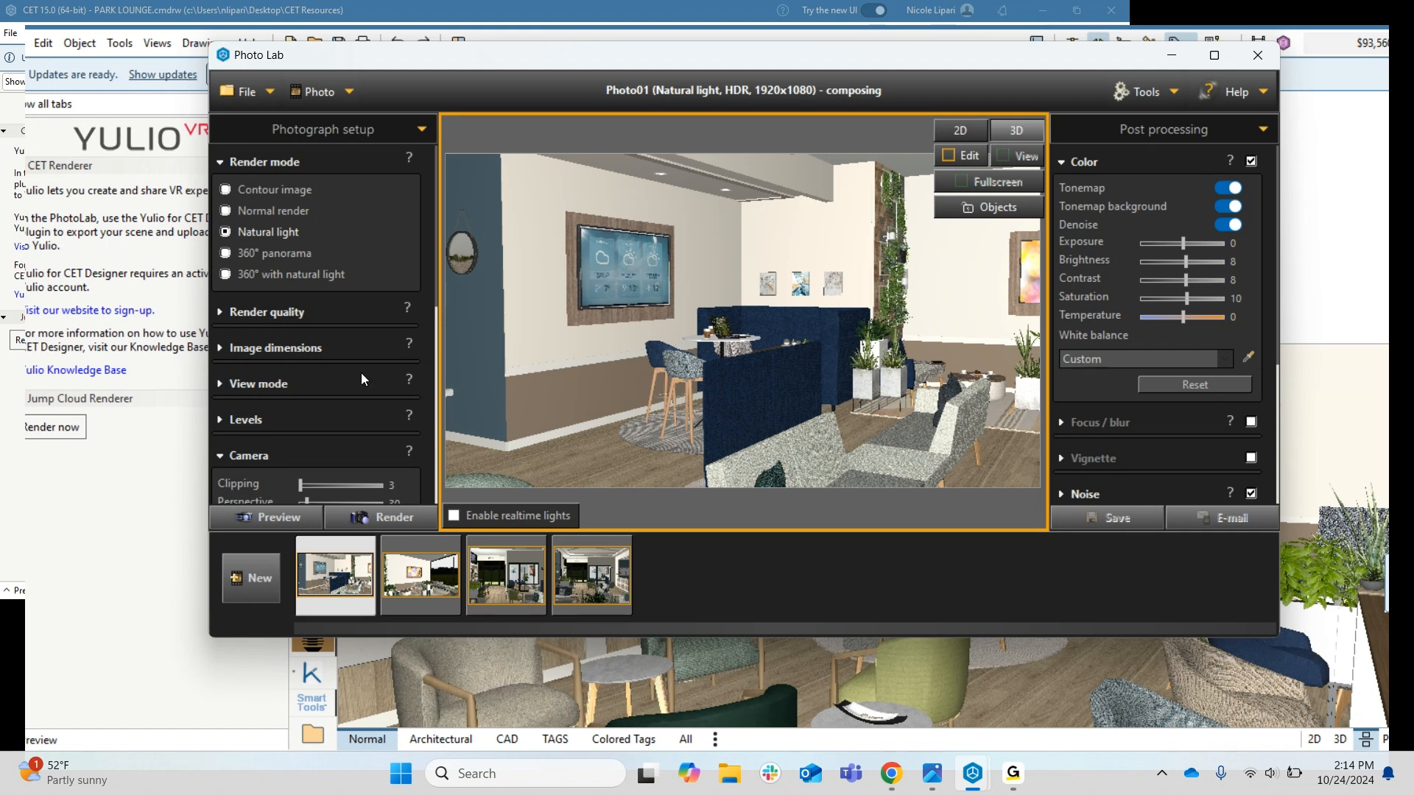
pyautogui.scroll(-10, 388, 368)
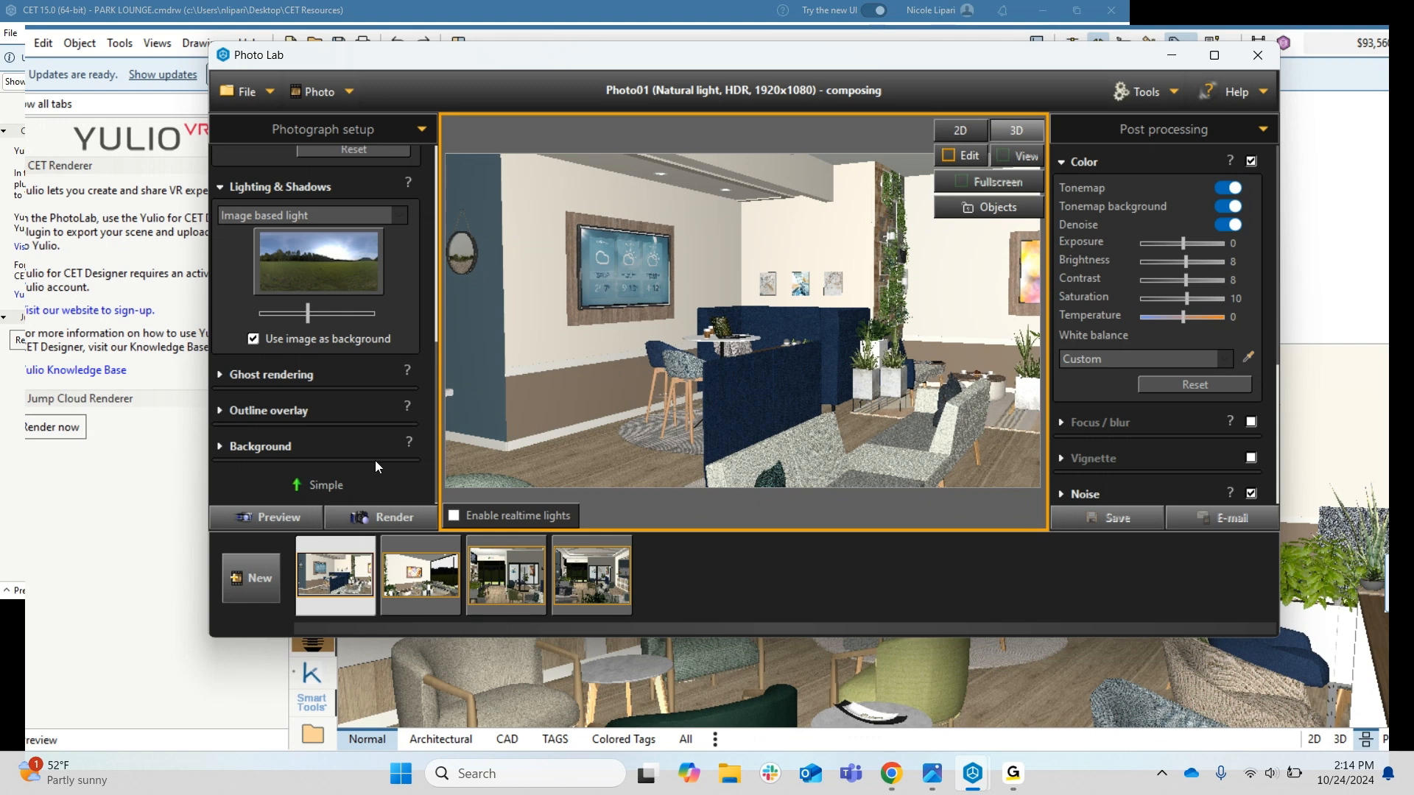
pyautogui.click(337, 487)
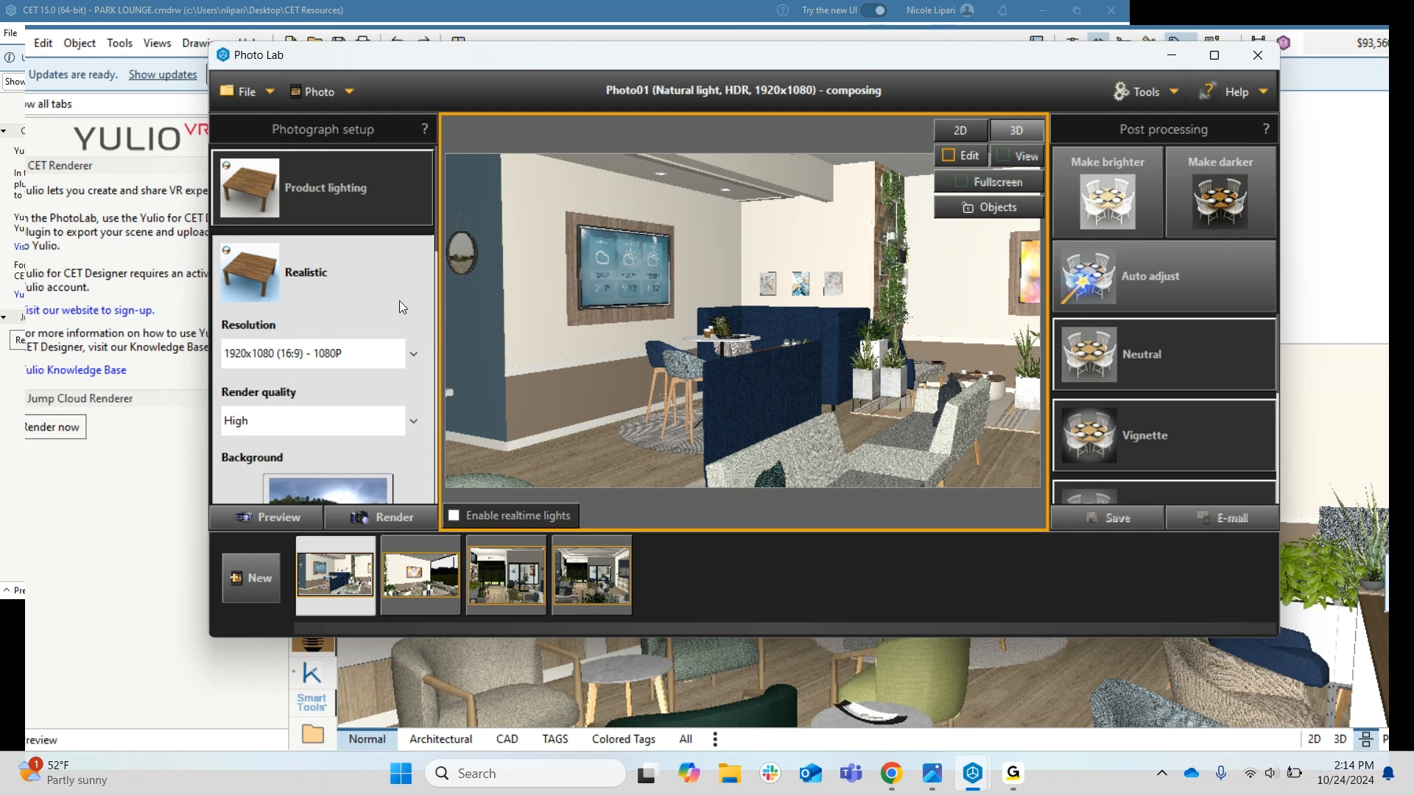
pyautogui.scroll(-5, 399, 301)
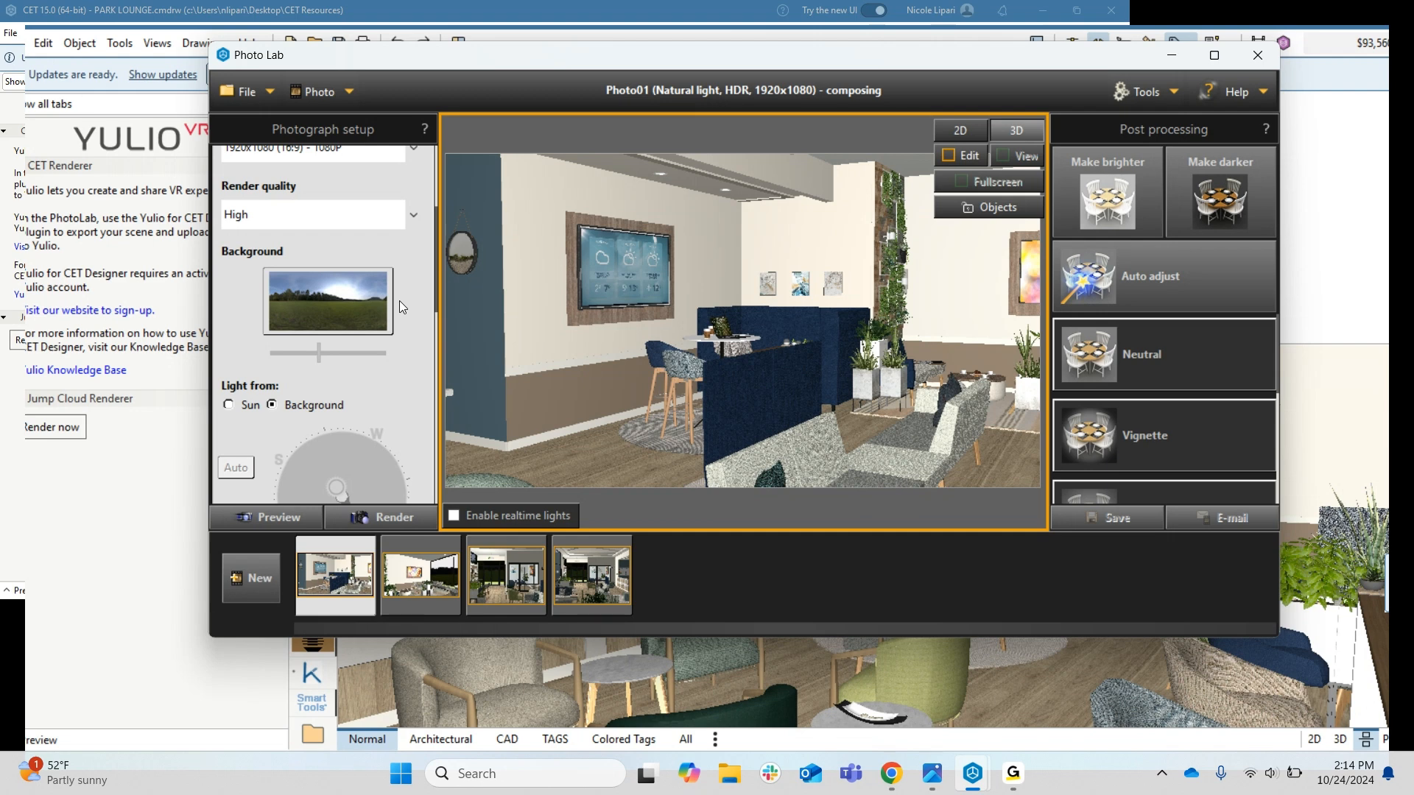
pyautogui.click(343, 306)
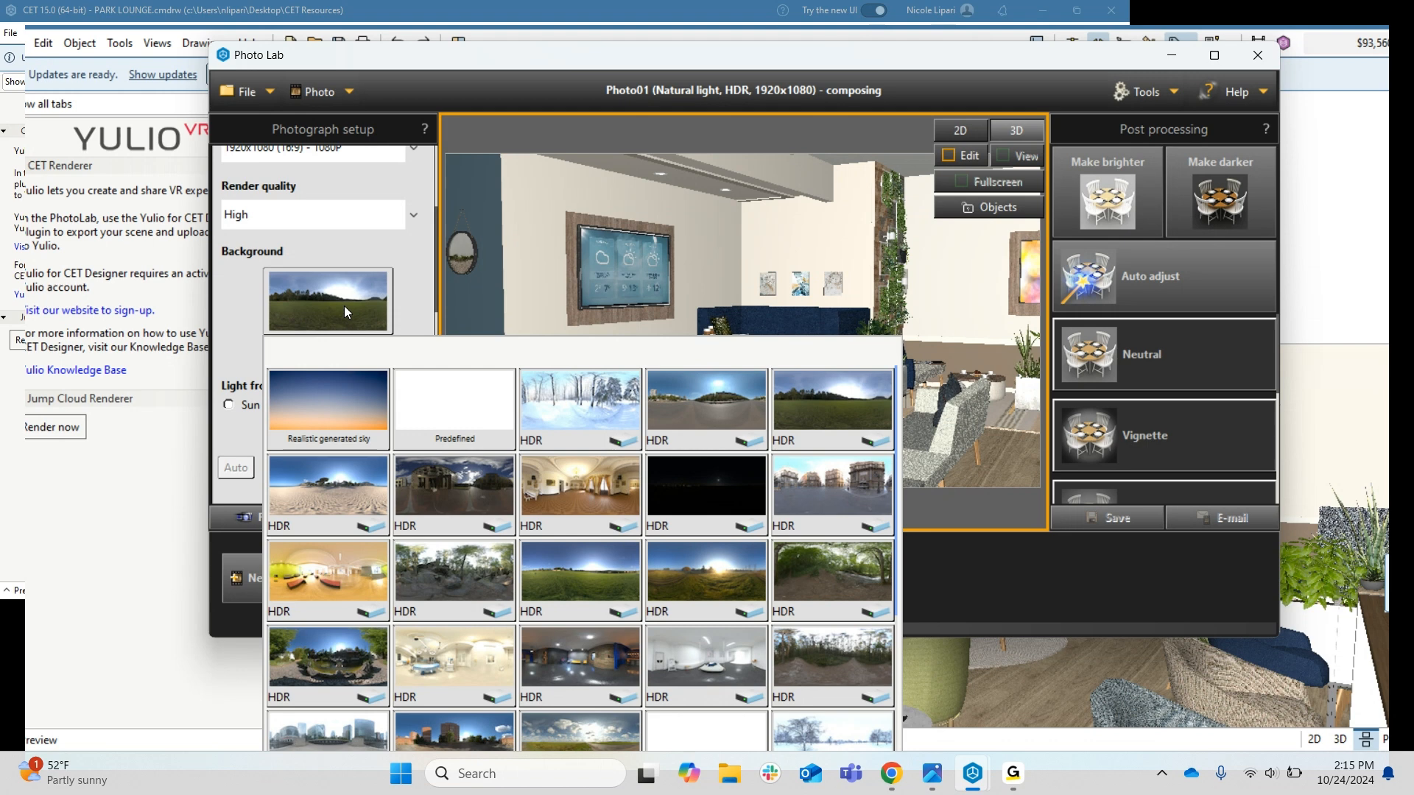
pyautogui.scroll(-3, 563, 502)
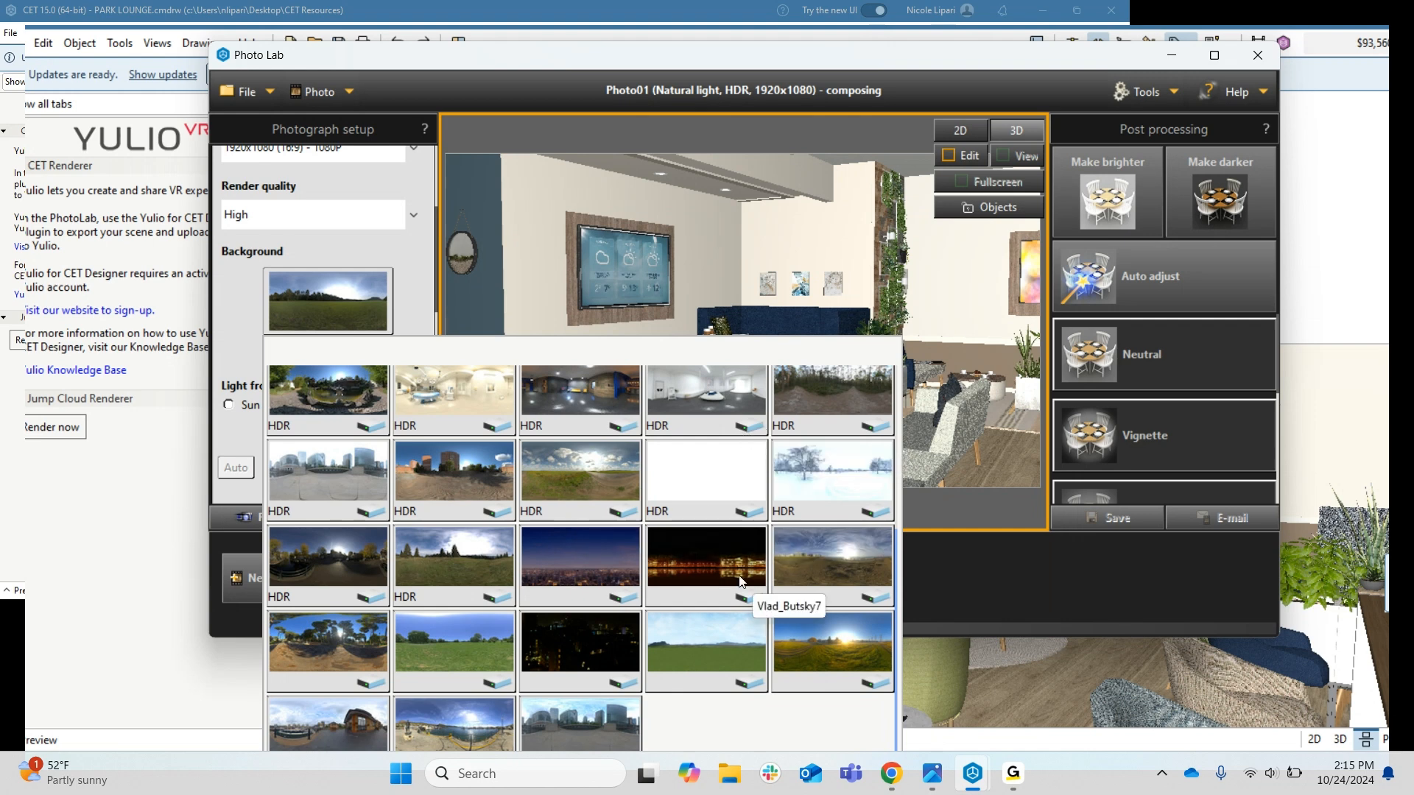
pyautogui.scroll(3, 741, 581)
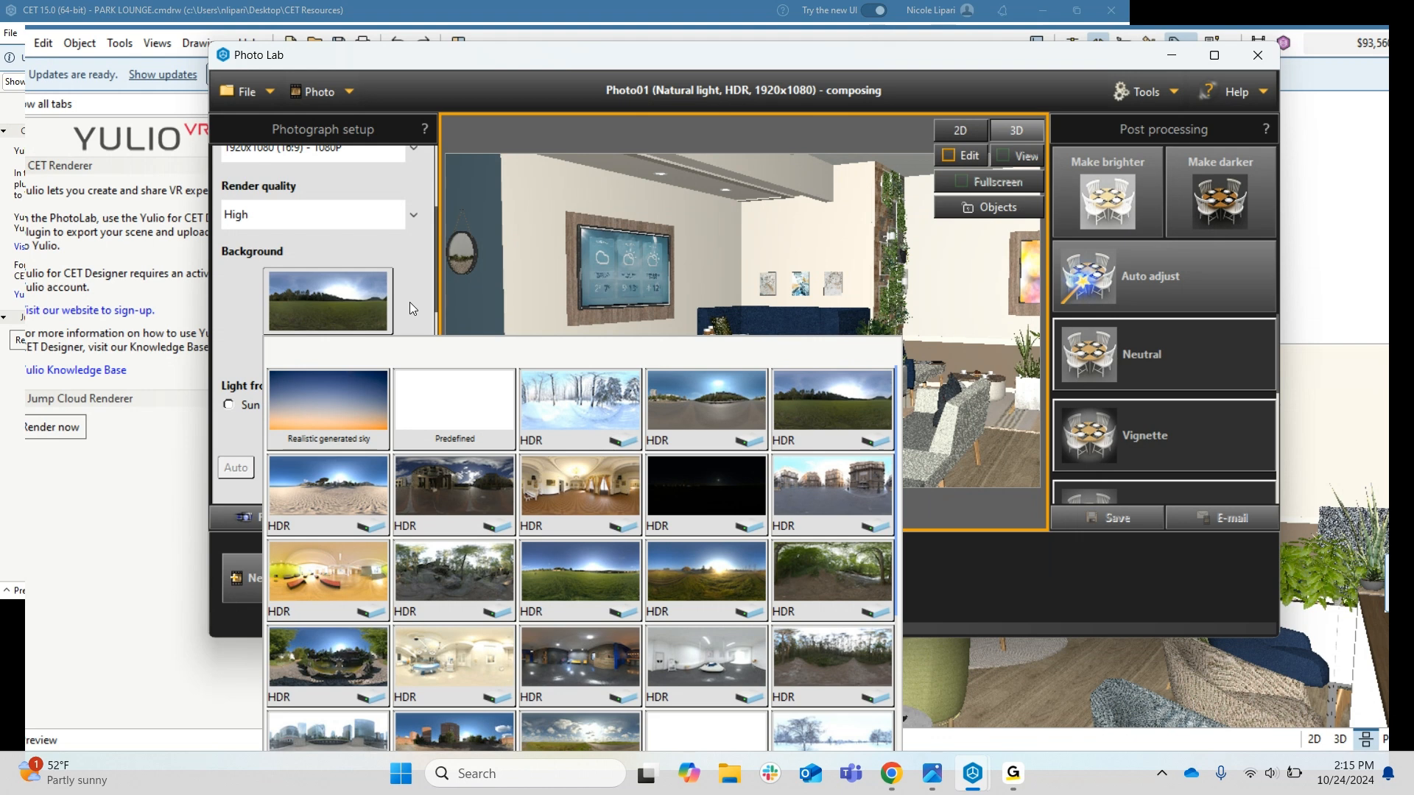
pyautogui.click(417, 276)
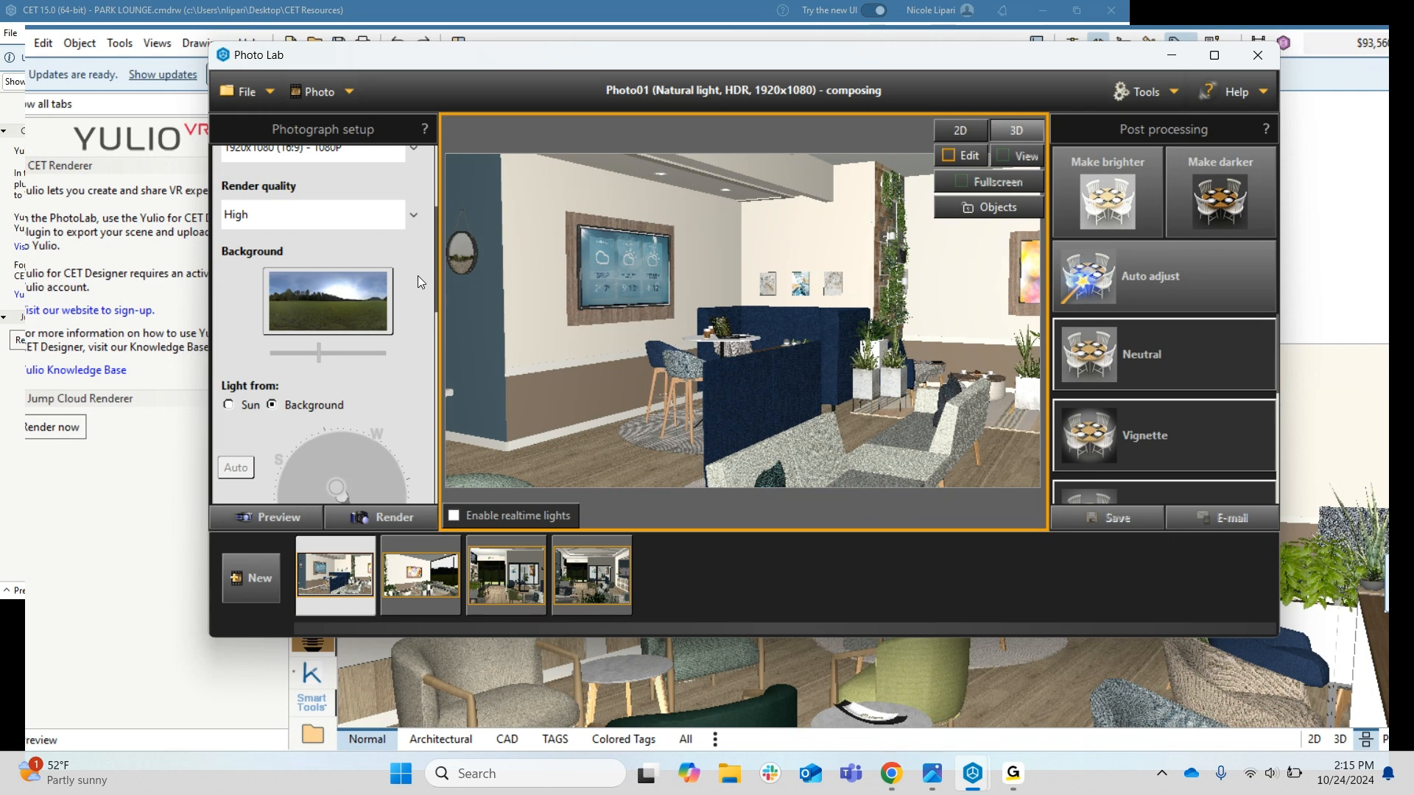
pyautogui.click(375, 297)
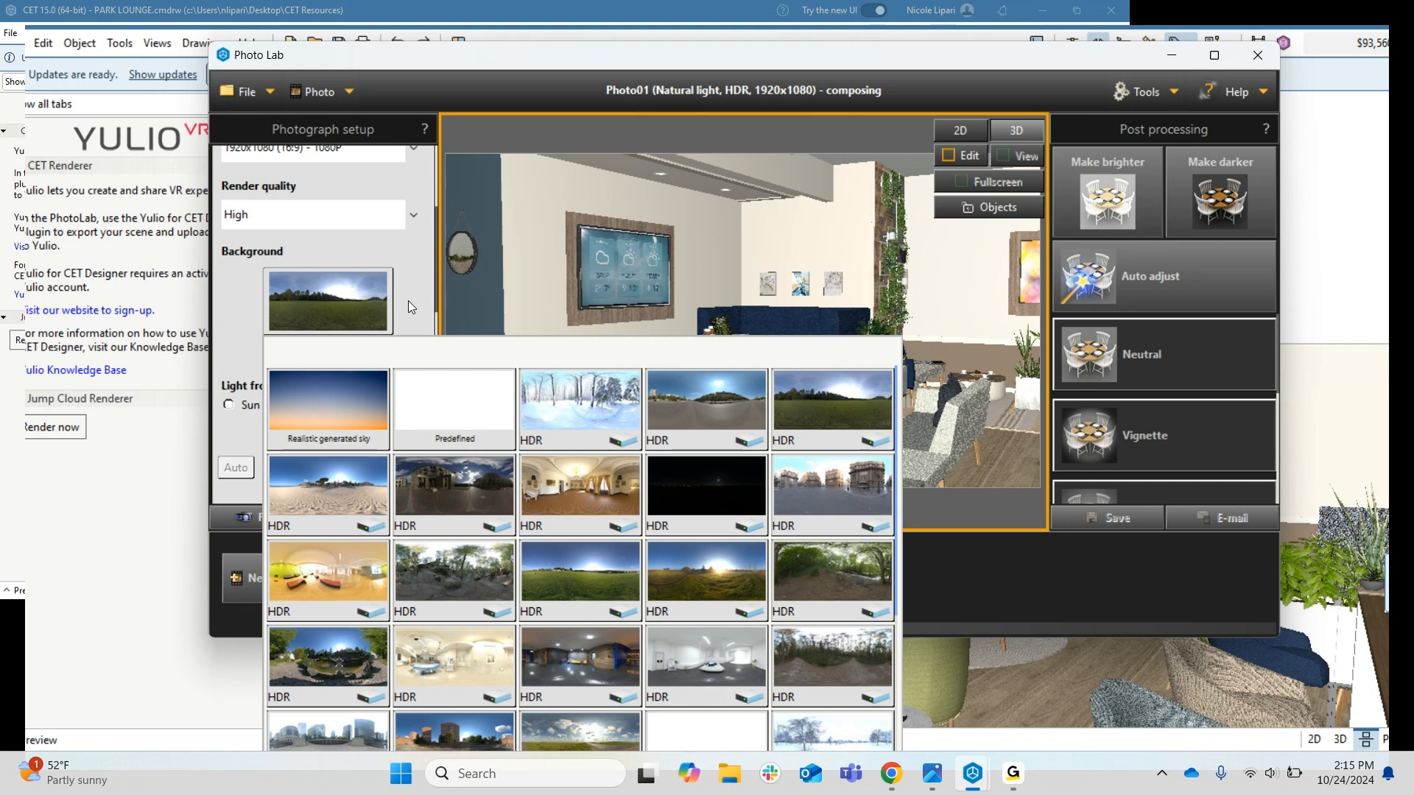
pyautogui.click(408, 300)
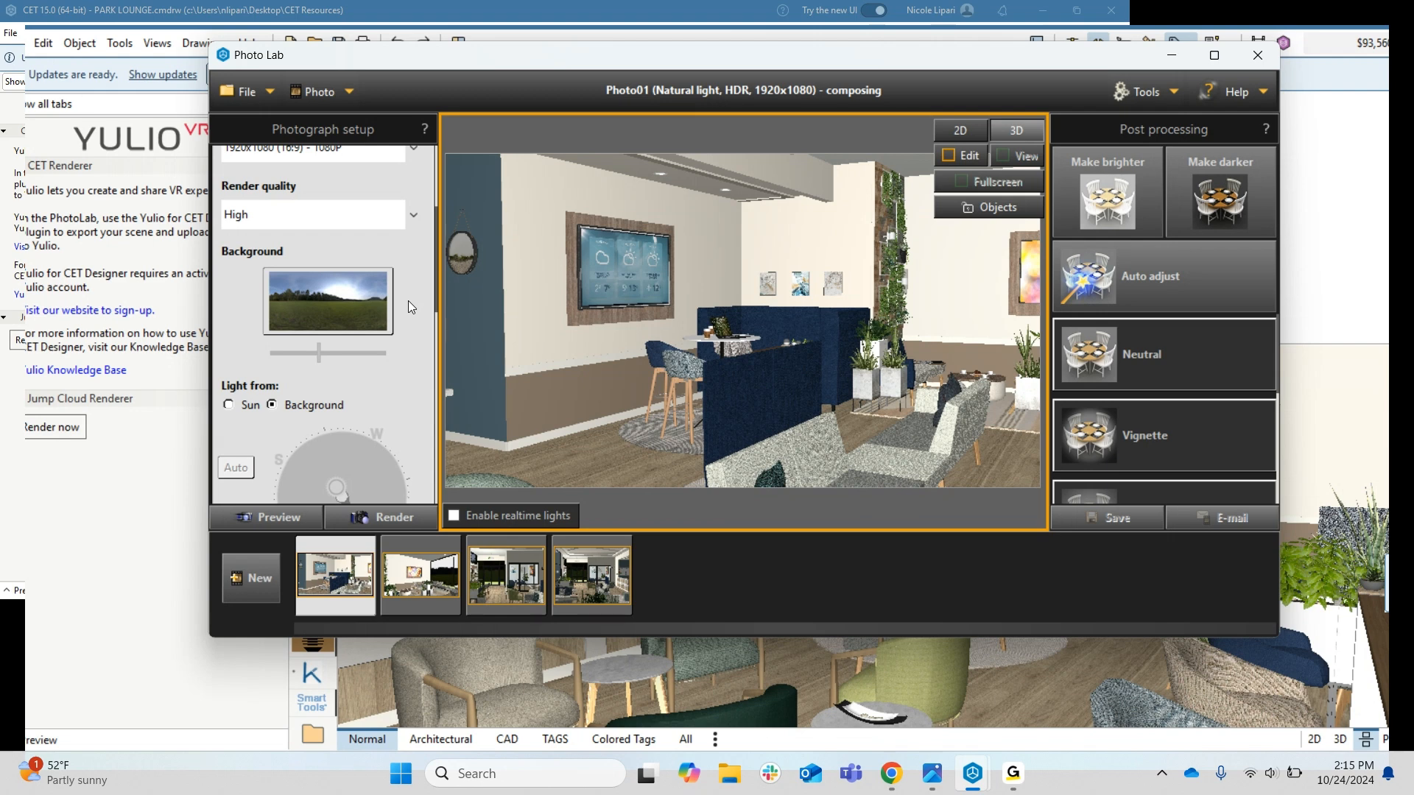
# Return to the advanced photograph setup and set Photo01's lighting to Image based light with the green field HDR image
pyautogui.scroll(5, 408, 301)
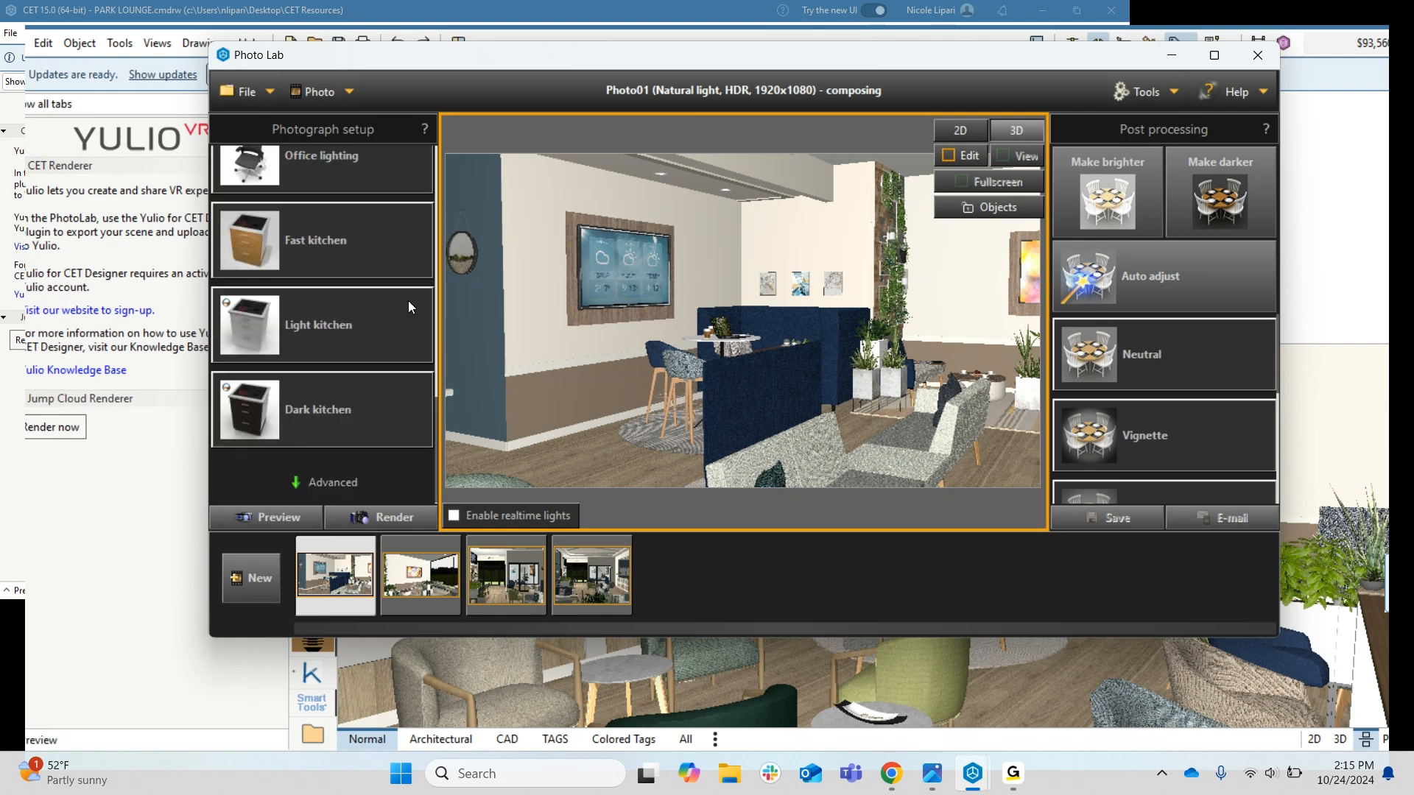
pyautogui.click(347, 478)
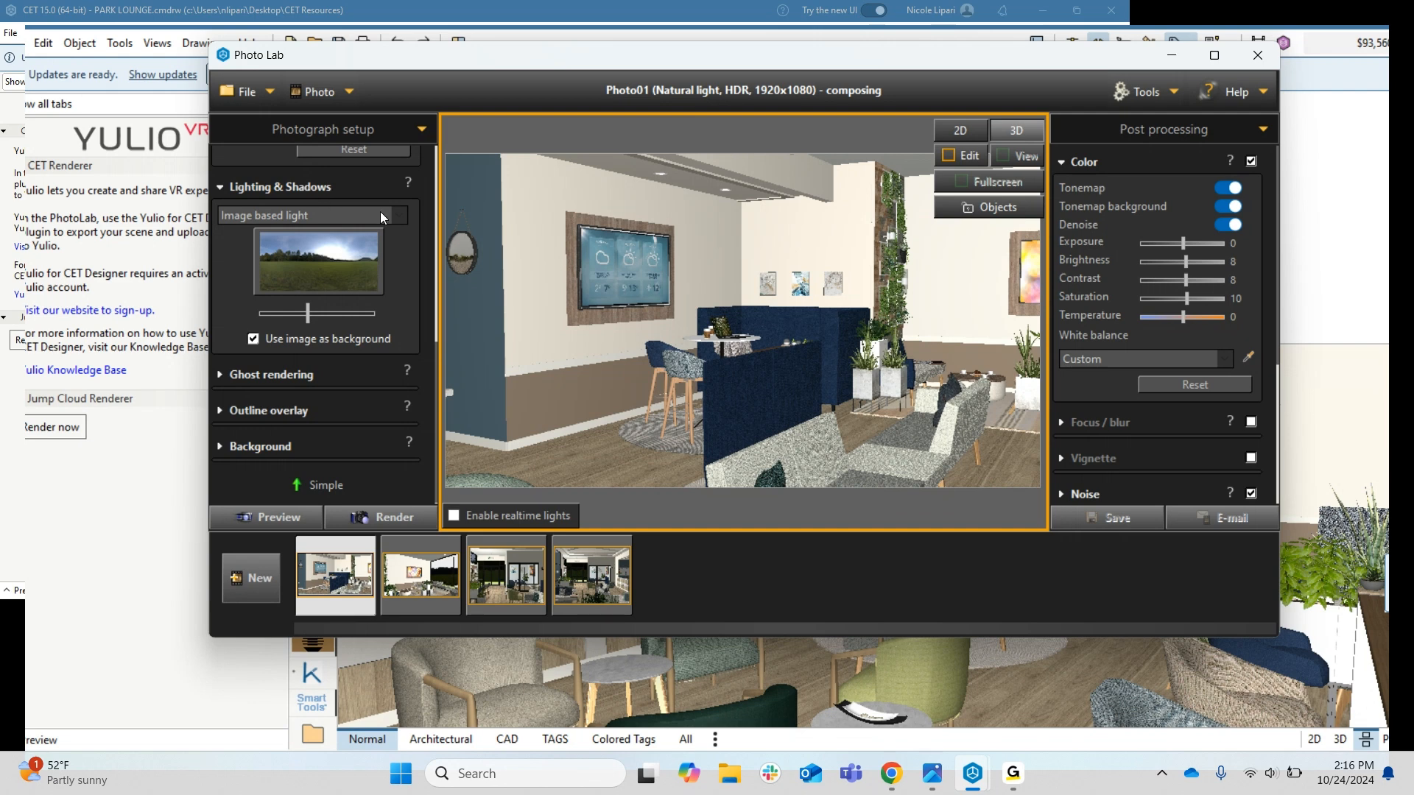
pyautogui.click(401, 217)
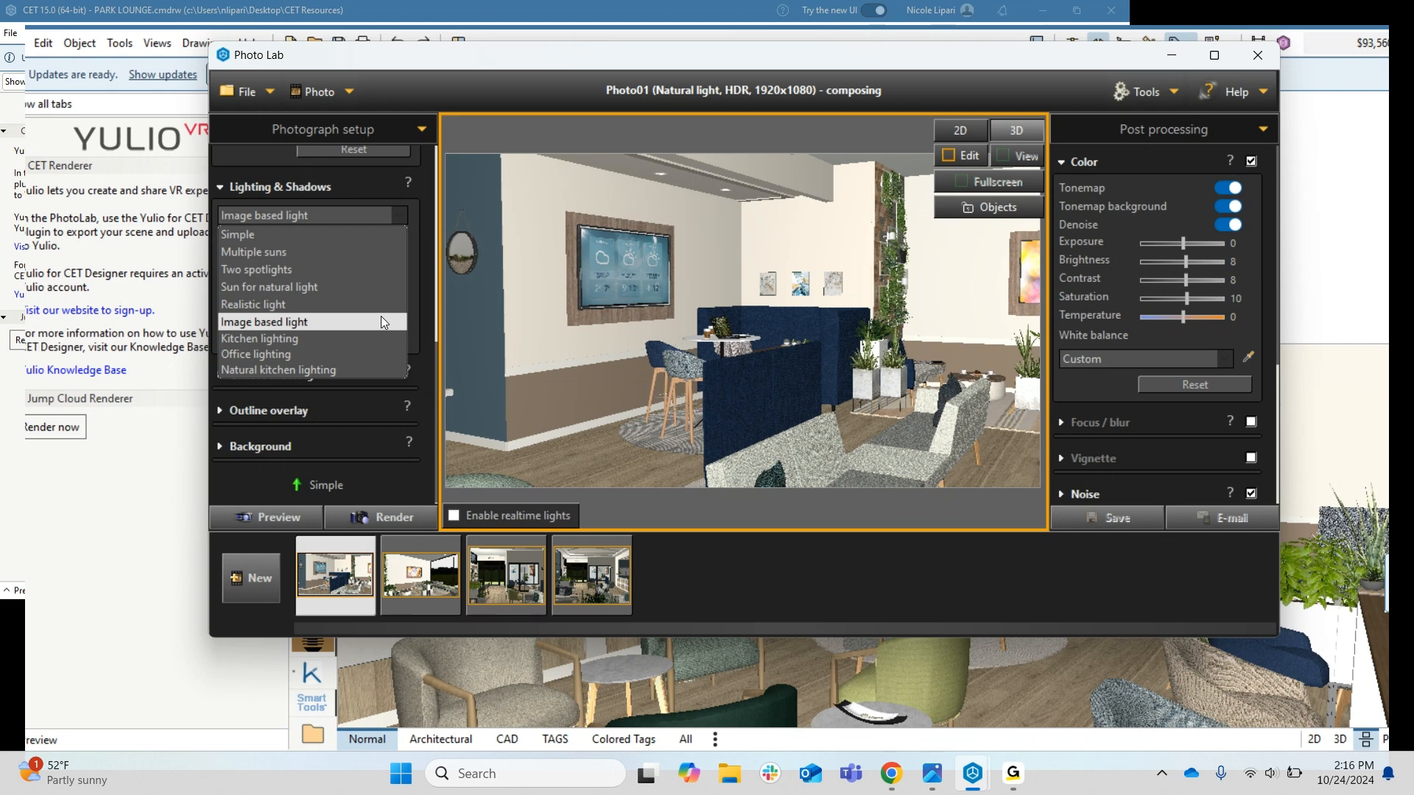
pyautogui.click(381, 316)
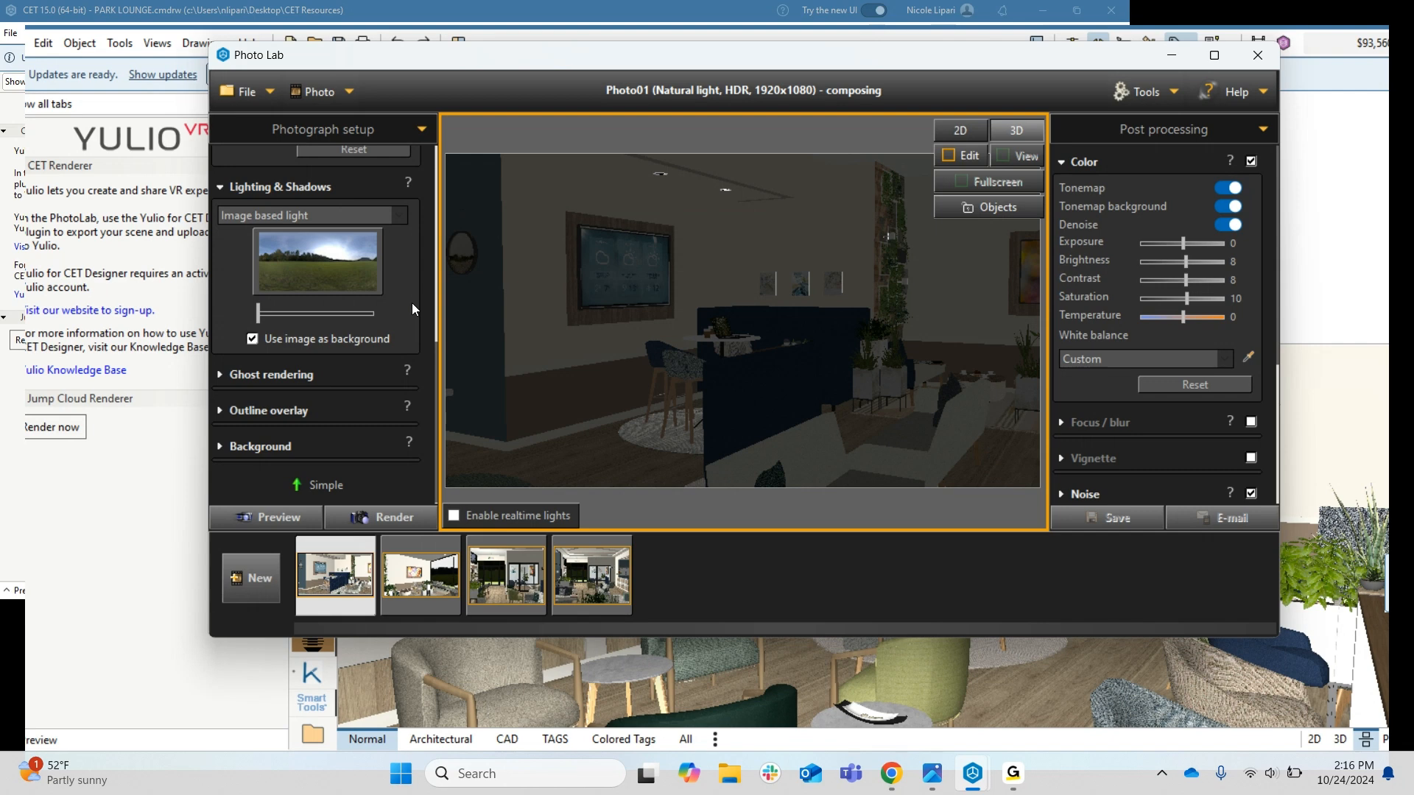
pyautogui.click(349, 295)
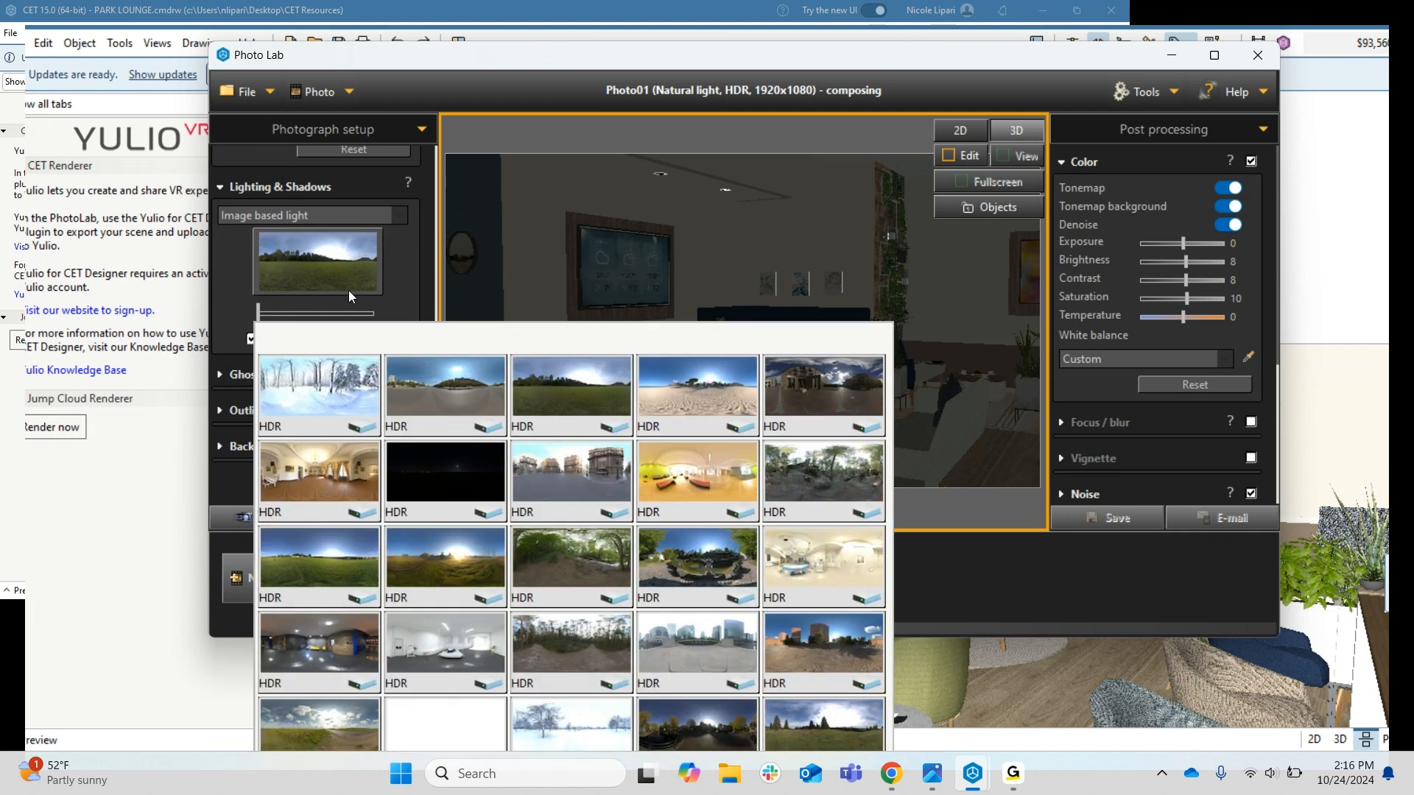
pyautogui.click(549, 380)
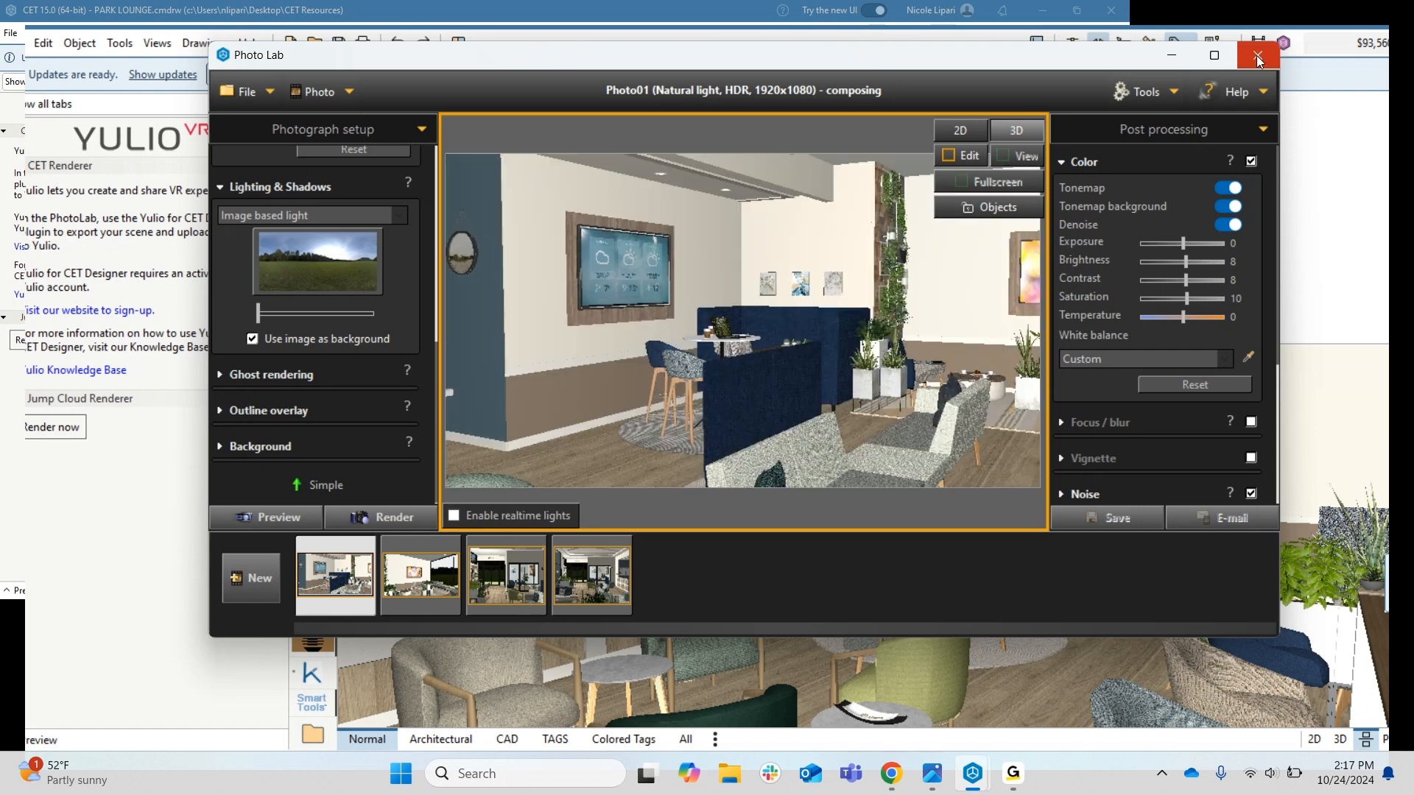
# Close Photo Lab and postpone the pending software updates
pyautogui.click(1256, 55)
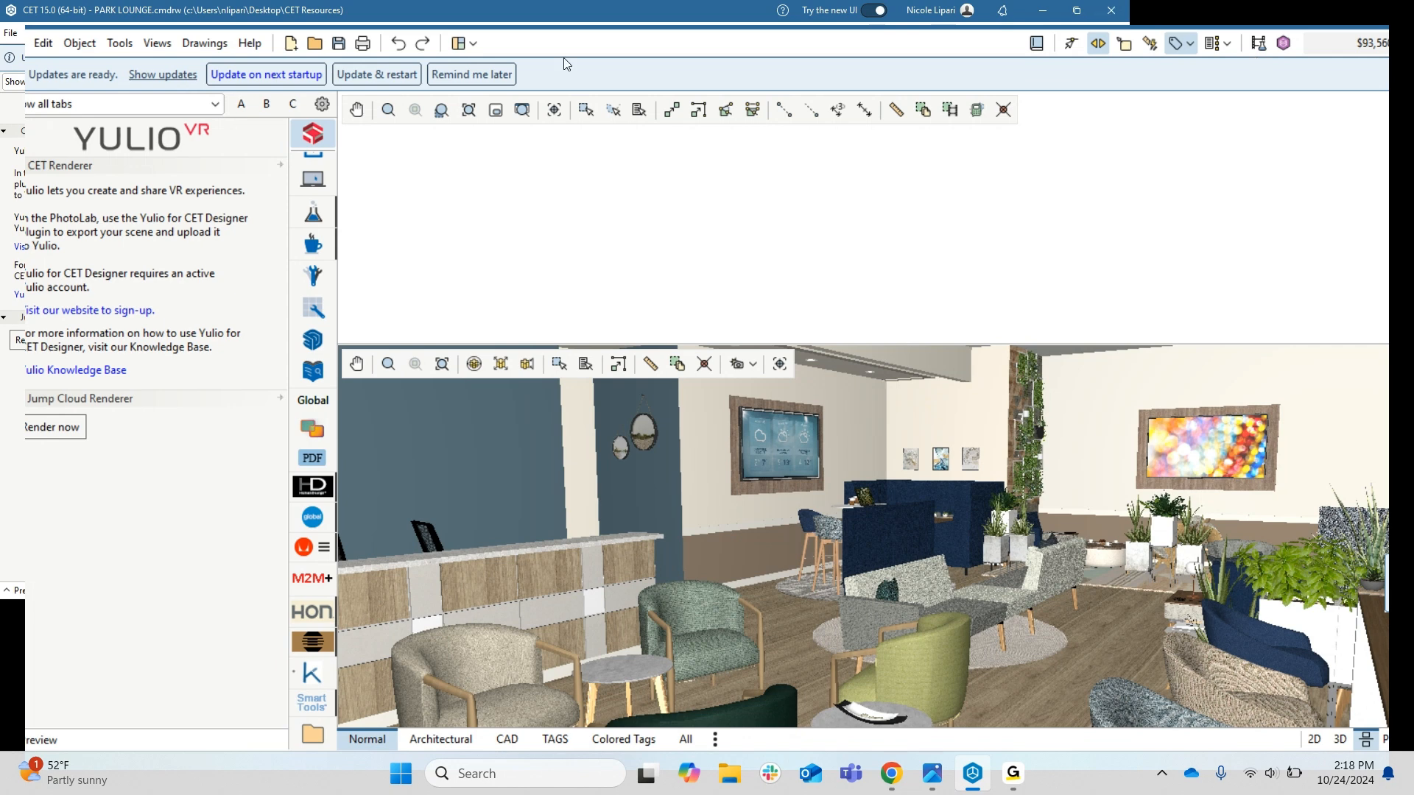
pyautogui.click(470, 75)
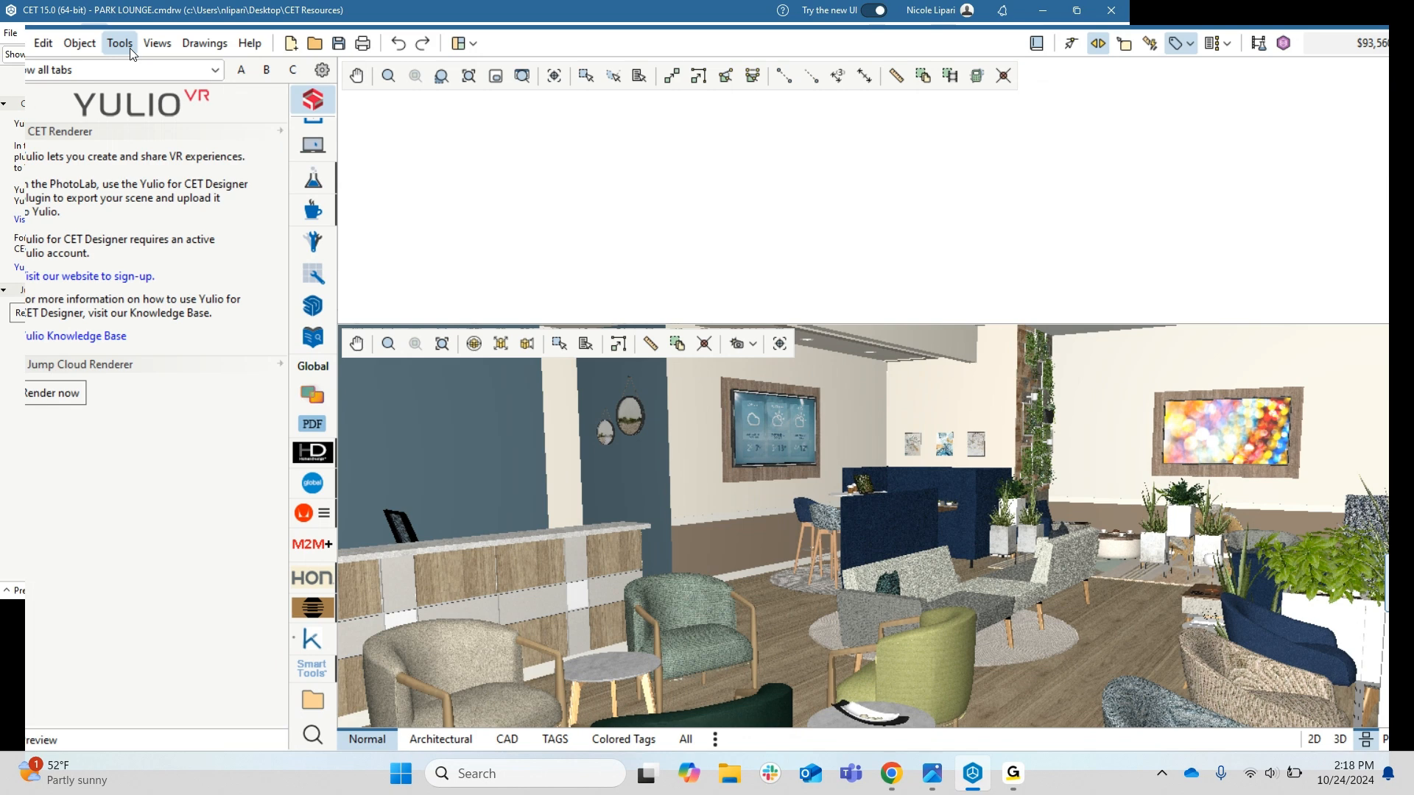
# Open Part Tagging and add a new category labelled AR Models
pyautogui.click(119, 42)
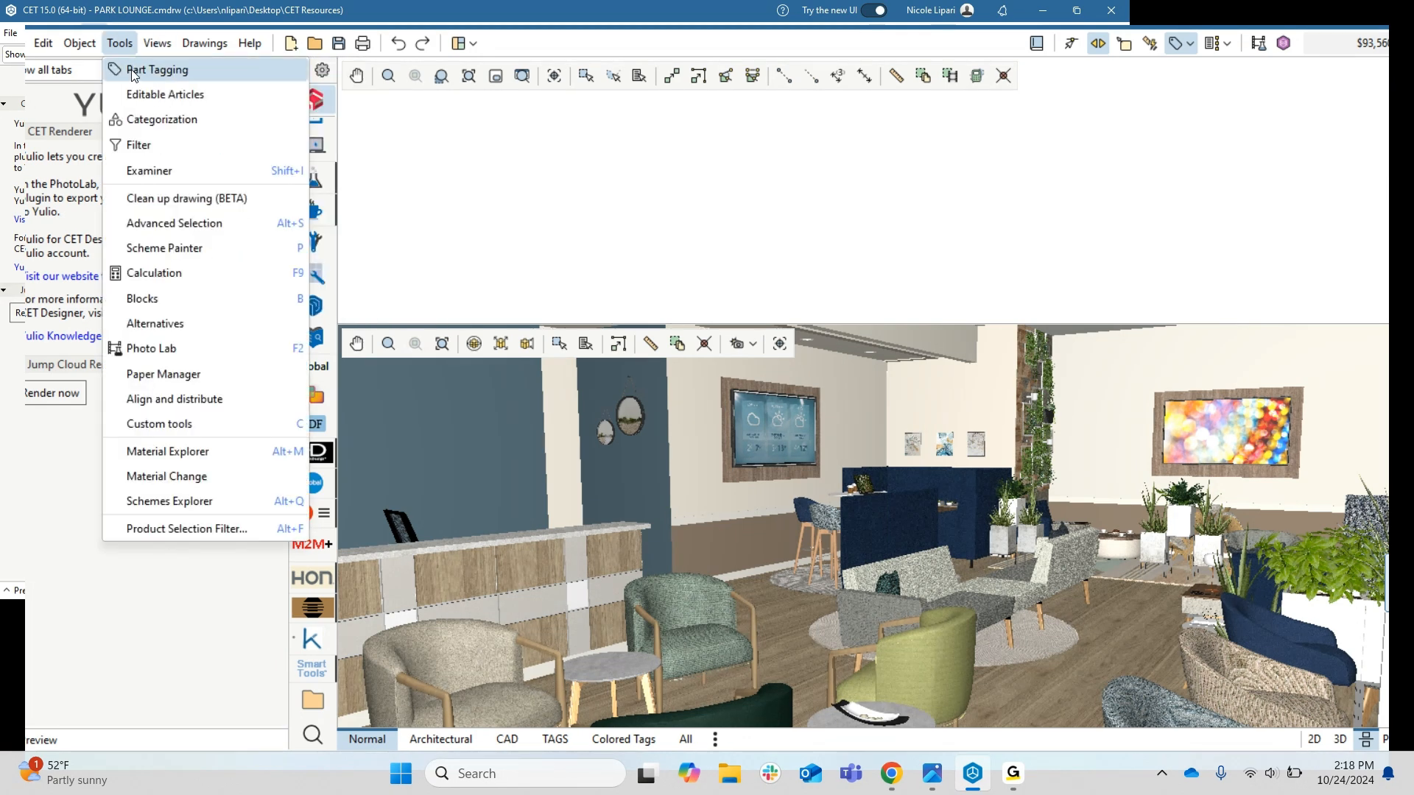
pyautogui.click(200, 70)
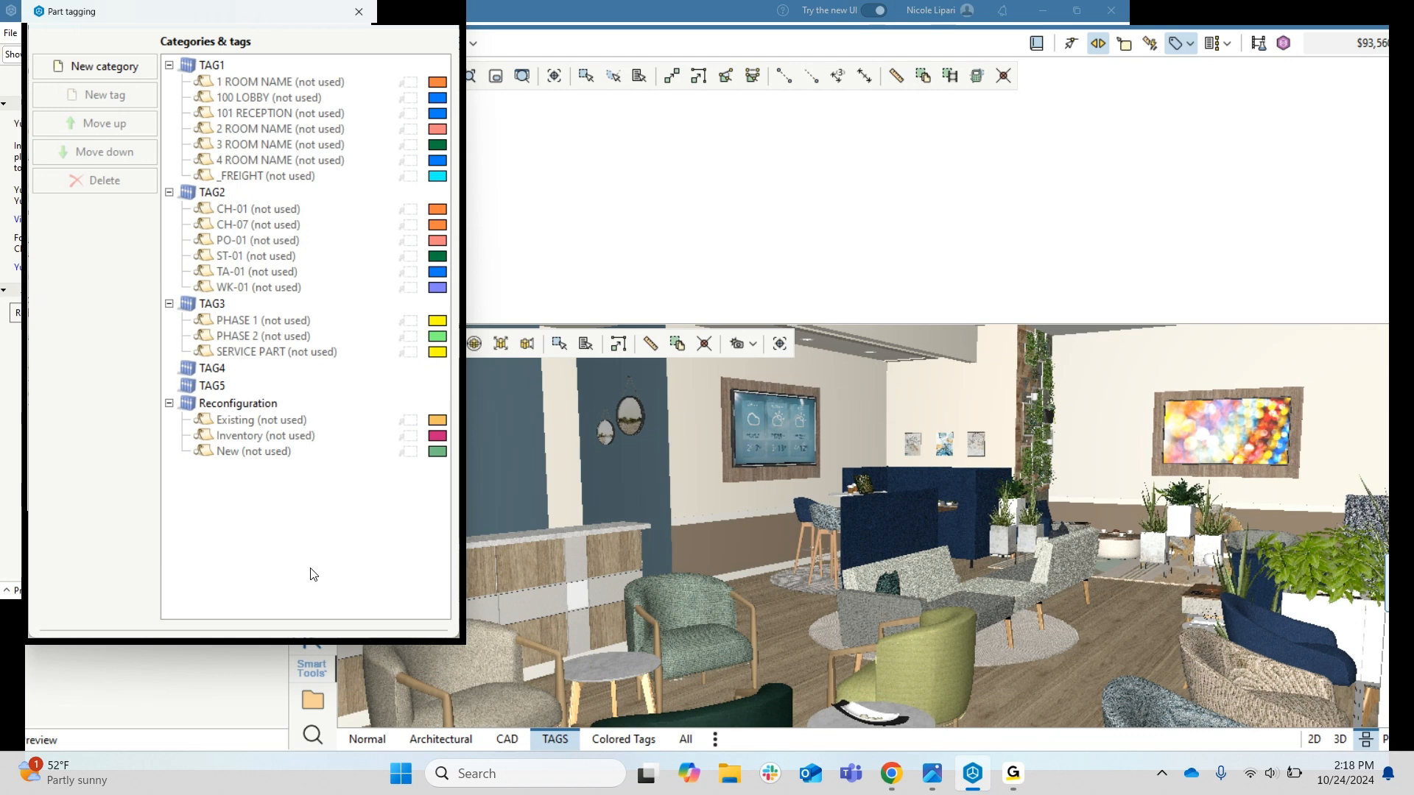
pyautogui.click(117, 65)
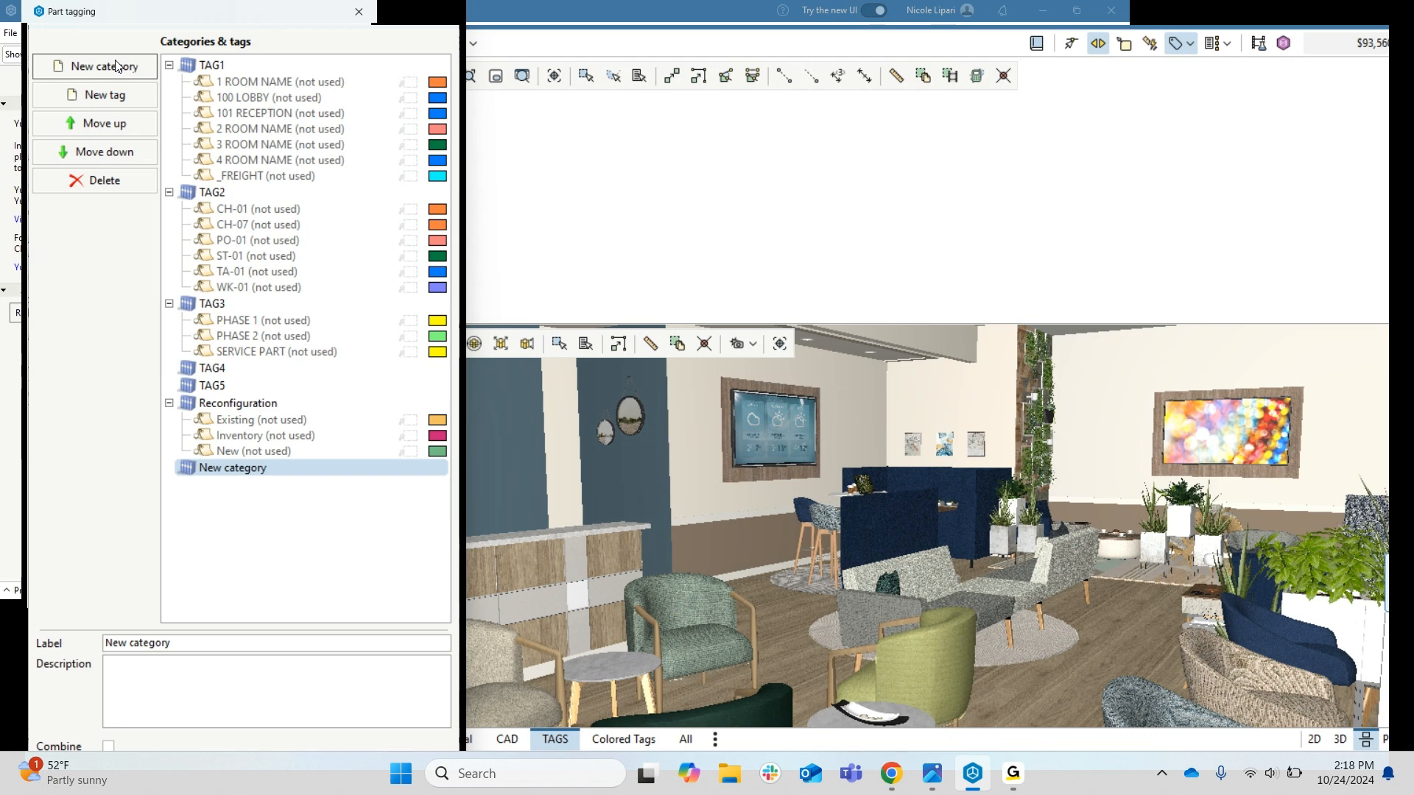
pyautogui.click(184, 644)
pyautogui.press('BackSpace')
pyautogui.press('BackSpace')
pyautogui.press('BackSpace')
pyautogui.press('BackSpace')
pyautogui.press('BackSpace')
pyautogui.press('BackSpace')
pyautogui.press('BackSpace')
pyautogui.press('BackSpace')
pyautogui.press('BackSpace')
pyautogui.press('BackSpace')
pyautogui.press('BackSpace')
pyautogui.press('BackSpace')
pyautogui.write('A')
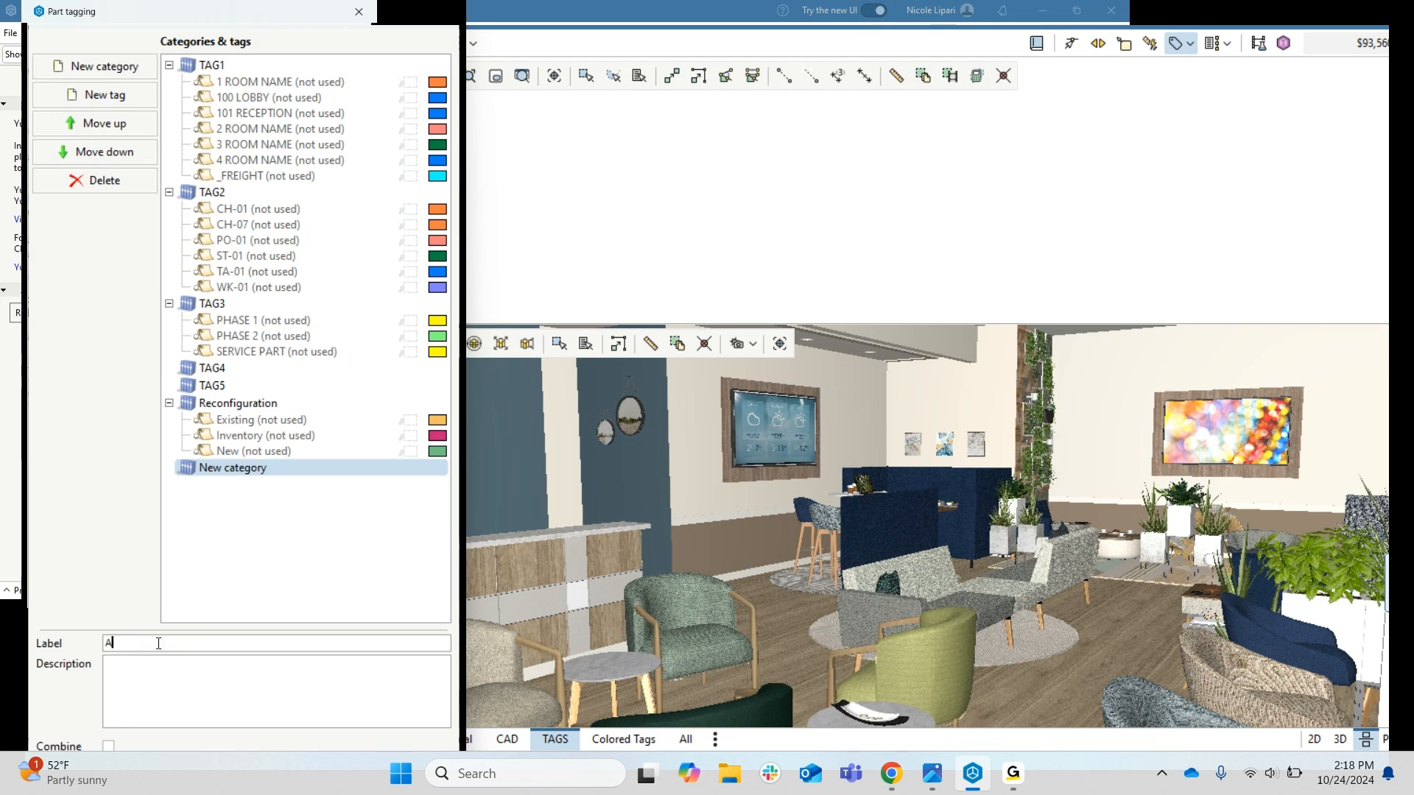
pyautogui.write('R Models')
pyautogui.click(232, 565)
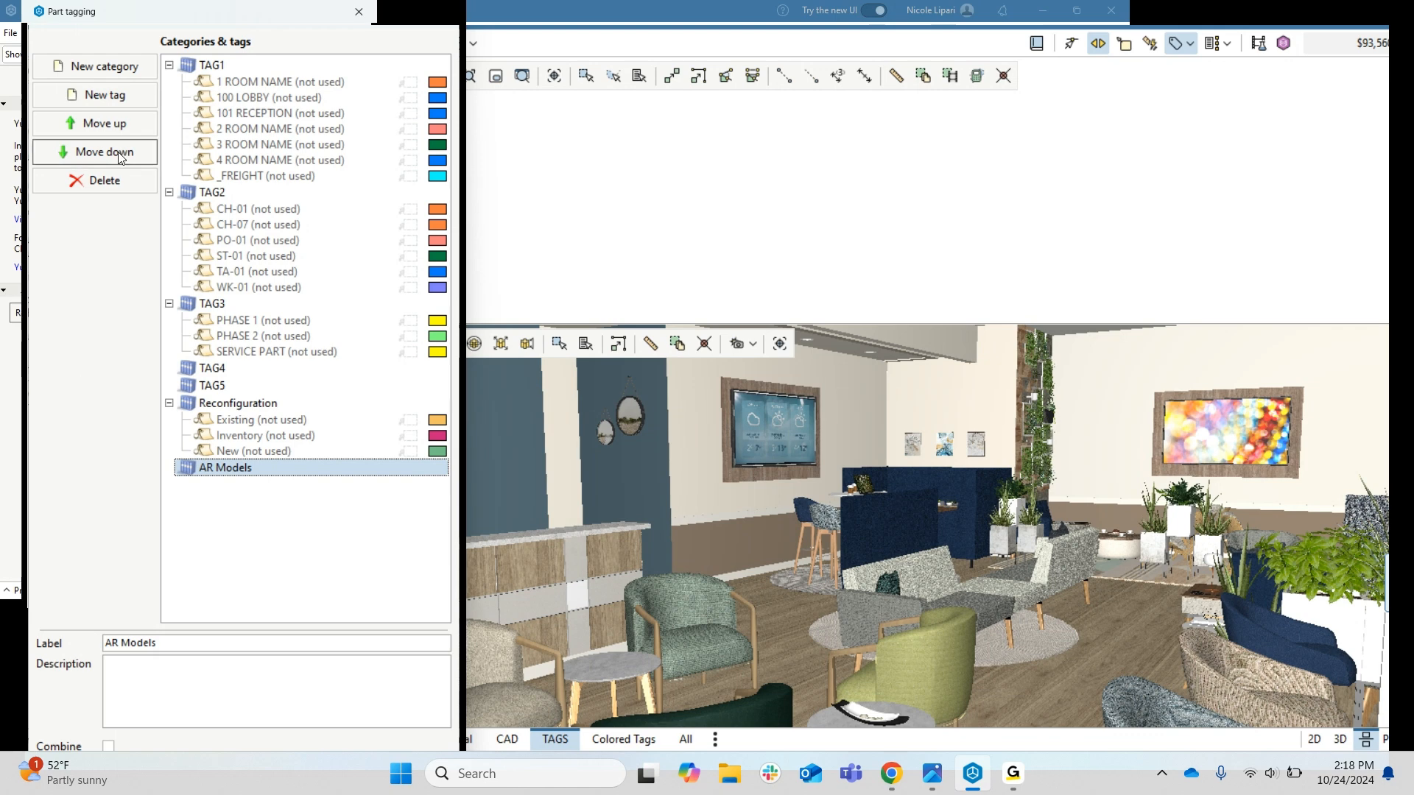
# Add a new tag to the AR Models category and label it "#yulioar + chair"
pyautogui.click(112, 96)
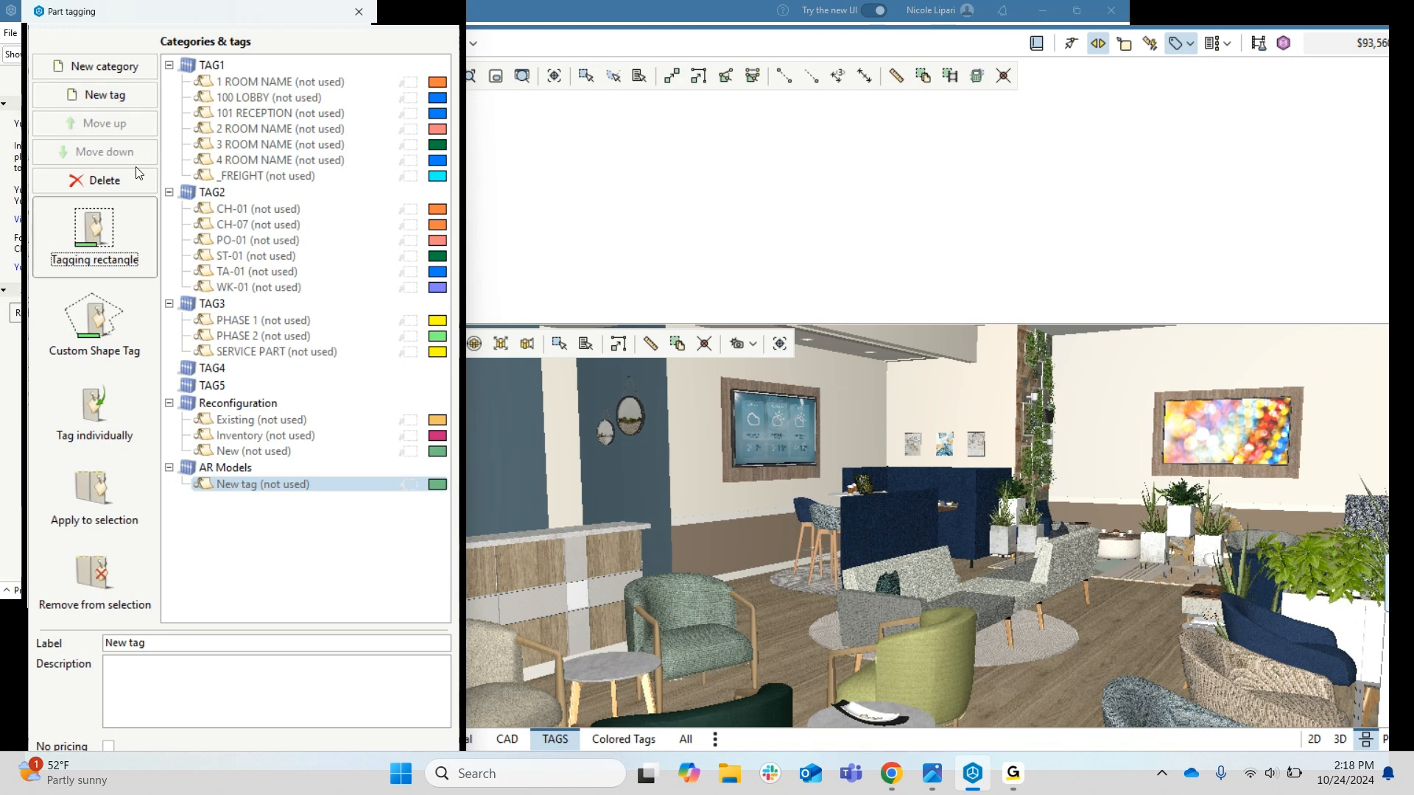
pyautogui.click(145, 641)
pyautogui.press('BackSpace')
pyautogui.press('BackSpace')
pyautogui.press('BackSpace')
pyautogui.press('BackSpace')
pyautogui.press('BackSpace')
pyautogui.press('BackSpace')
pyautogui.press('BackSpace')
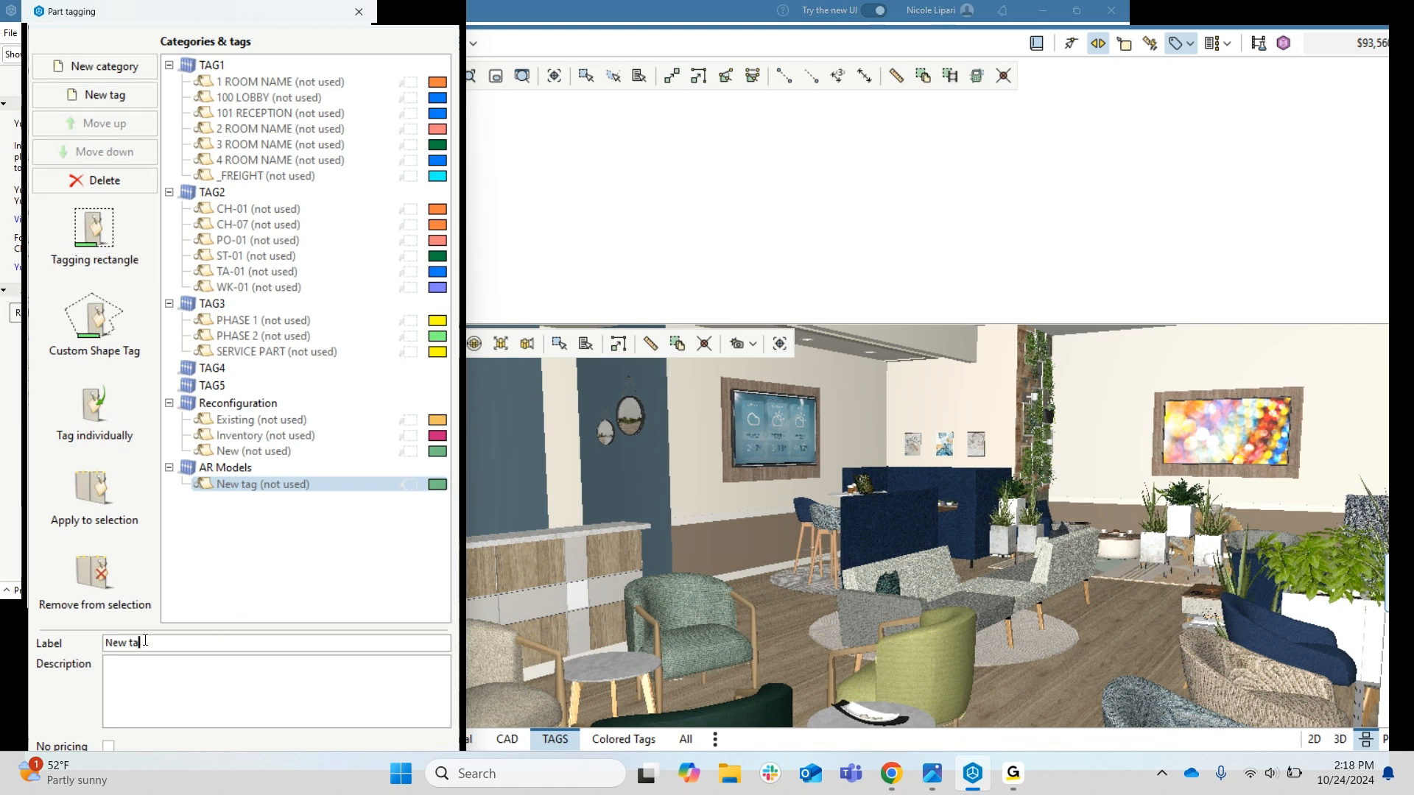
pyautogui.write('#')
pyautogui.write('yulioar')
pyautogui.write('-')
pyautogui.write('chair')
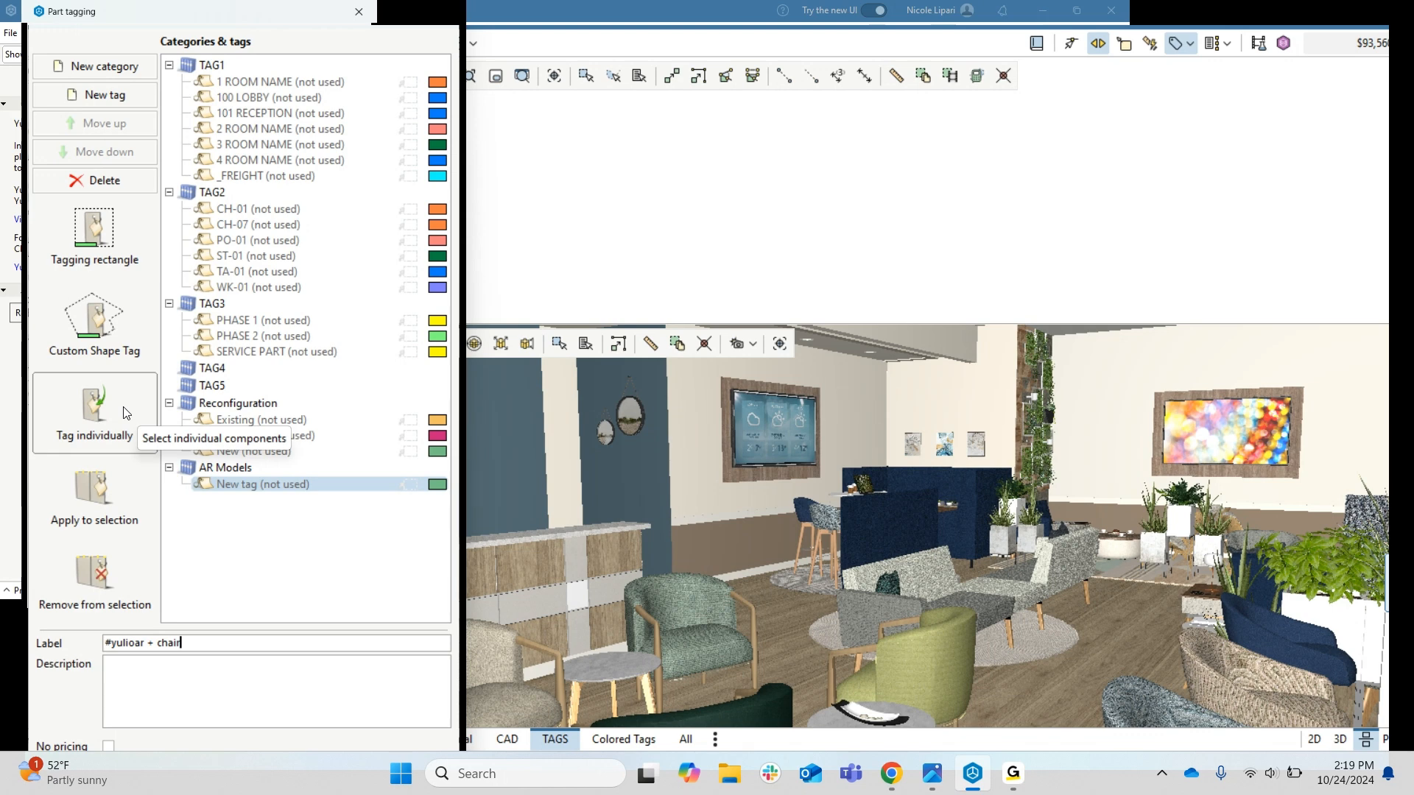
pyautogui.press('Return')
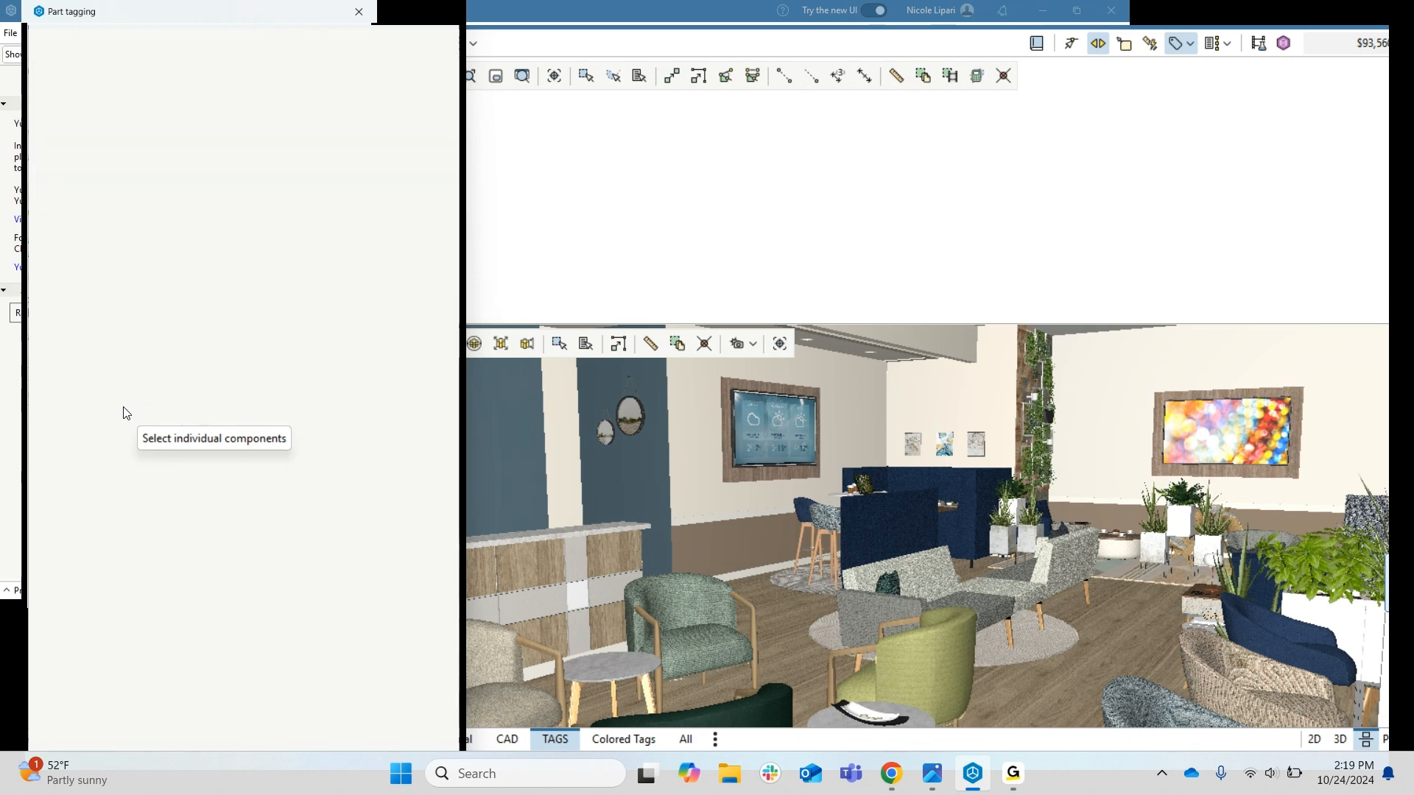
# Apply the "#yulioar + chair" tag to the green armchair and remove the tag from it again
pyautogui.click(702, 615)
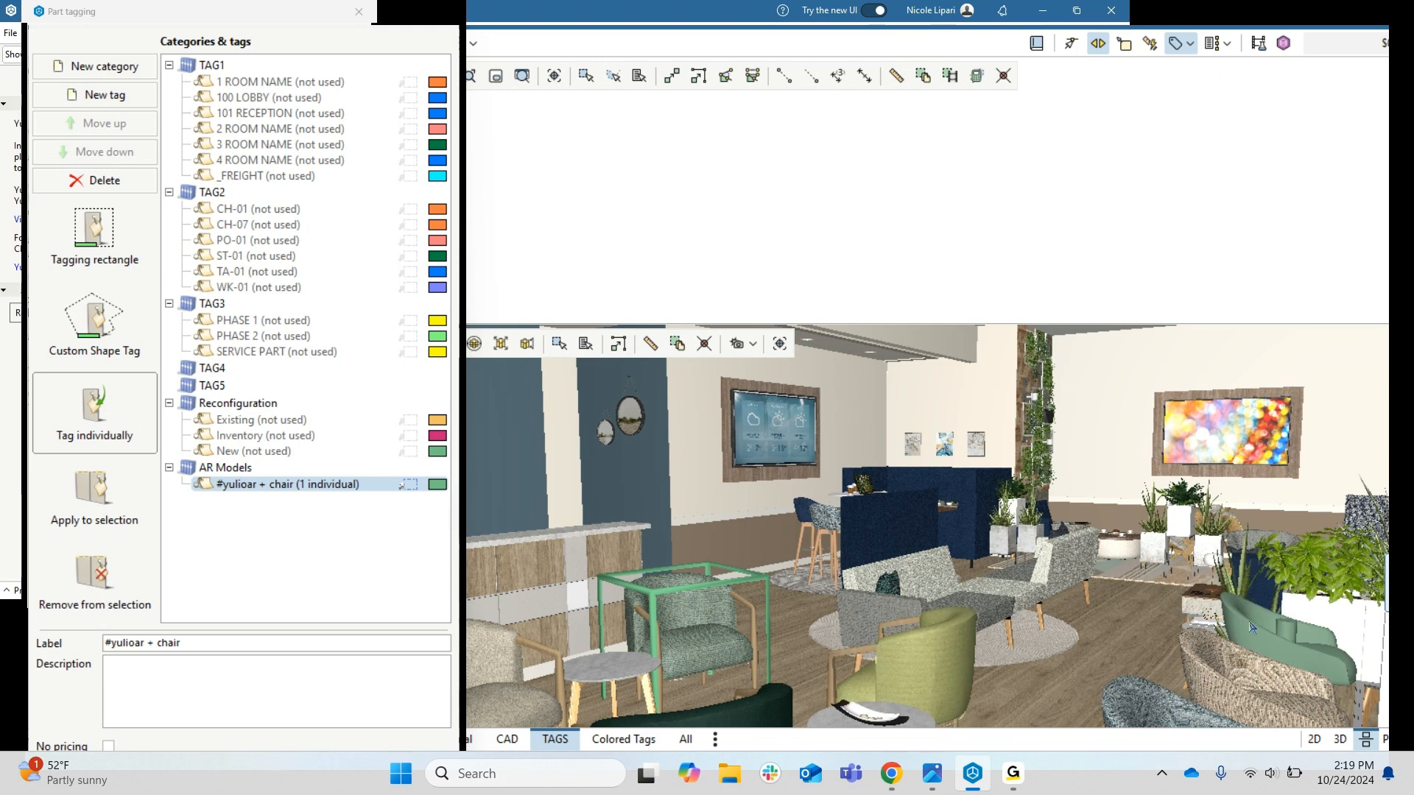
pyautogui.click(103, 582)
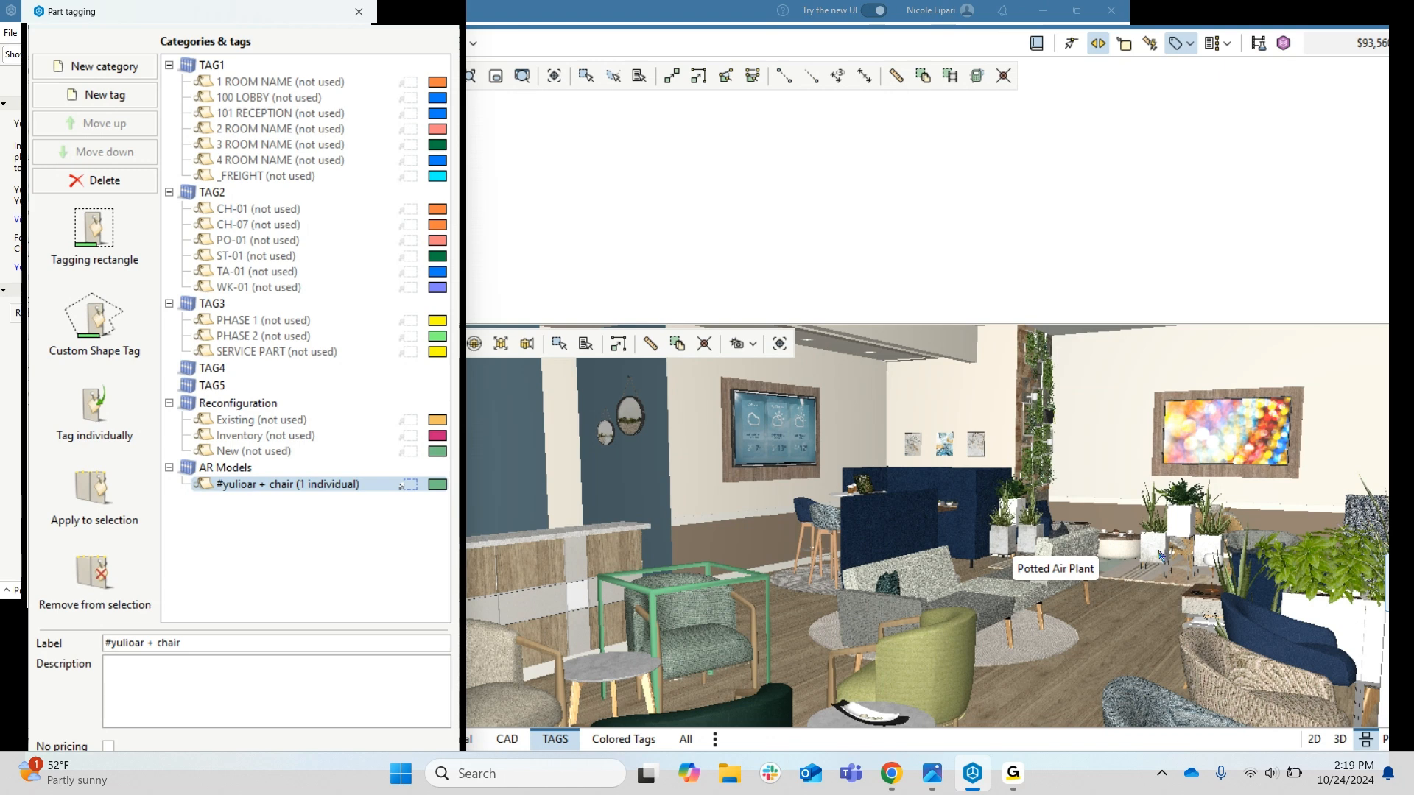
pyautogui.click(1244, 618)
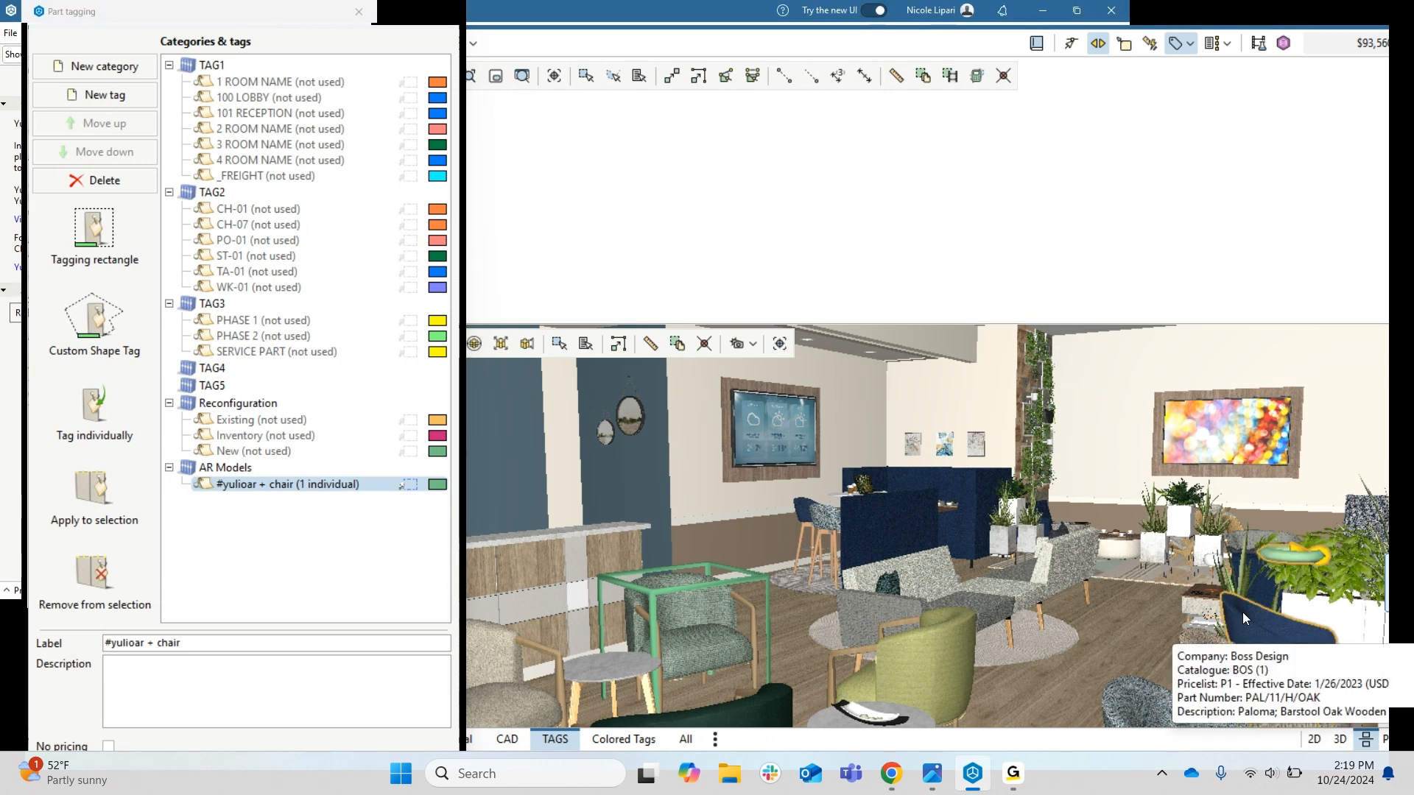
pyautogui.click(132, 558)
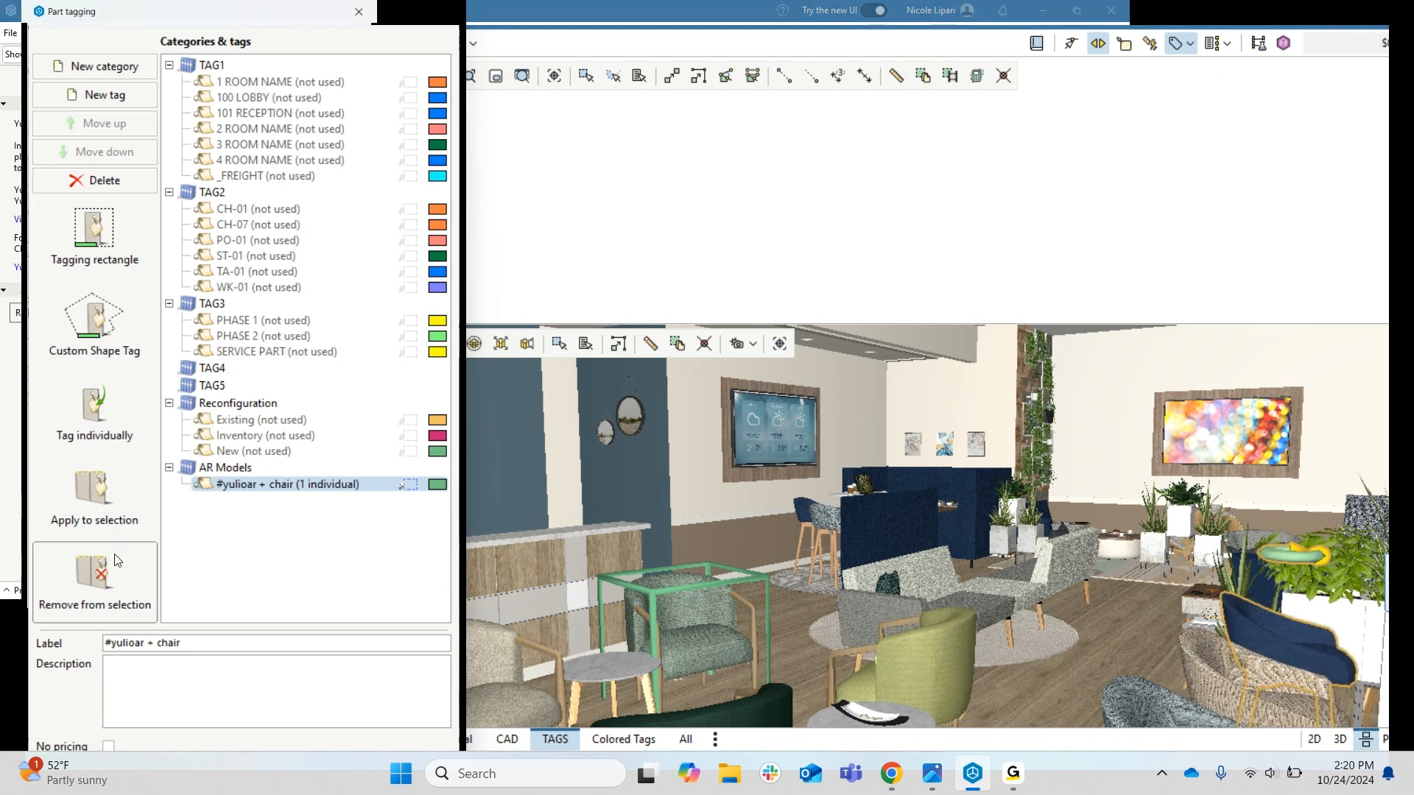
pyautogui.click(284, 485)
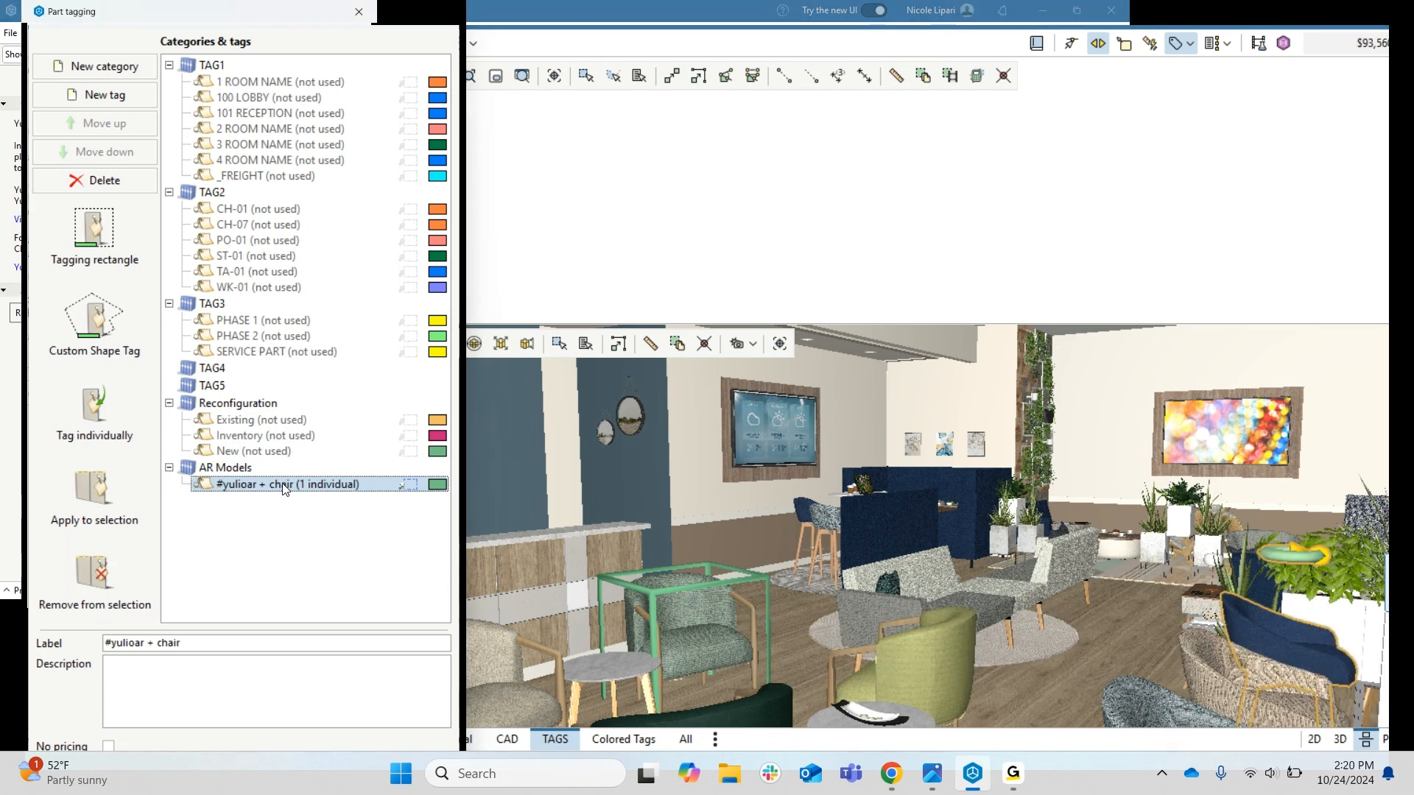
pyautogui.click(700, 595)
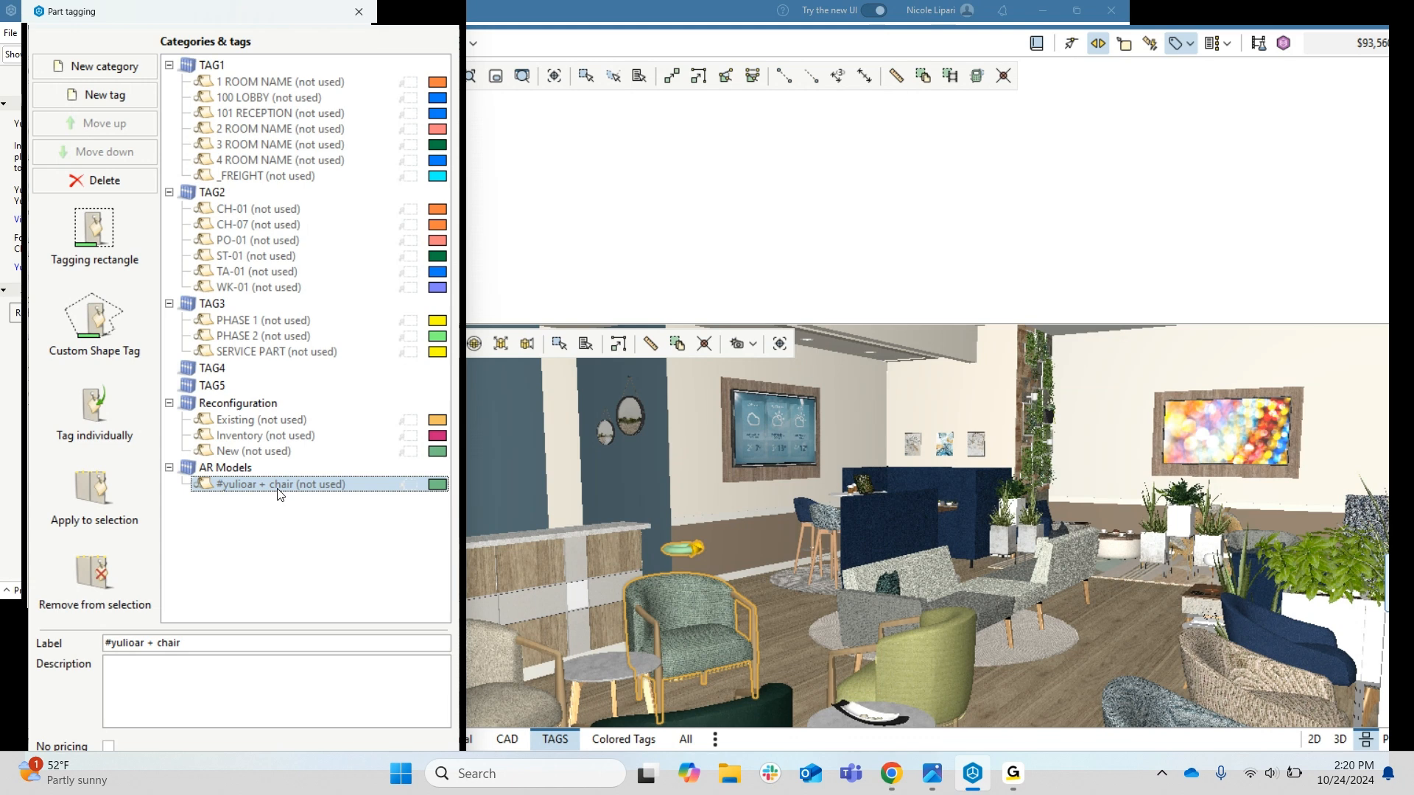
# Apply the "#yulioar + chair" tag individually to the navy chair beside the planter and end the tagging
pyautogui.click(94, 410)
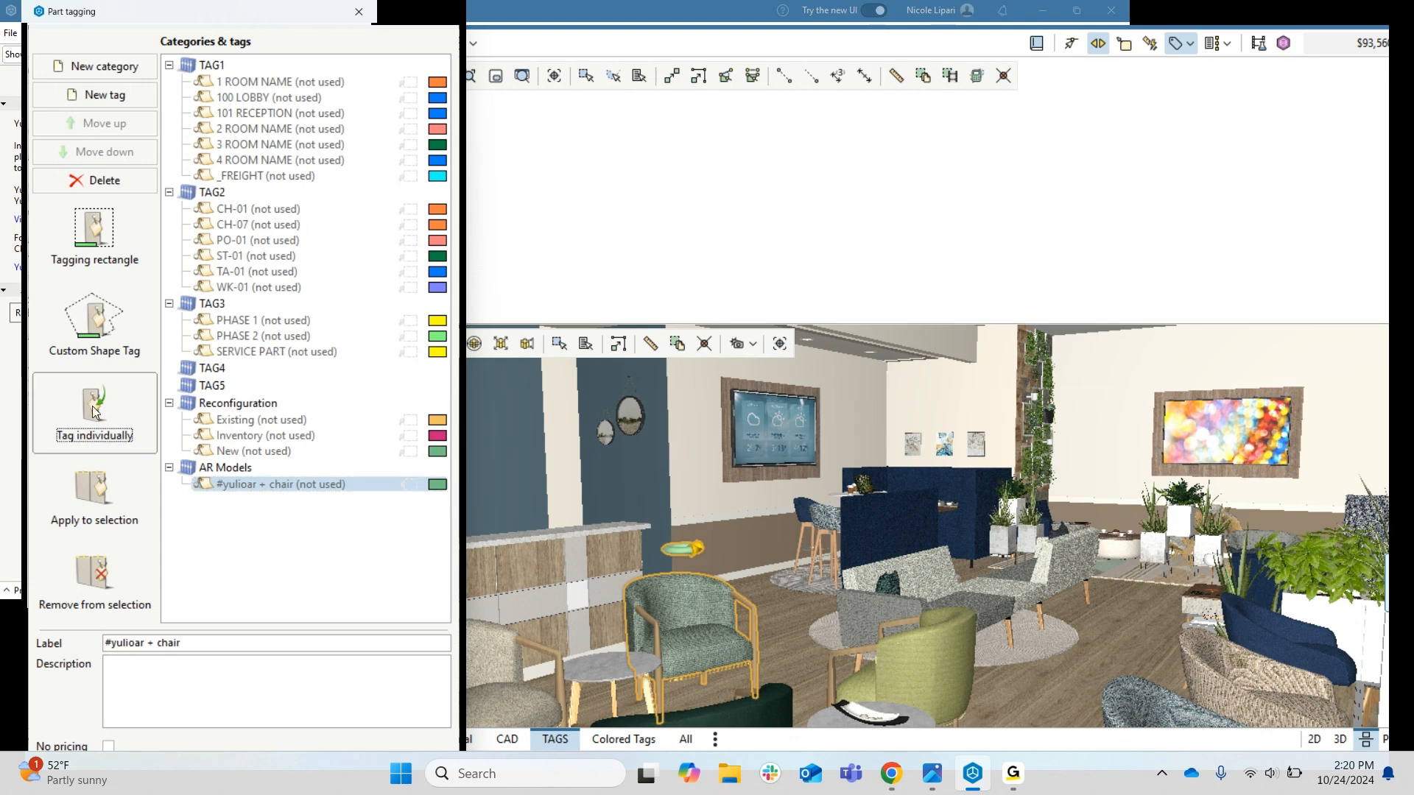
pyautogui.click(239, 491)
pyautogui.click(1246, 631)
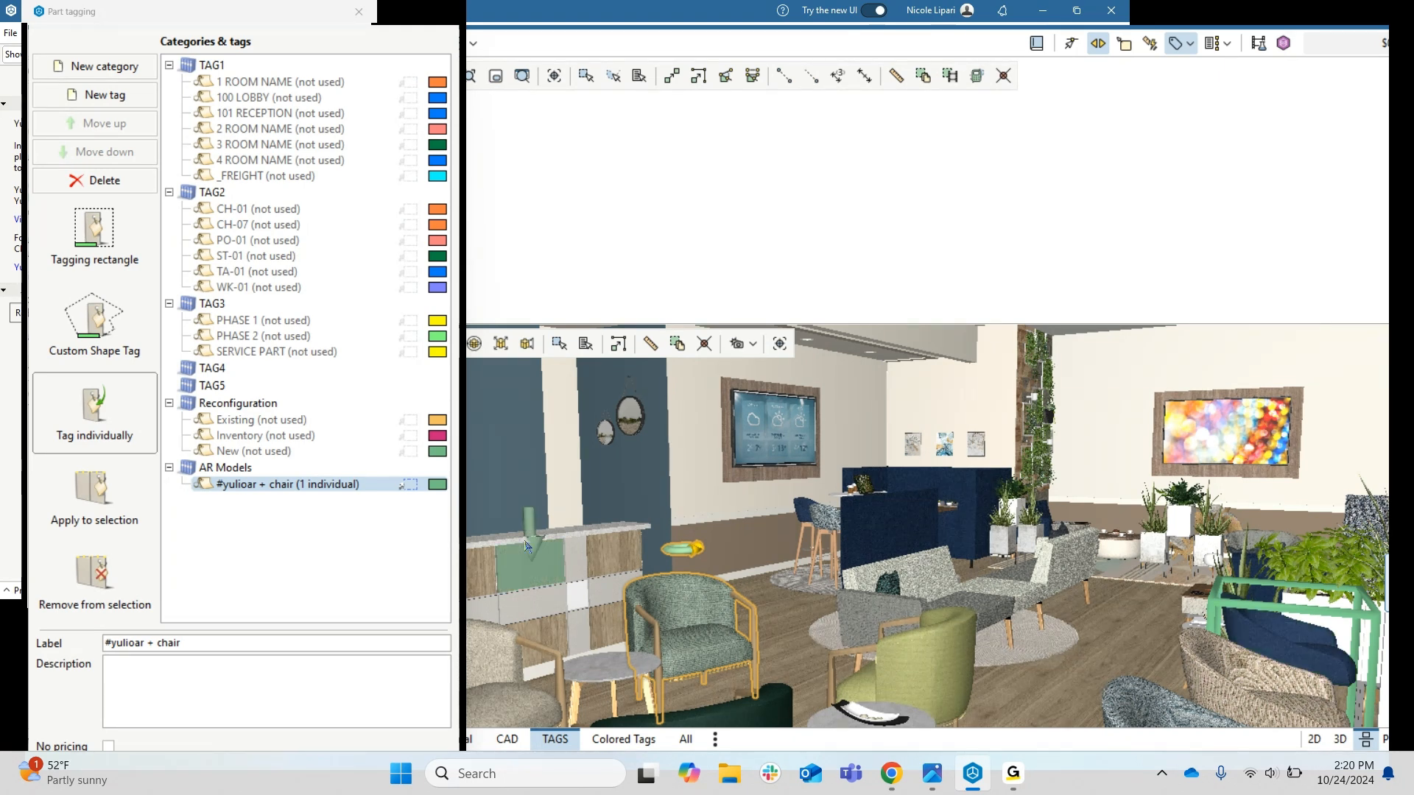
pyautogui.press('Escape')
pyautogui.click(295, 508)
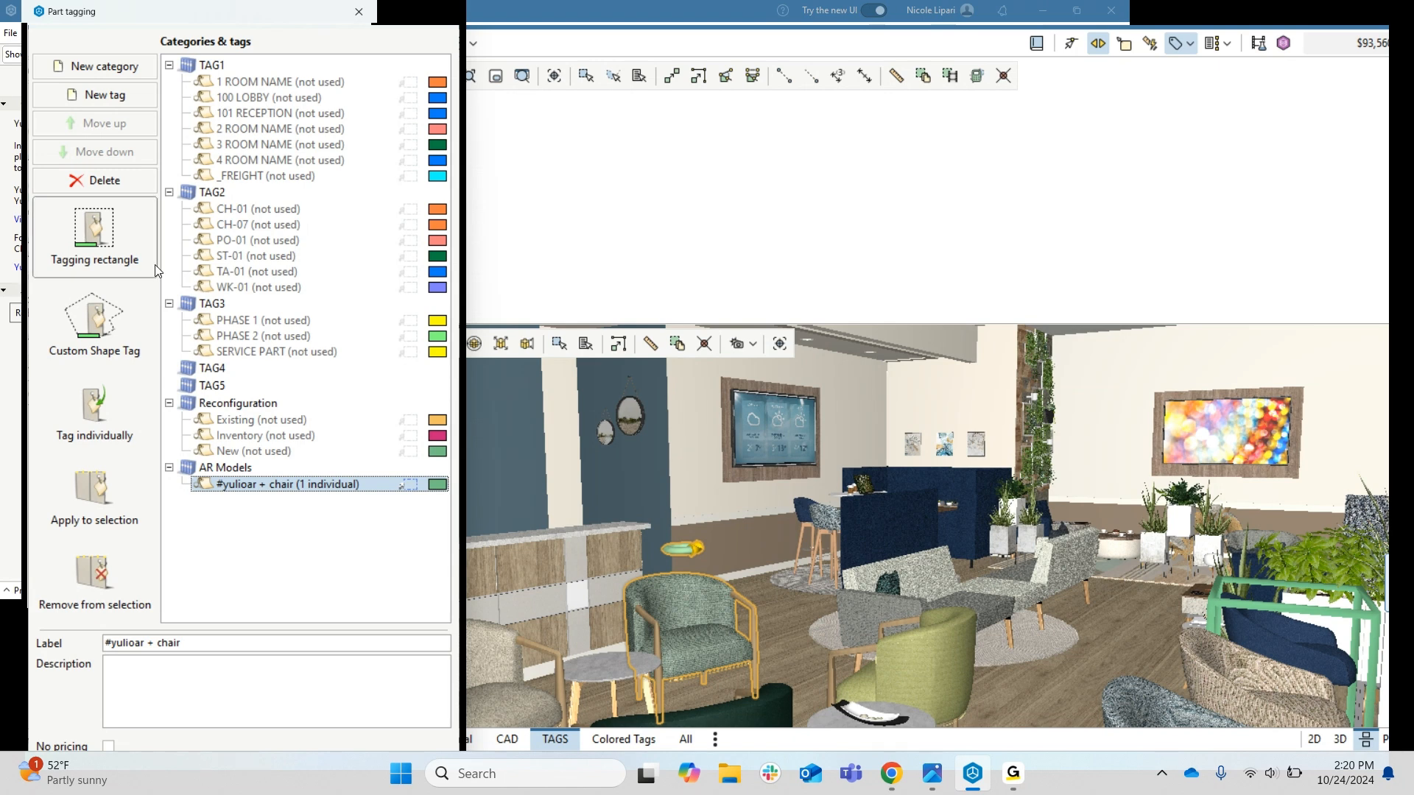
# Add another tag to the AR Models category and label it "#yulioar + side table"
pyautogui.click(112, 95)
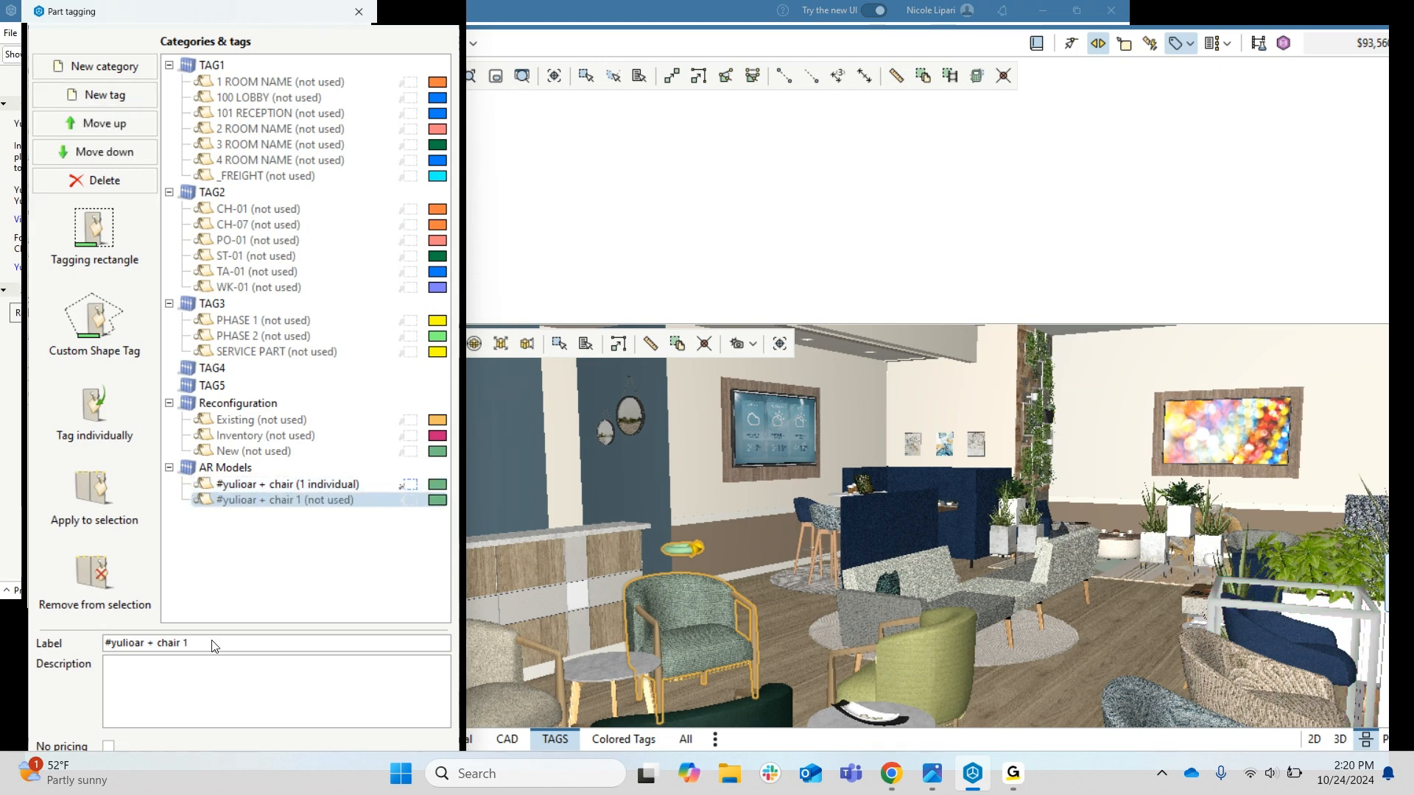
pyautogui.moveTo(215, 645); pyautogui.dragTo(163, 645)
pyautogui.press('BackSpace')
pyautogui.press('BackSpace')
pyautogui.write('side table')
# Apply the "#yulioar + side table" tag individually to the round side table next to the green armchair
pyautogui.click(105, 417)
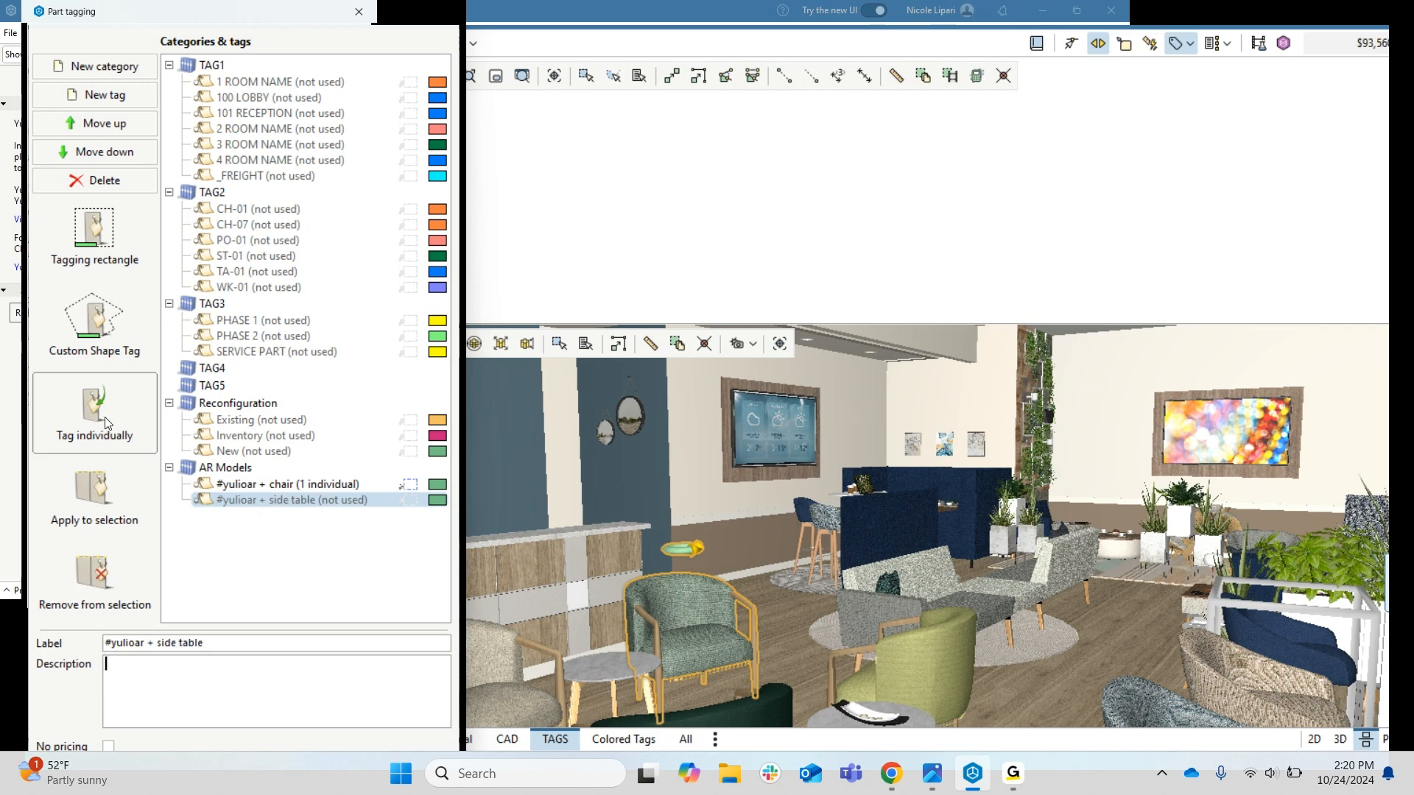
pyautogui.click(595, 670)
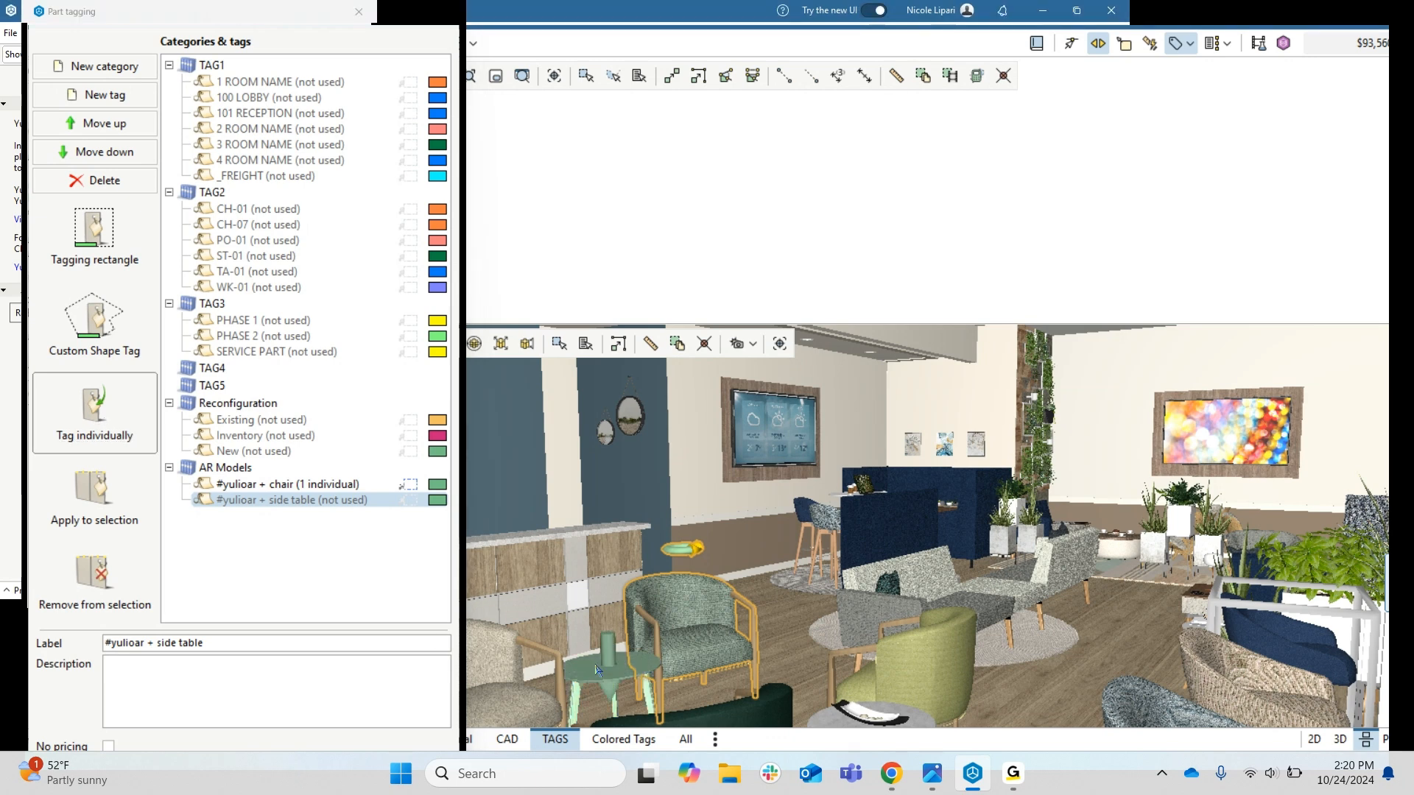
pyautogui.click(595, 670)
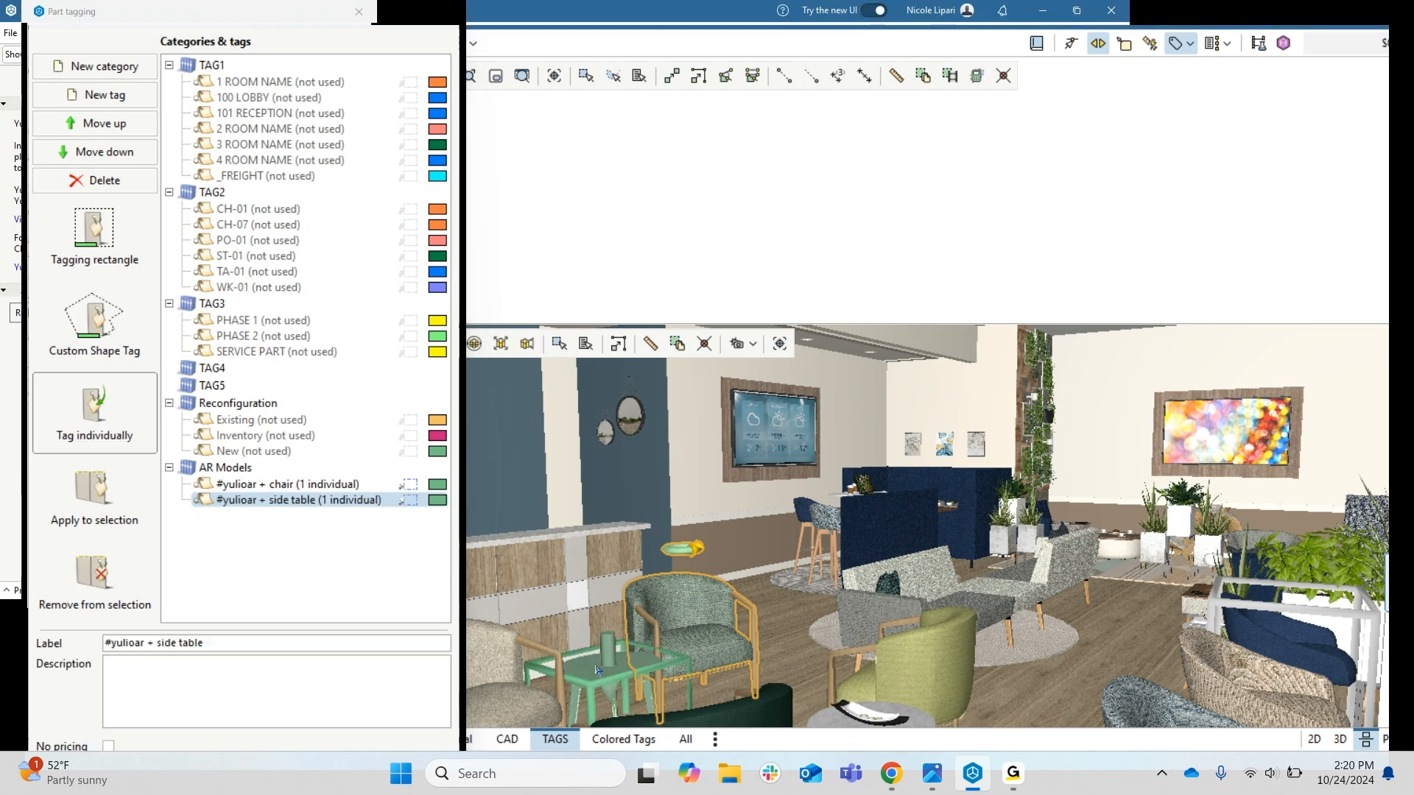
pyautogui.click(287, 592)
pyautogui.moveTo(300, 15)
pyautogui.mouseDown()
pyautogui.moveTo(322, 2)
pyautogui.moveTo(323, 16)
pyautogui.mouseUp()
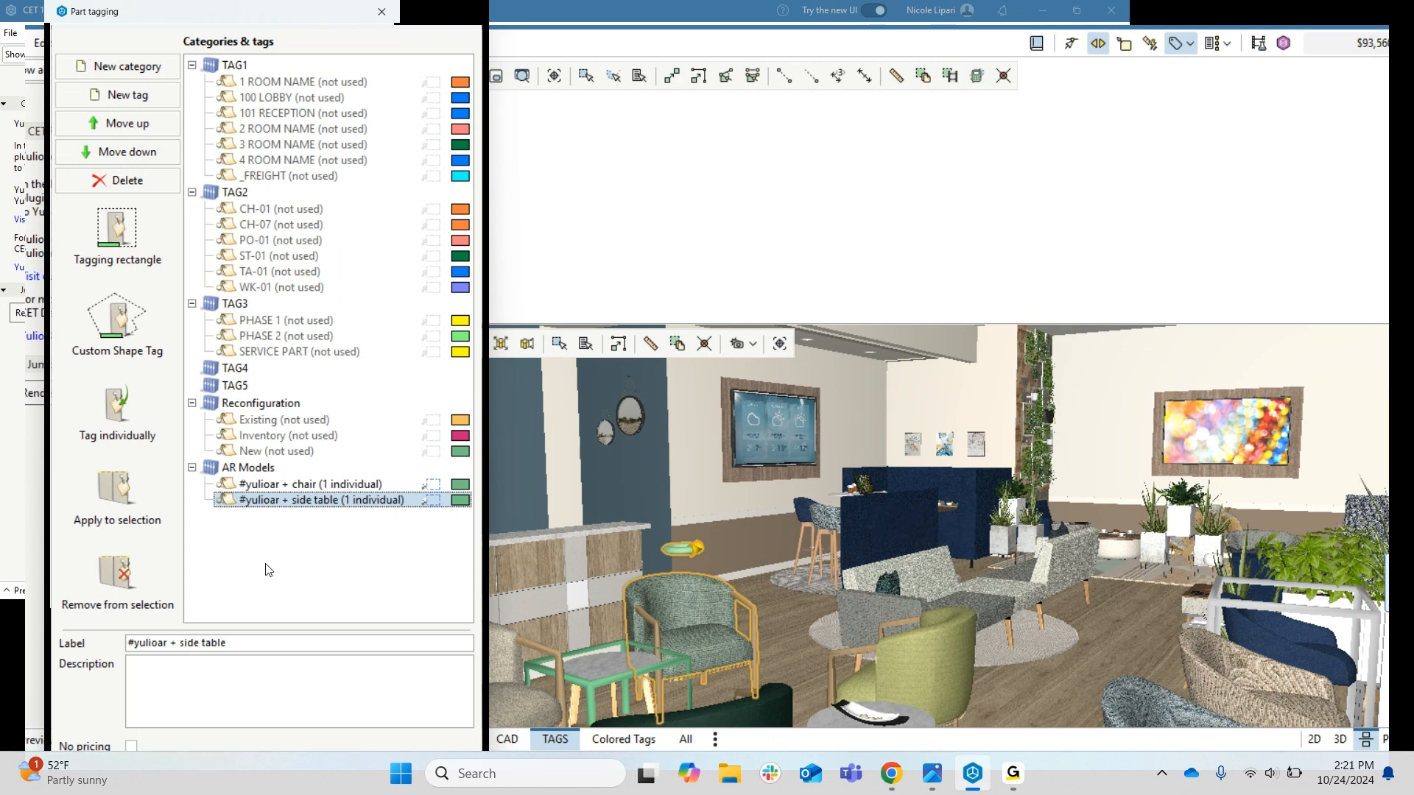
pyautogui.click(258, 642)
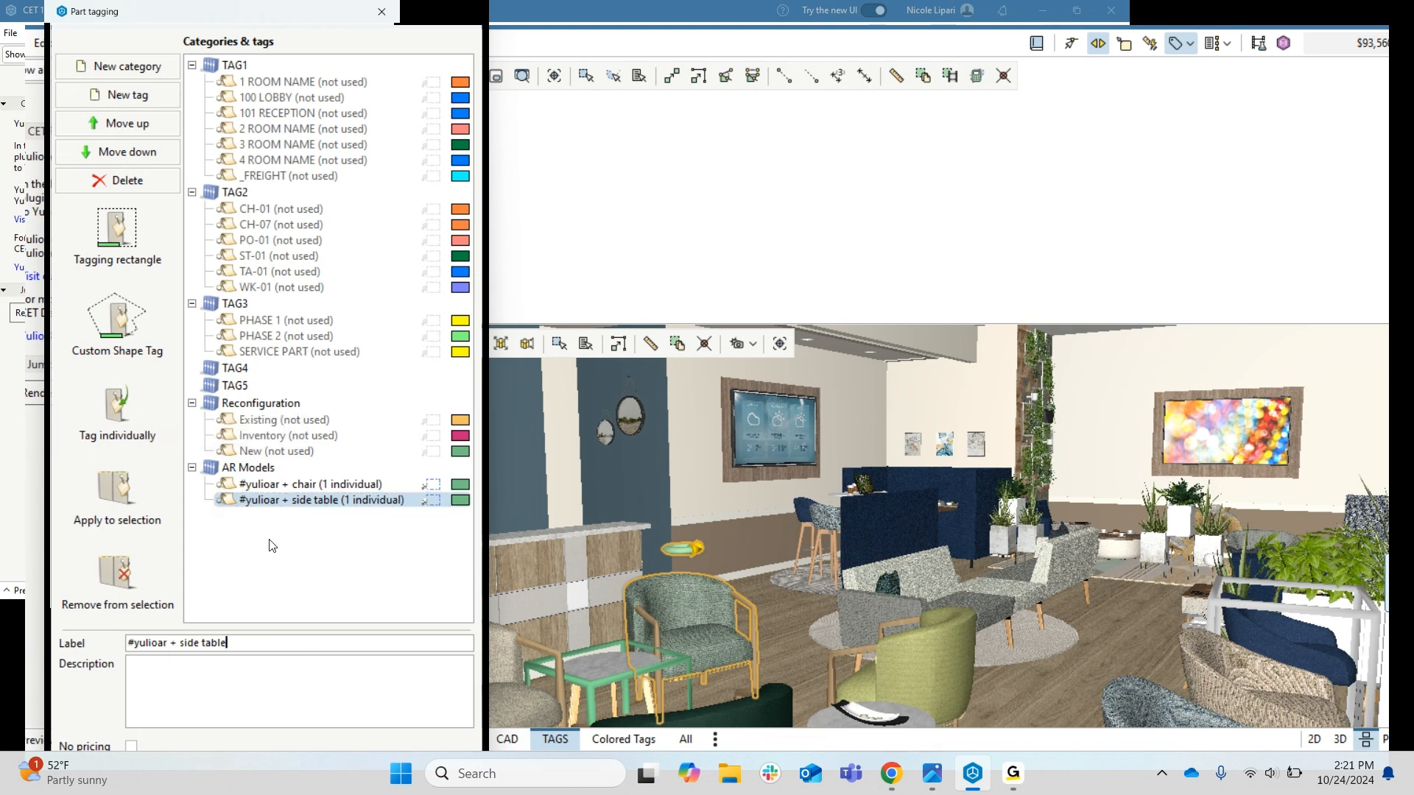
pyautogui.click(152, 440)
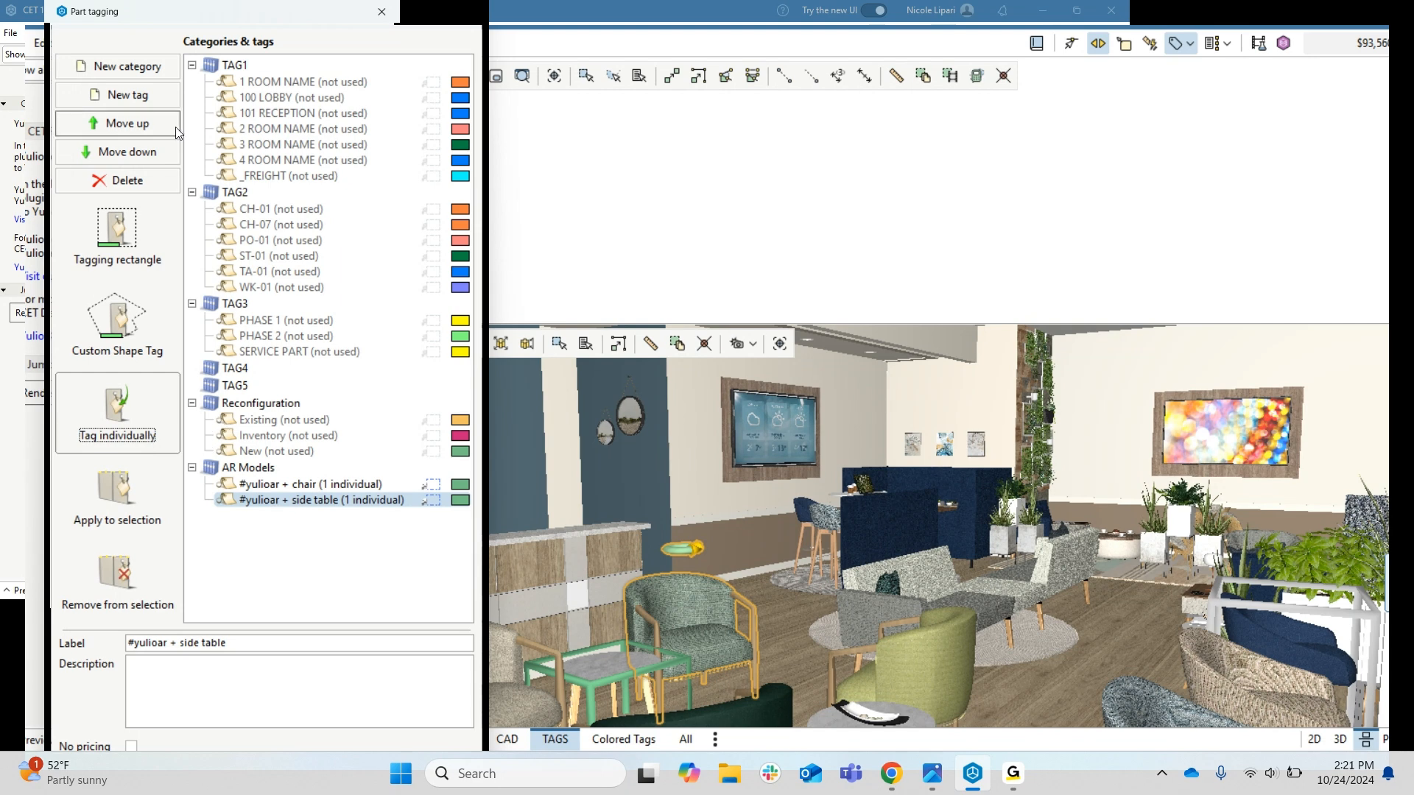
# Add a third tag to the AR Models category and label it "#yulioar + soft seating"
pyautogui.click(120, 94)
pyautogui.click(247, 645)
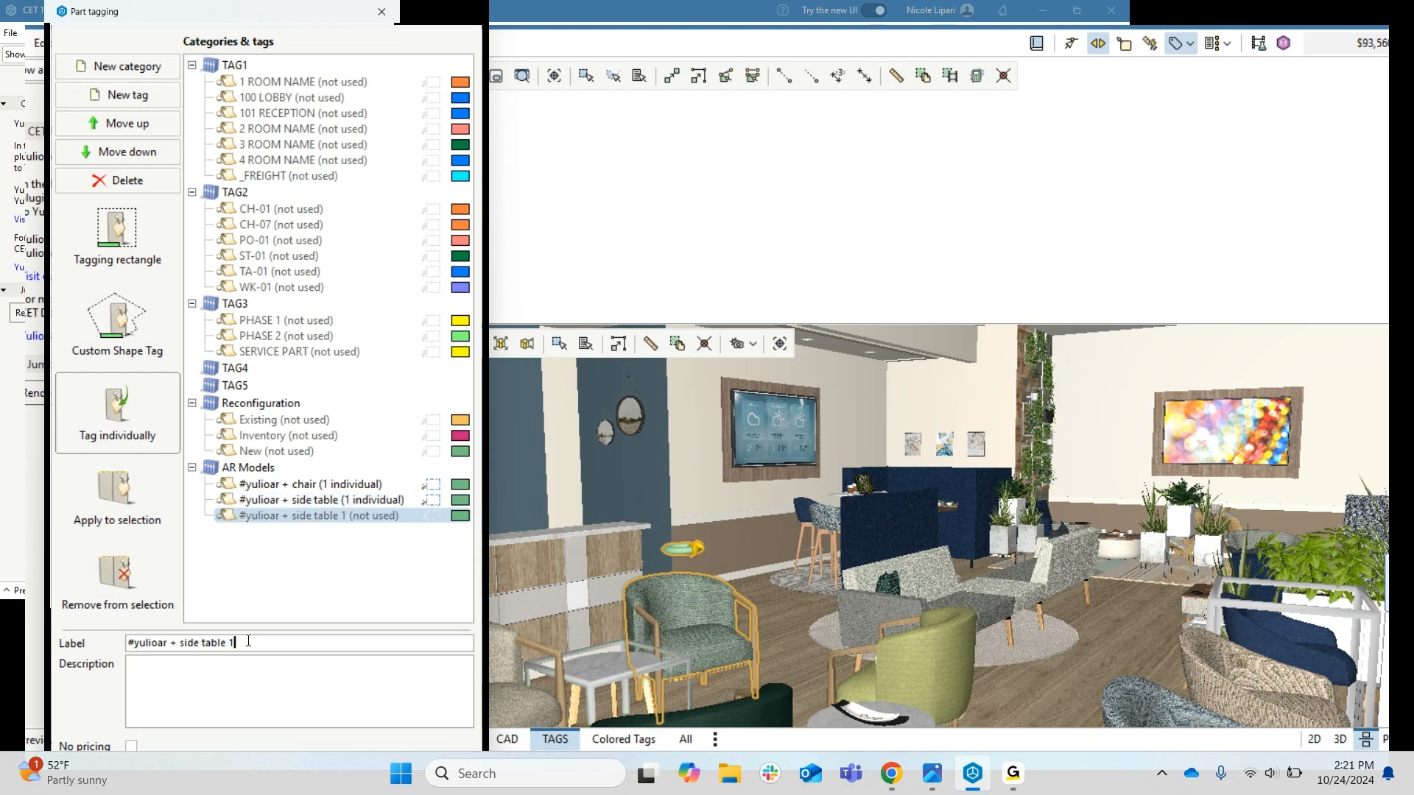
pyautogui.press('BackSpace')
pyautogui.press('BackSpace')
pyautogui.press('BackSpace')
pyautogui.press('BackSpace')
pyautogui.press('BackSpace')
pyautogui.press('BackSpace')
pyautogui.press('BackSpace')
pyautogui.press('BackSpace')
pyautogui.press('BackSpace')
pyautogui.press('BackSpace')
pyautogui.press('BackSpace')
pyautogui.press('BackSpace')
pyautogui.write('soft seating')
pyautogui.press('Return')
# Apply the "#yulioar + soft seating" tag individually to the three pieces of the gray sofa group on the round rug
pyautogui.click(142, 436)
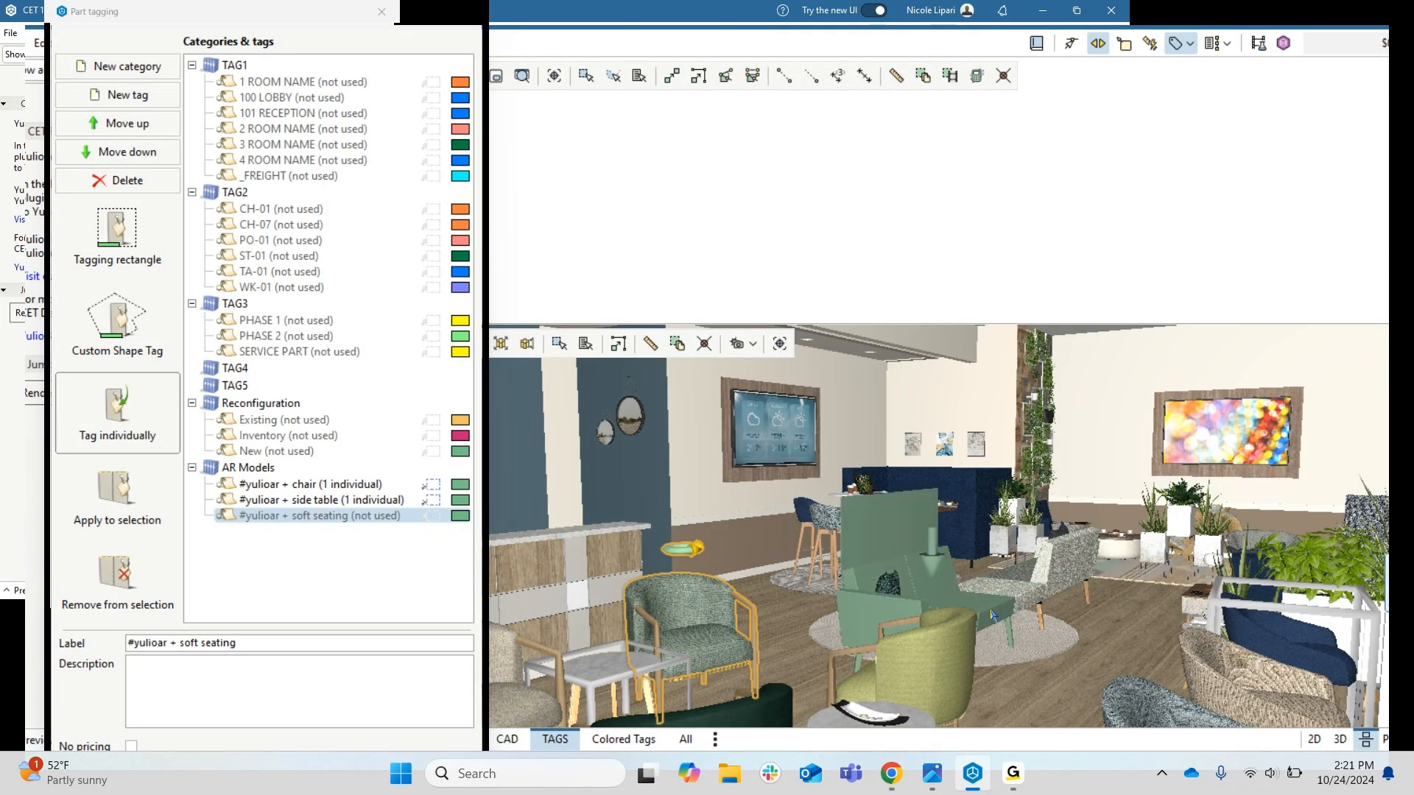
pyautogui.click(991, 615)
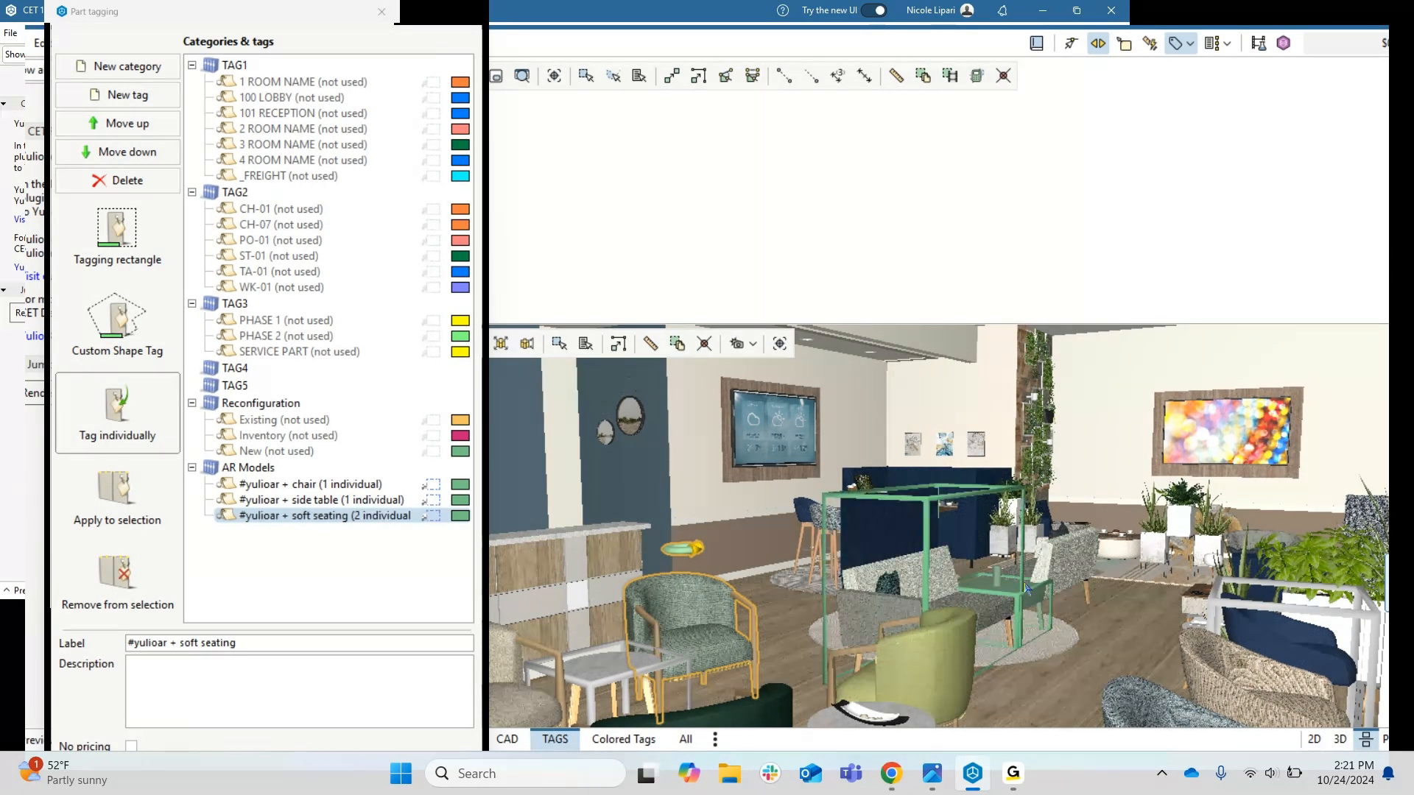
pyautogui.click(1046, 575)
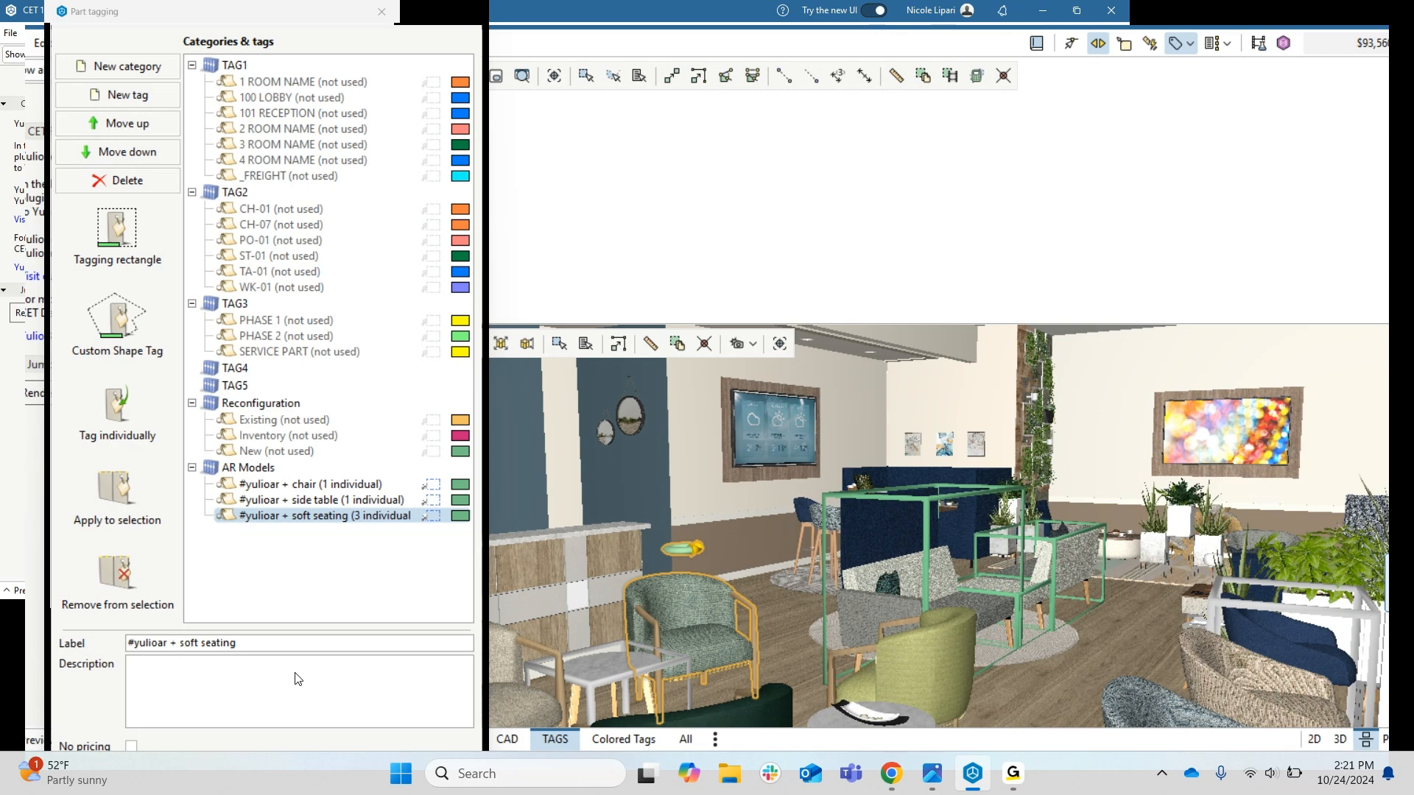
pyautogui.click(277, 596)
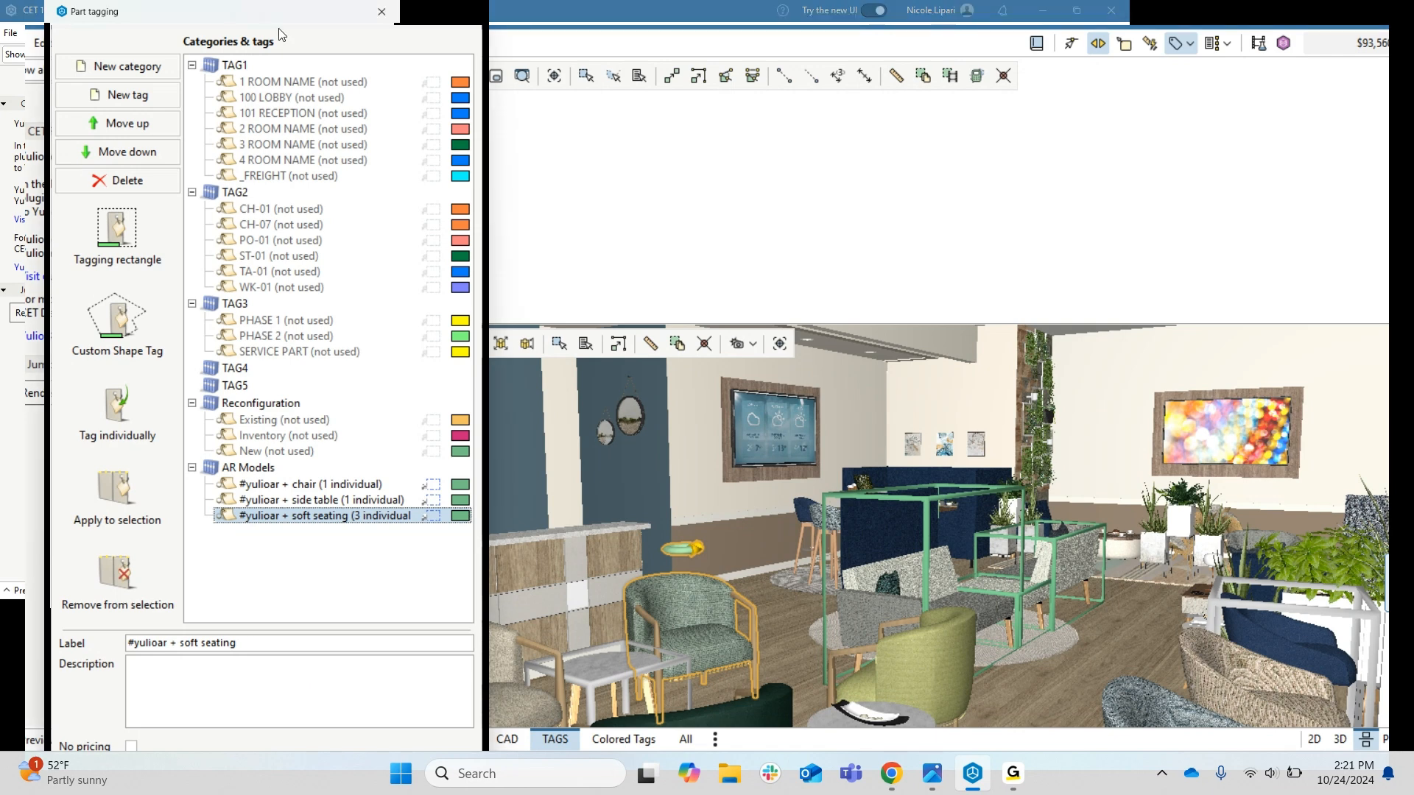
pyautogui.moveTo(282, 34)
pyautogui.mouseDown()
pyautogui.moveTo(314, 1)
pyautogui.moveTo(309, 32)
pyautogui.mouseUp()
# Close Part Tagging and start the Yulio Jump Cloud Renderer for the Park Lounge drawing
pyautogui.click(397, 4)
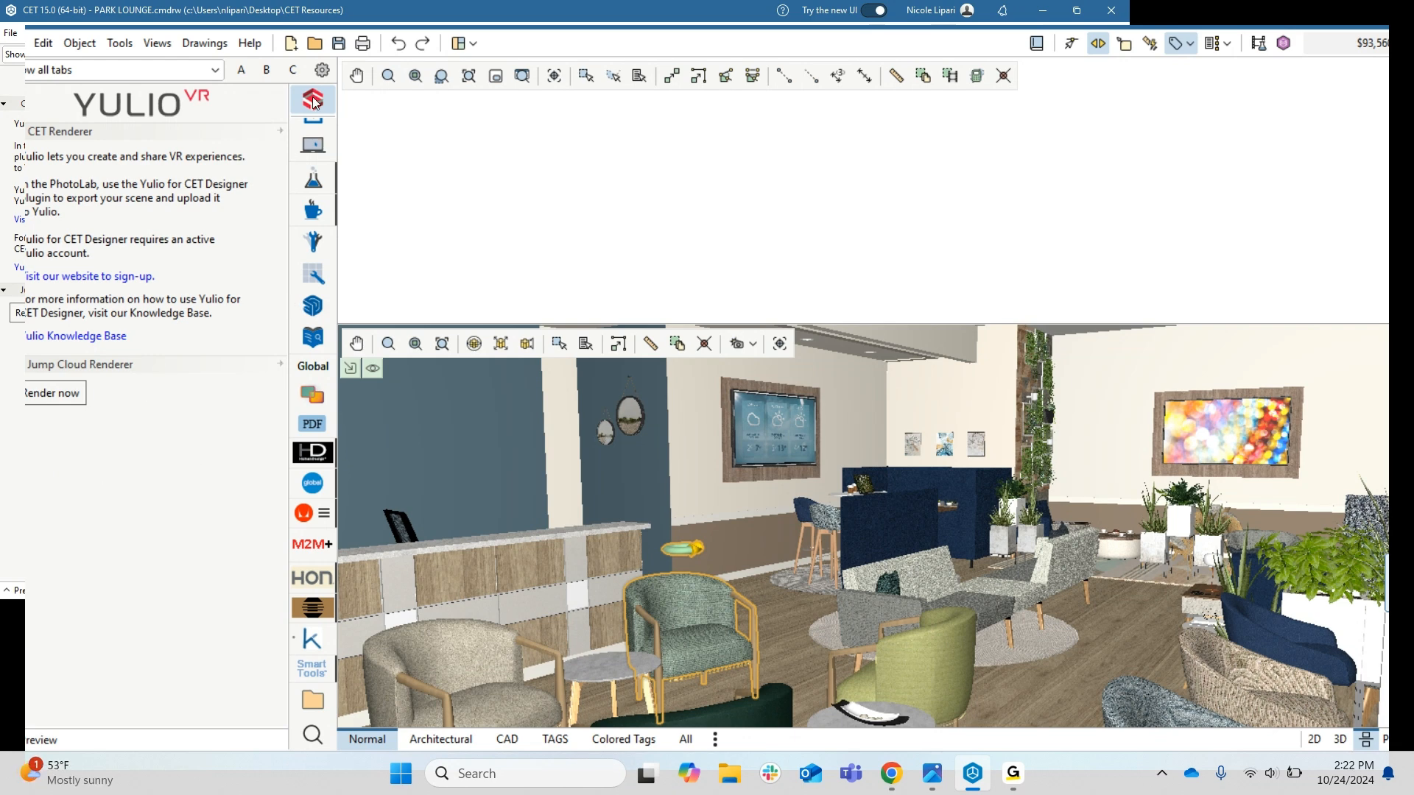
pyautogui.moveTo(313, 102)
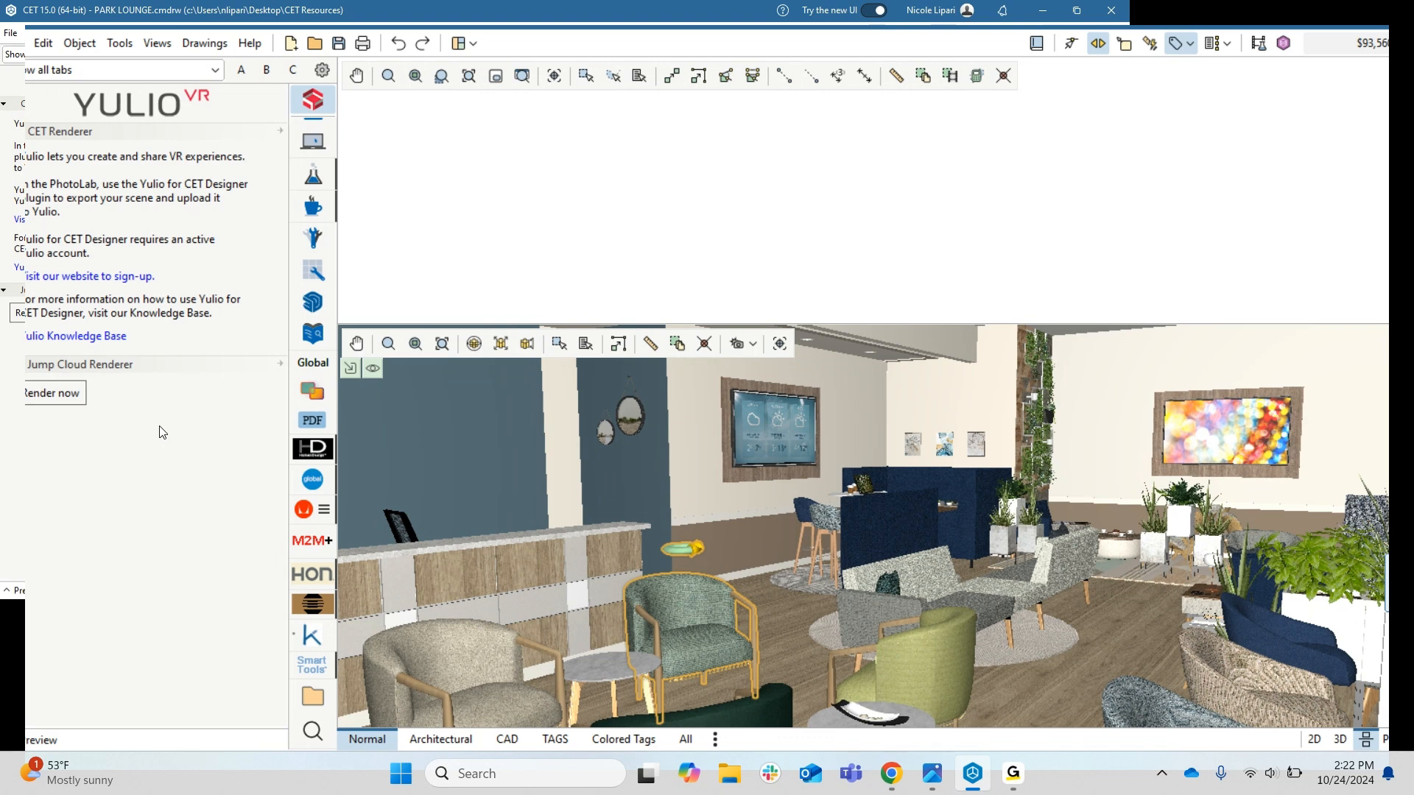
pyautogui.click(60, 403)
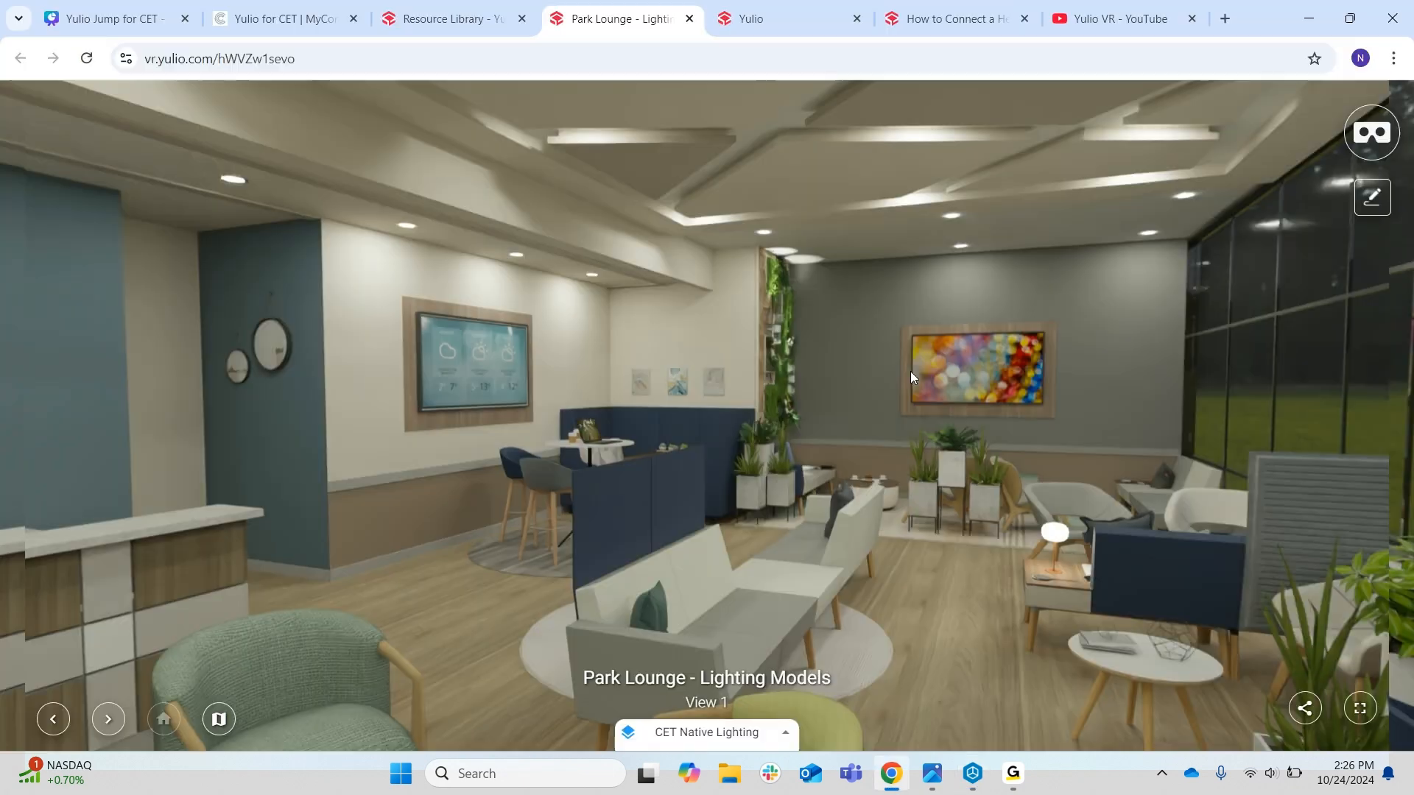
# Examine View 1 of Park Lounge in the Yulio VR viewer under CET Native Lighting, minimizing the CET plugin window that covers it
pyautogui.moveTo(910, 371)
pyautogui.mouseDown()
pyautogui.moveTo(674, 396)
pyautogui.moveTo(926, 380)
pyautogui.mouseUp()
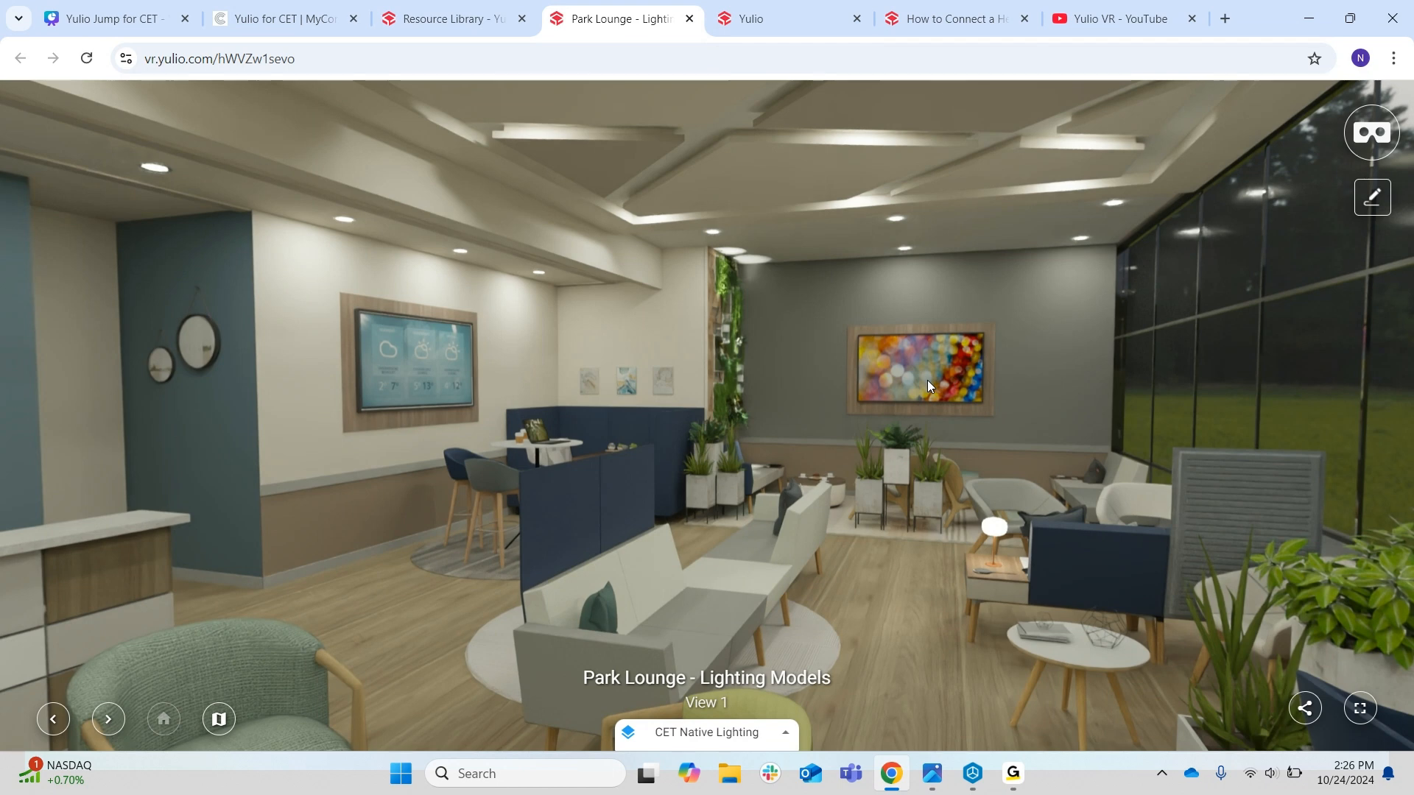
pyautogui.moveTo(926, 380)
pyautogui.mouseDown()
pyautogui.moveTo(929, 400)
pyautogui.moveTo(999, 433)
pyautogui.moveTo(1155, 404)
pyautogui.moveTo(923, 386)
pyautogui.mouseUp()
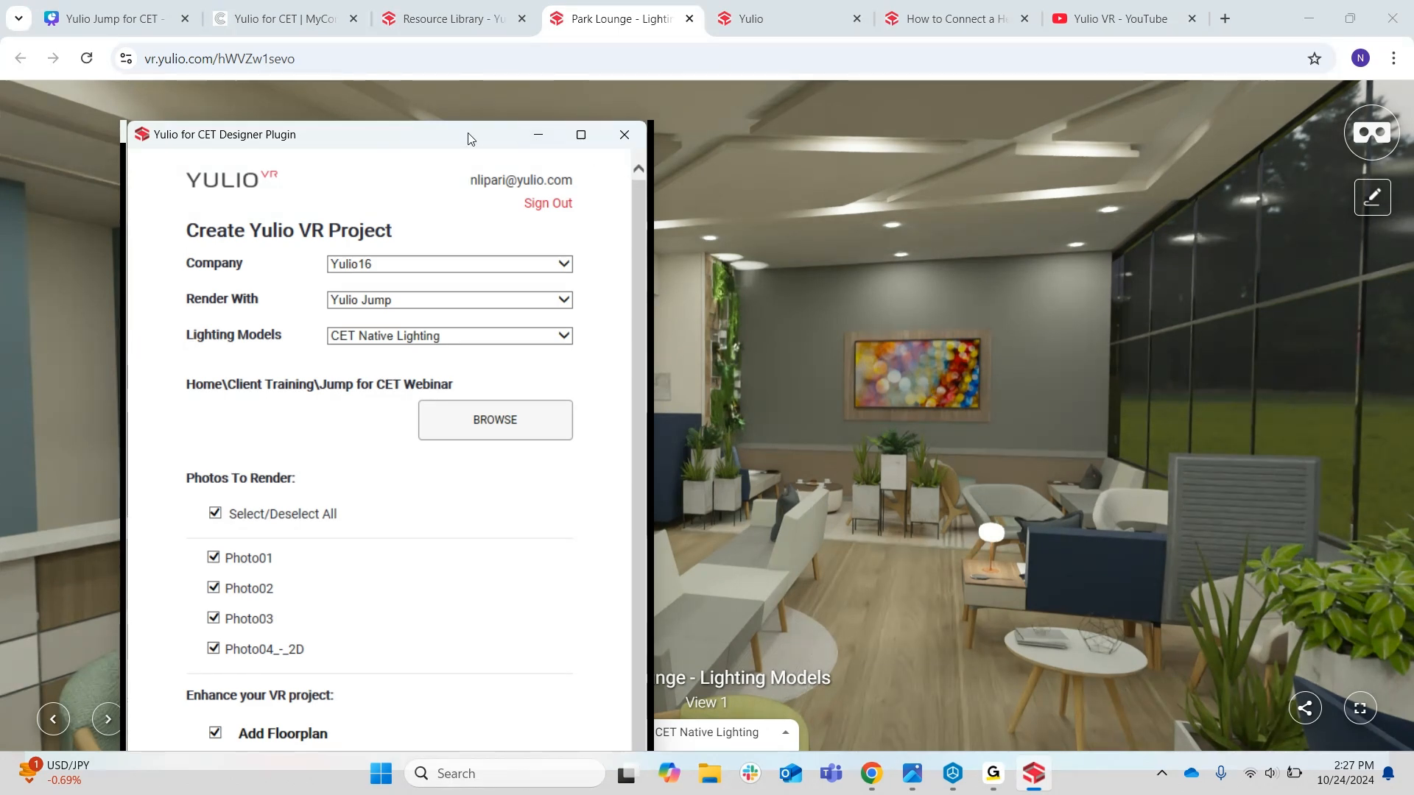
pyautogui.click(539, 135)
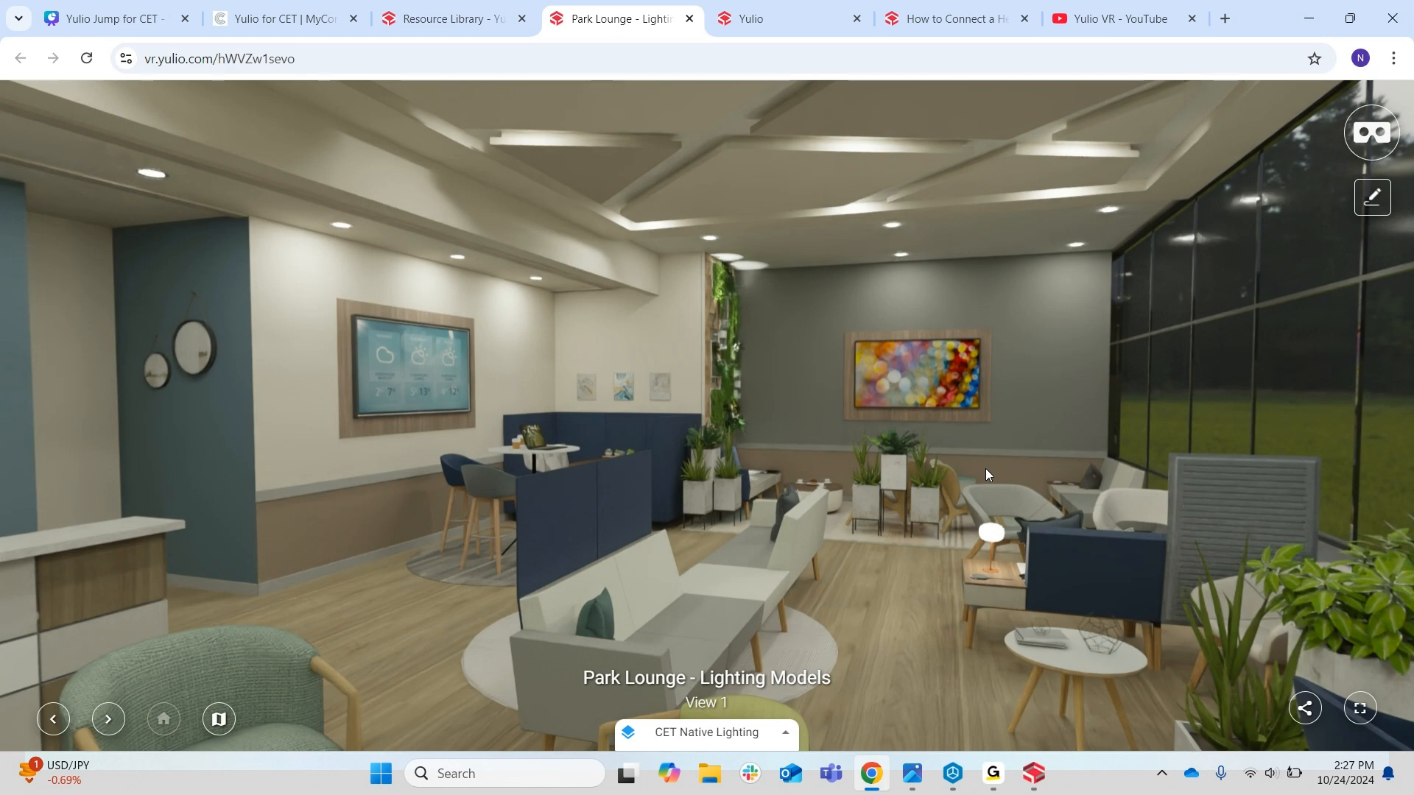
pyautogui.moveTo(860, 307)
pyautogui.mouseDown()
pyautogui.moveTo(873, 483)
pyautogui.moveTo(652, 308)
pyautogui.moveTo(1027, 333)
pyautogui.mouseUp()
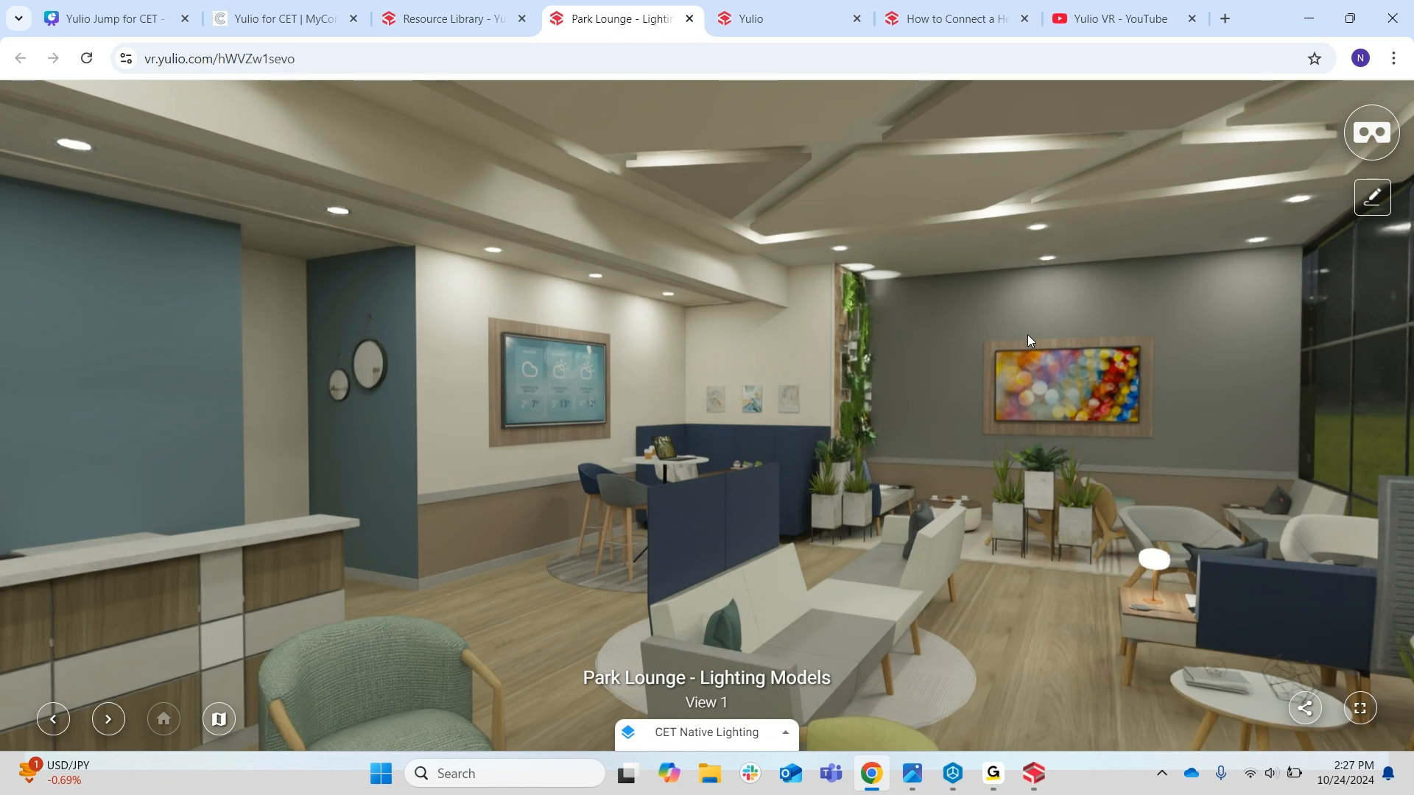
pyautogui.moveTo(1028, 336); pyautogui.dragTo(692, 381)
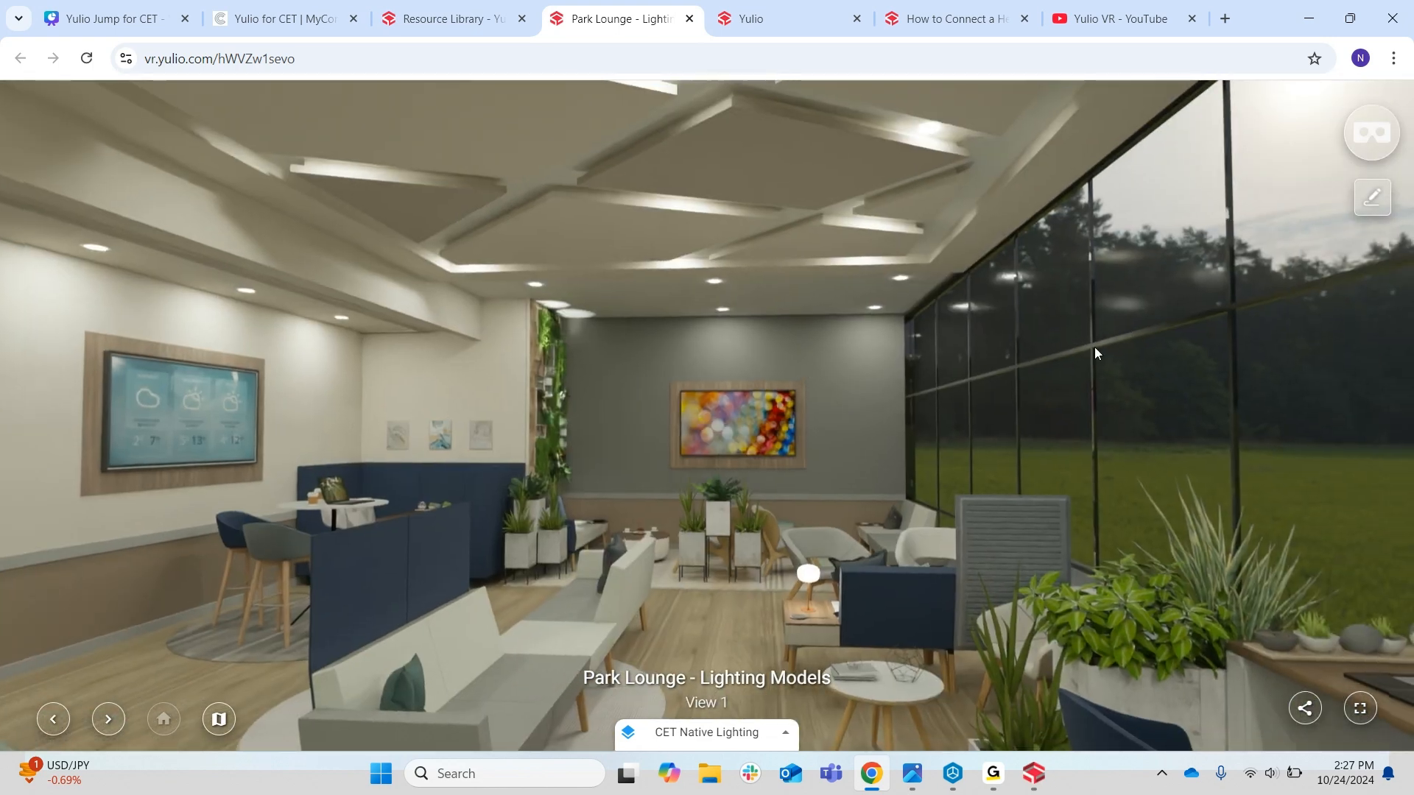
pyautogui.moveTo(1095, 347); pyautogui.dragTo(719, 382)
pyautogui.moveTo(1110, 433); pyautogui.dragTo(722, 407)
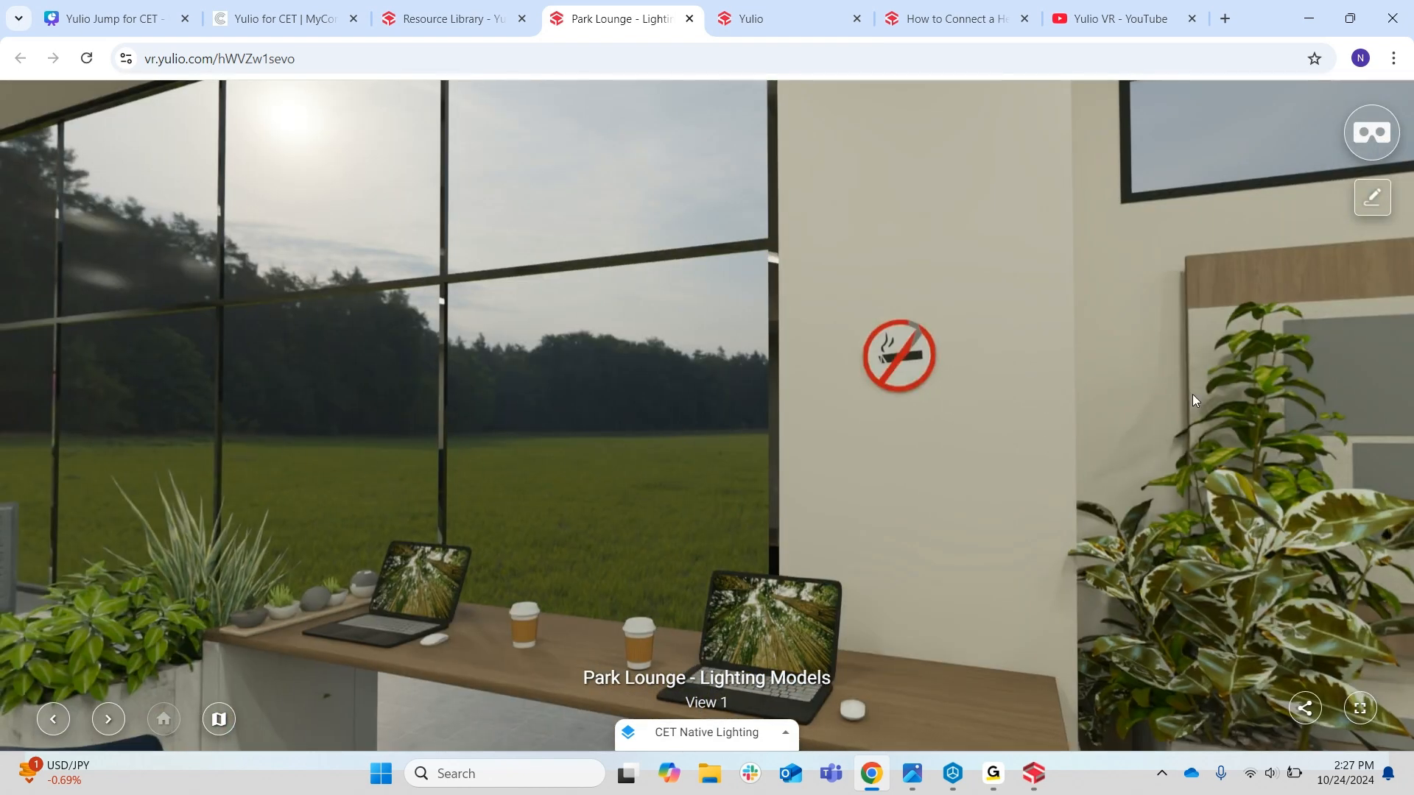
pyautogui.moveTo(1192, 400); pyautogui.dragTo(593, 435)
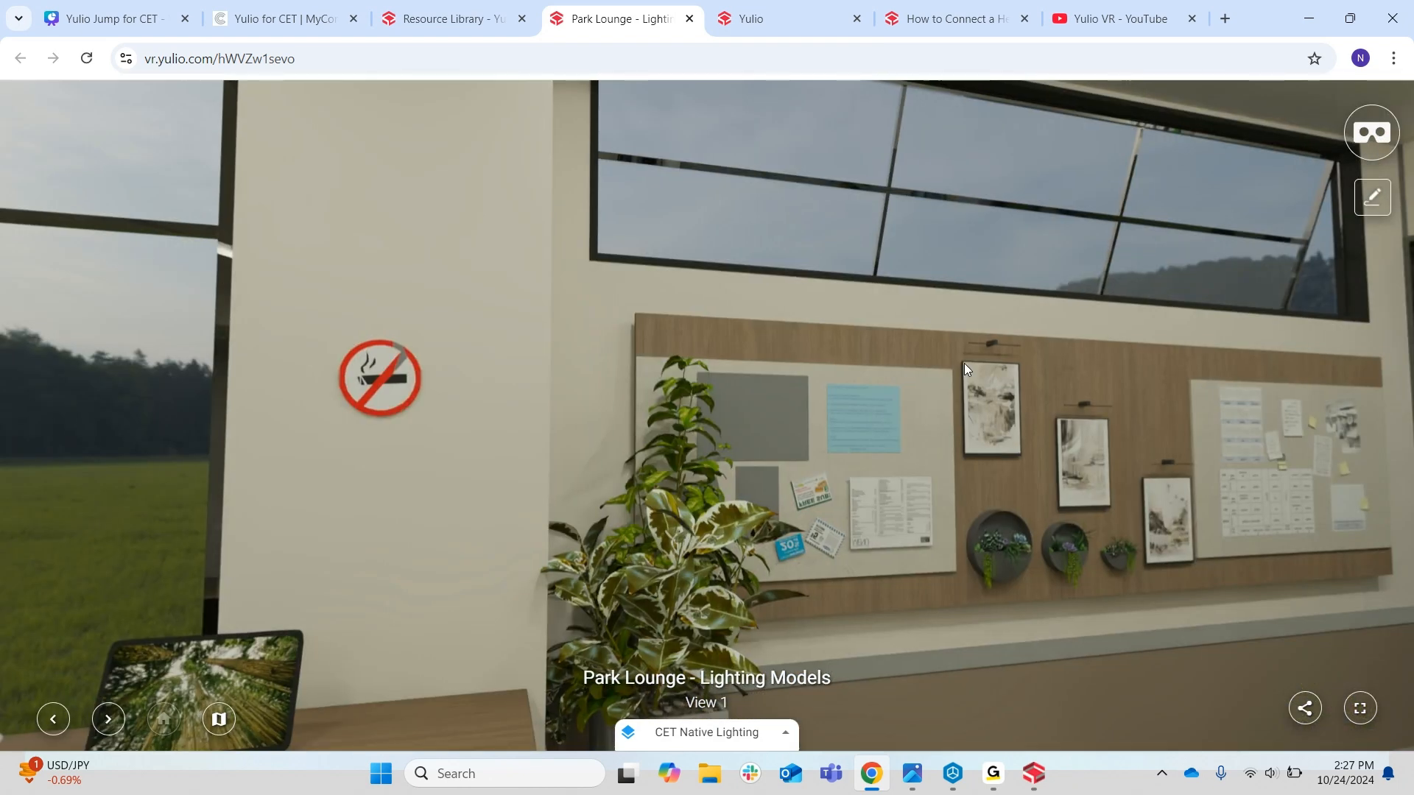
pyautogui.moveTo(965, 364); pyautogui.dragTo(1053, 369)
pyautogui.moveTo(798, 377); pyautogui.dragTo(1363, 372)
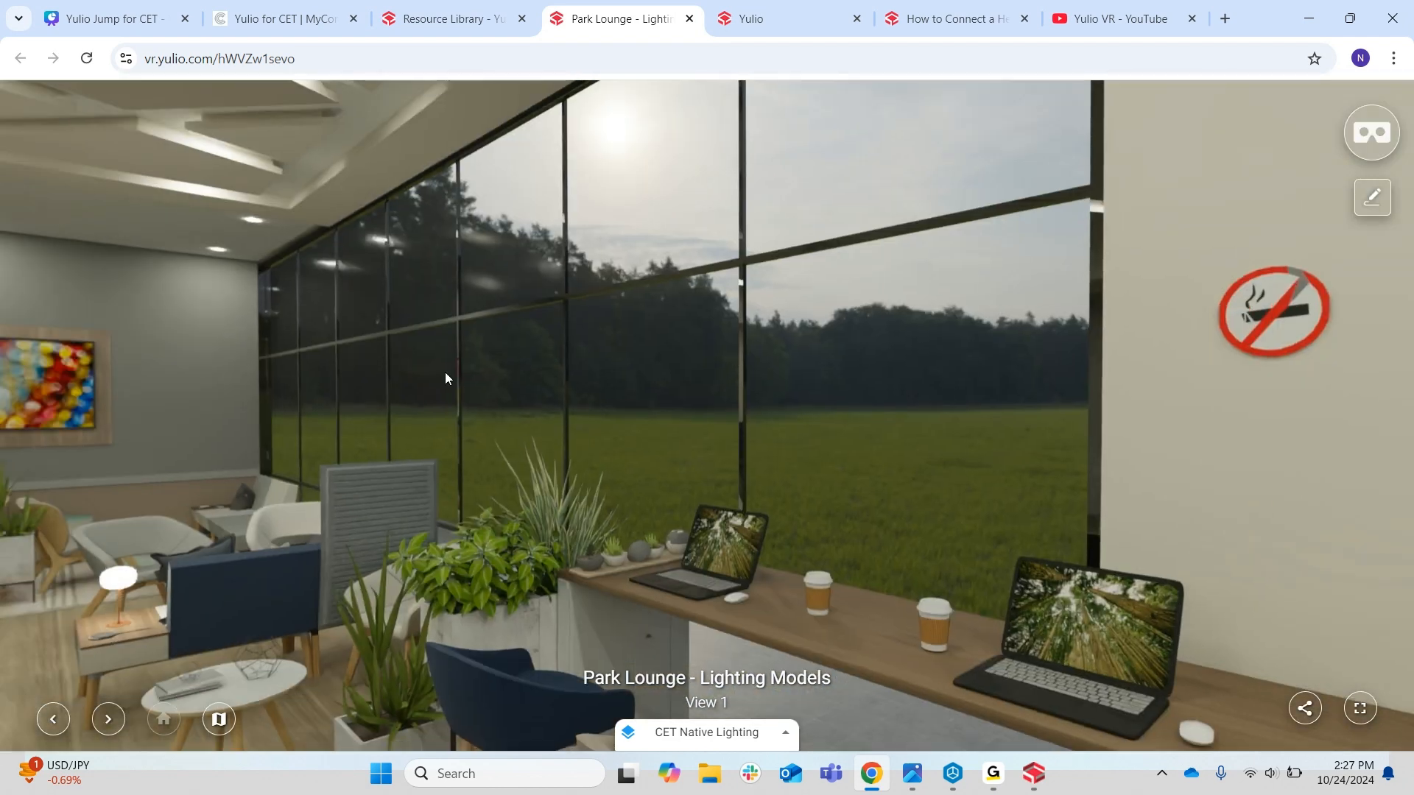
pyautogui.moveTo(445, 373); pyautogui.dragTo(972, 359)
pyautogui.moveTo(740, 396); pyautogui.dragTo(808, 391)
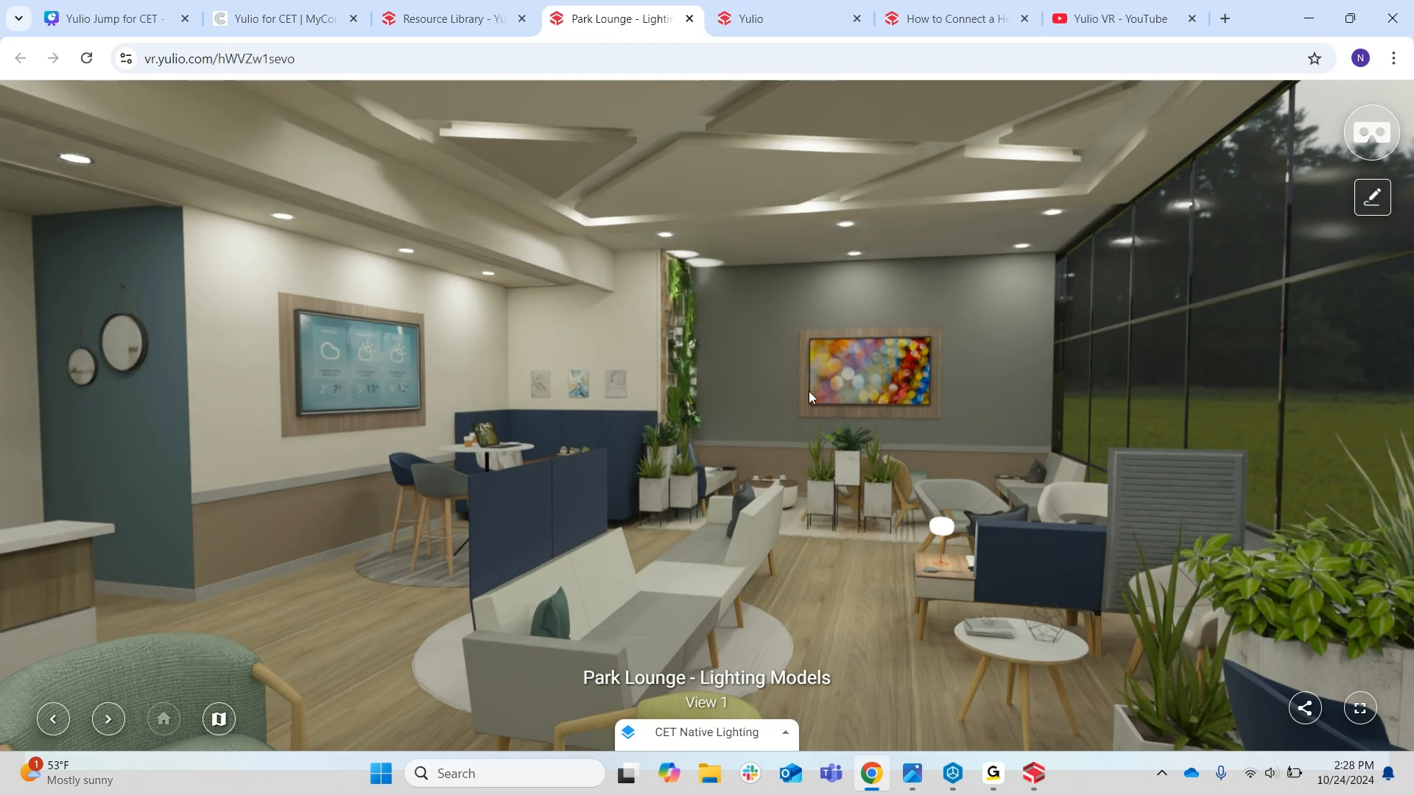
# Switch View 1 to the Neutral Materials version and look around the lounge, from the reception desk to the windows
pyautogui.click(719, 739)
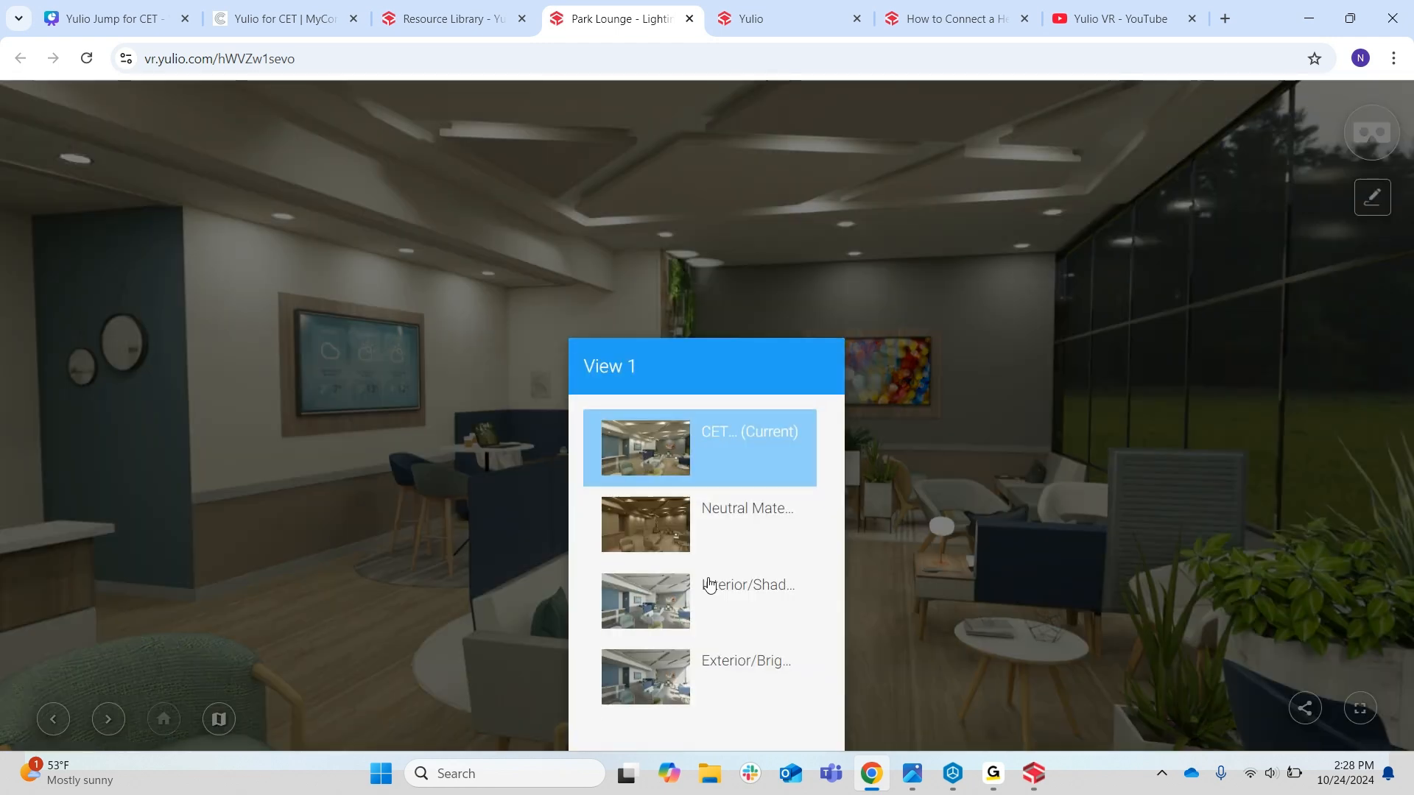
pyautogui.click(710, 545)
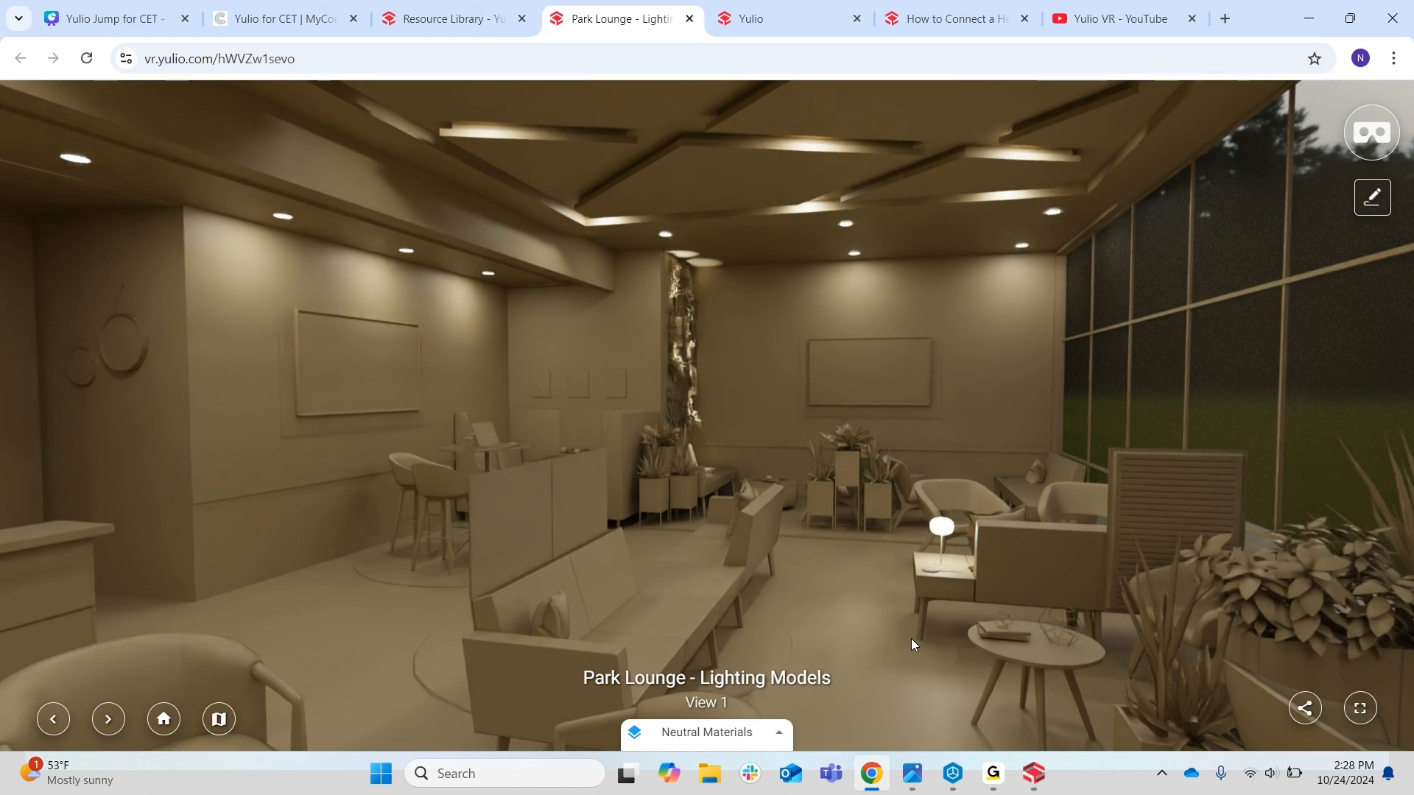
pyautogui.moveTo(911, 639); pyautogui.dragTo(988, 585)
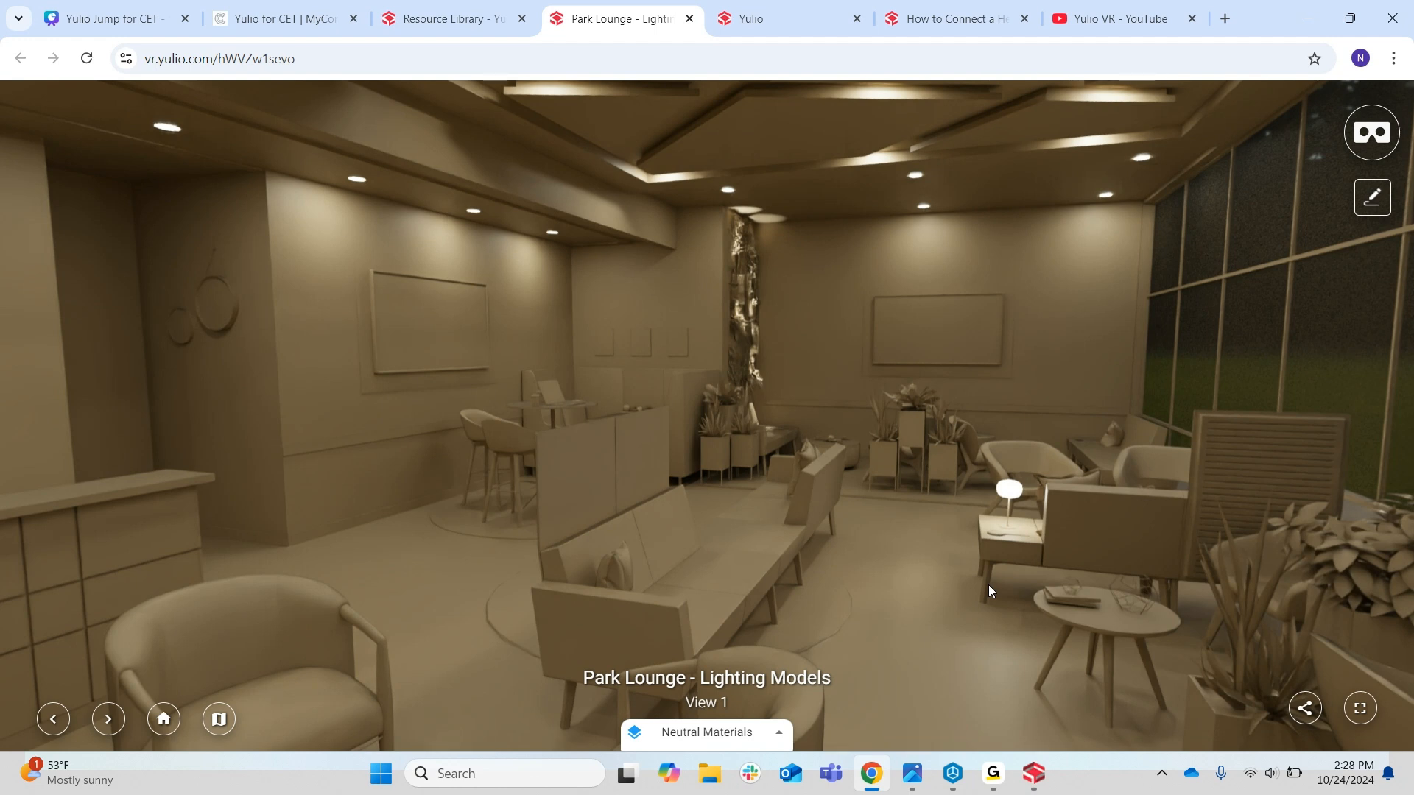
pyautogui.moveTo(988, 585); pyautogui.dragTo(1199, 584)
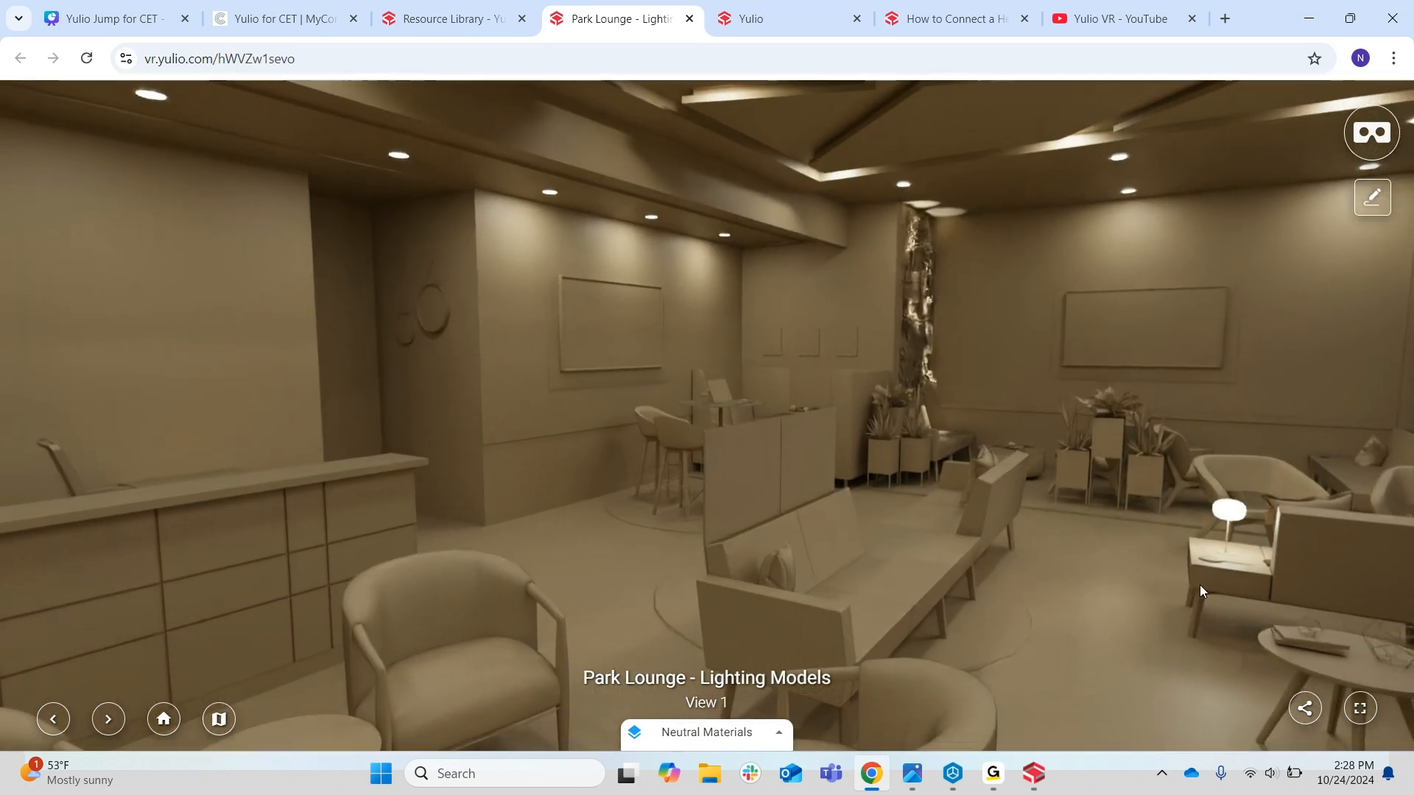
pyautogui.moveTo(1162, 449); pyautogui.dragTo(630, 492)
pyautogui.moveTo(1203, 435); pyautogui.dragTo(1218, 540)
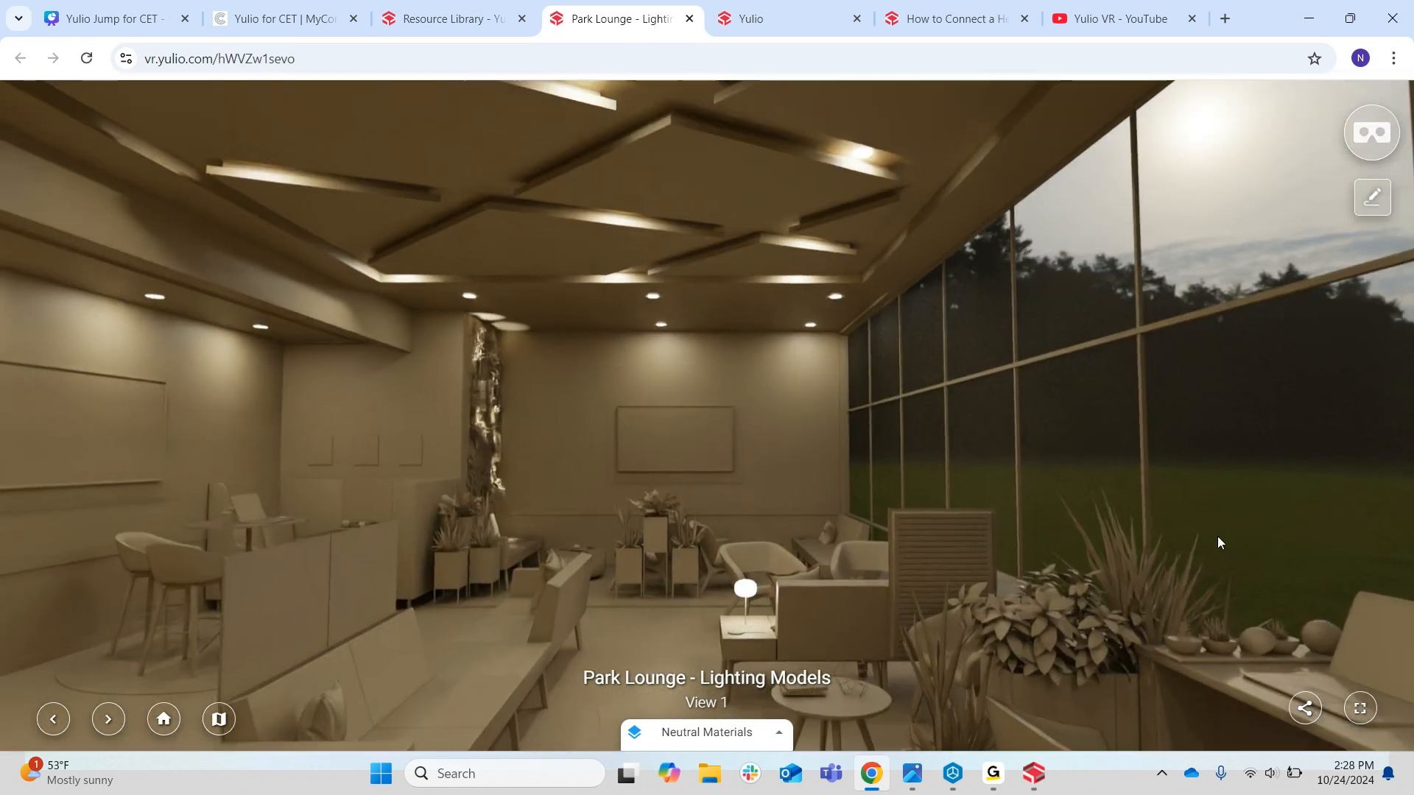
pyautogui.moveTo(1111, 410); pyautogui.dragTo(489, 353)
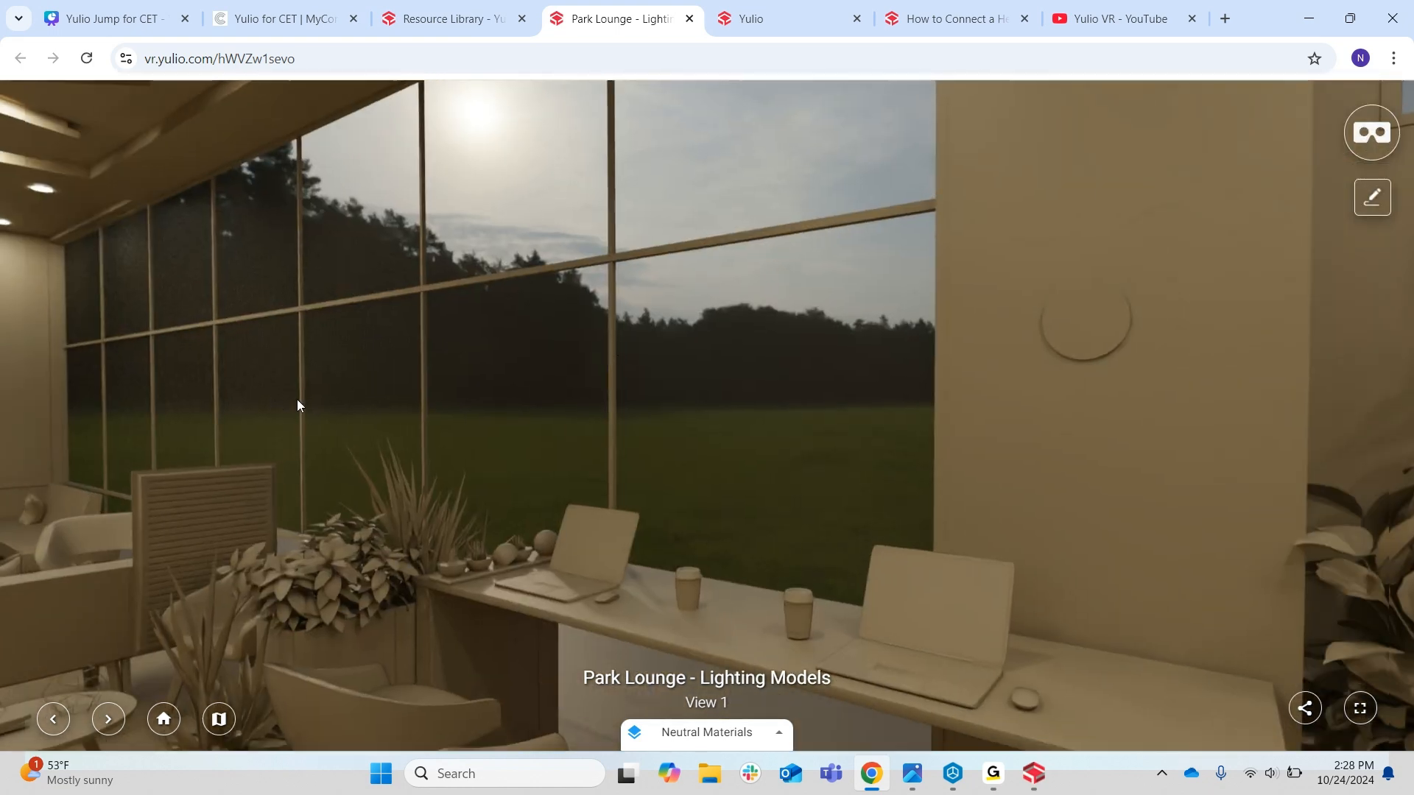
pyautogui.moveTo(297, 400); pyautogui.dragTo(815, 385)
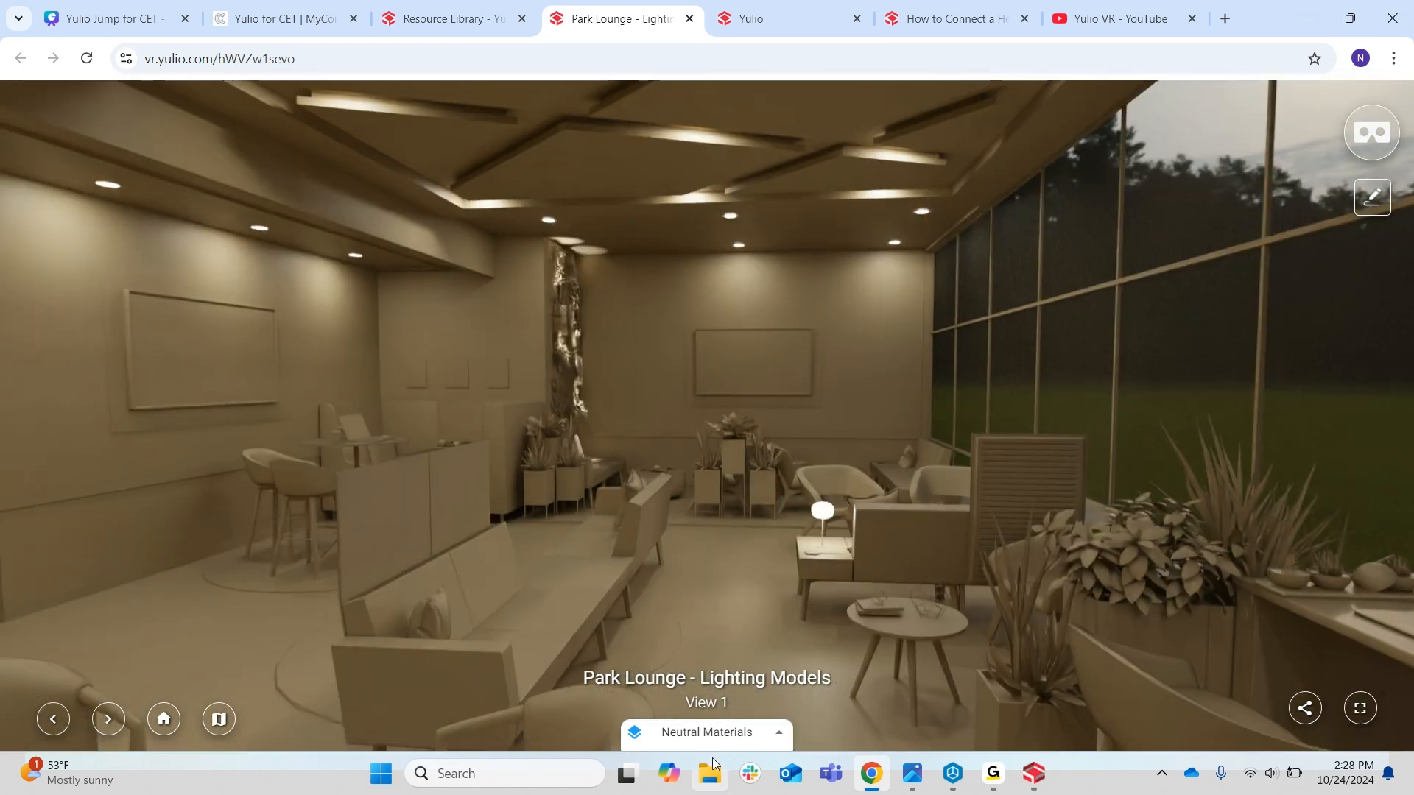
# Switch View 1 to Interior/Shaded Lighting and examine the lighting around the lounge and reception area
pyautogui.click(679, 739)
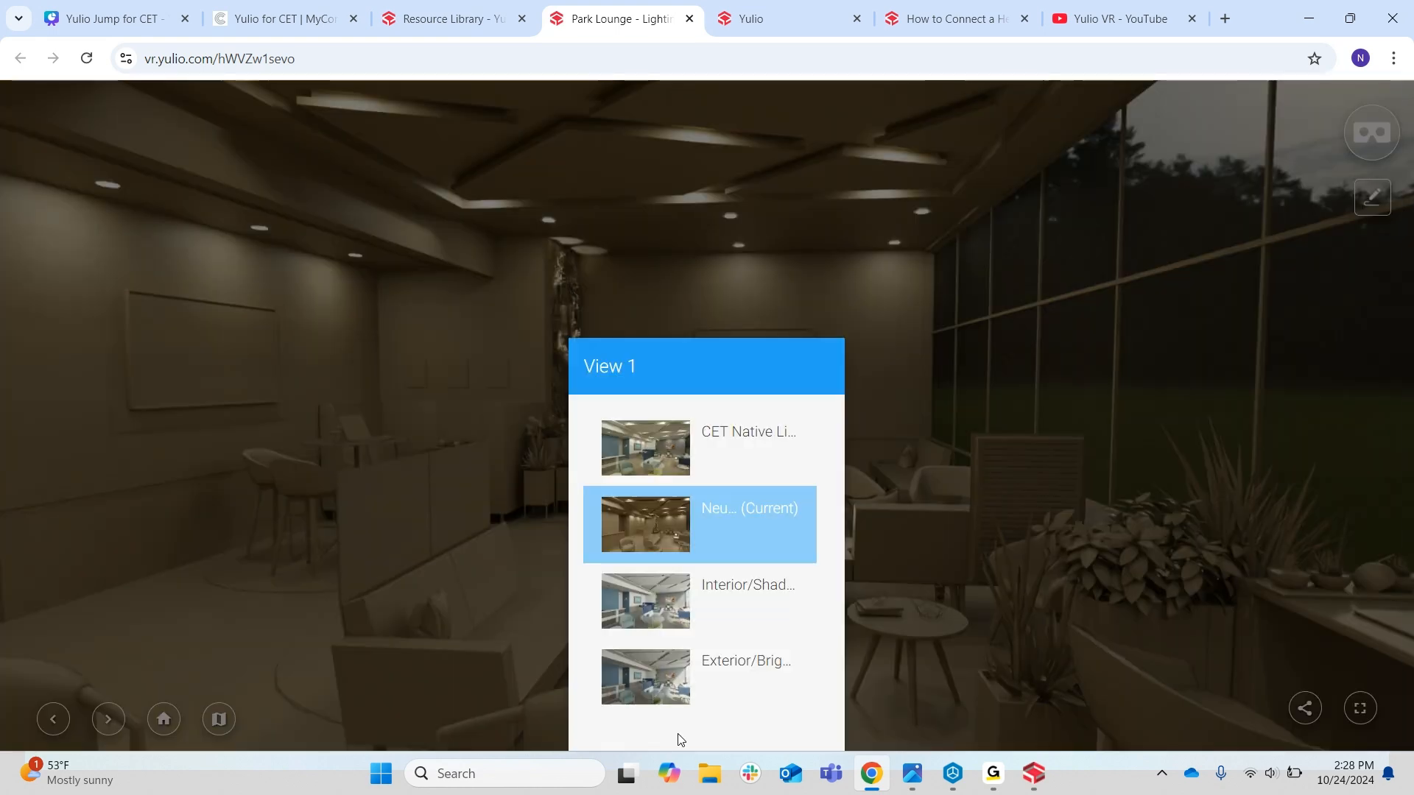
pyautogui.click(682, 606)
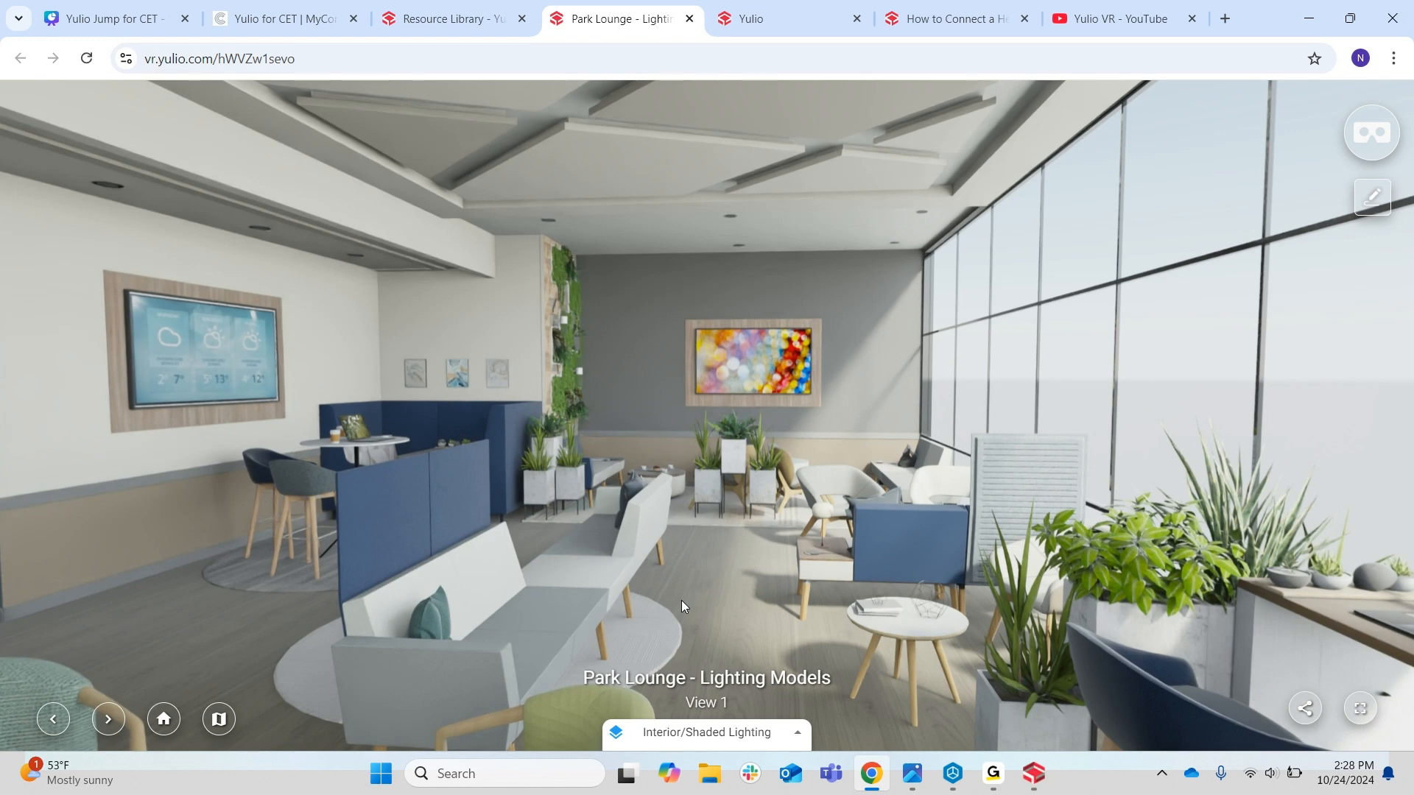
pyautogui.moveTo(682, 599); pyautogui.dragTo(779, 607)
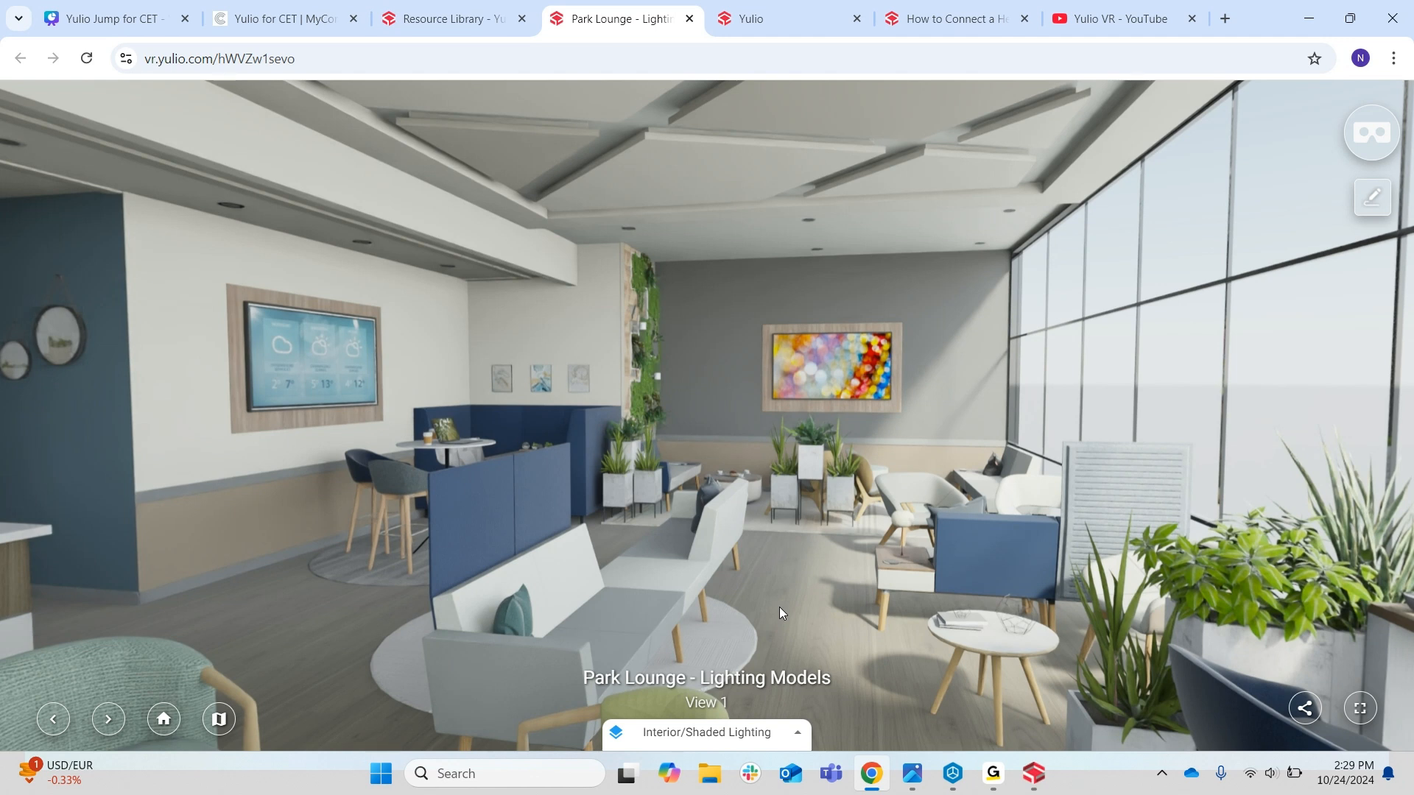
pyautogui.moveTo(779, 607); pyautogui.dragTo(882, 608)
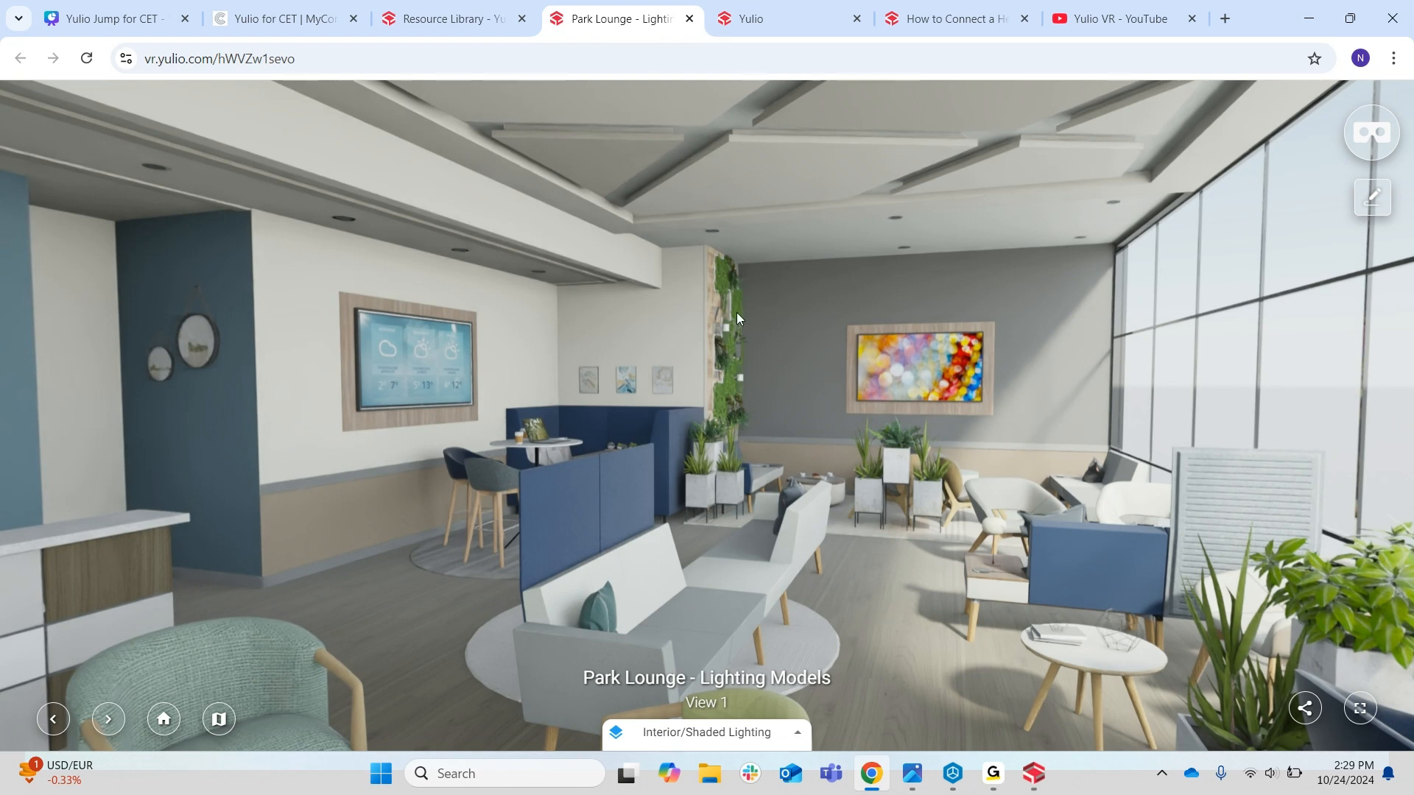
pyautogui.moveTo(914, 267); pyautogui.dragTo(1052, 216)
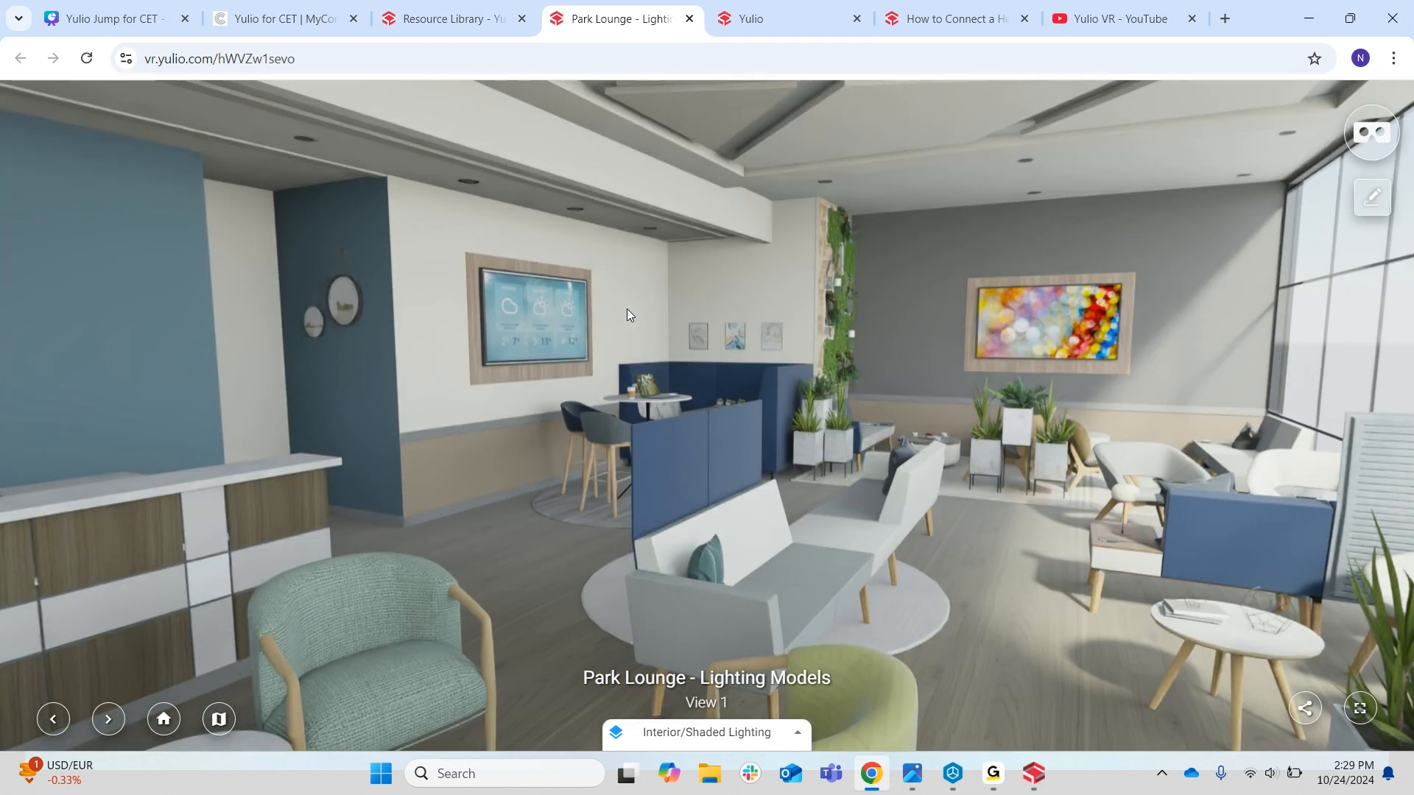
pyautogui.moveTo(626, 308); pyautogui.dragTo(1011, 313)
pyautogui.moveTo(669, 338); pyautogui.dragTo(464, 348)
pyautogui.moveTo(947, 409); pyautogui.dragTo(523, 457)
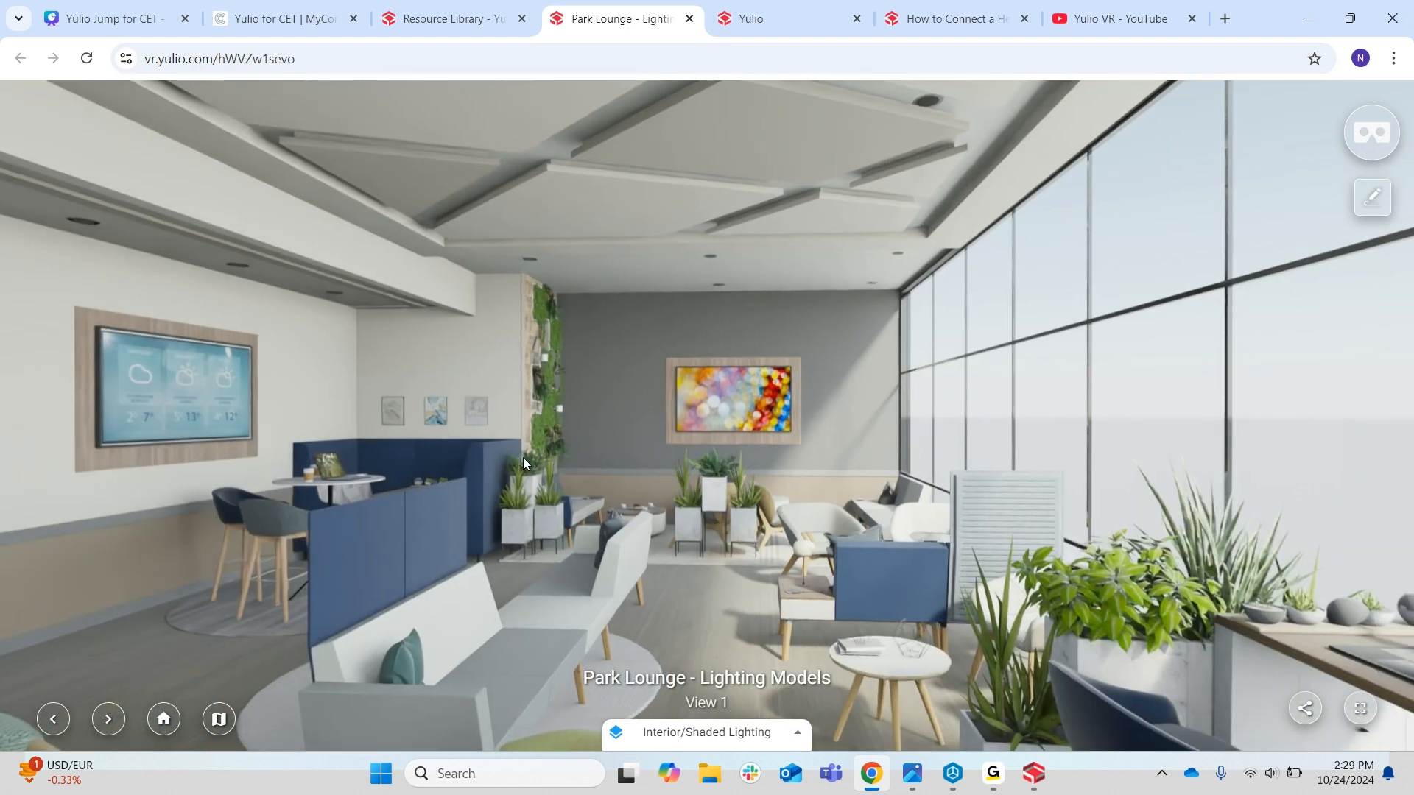
# Switch View 1 to Exterior/Bright Lighting and examine the daylight across the lounge seating
pyautogui.click(692, 737)
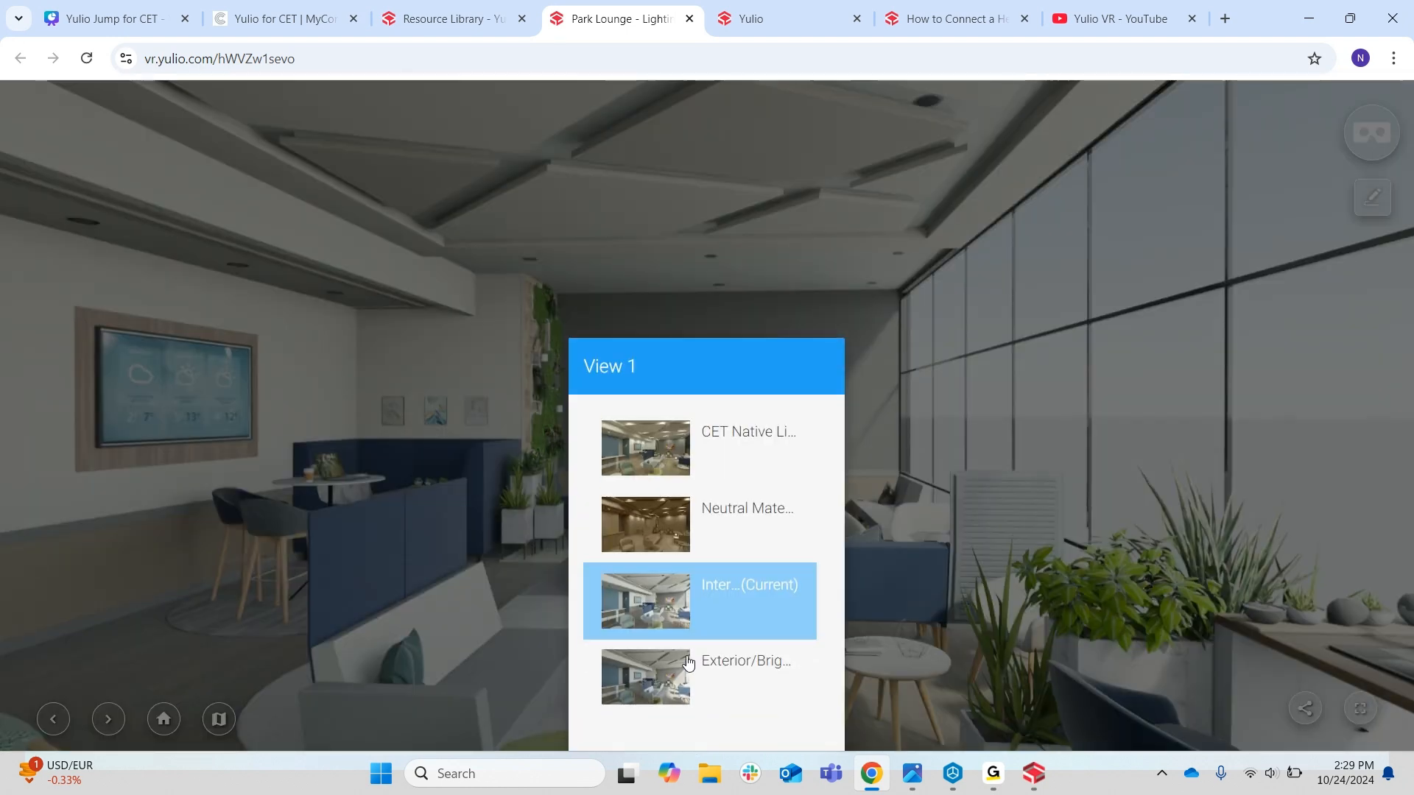
pyautogui.click(688, 663)
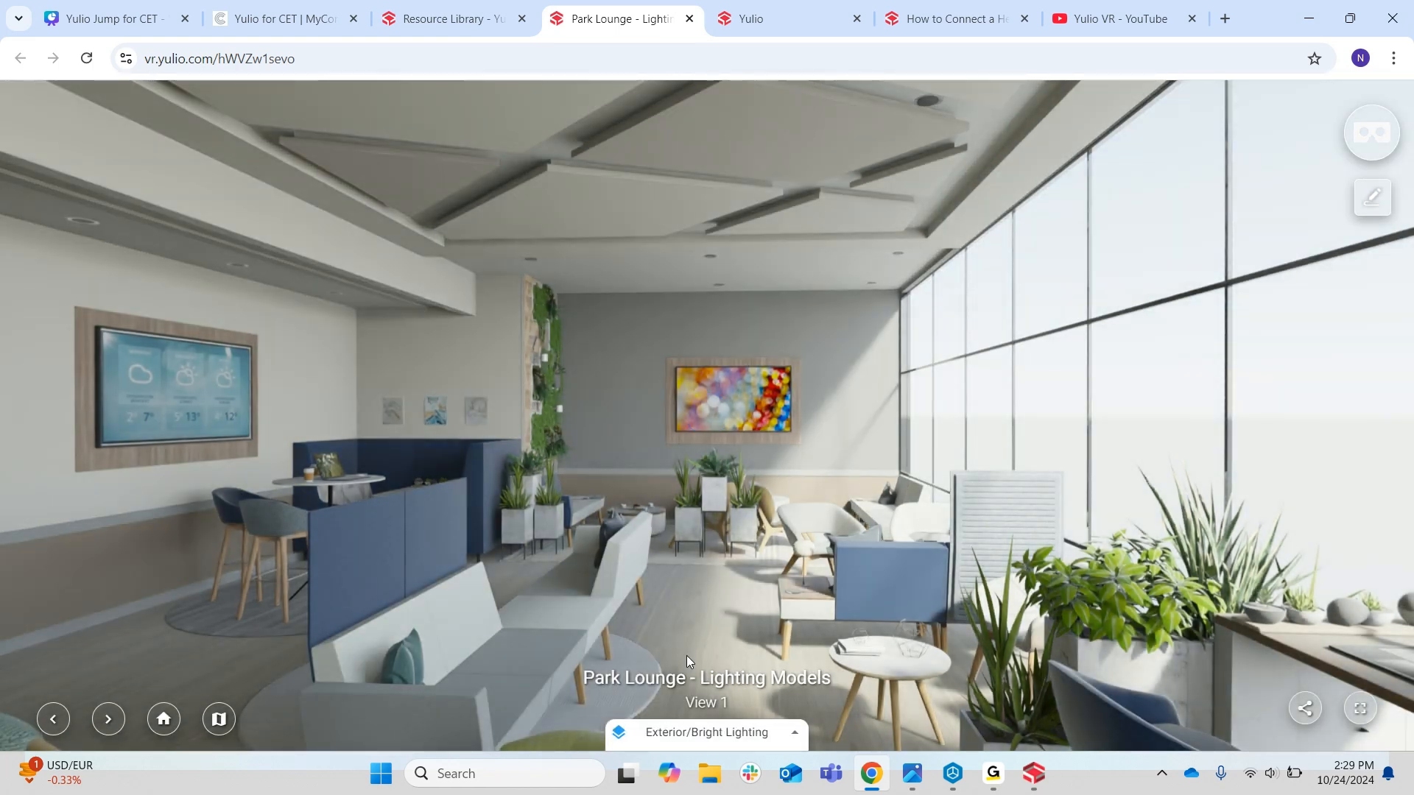
pyautogui.moveTo(642, 576); pyautogui.dragTo(933, 583)
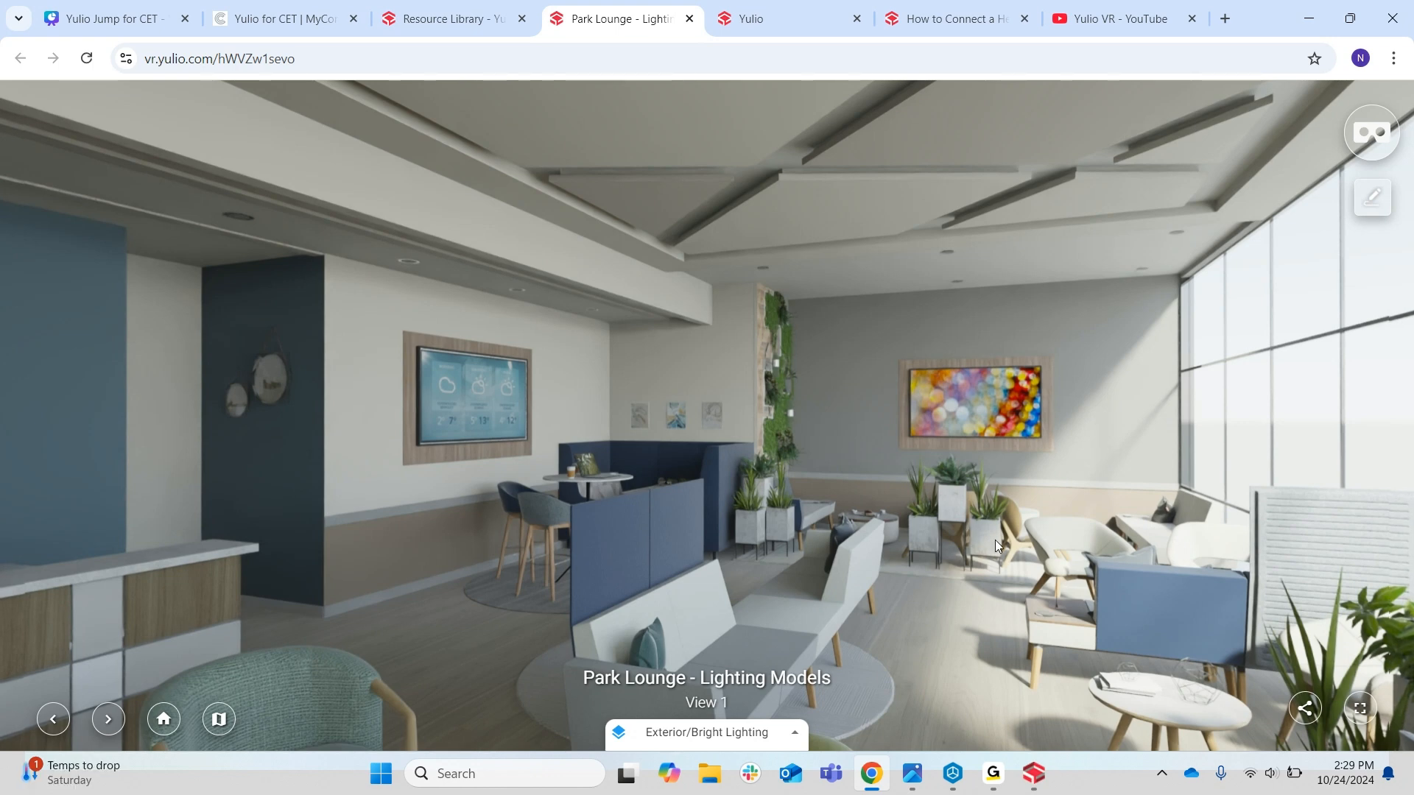
pyautogui.moveTo(996, 541); pyautogui.dragTo(785, 542)
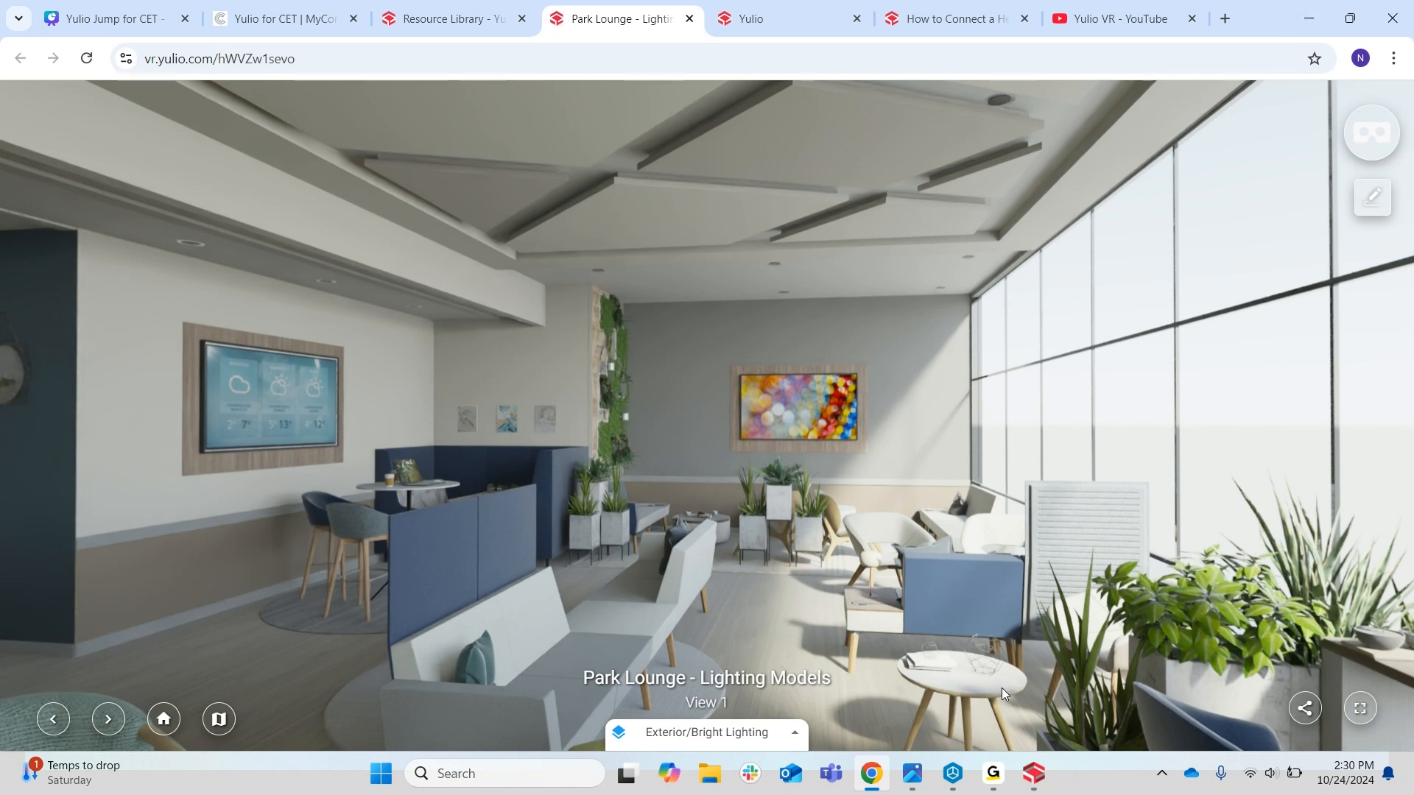
# Return to the Yulio for CET Designer Plugin over CET and choose Yulio Jump rendering with the CET Native Lighting model
pyautogui.click(952, 773)
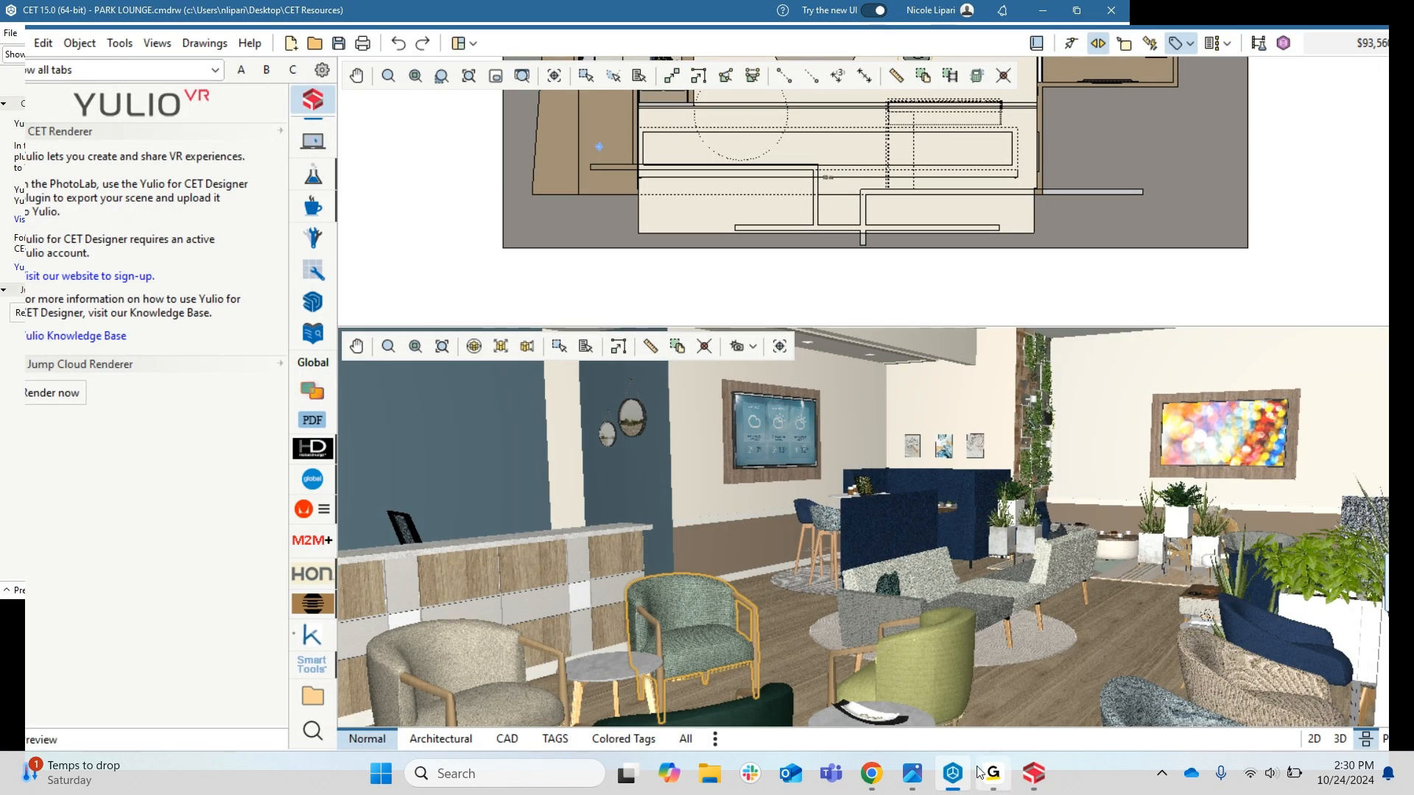
pyautogui.click(1034, 773)
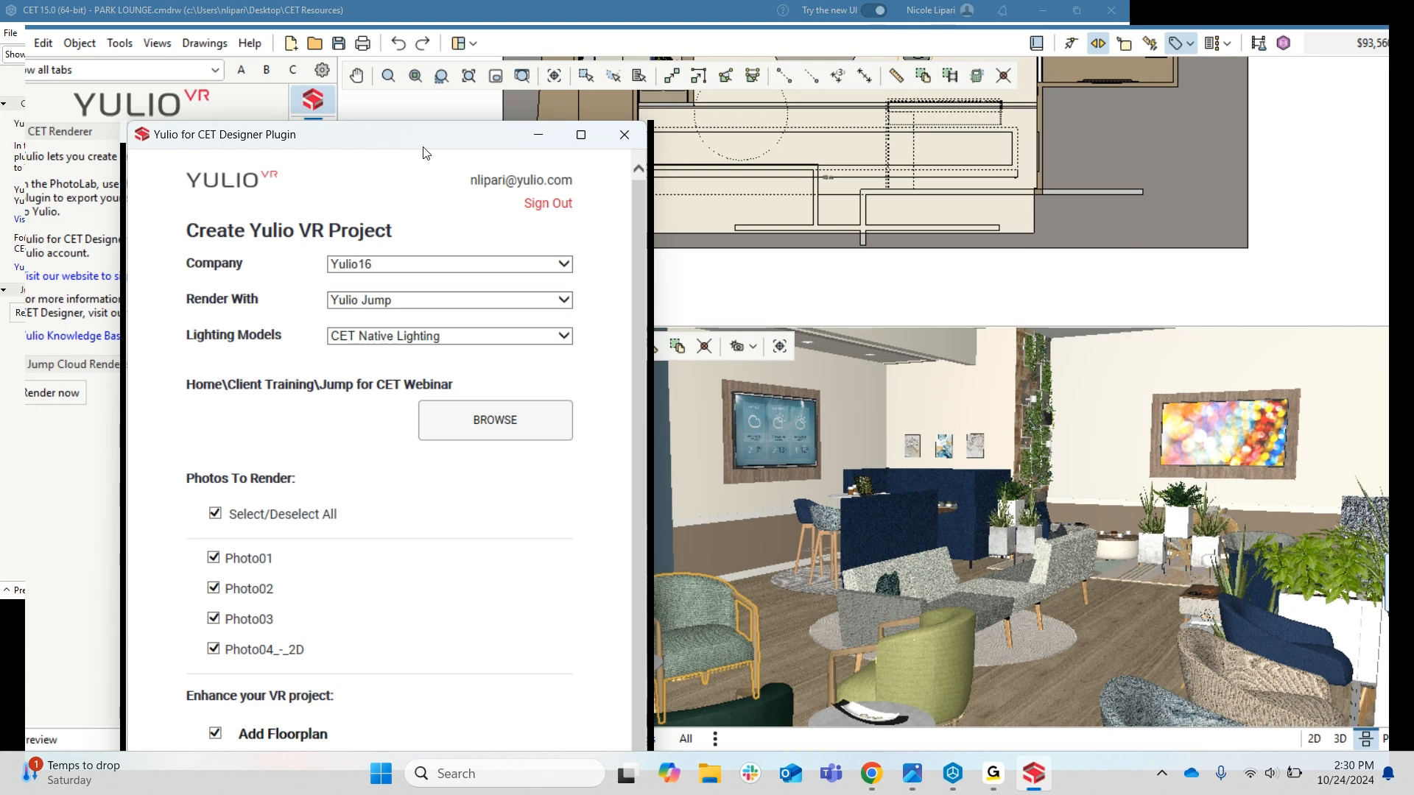
pyautogui.moveTo(423, 147); pyautogui.dragTo(329, 37)
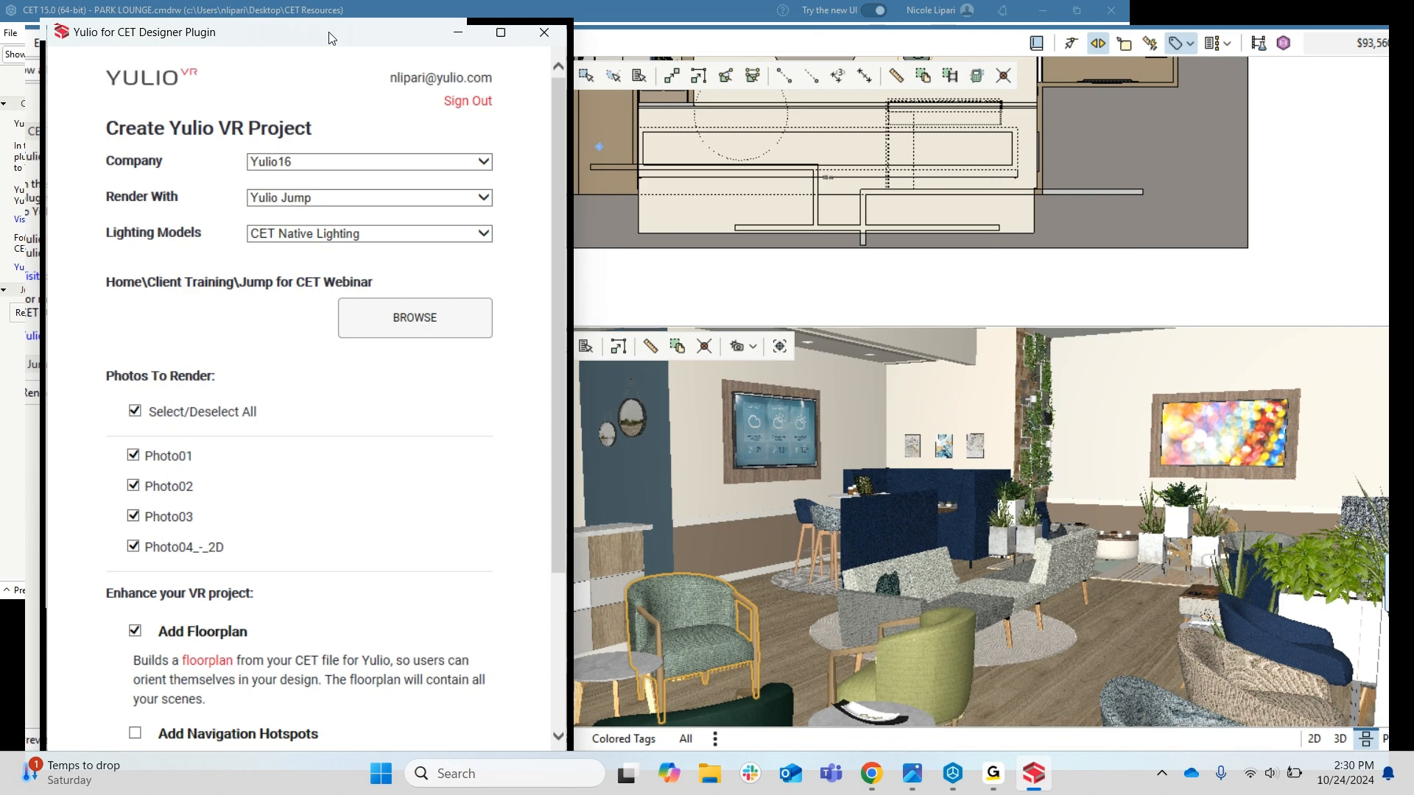
pyautogui.click(397, 202)
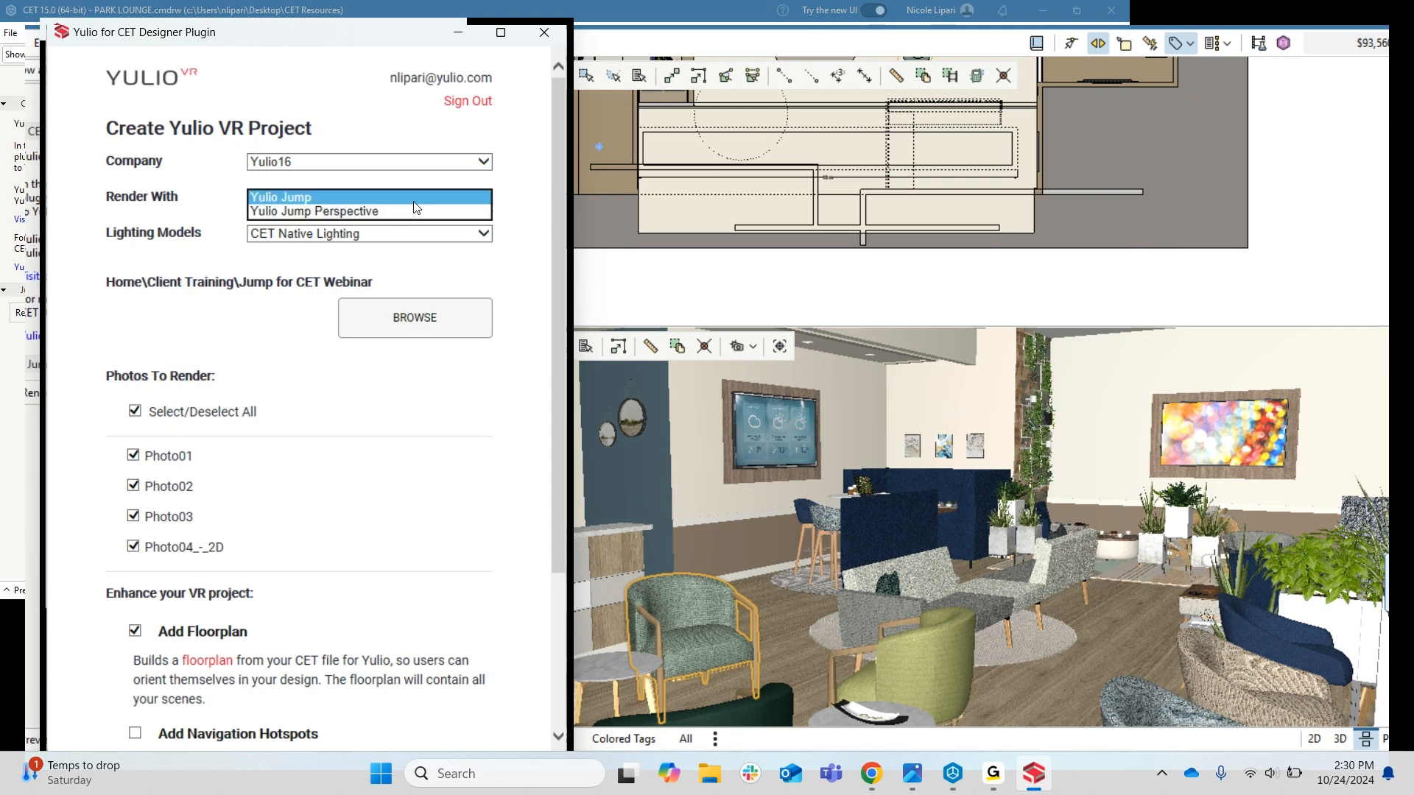
pyautogui.click(511, 205)
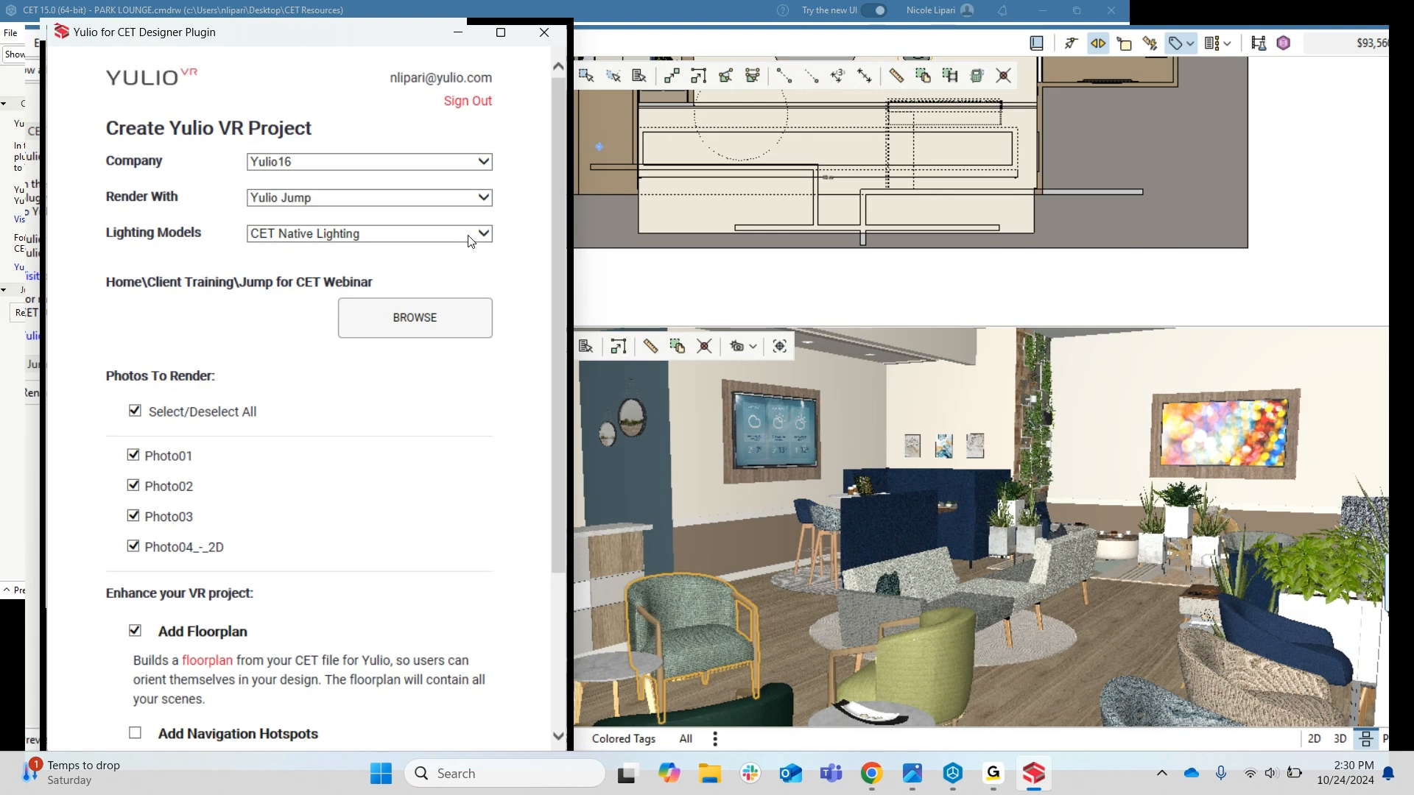
pyautogui.click(469, 237)
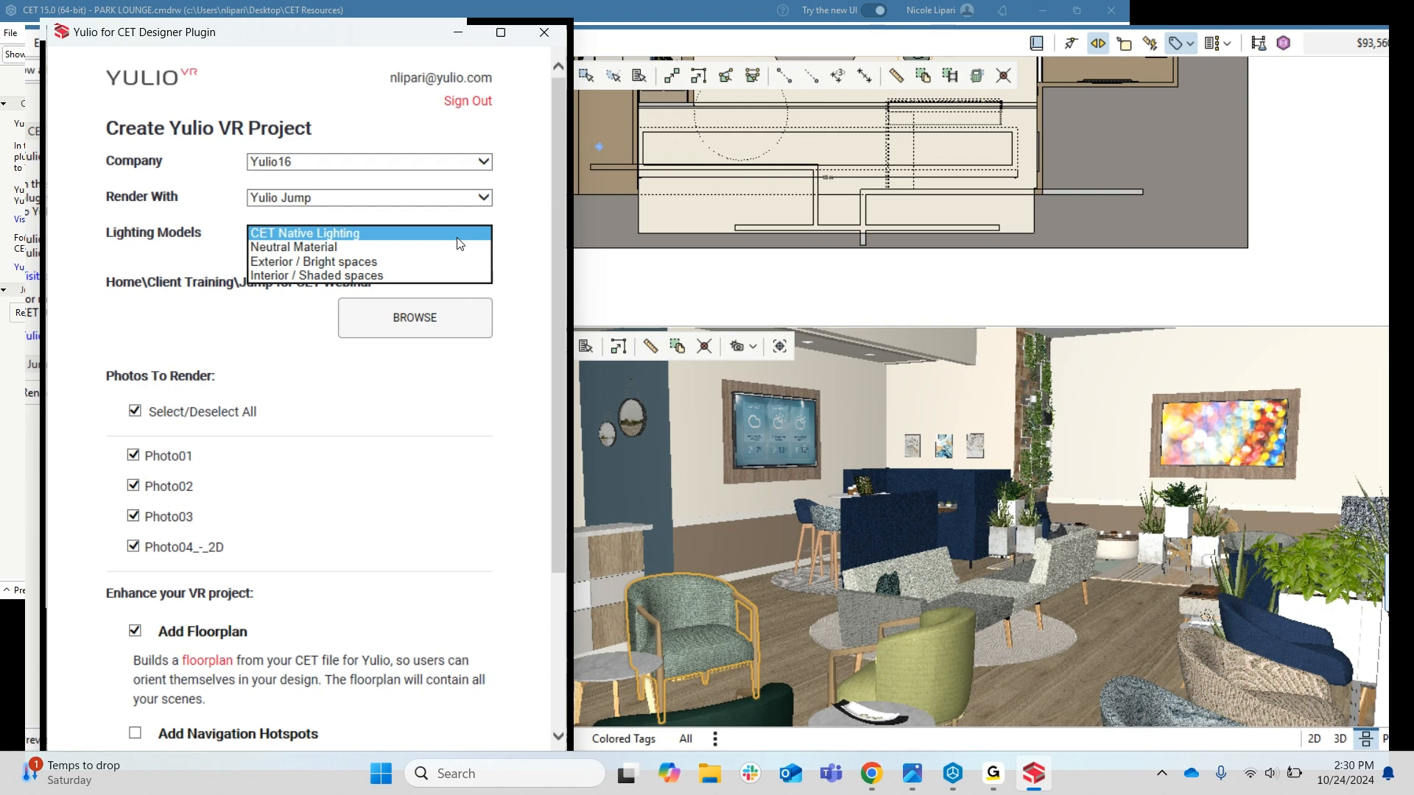
pyautogui.click(459, 240)
# Exclude Photo04_-_2D from the photos to render and enable Add Navigation Hotspots for the VR project
pyautogui.scroll(-3, 521, 243)
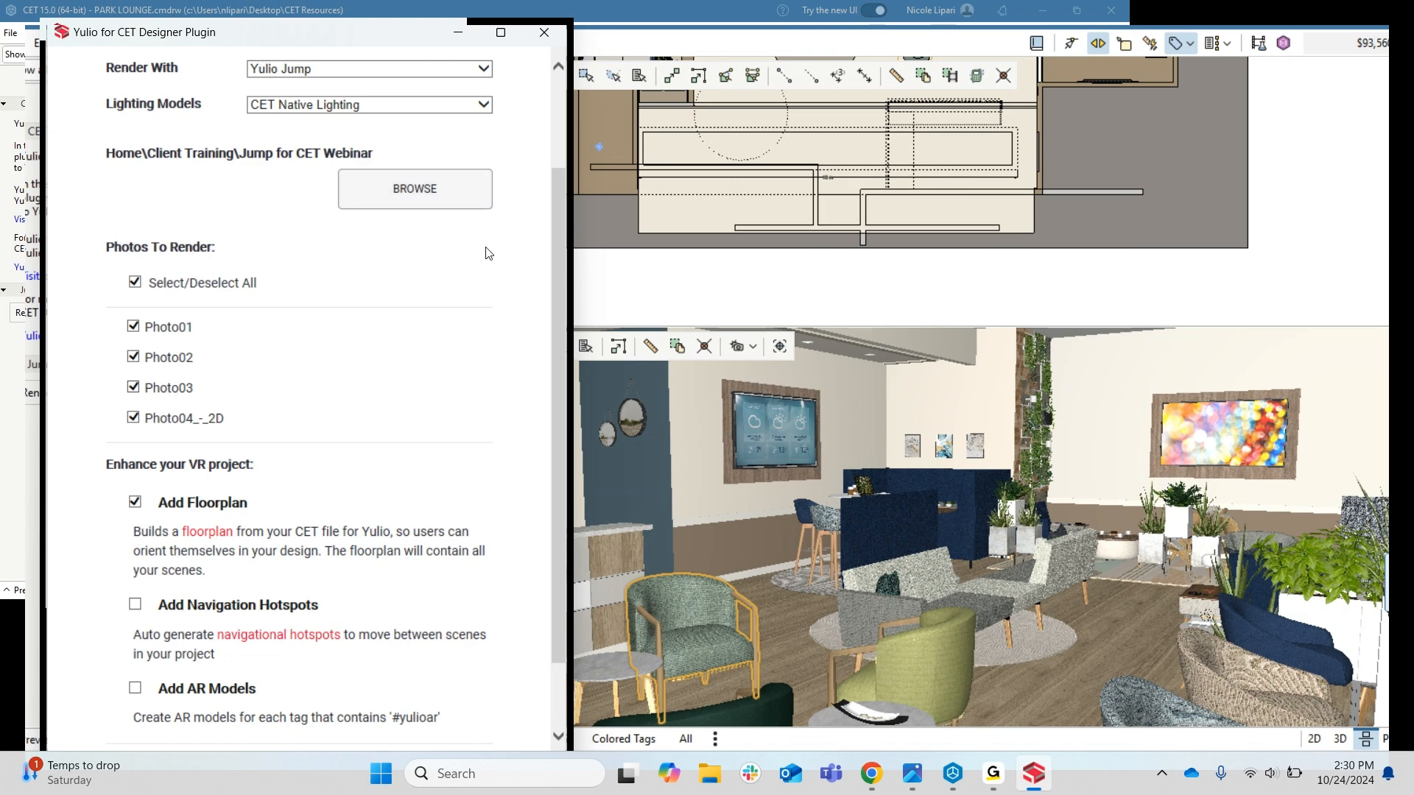
pyautogui.scroll(-2, 483, 249)
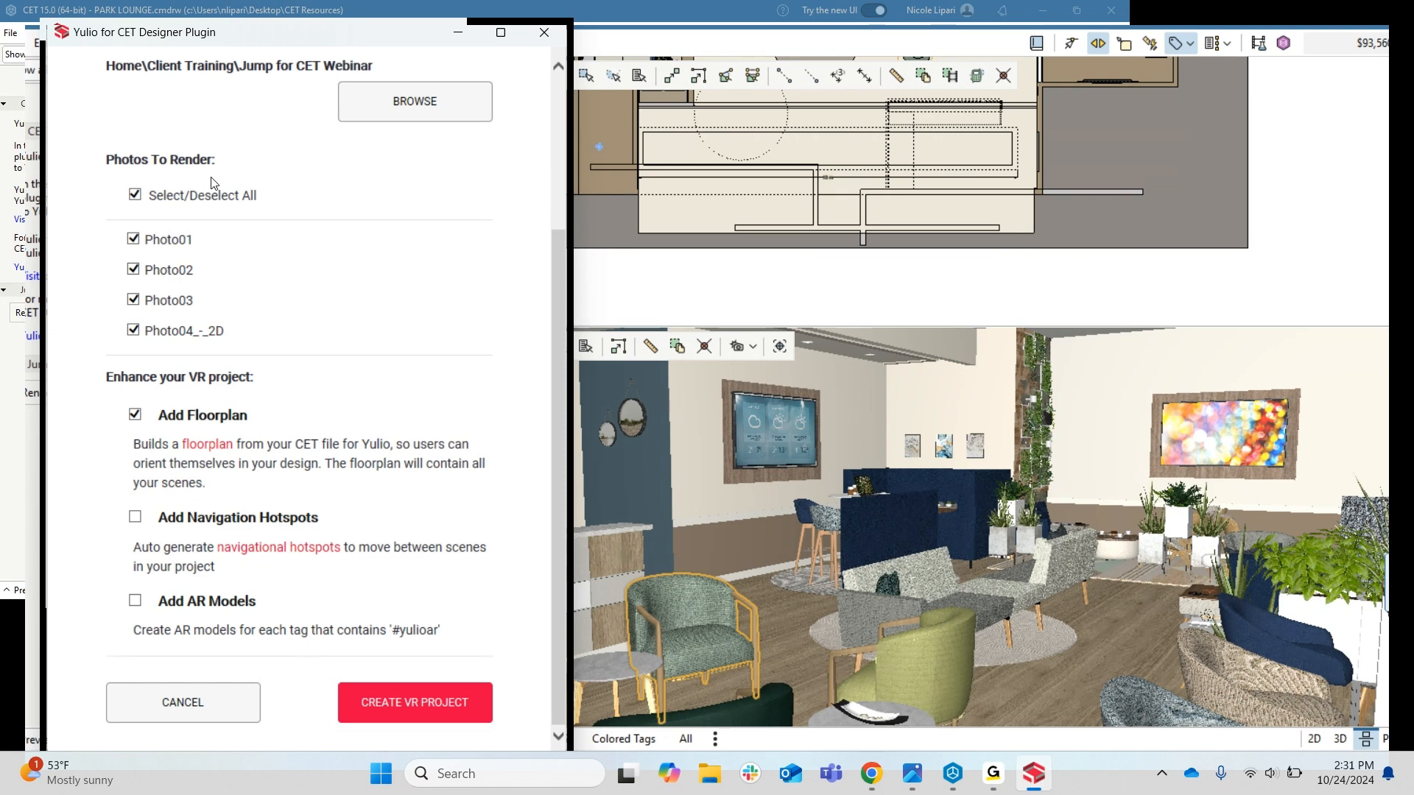
pyautogui.click(134, 331)
pyautogui.click(140, 521)
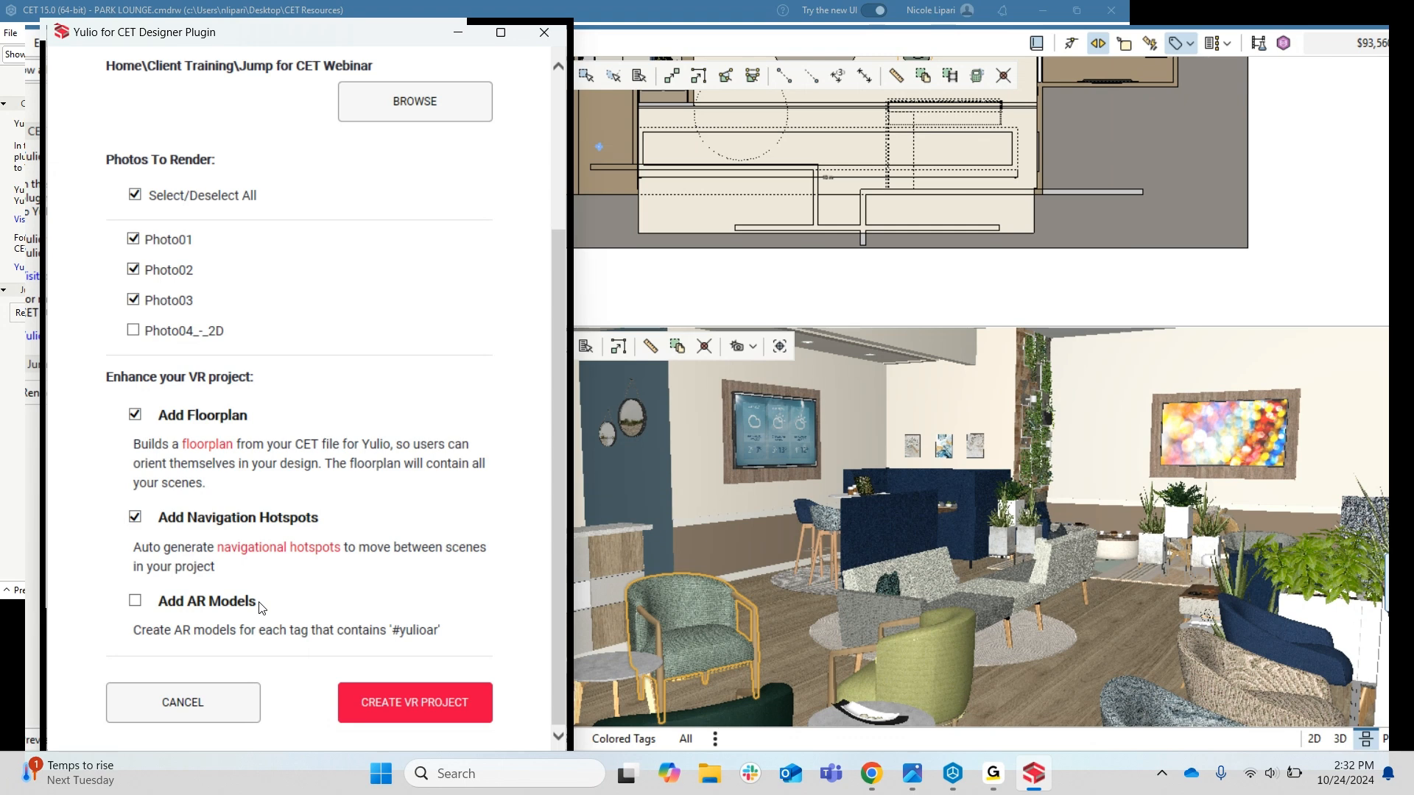
# Enable Add AR Models for the VR project and review the enhancement settings
pyautogui.click(137, 602)
pyautogui.scroll(3, 296, 535)
pyautogui.scroll(-3, 296, 535)
pyautogui.scroll(3, 467, 471)
pyautogui.scroll(-3, 472, 486)
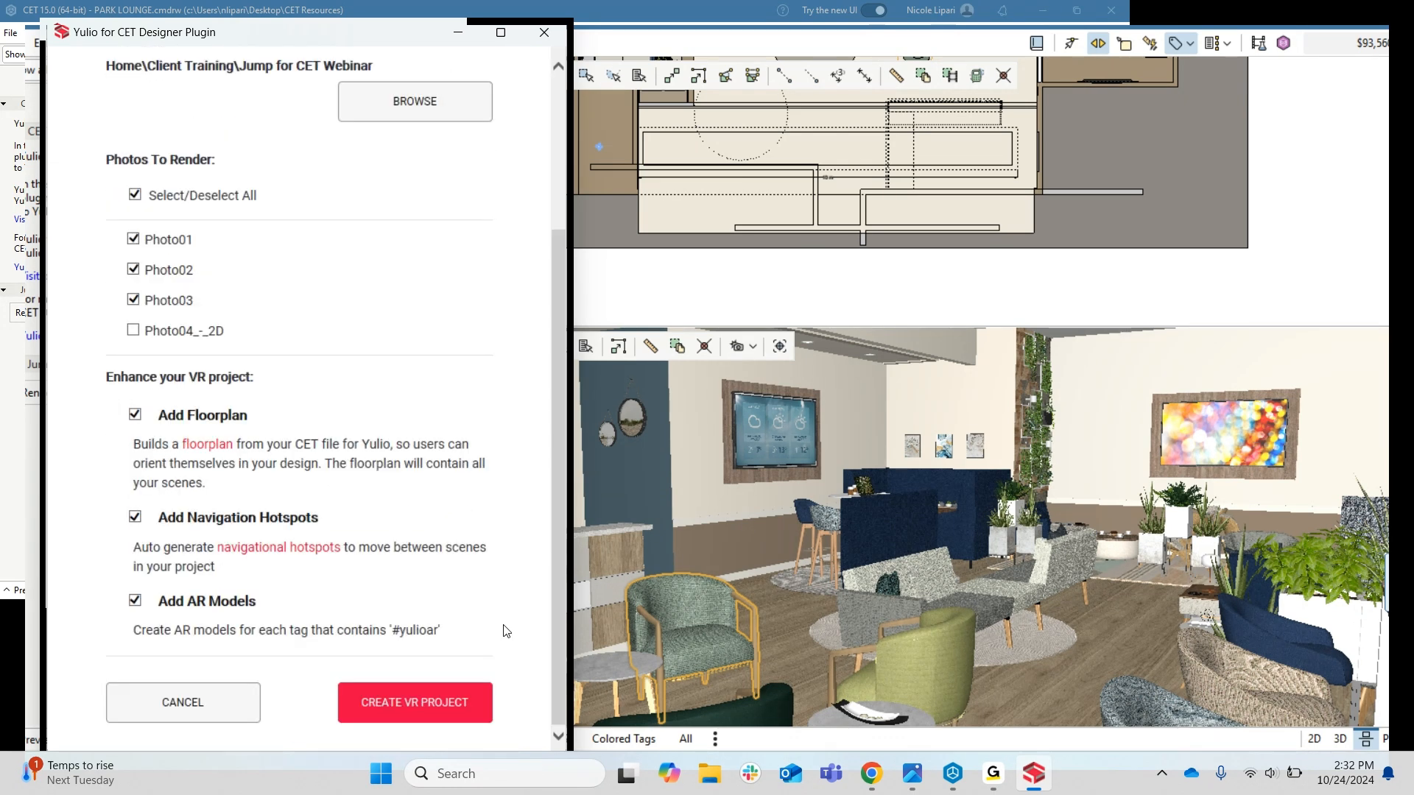
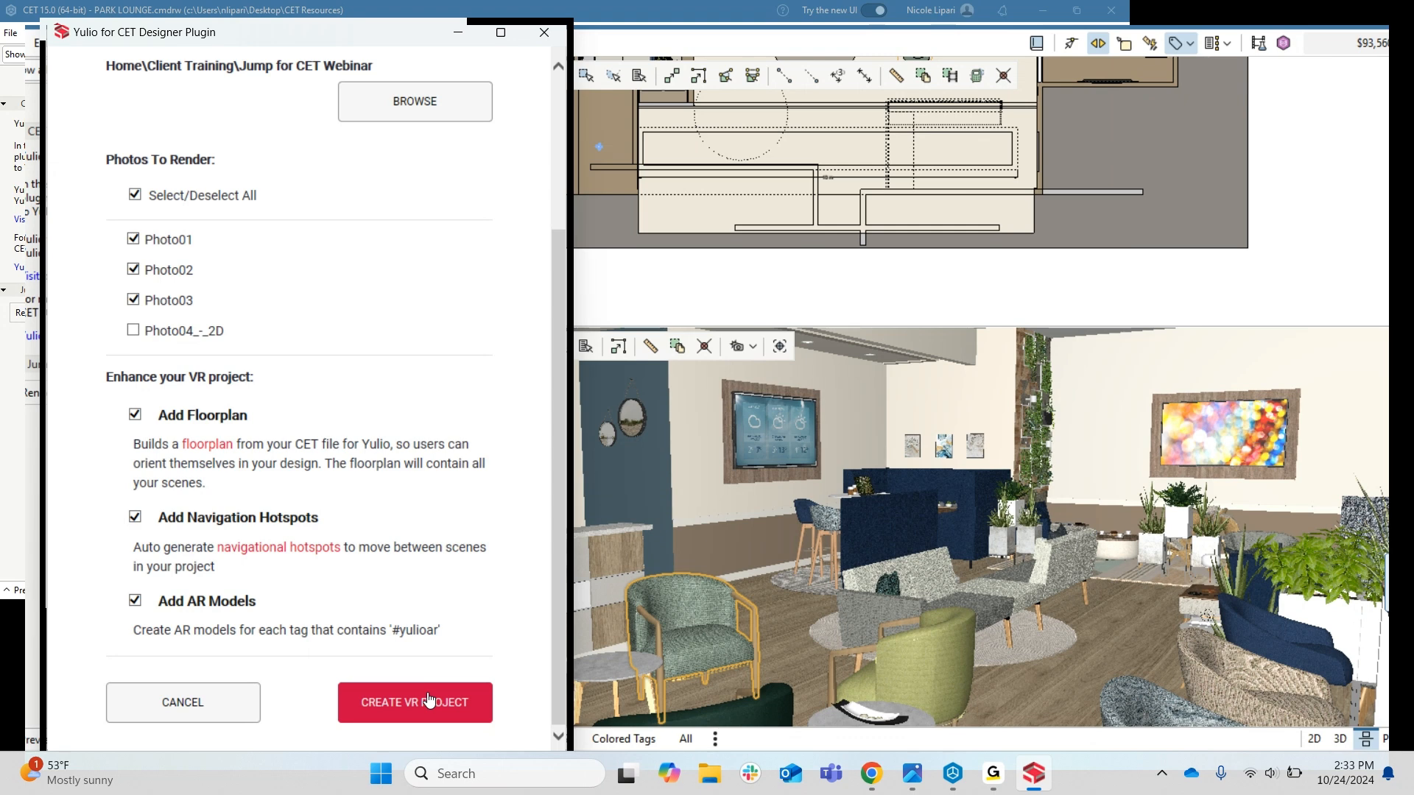
# Close the Yulio plugin and CET without saving the changes to PARK LOUNGE.cmdrw
pyautogui.click(544, 42)
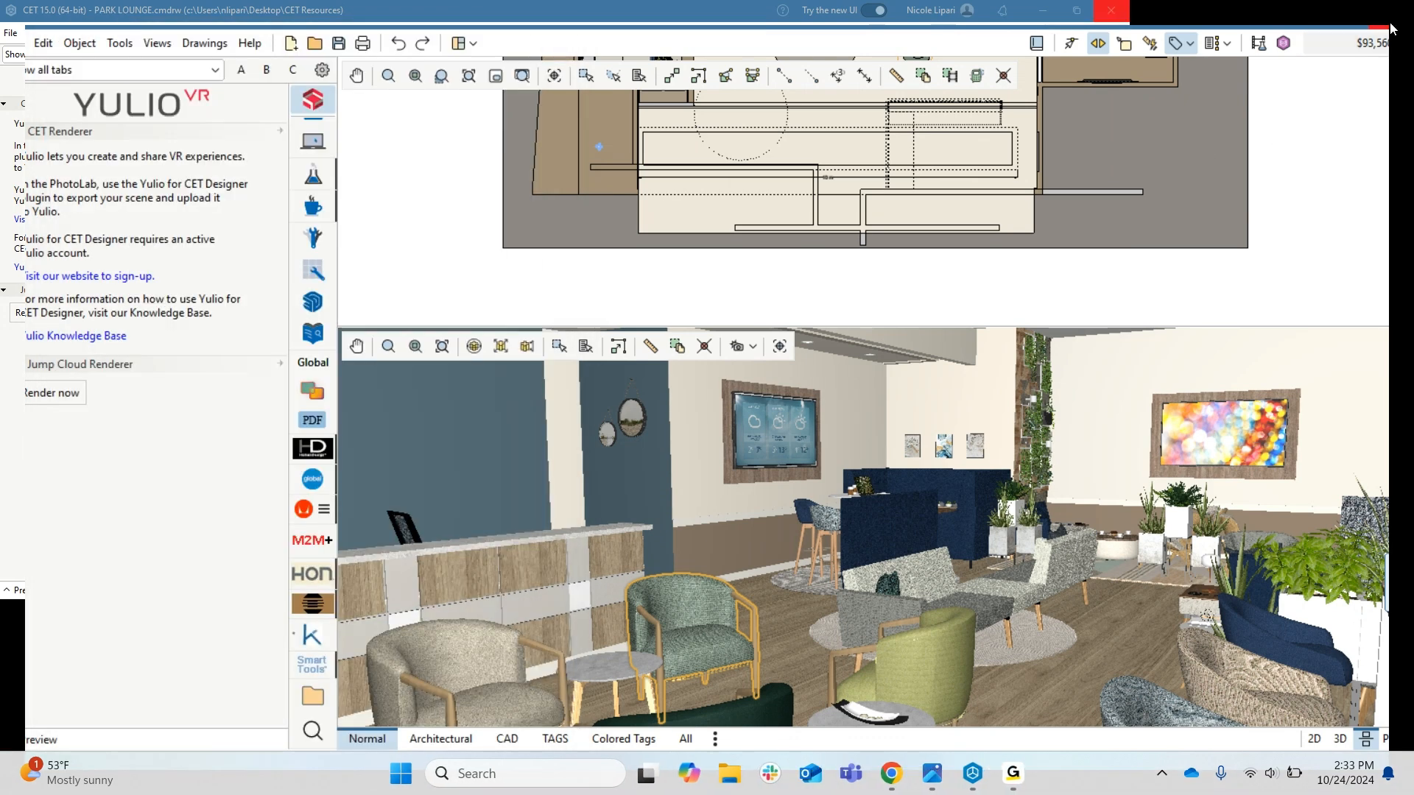
pyautogui.click(1111, 10)
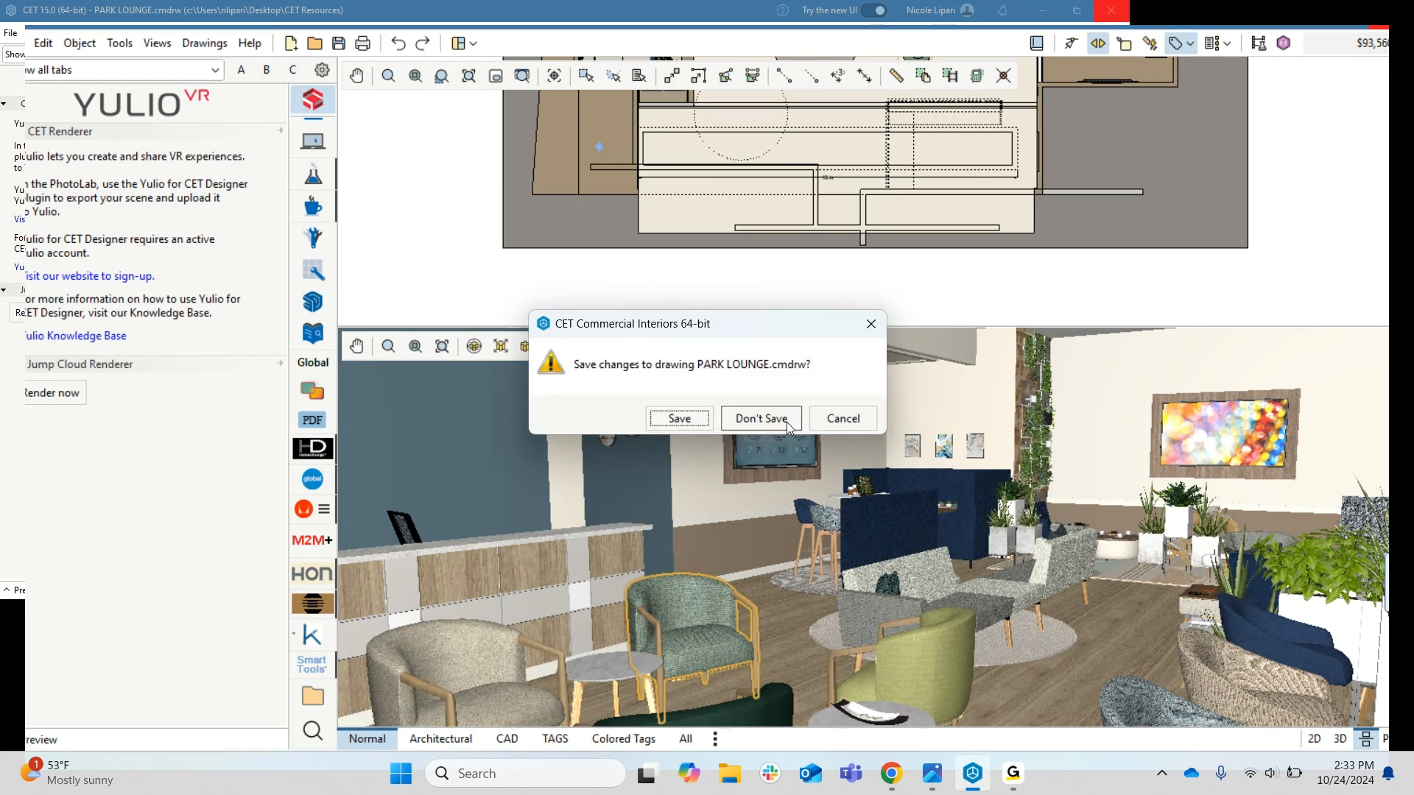
pyautogui.click(866, 427)
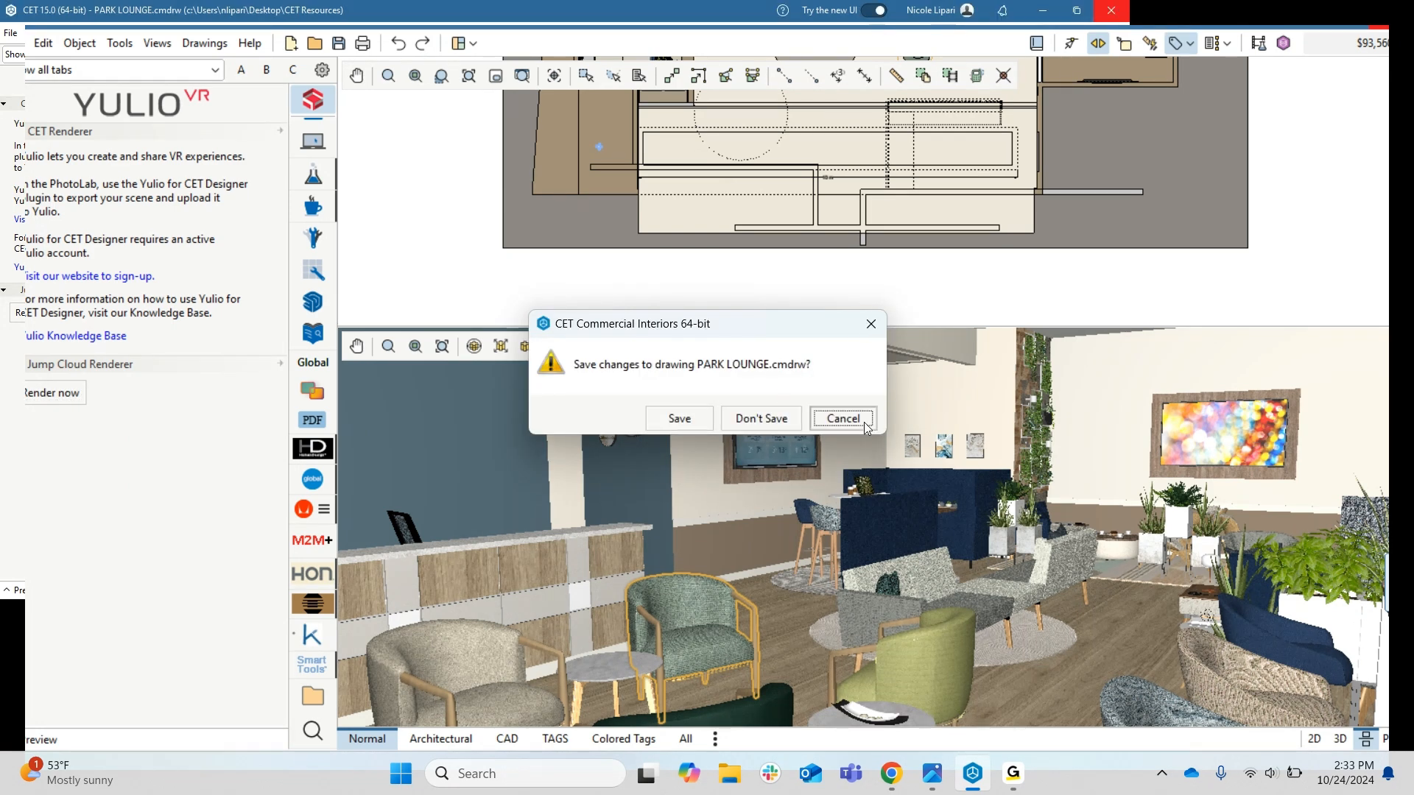
pyautogui.click(1387, 14)
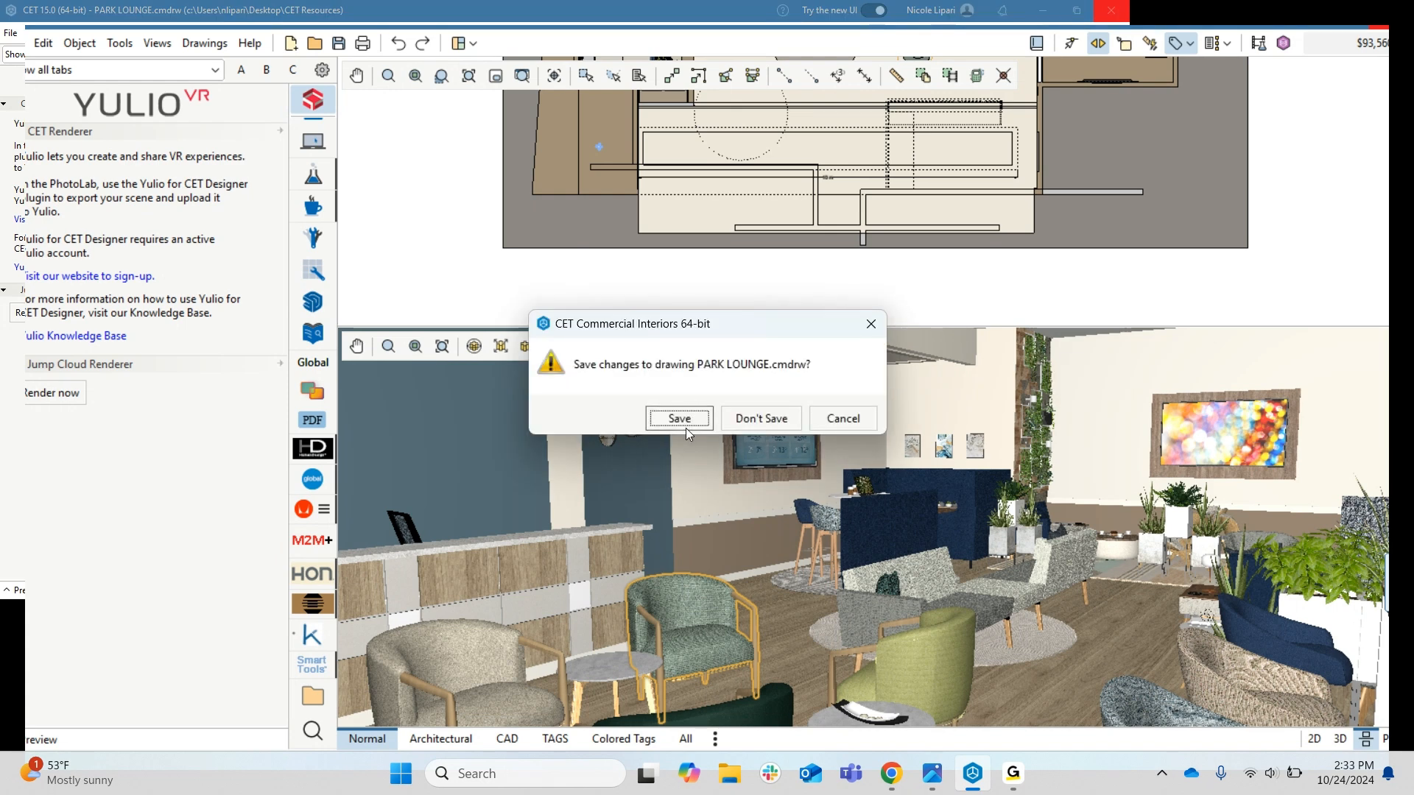
pyautogui.click(741, 427)
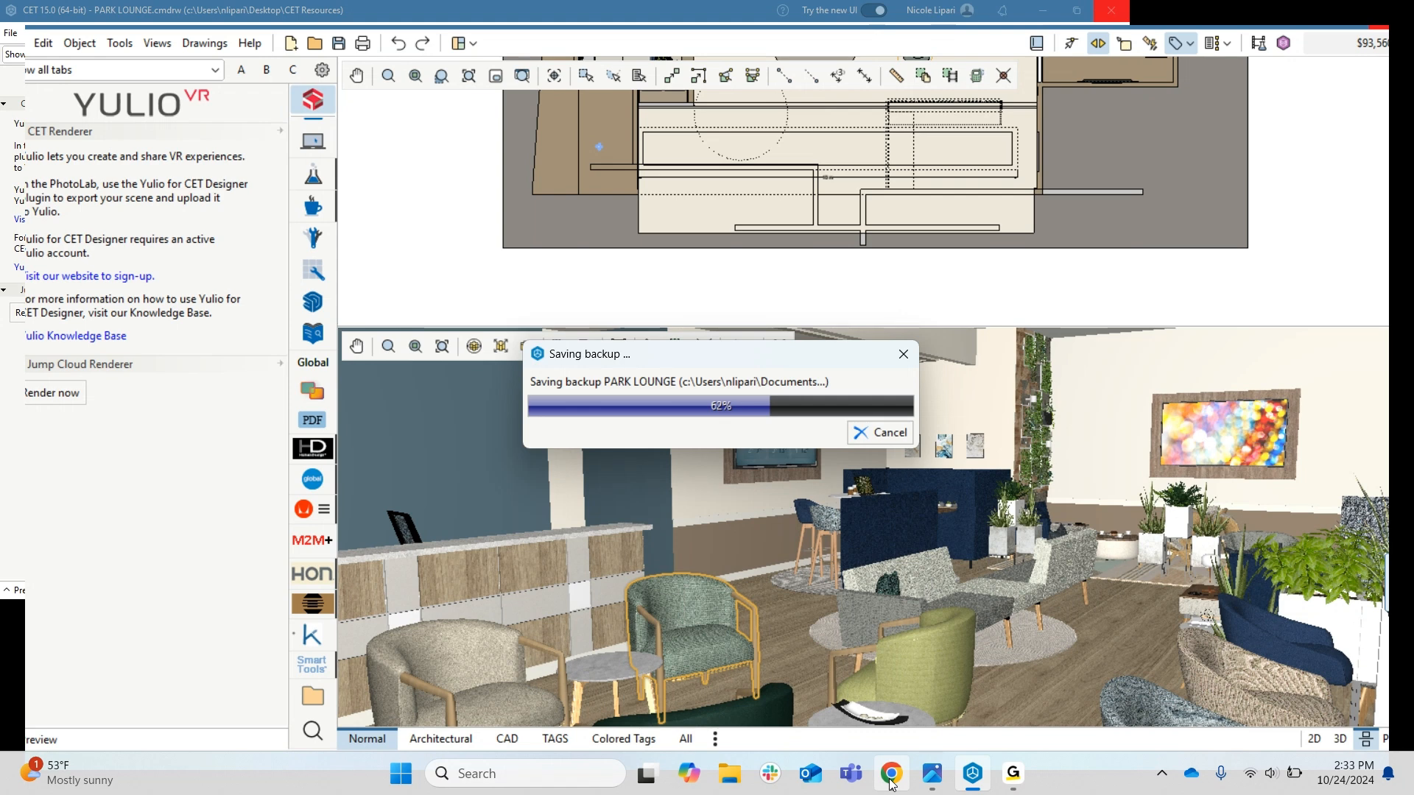
# Switch to the Yulio projects page in Chrome, check the Park Lounge project's available actions, and open the project in the VR viewer
pyautogui.click(892, 775)
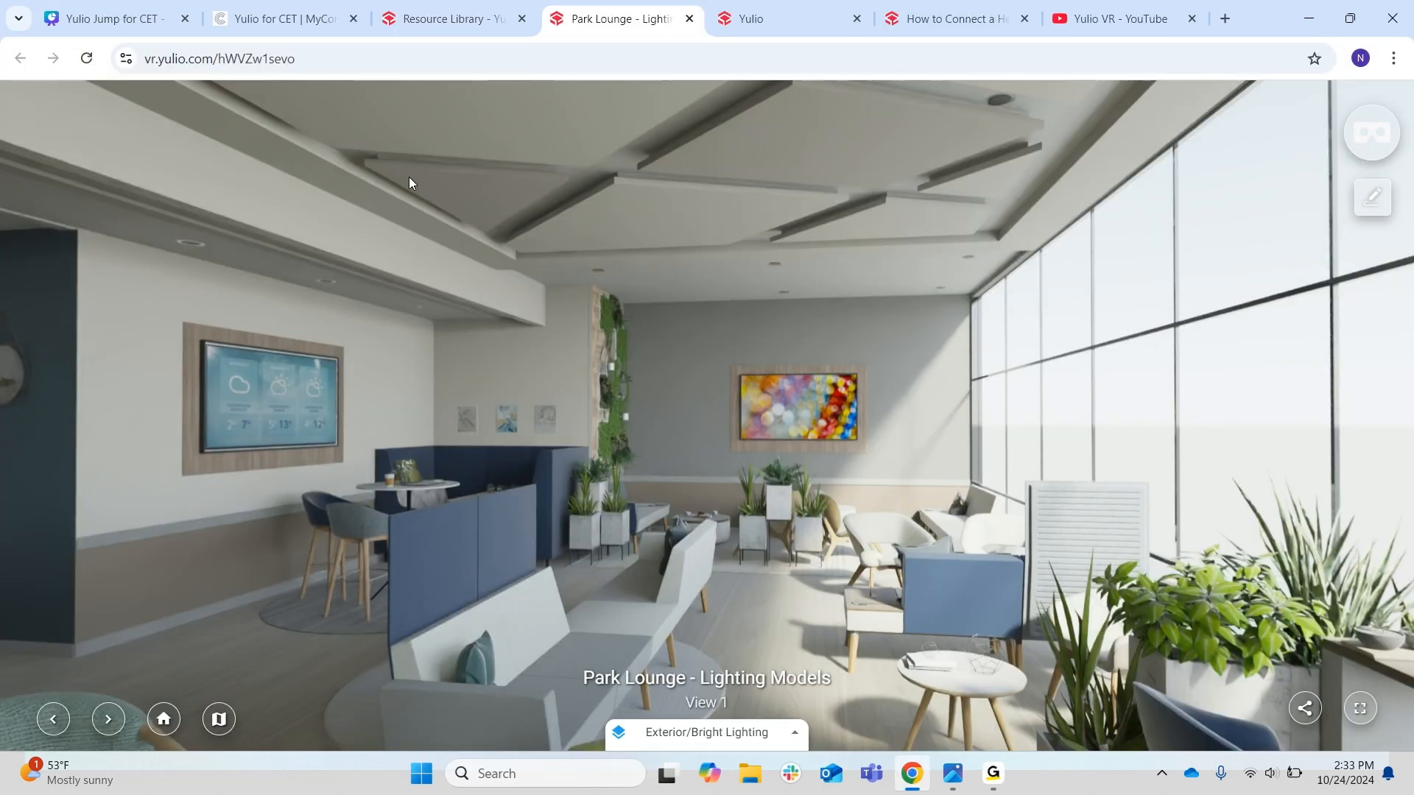
pyautogui.click(757, 9)
pyautogui.click(866, 321)
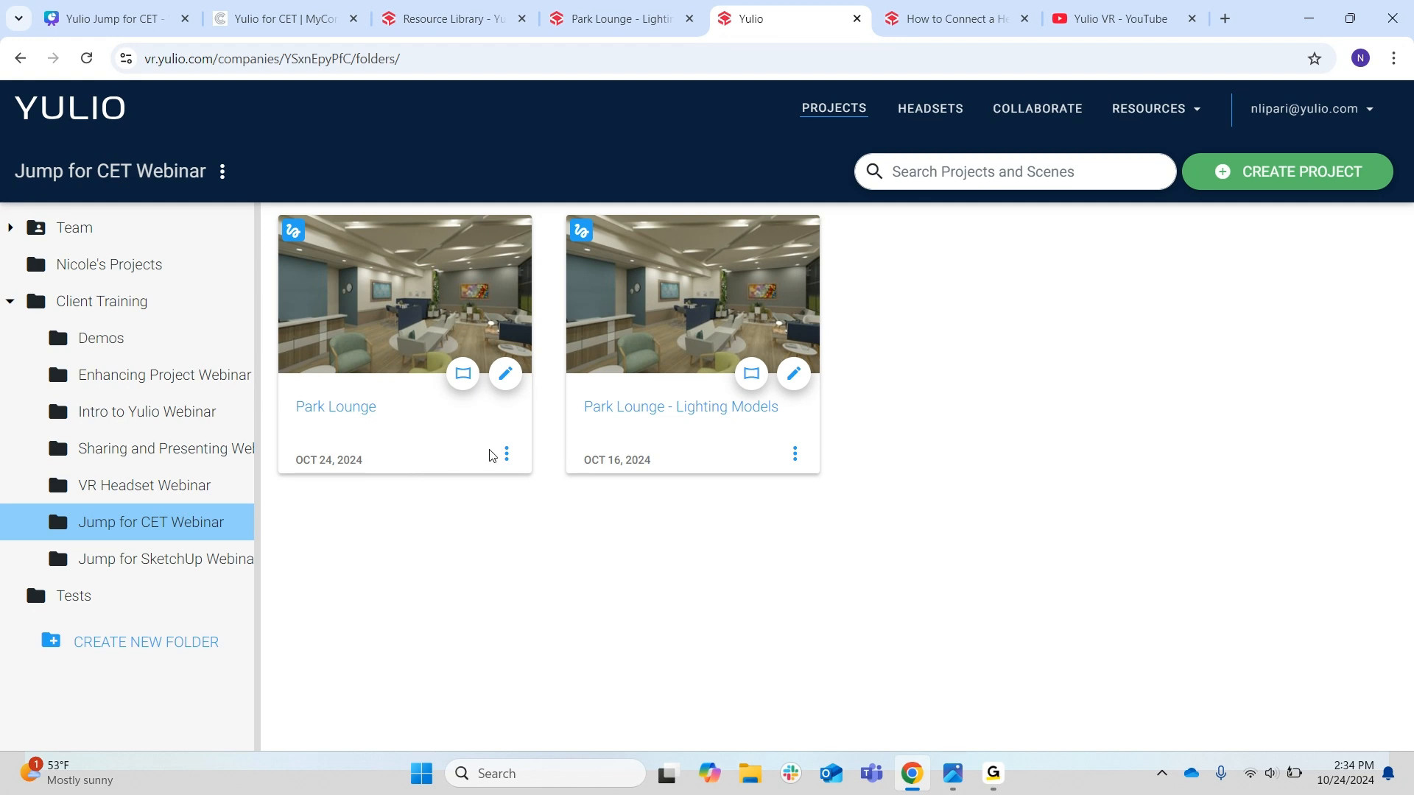
pyautogui.click(508, 454)
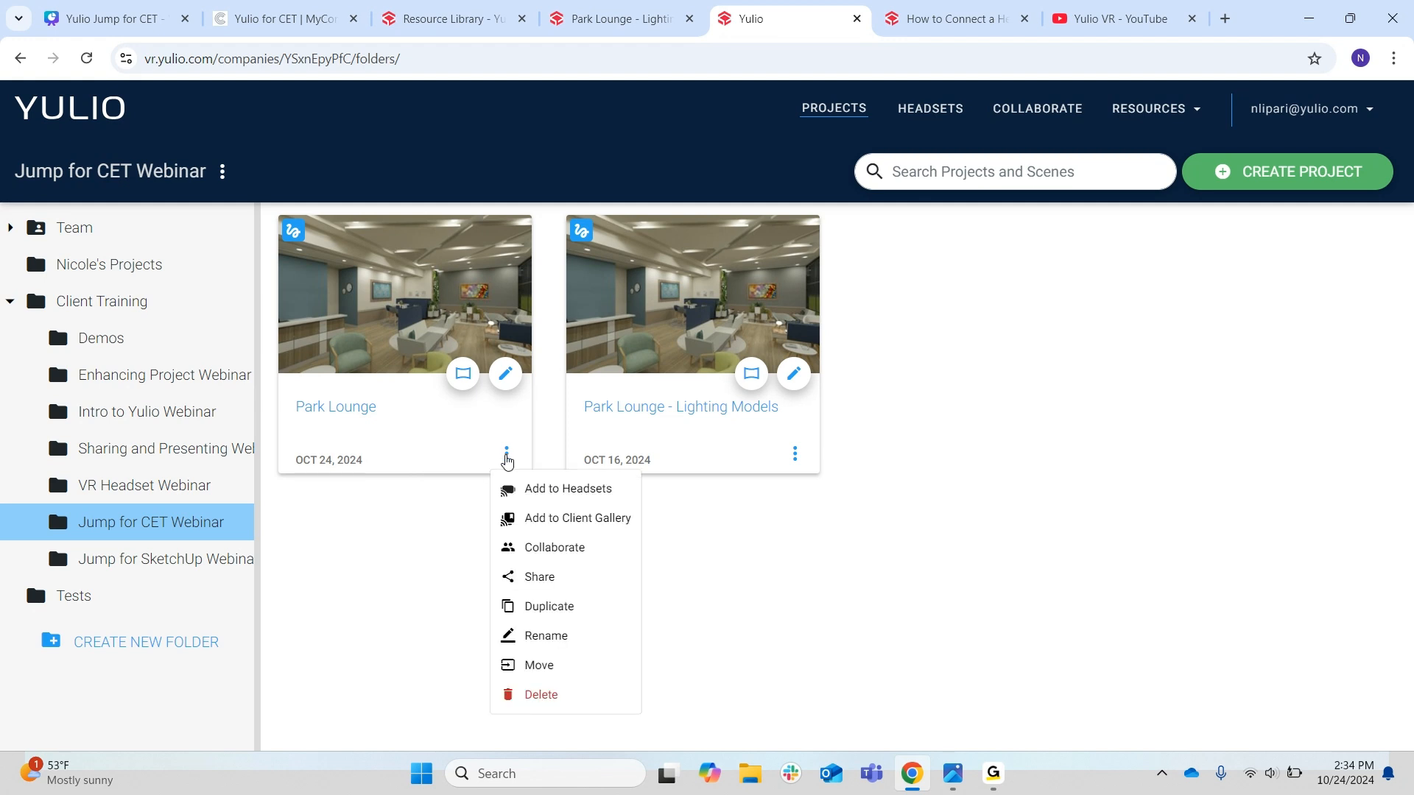
pyautogui.click(464, 471)
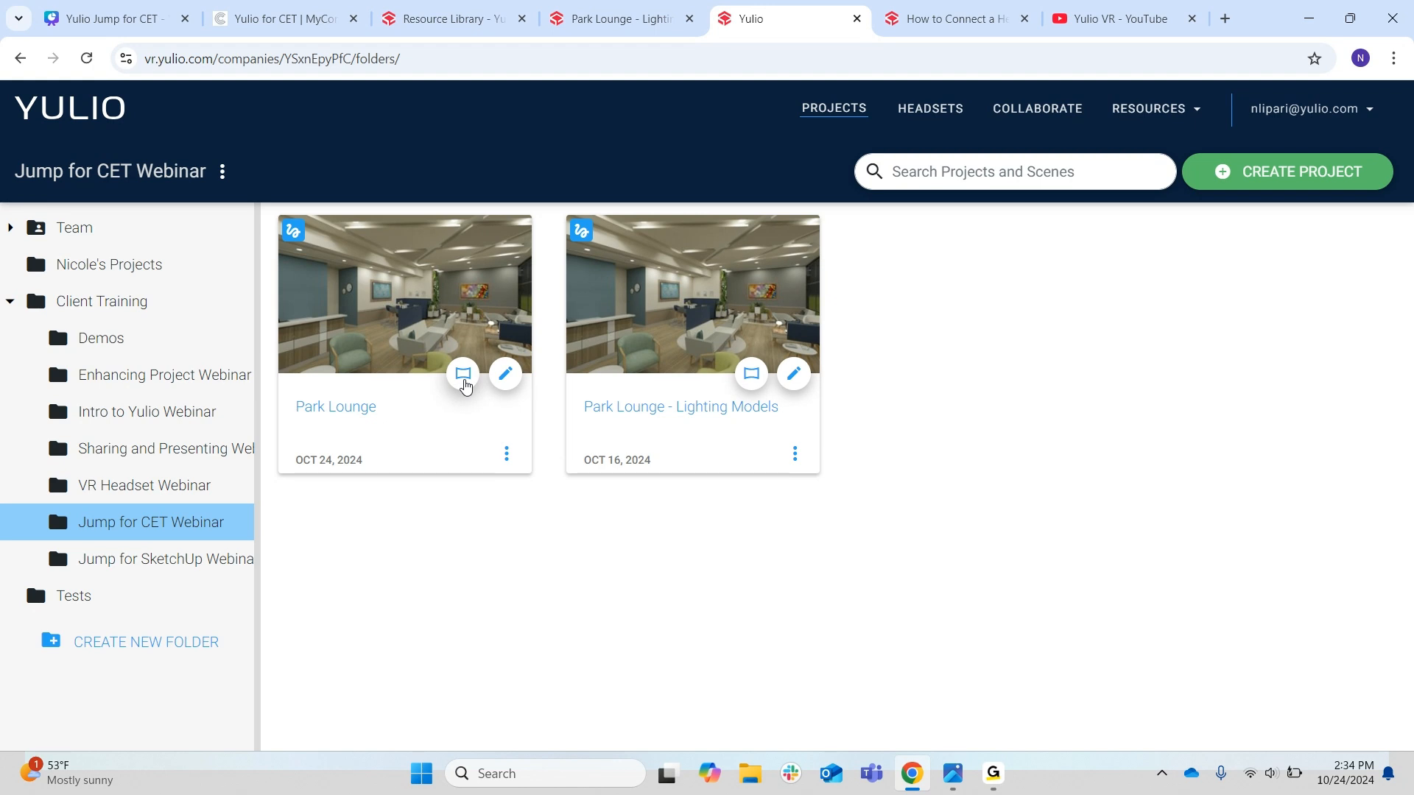
pyautogui.click(463, 375)
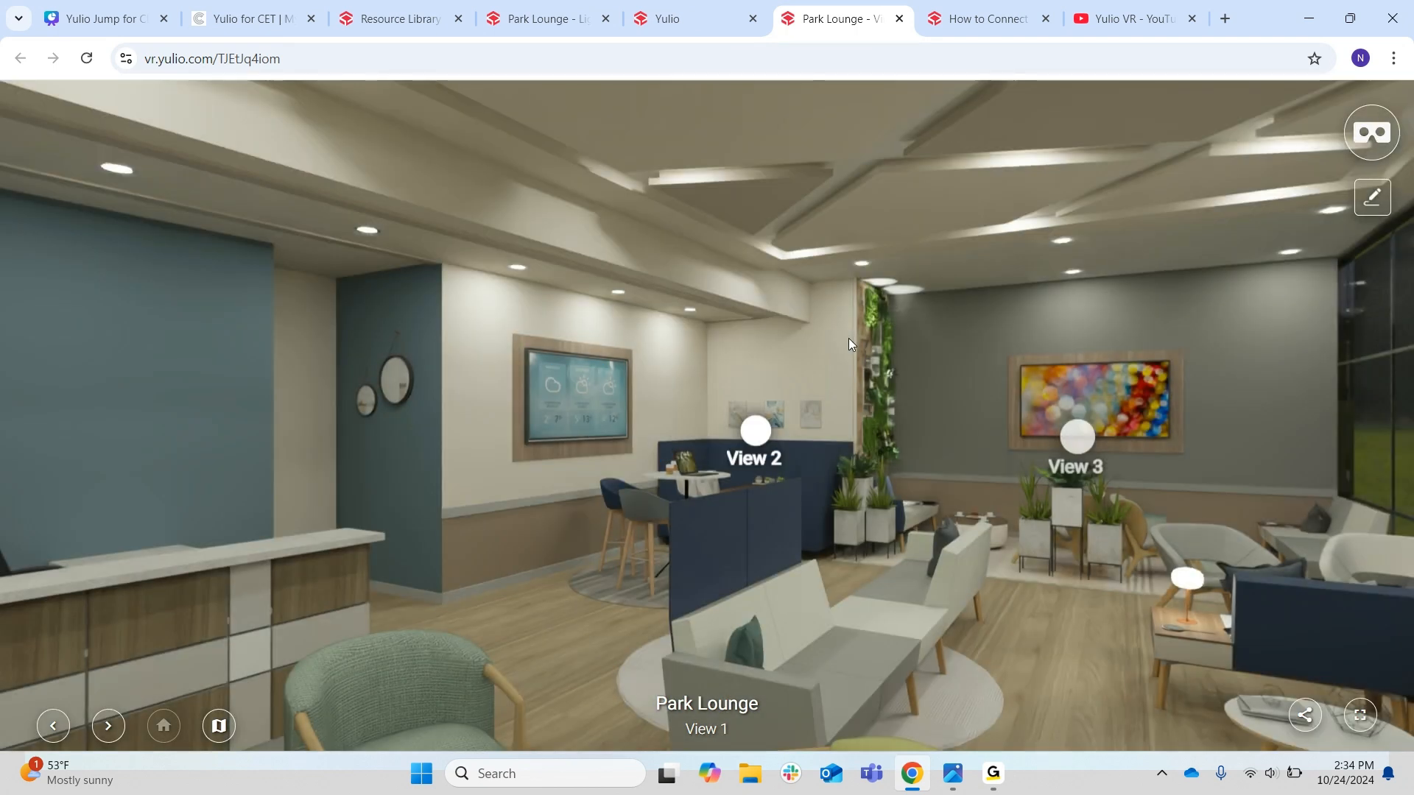
# Return to the Yulio projects page, open the Park Lounge project for editing, and review its list of scenes
pyautogui.click(683, 33)
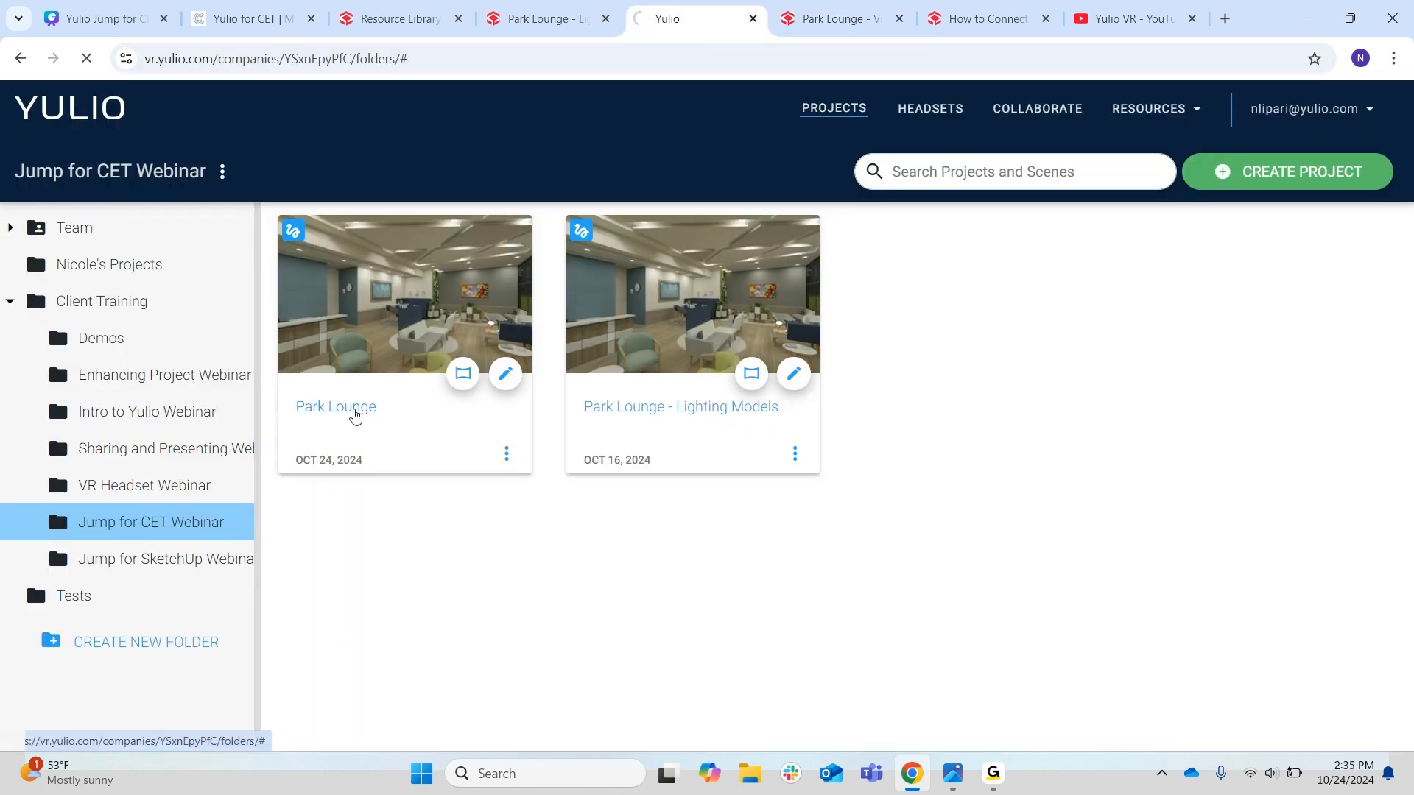
pyautogui.click(354, 410)
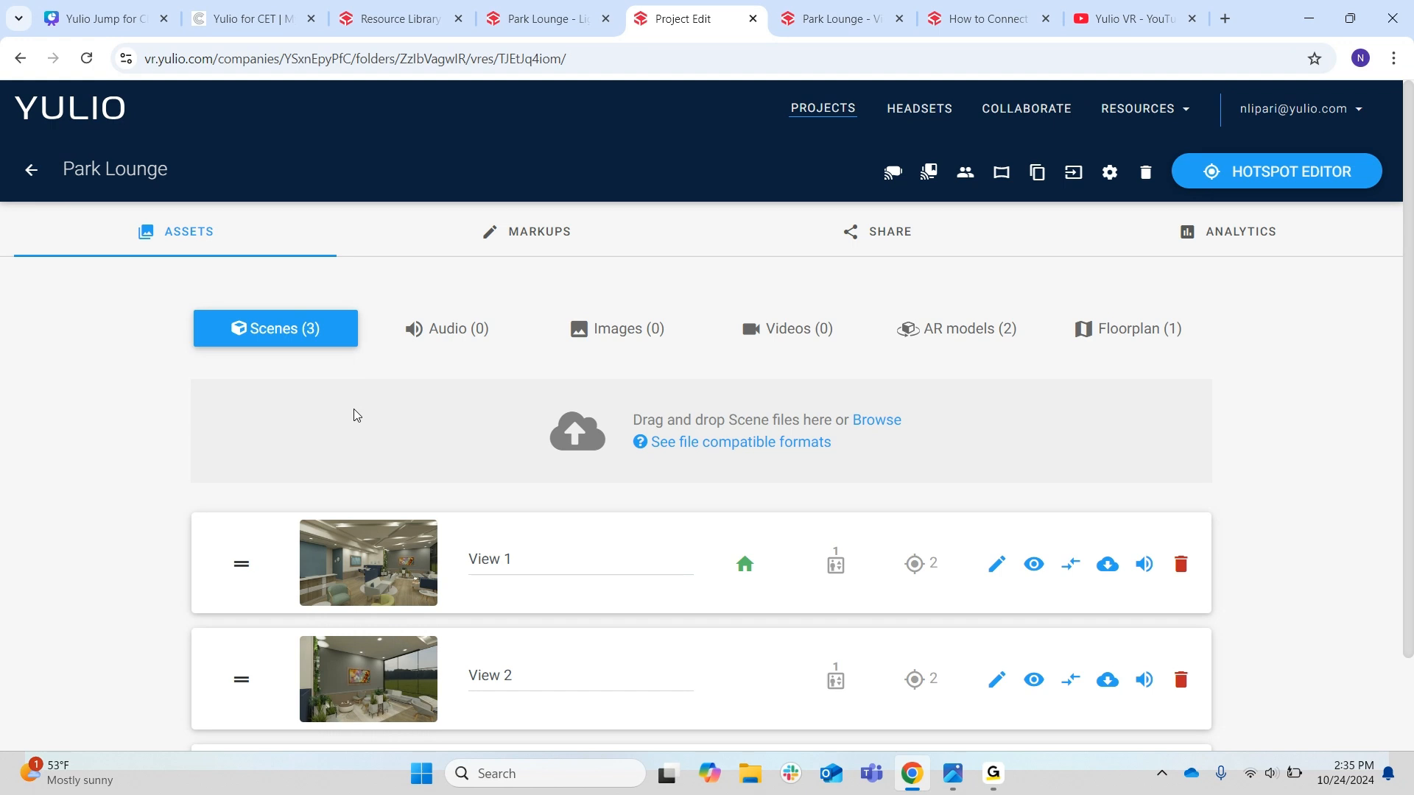
pyautogui.scroll(-2, 353, 410)
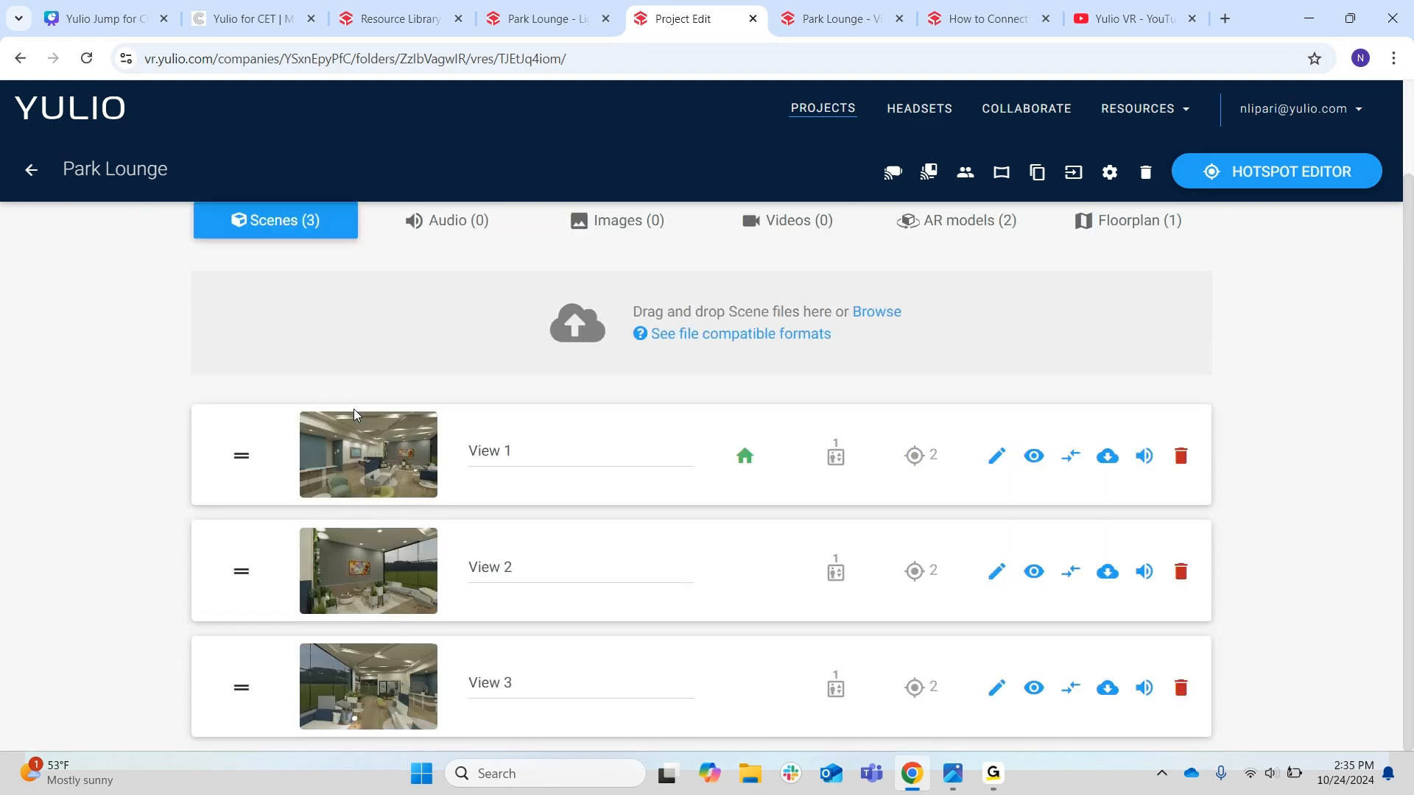
pyautogui.scroll(1, 354, 410)
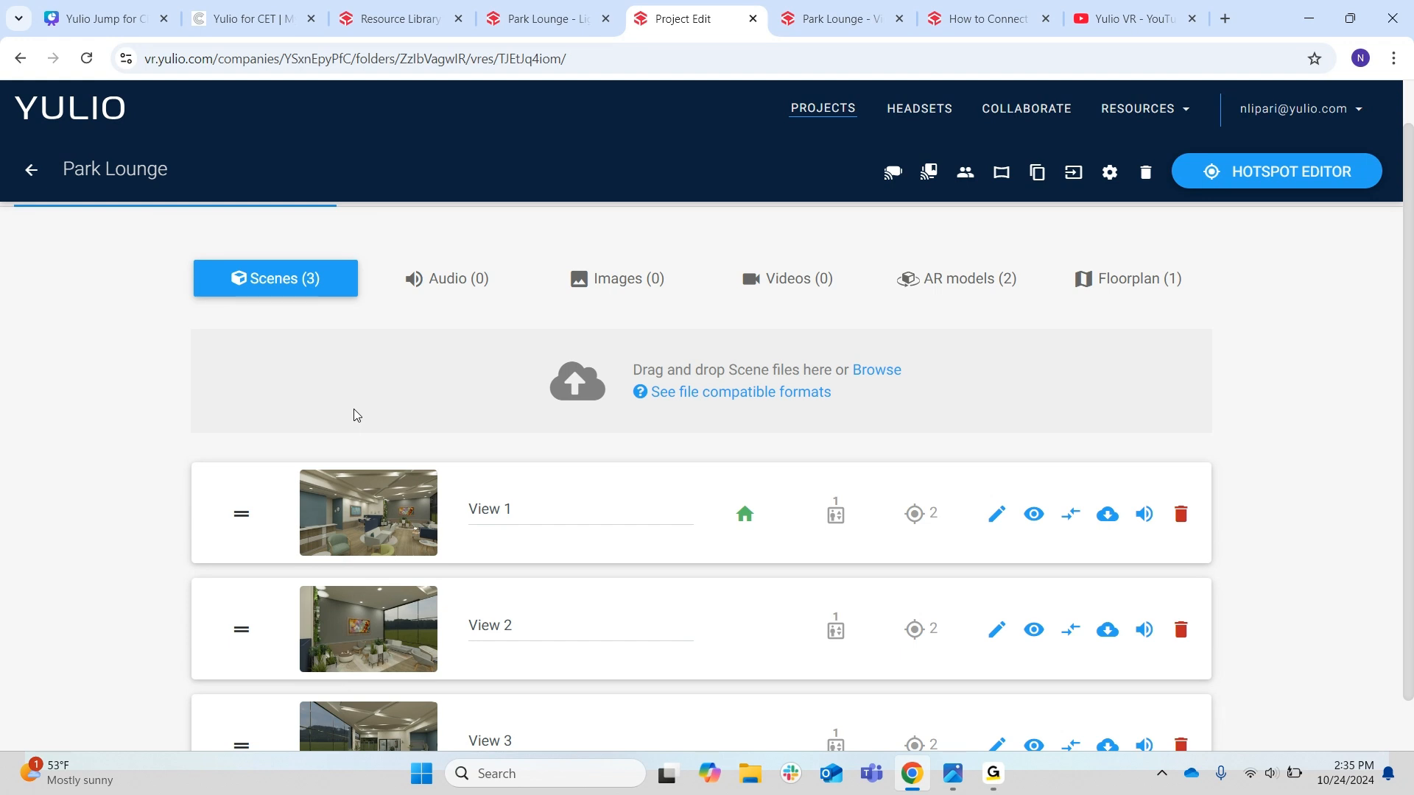
pyautogui.scroll(-1, 502, 461)
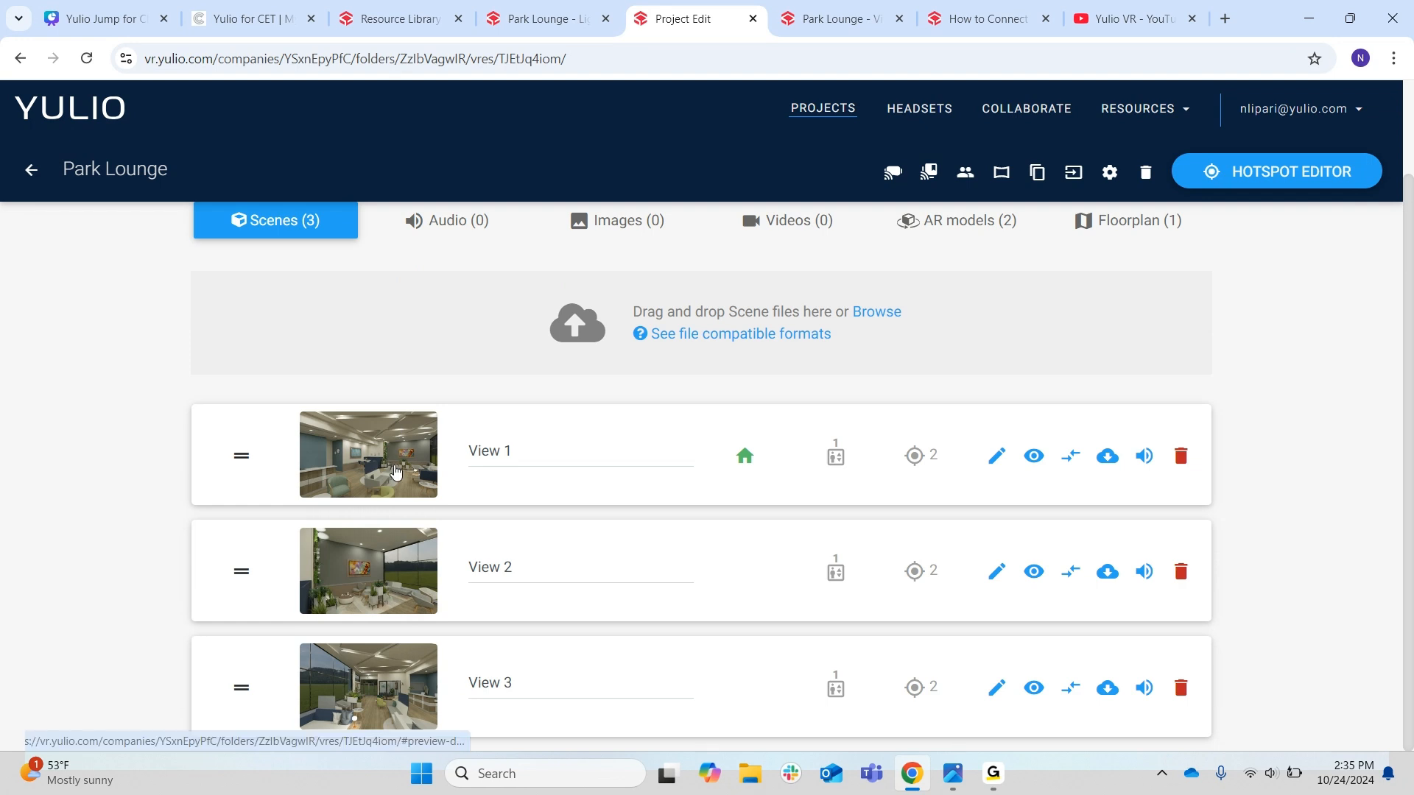
pyautogui.scroll(2, 350, 511)
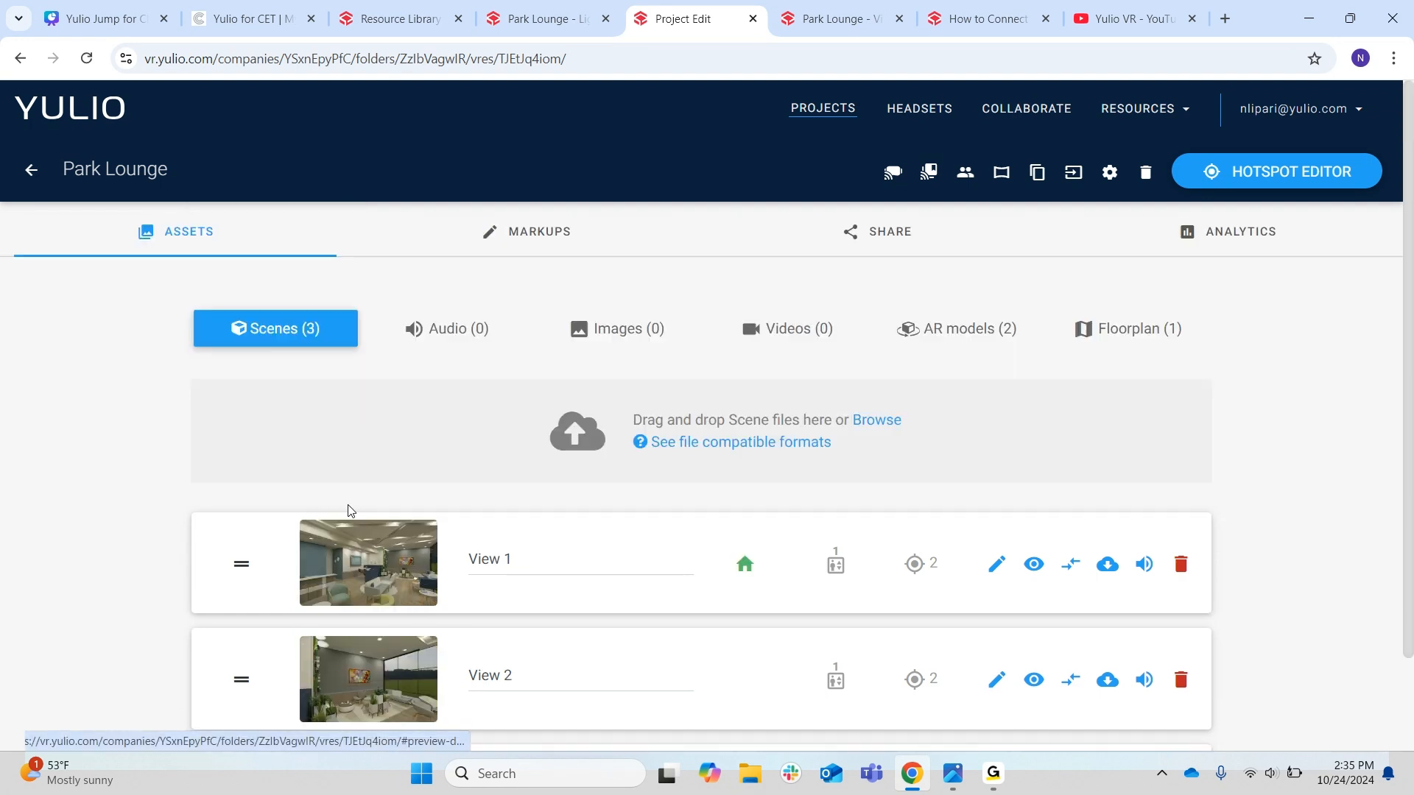
# Review the Park Lounge project's AR models, floorplan, audio, images and videos assets
pyautogui.click(921, 328)
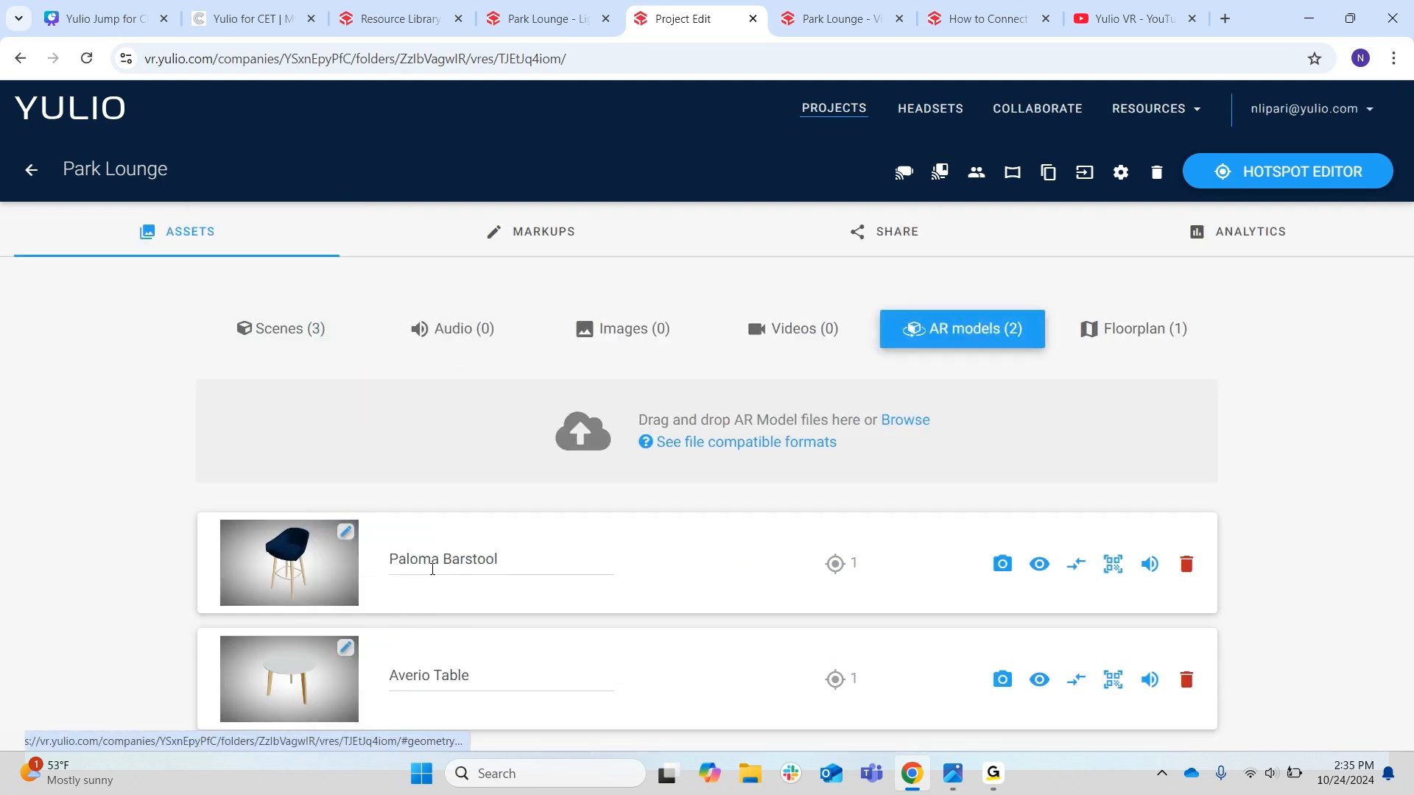
pyautogui.click(1116, 318)
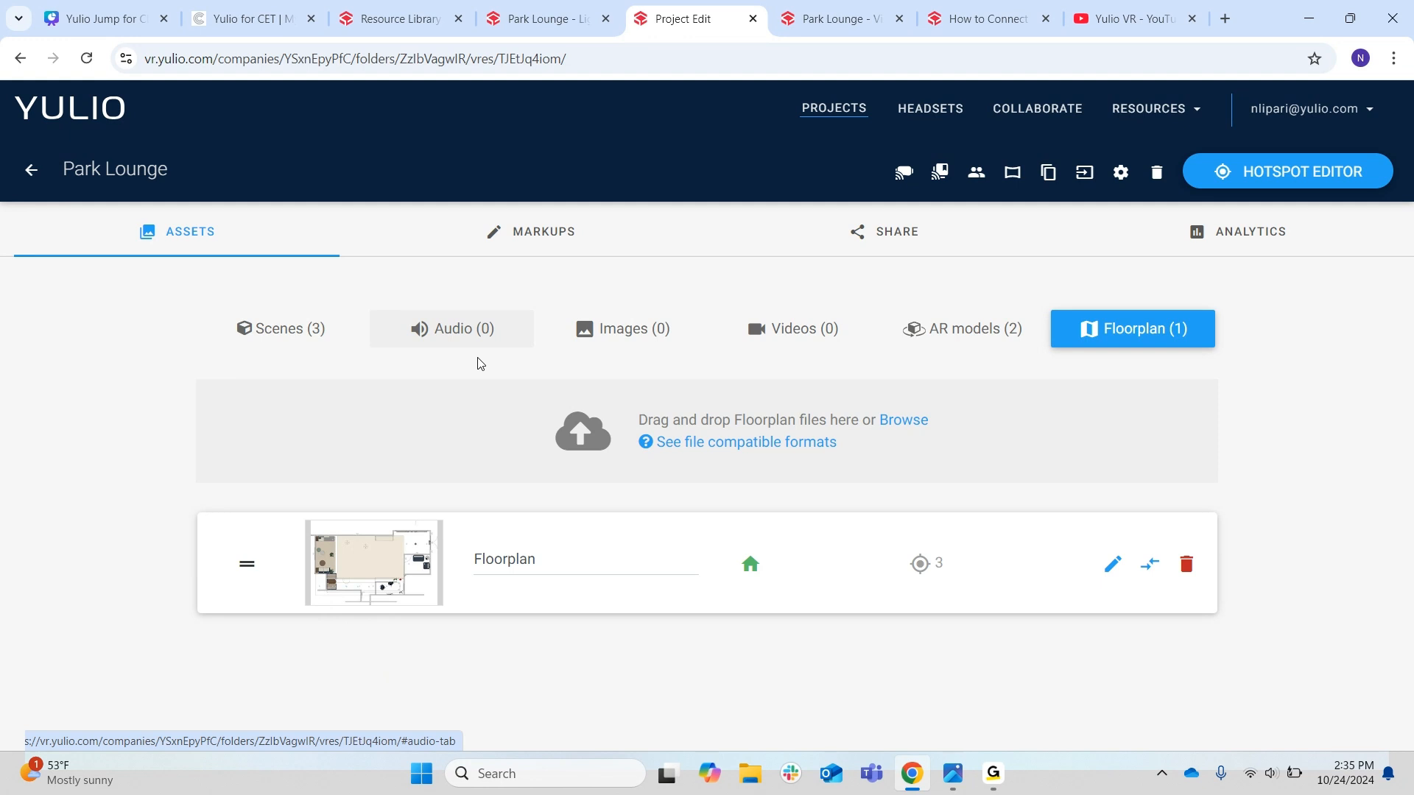
pyautogui.click(457, 327)
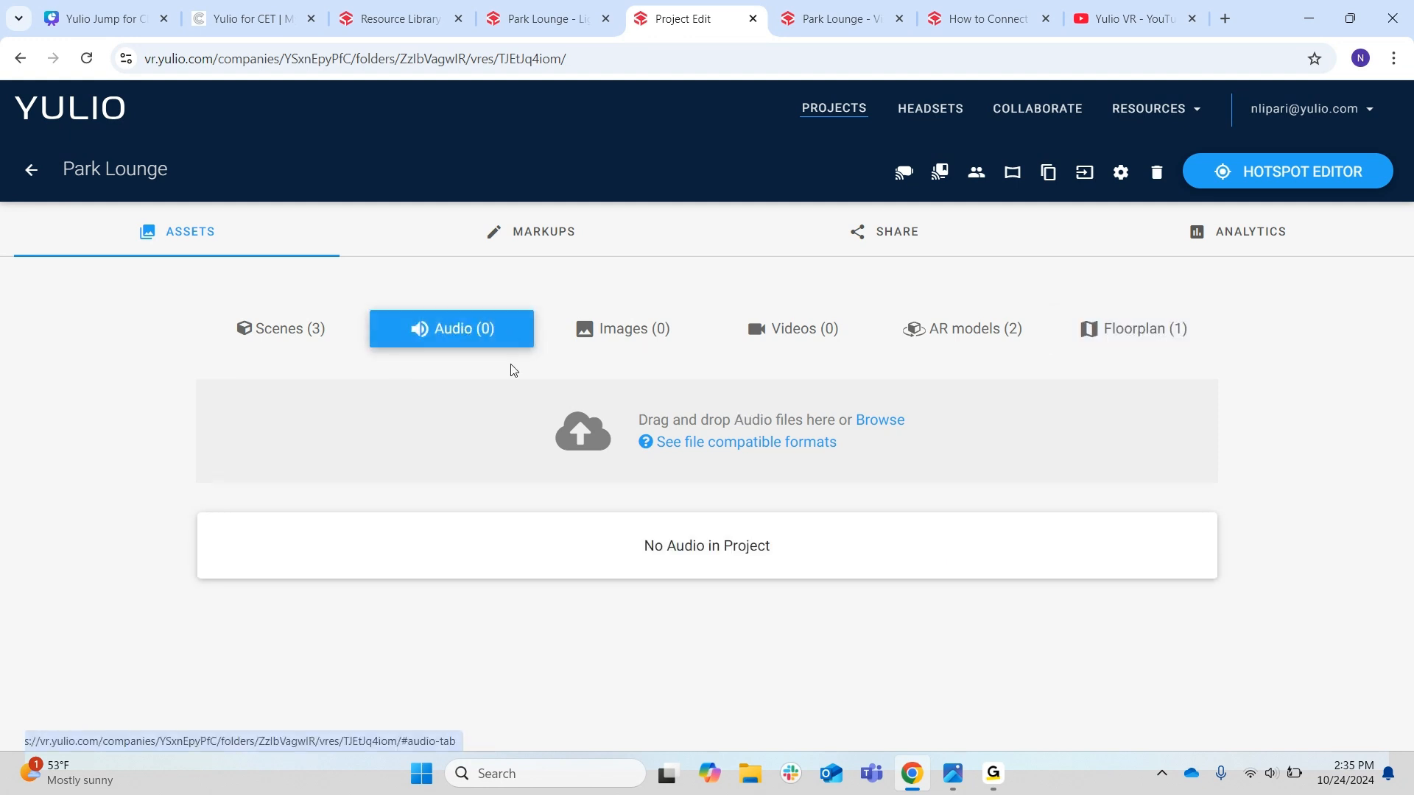
pyautogui.click(624, 327)
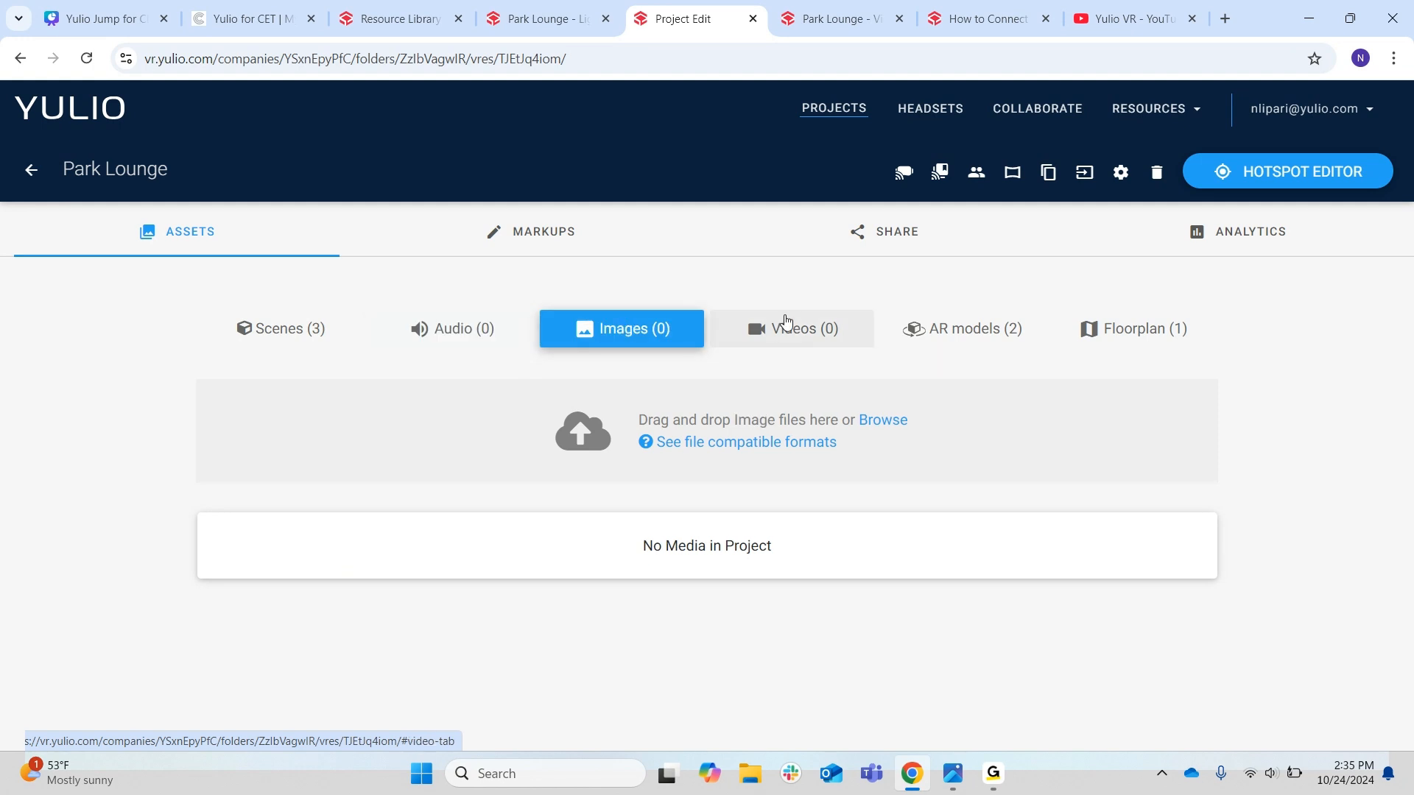
pyautogui.click(787, 324)
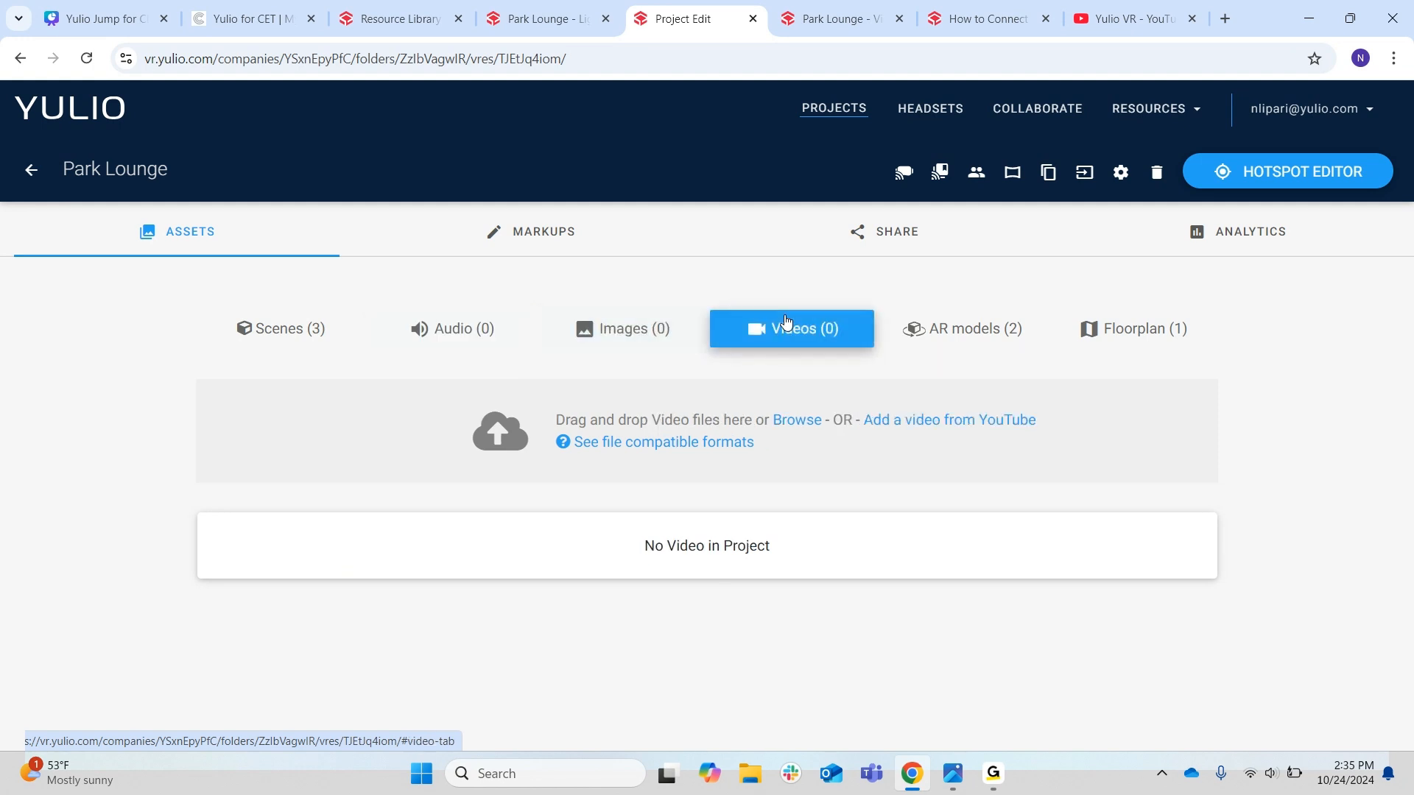
pyautogui.click(689, 332)
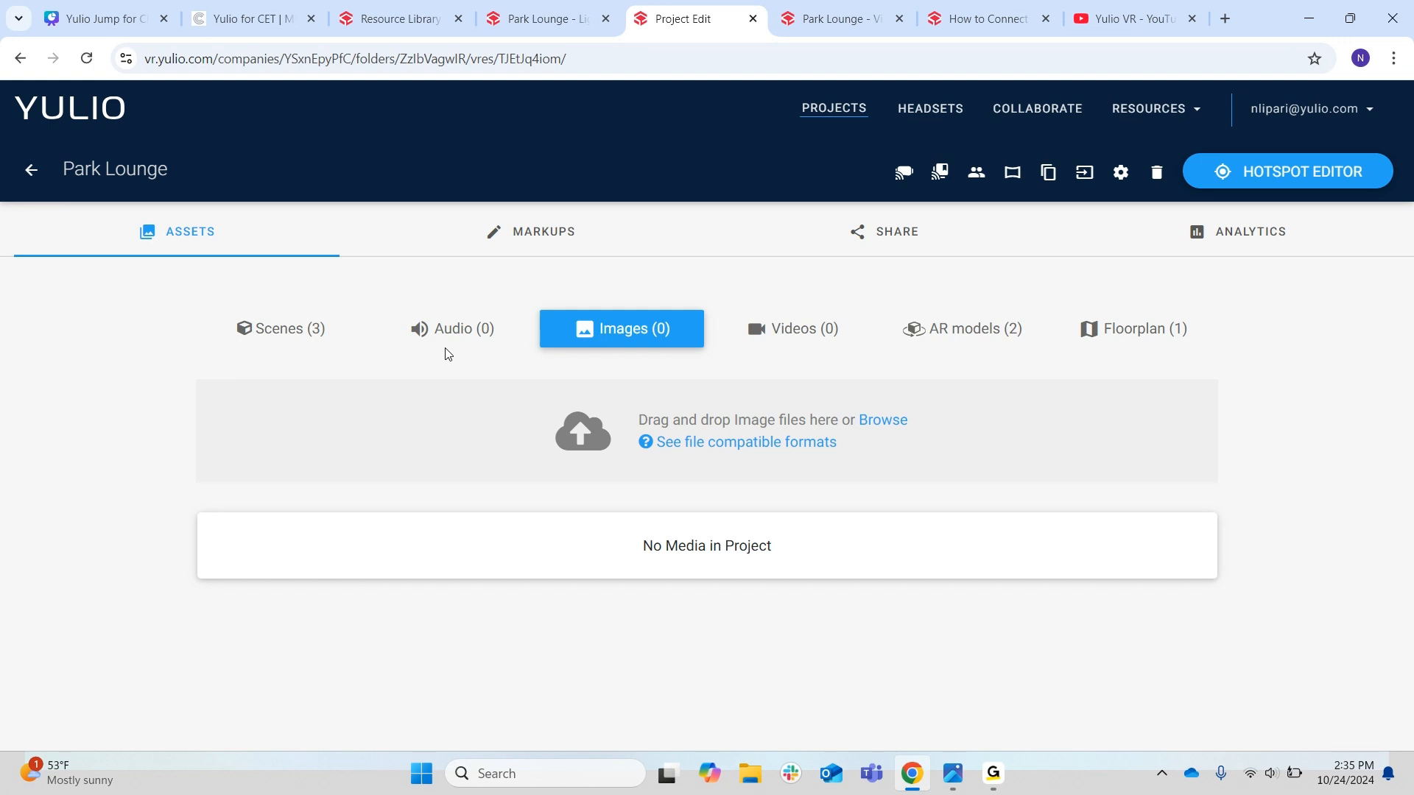
# Return to the Park Lounge VR viewer and look all the way around View 1, including the reception, exit and window bar
pyautogui.click(1014, 174)
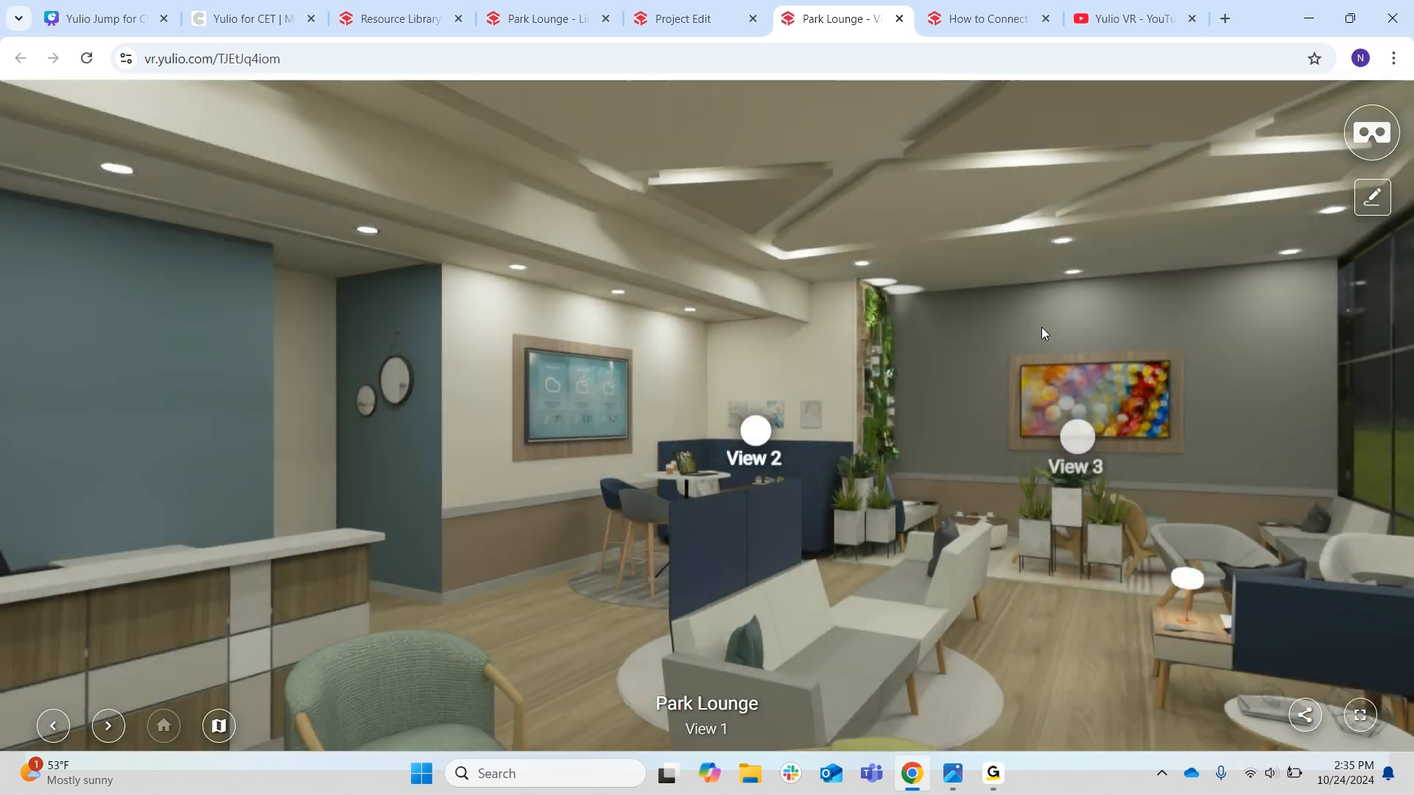
pyautogui.moveTo(1041, 327); pyautogui.dragTo(819, 310)
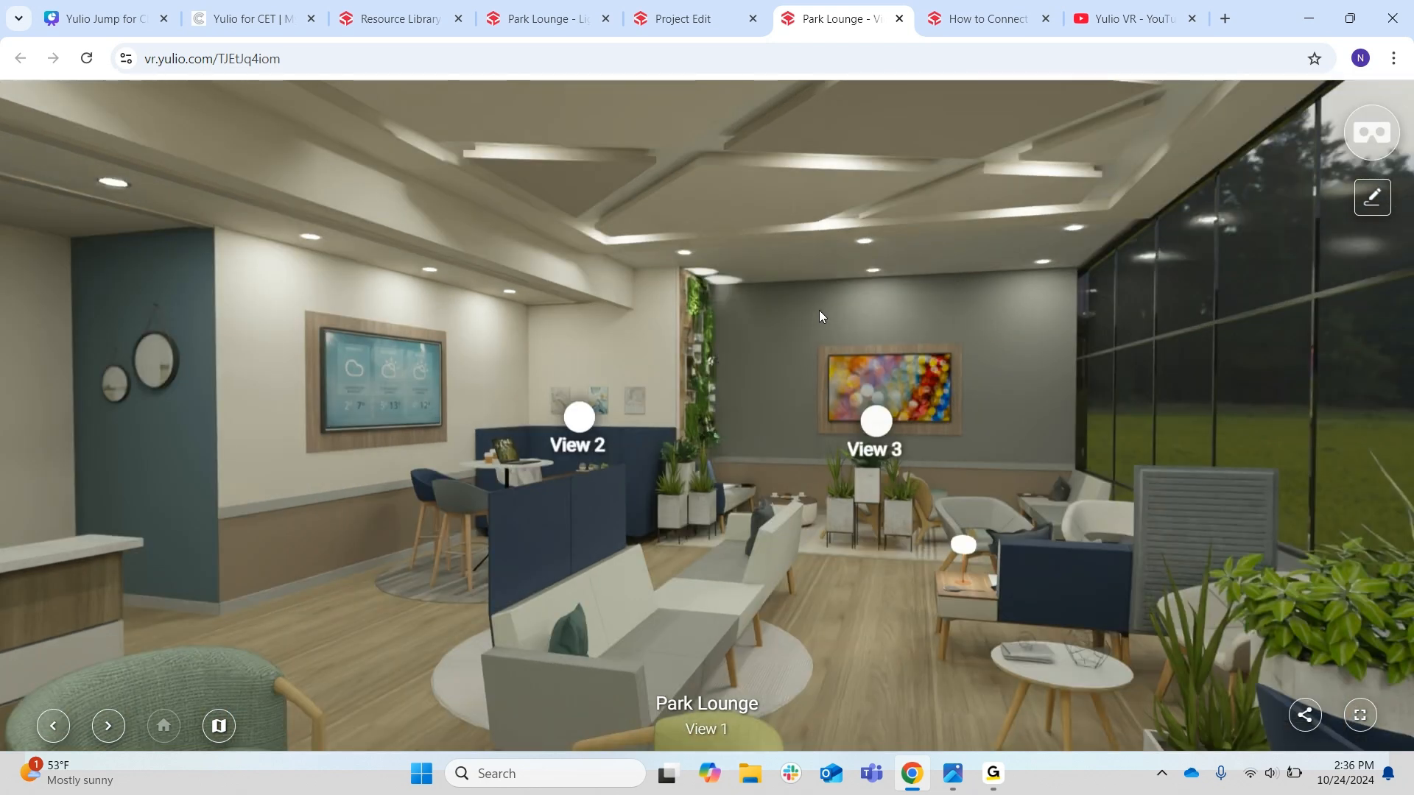
pyautogui.moveTo(987, 321); pyautogui.dragTo(1047, 322)
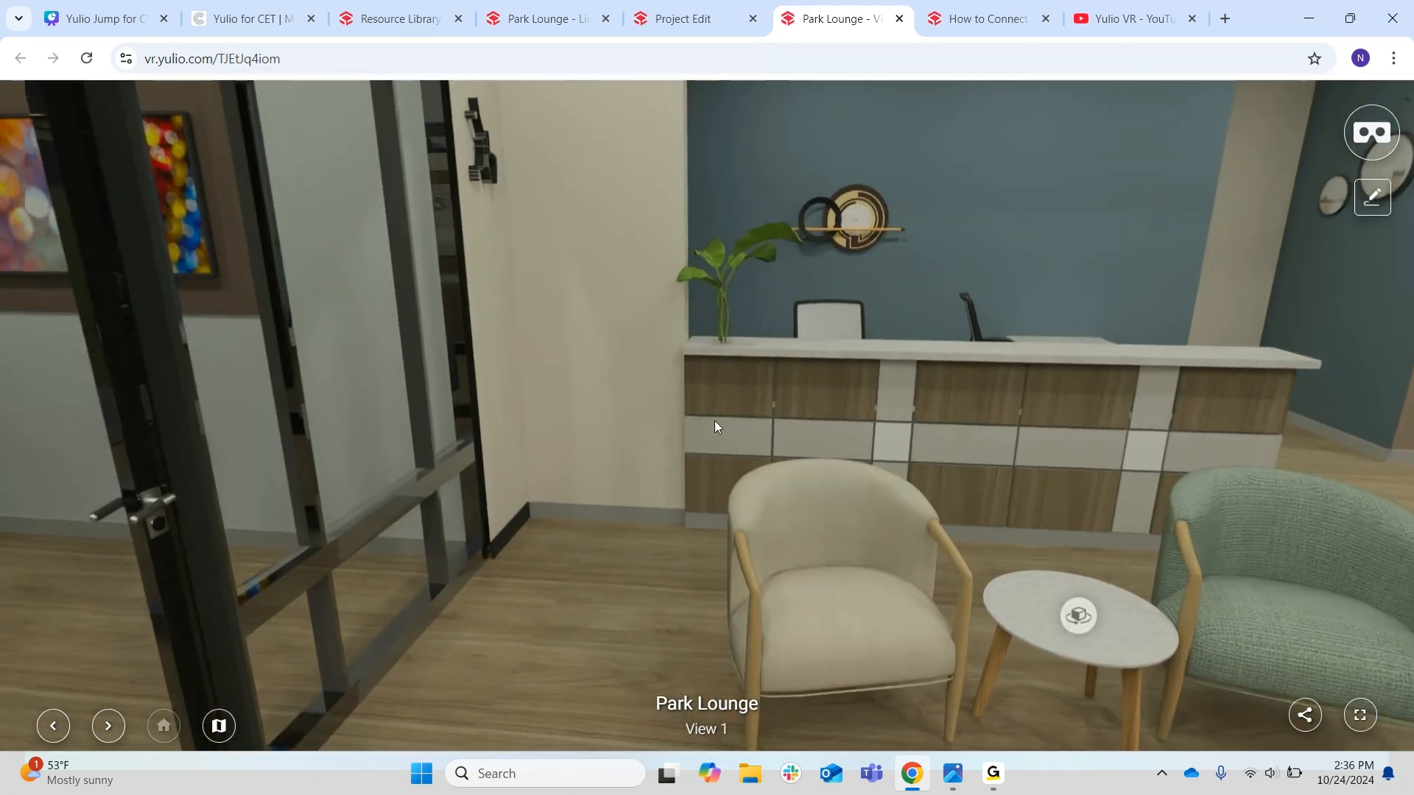
pyautogui.moveTo(714, 421); pyautogui.dragTo(986, 383)
pyautogui.moveTo(387, 351); pyautogui.dragTo(969, 332)
pyautogui.moveTo(571, 466); pyautogui.dragTo(700, 705)
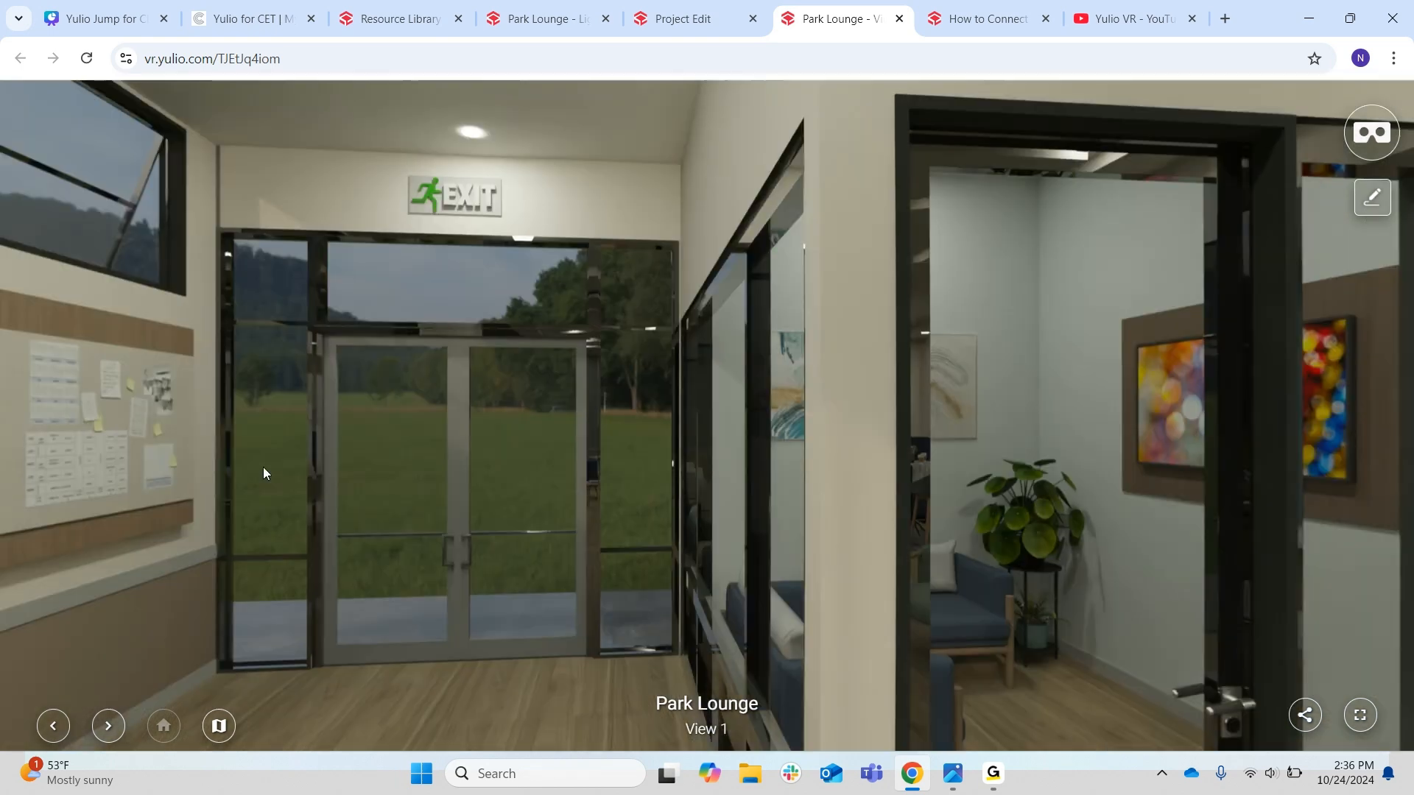
pyautogui.moveTo(263, 467); pyautogui.dragTo(681, 356)
pyautogui.moveTo(360, 366); pyautogui.dragTo(912, 417)
pyautogui.moveTo(338, 356); pyautogui.dragTo(900, 341)
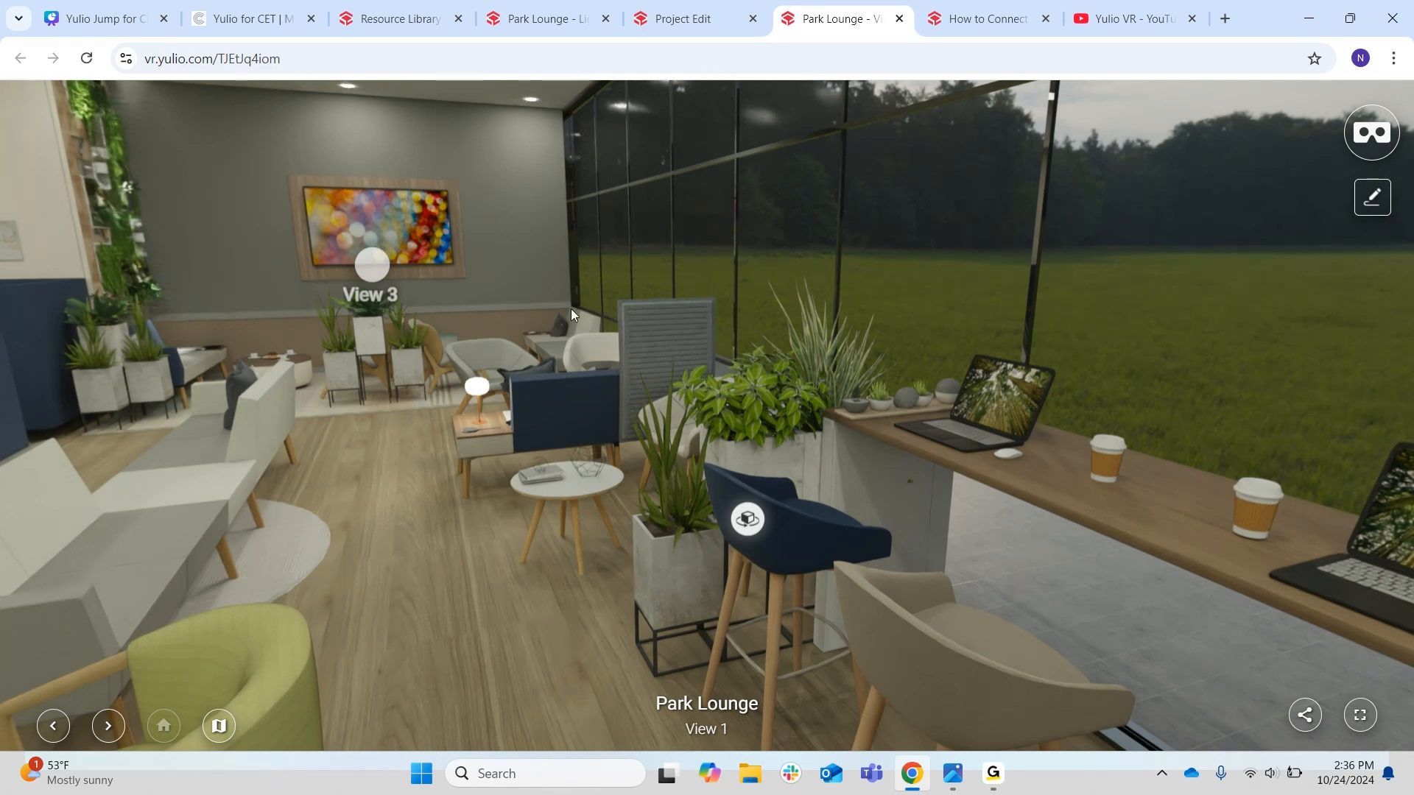
# Examine the View 2 and View 3 navigation hotspots and the AR hotspots on the navy barstool and round table in View 1
pyautogui.moveTo(571, 308); pyautogui.dragTo(869, 351)
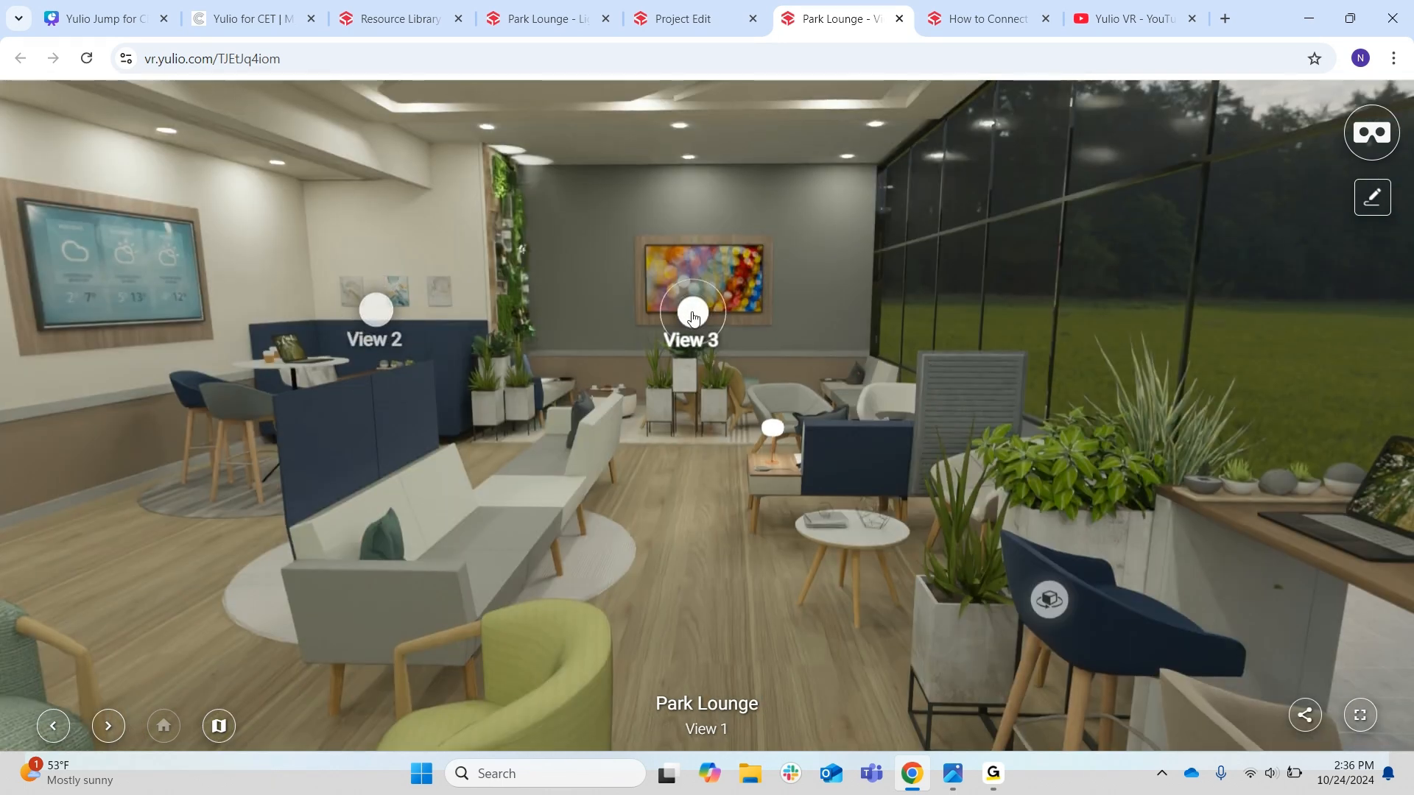
pyautogui.moveTo(761, 508); pyautogui.dragTo(594, 381)
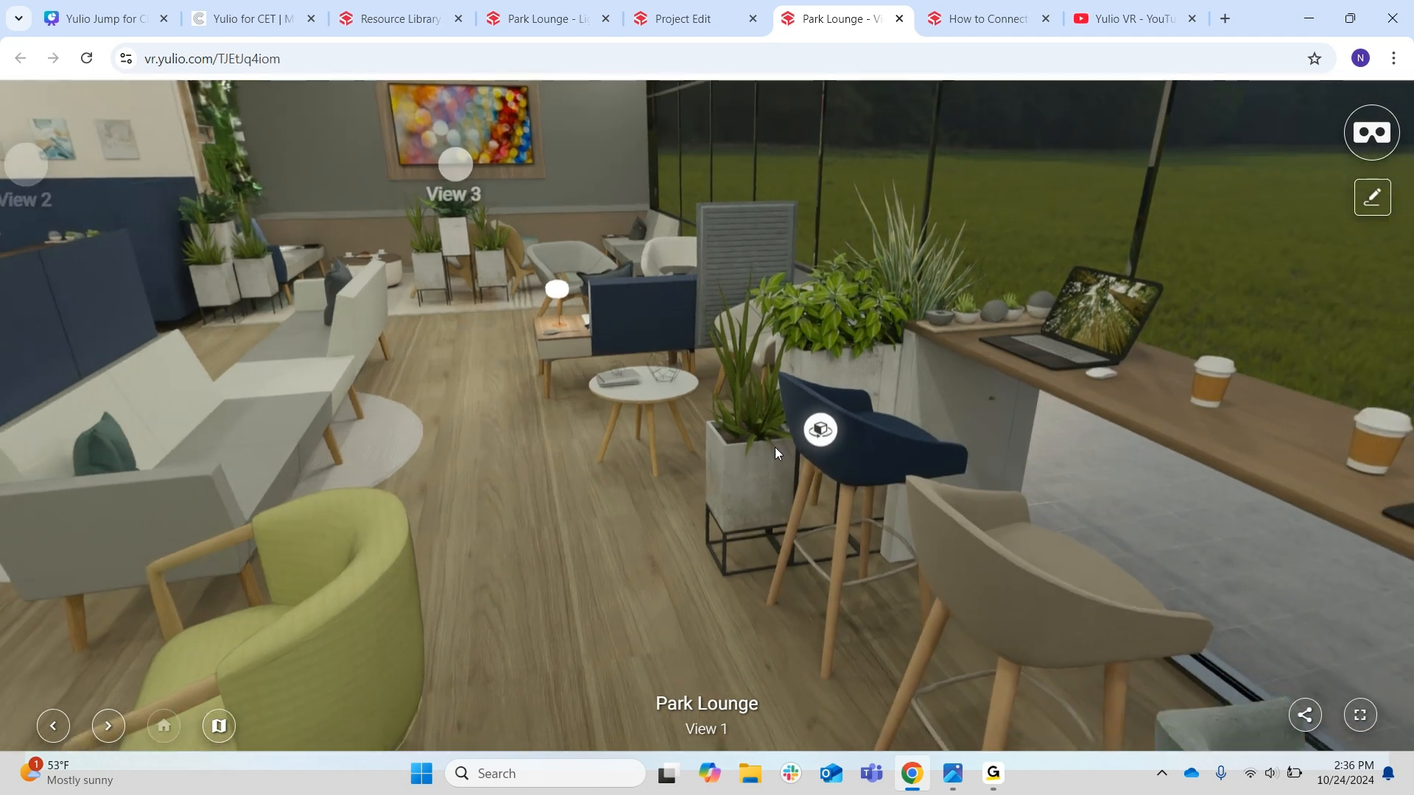
pyautogui.click(820, 429)
pyautogui.moveTo(468, 462); pyautogui.dragTo(965, 405)
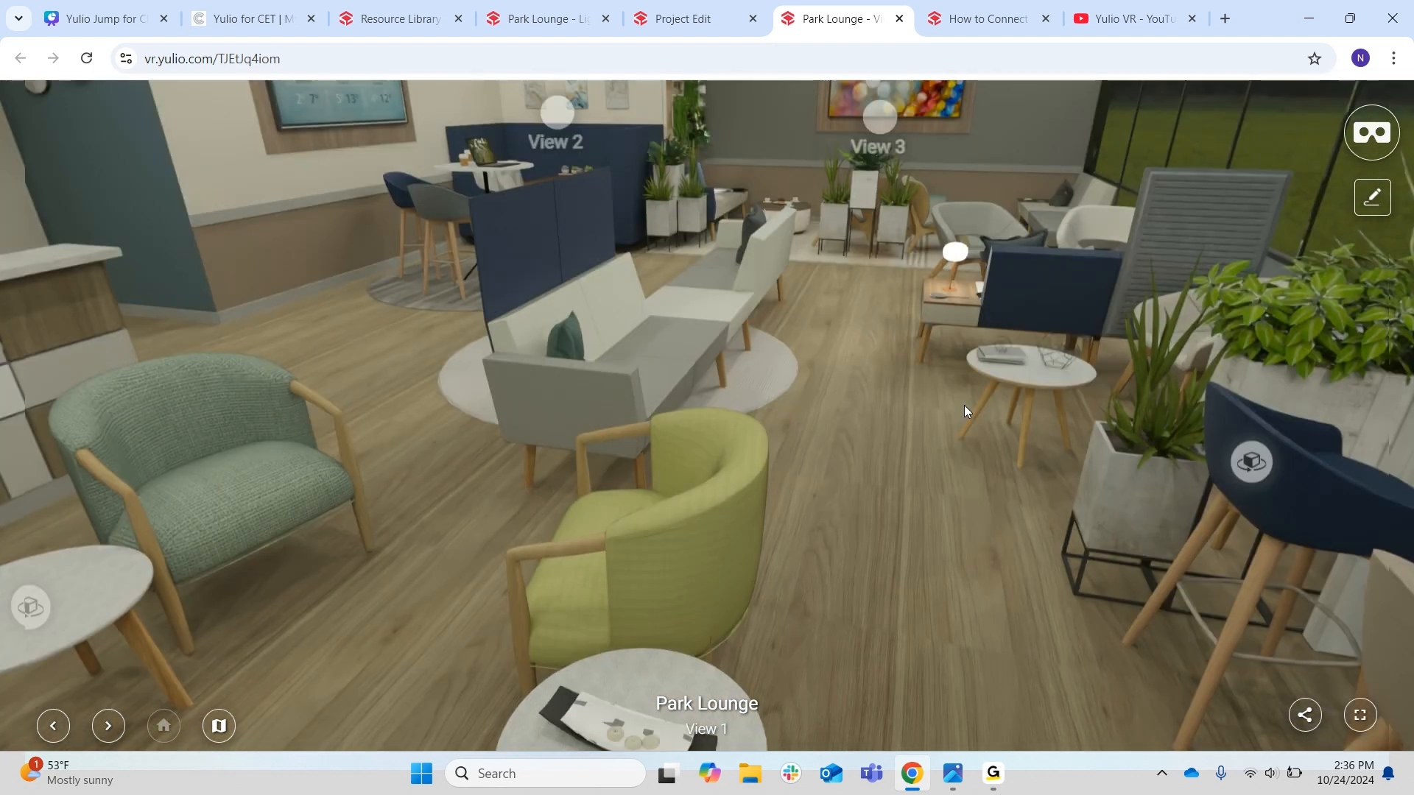
pyautogui.click(386, 502)
pyautogui.click(705, 497)
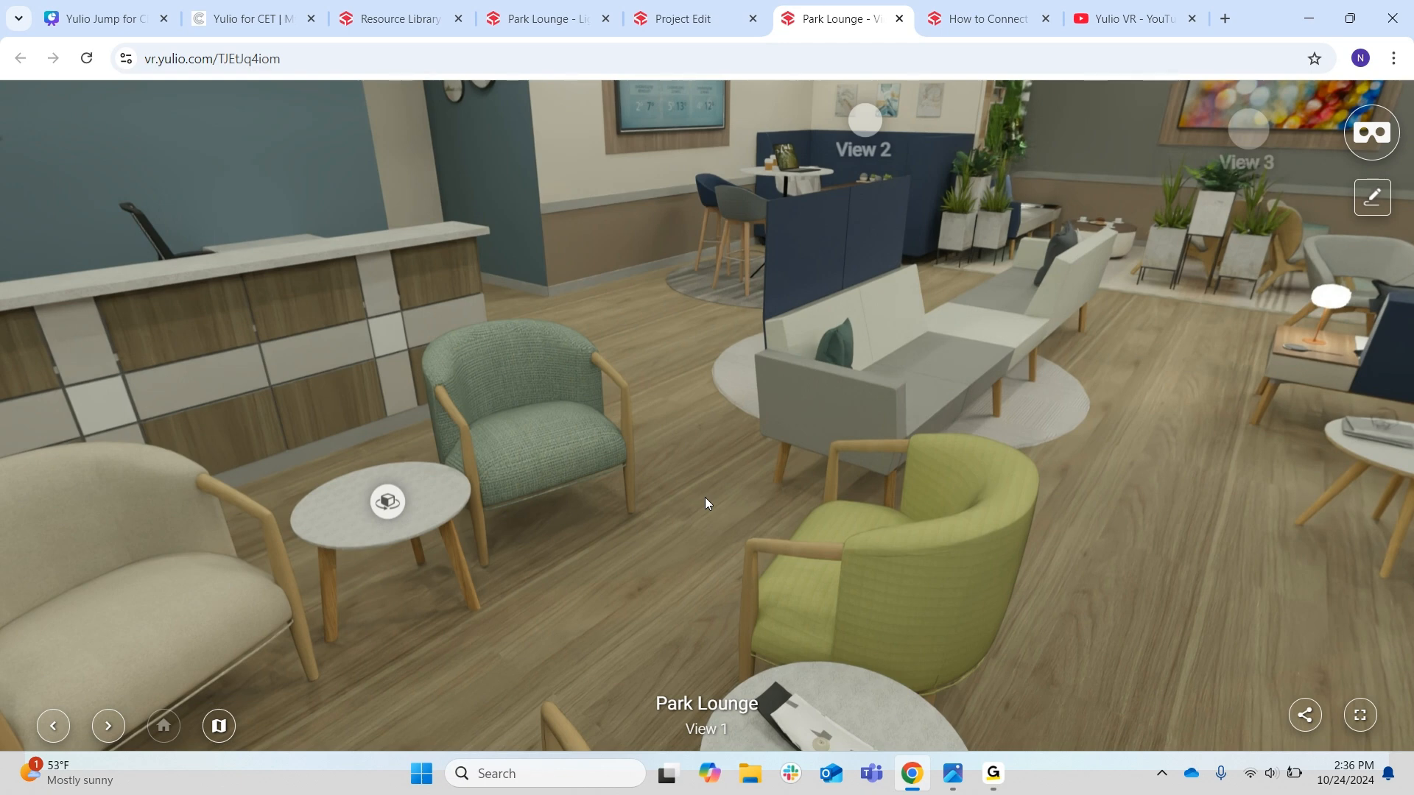
pyautogui.moveTo(722, 458); pyautogui.dragTo(637, 612)
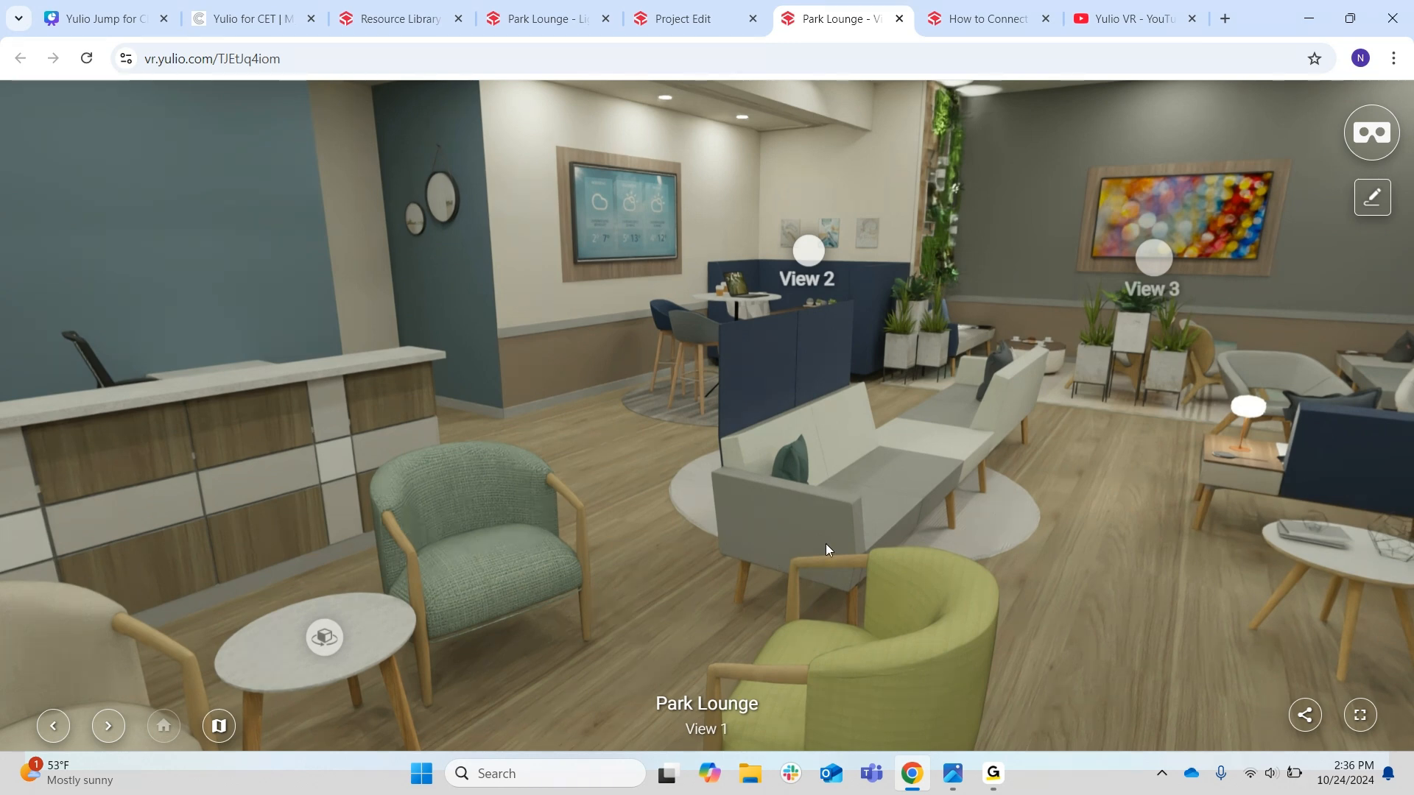
pyautogui.moveTo(824, 544); pyautogui.dragTo(628, 600)
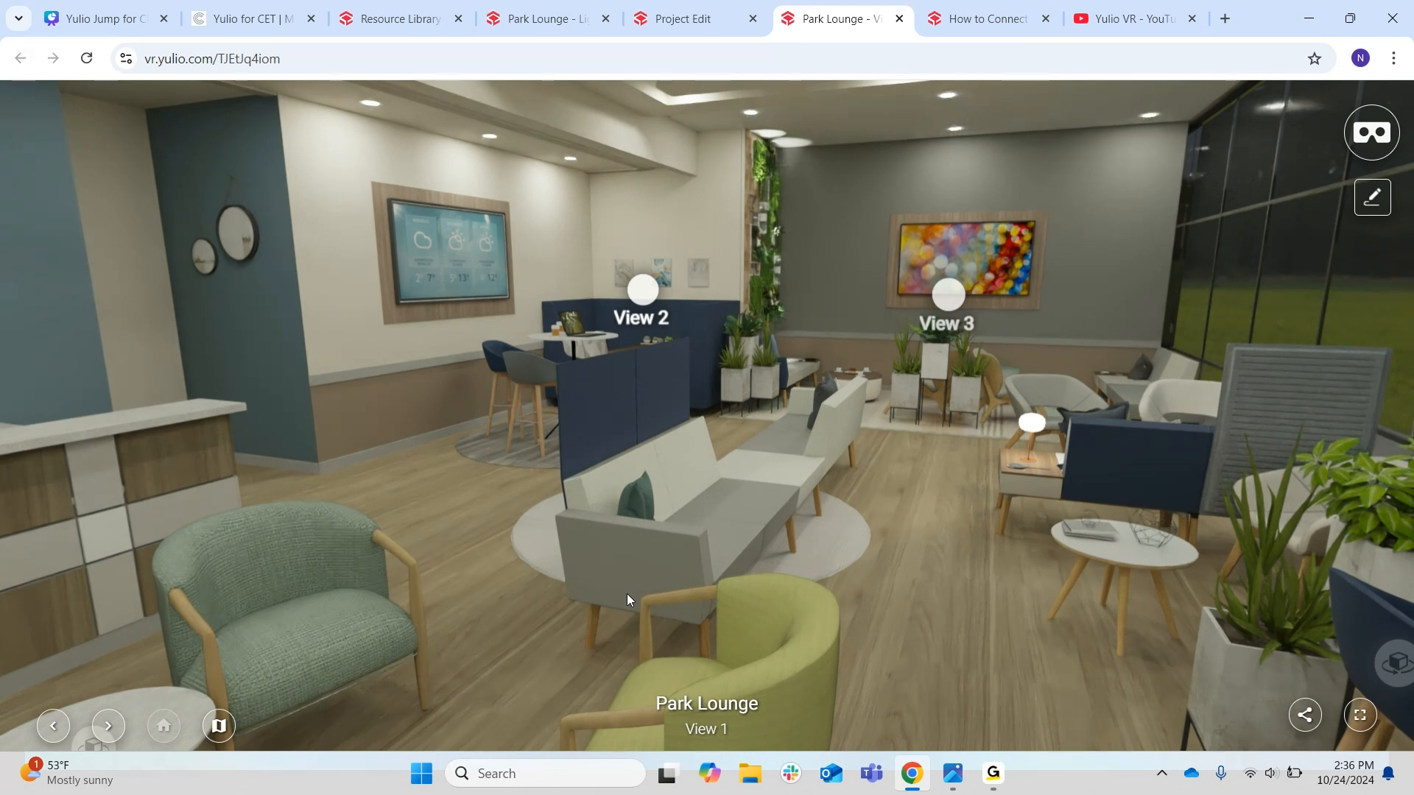
# Return to the Park Lounge project page and open its Hotspot Editor on View 1, facing the View 2 and View 3 hotspots
pyautogui.click(682, 22)
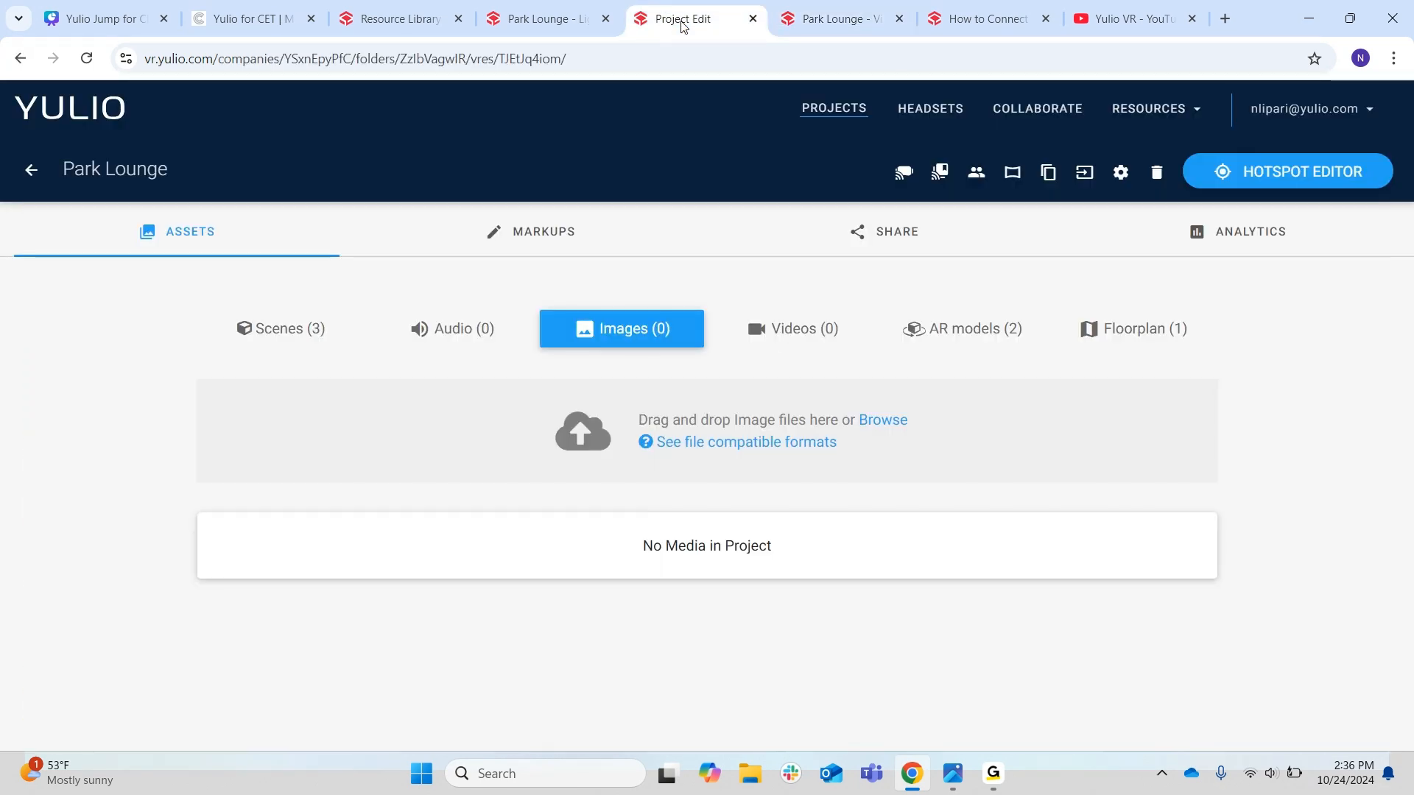
pyautogui.click(1241, 174)
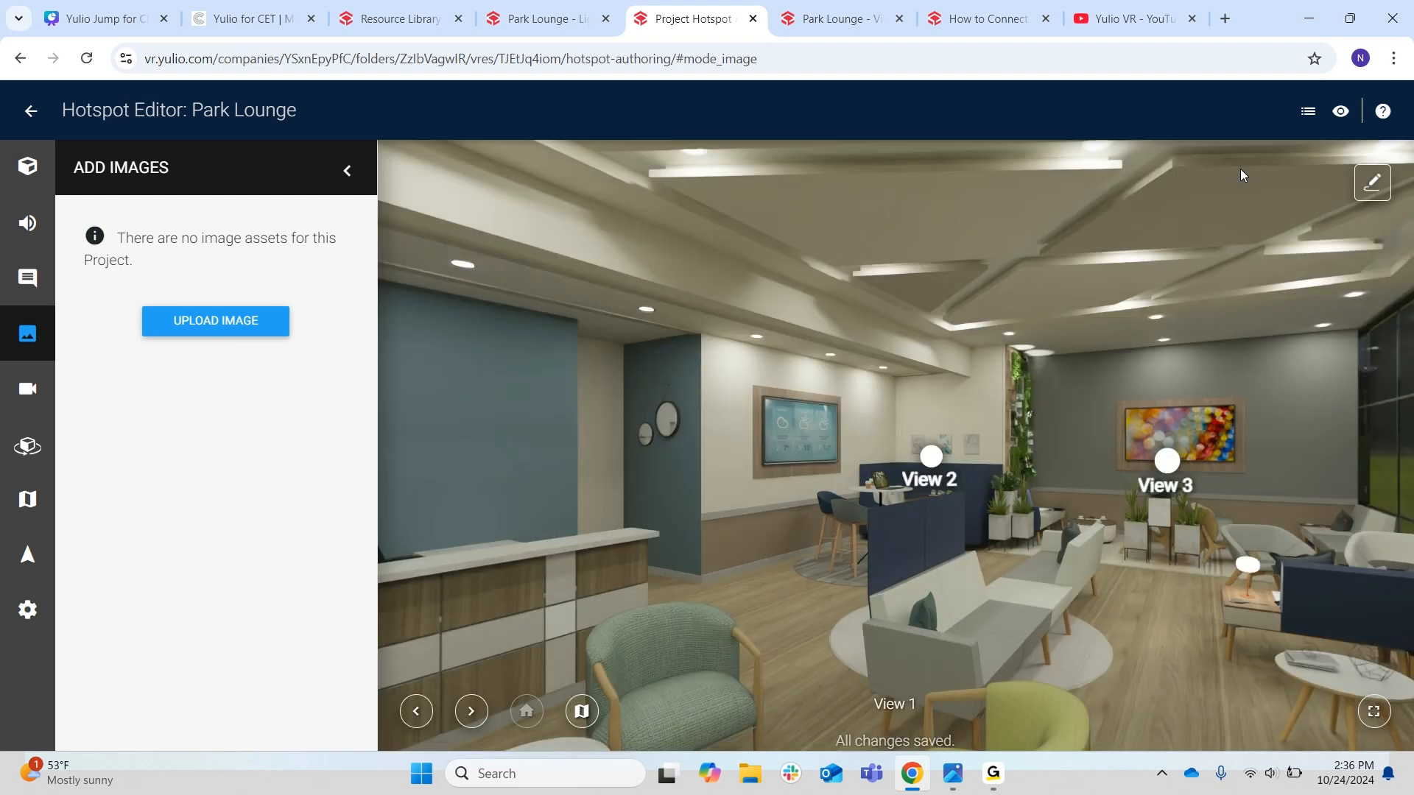
pyautogui.moveTo(904, 348); pyautogui.dragTo(672, 356)
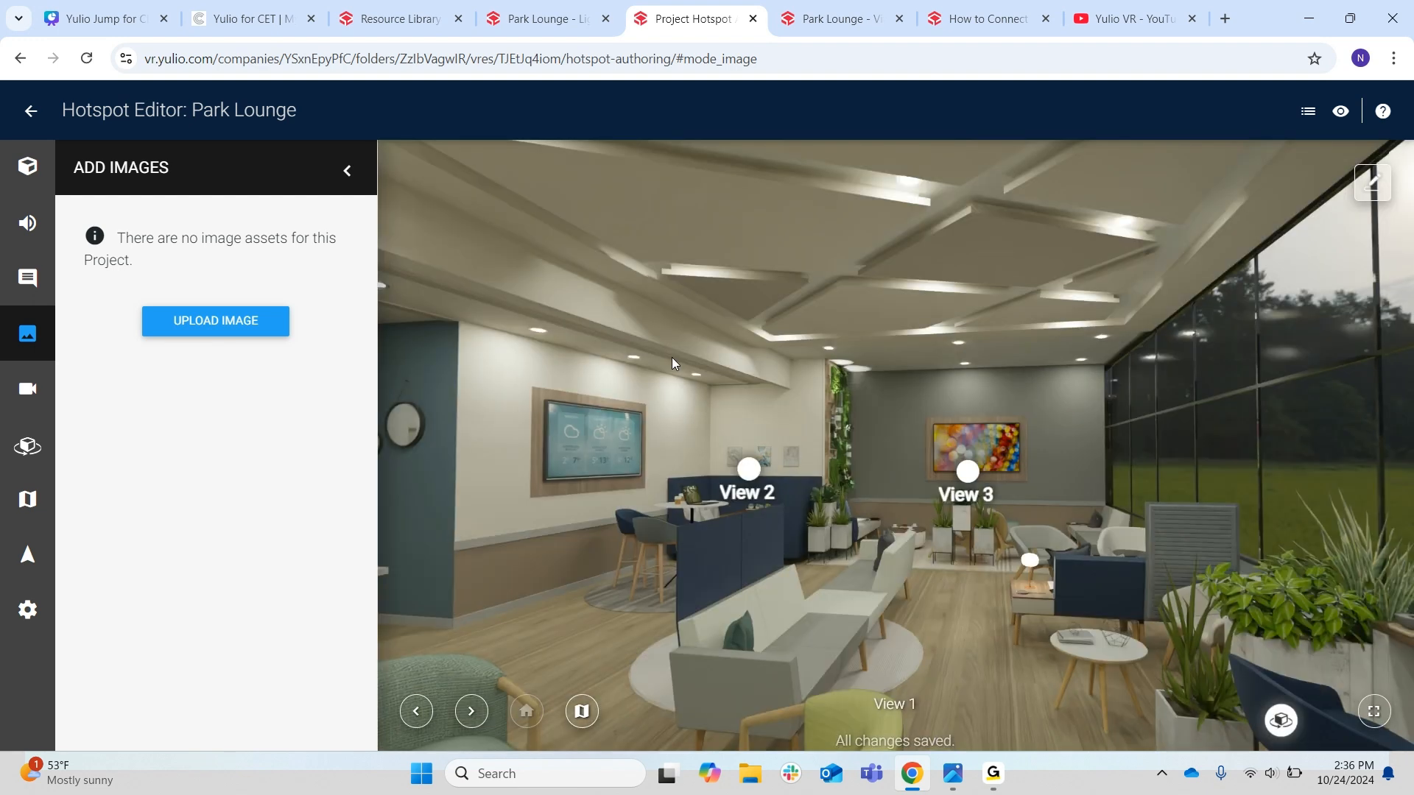
# Set the View 2 navigation hotspot's depth slightly farther, nudge its position in the scene, and close its properties
pyautogui.click(748, 470)
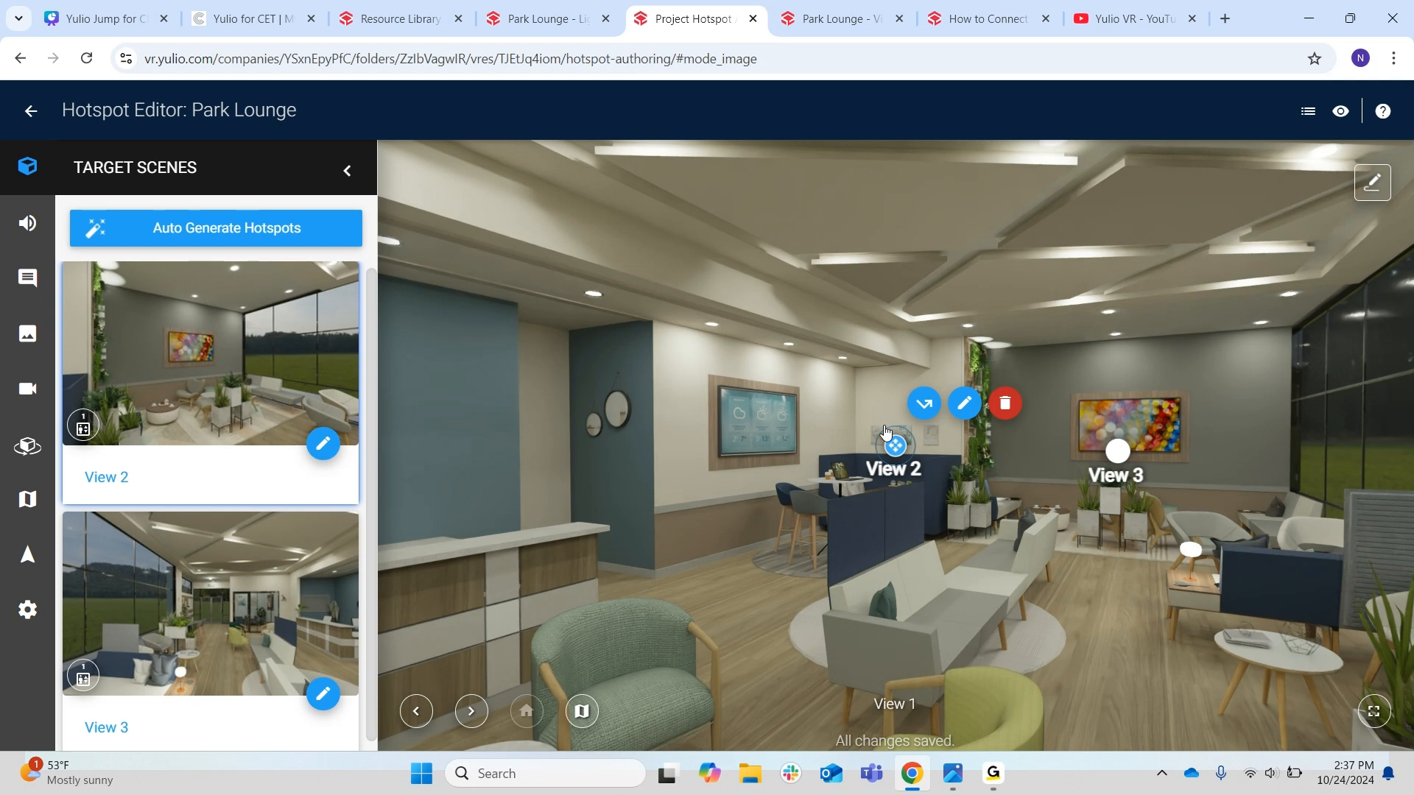
pyautogui.click(329, 449)
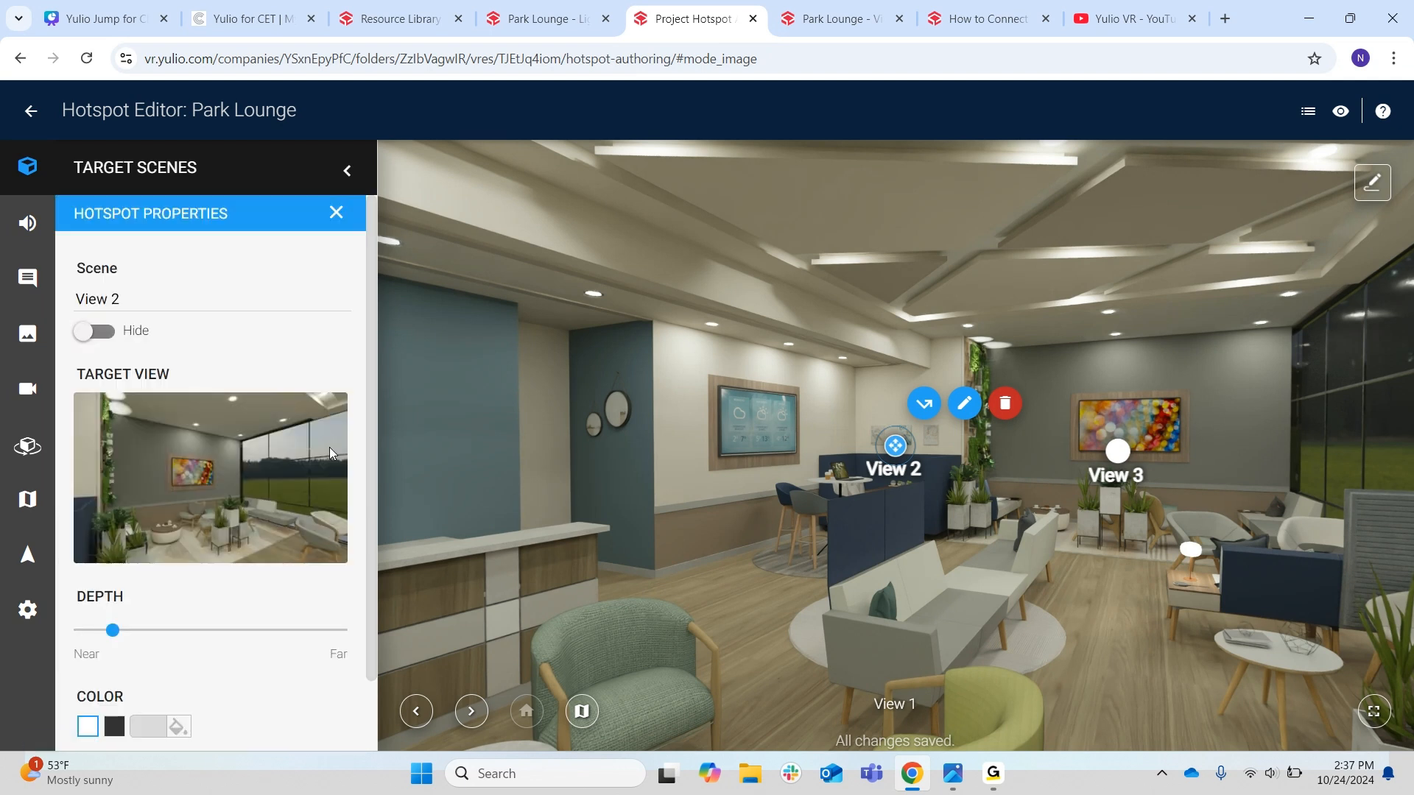
pyautogui.scroll(-1, 329, 448)
pyautogui.moveTo(112, 555)
pyautogui.mouseDown()
pyautogui.moveTo(156, 565)
pyautogui.moveTo(118, 563)
pyautogui.mouseUp()
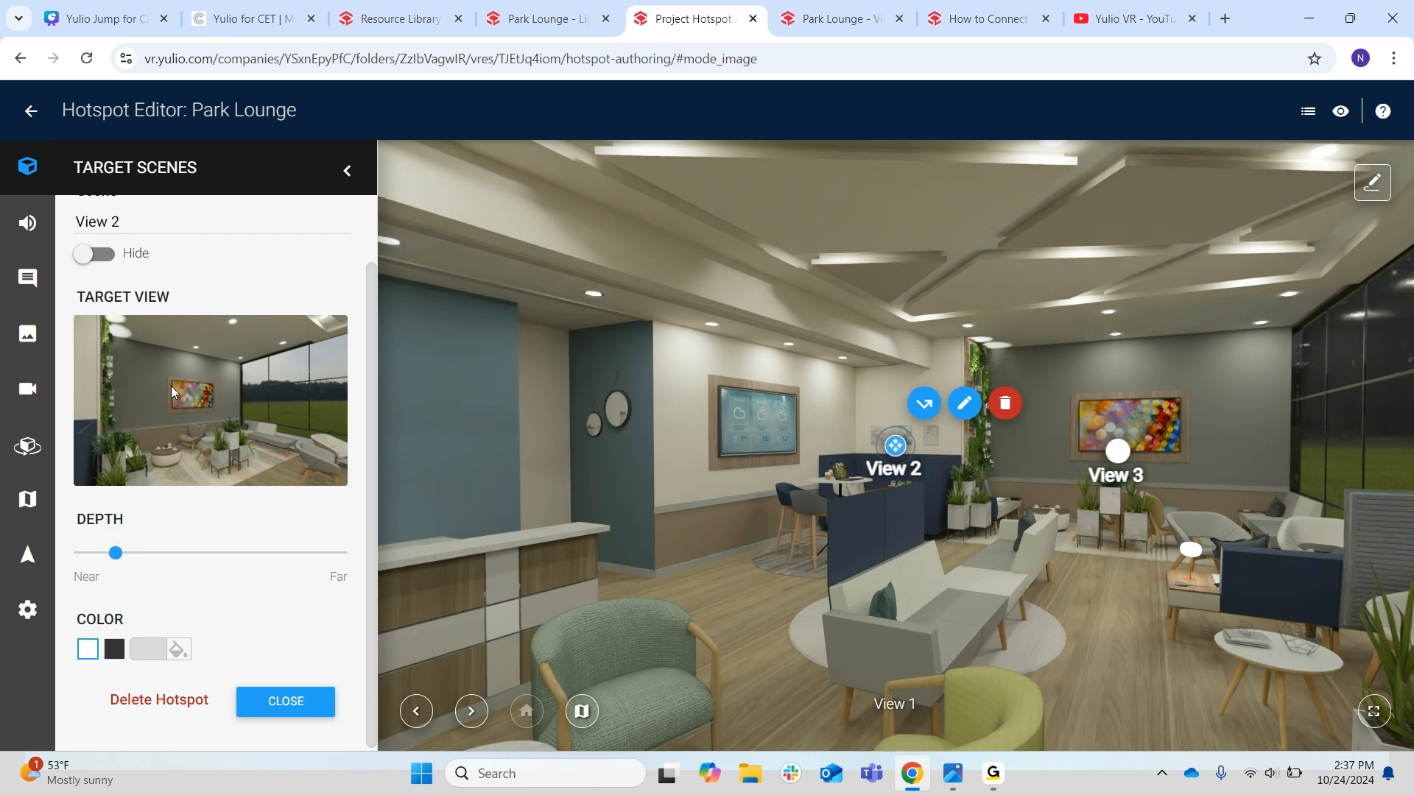
pyautogui.moveTo(897, 452); pyautogui.dragTo(896, 449)
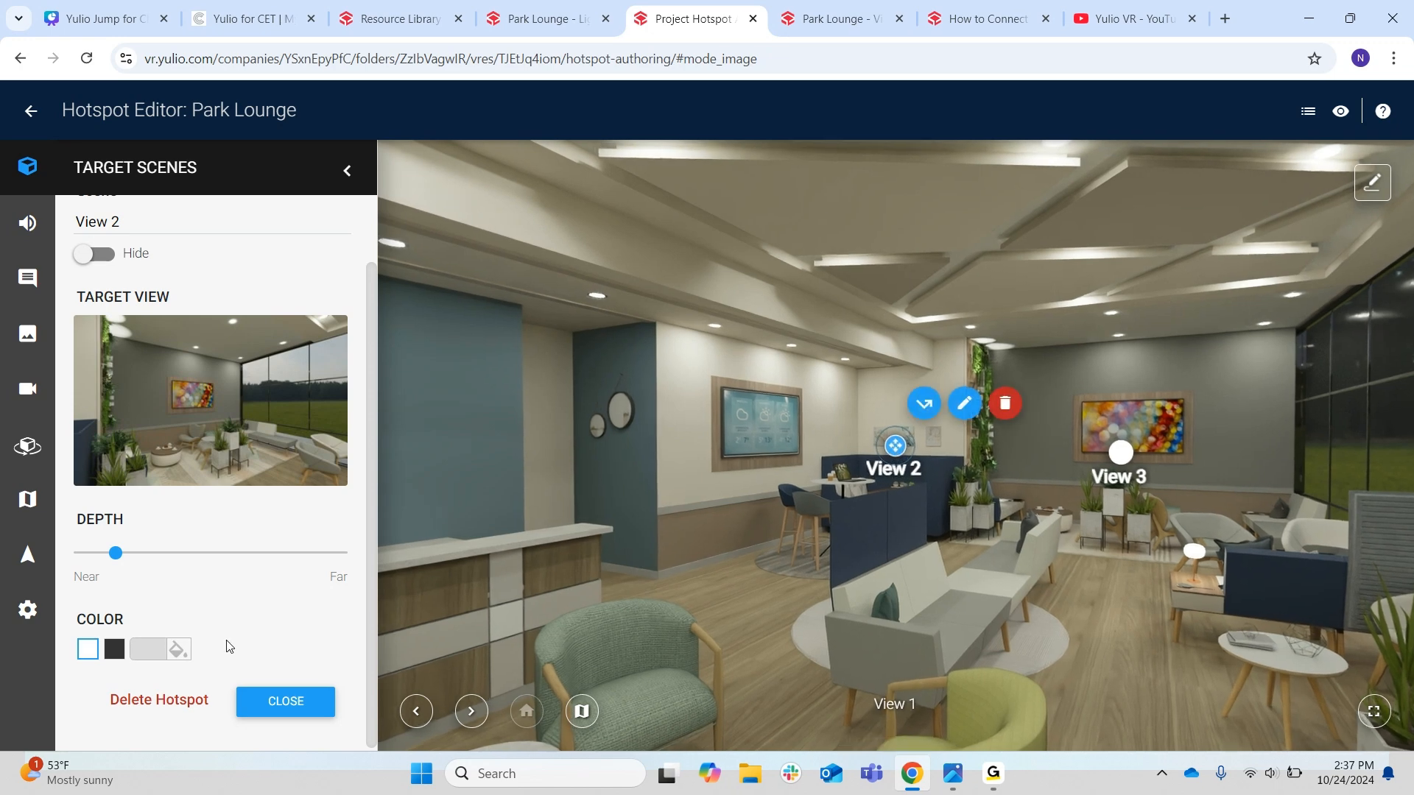
pyautogui.click(281, 699)
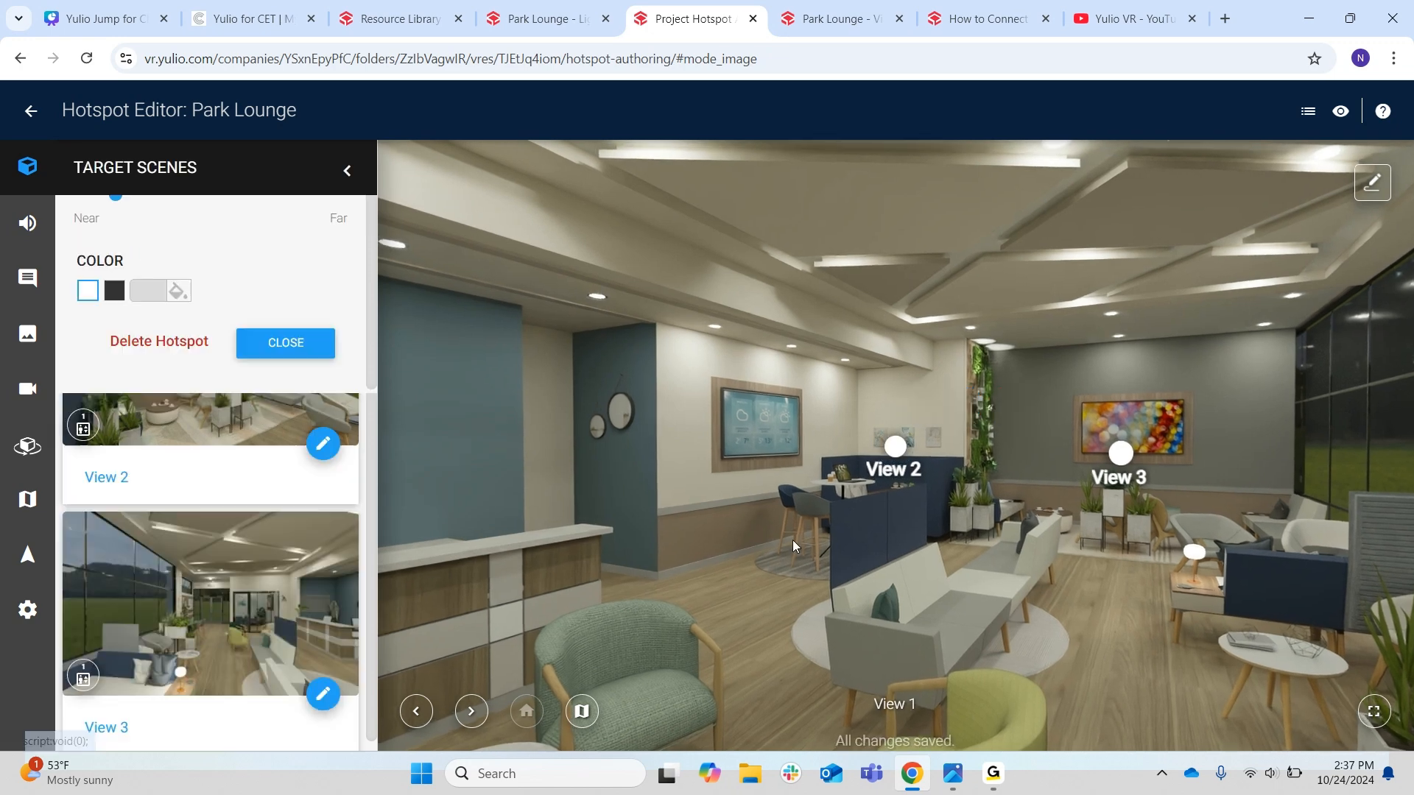
# Set the Paloma Barstool AR hotspot's depth slightly nearer and nudge its position on the navy barstool in View 1
pyautogui.moveTo(788, 541); pyautogui.dragTo(695, 611)
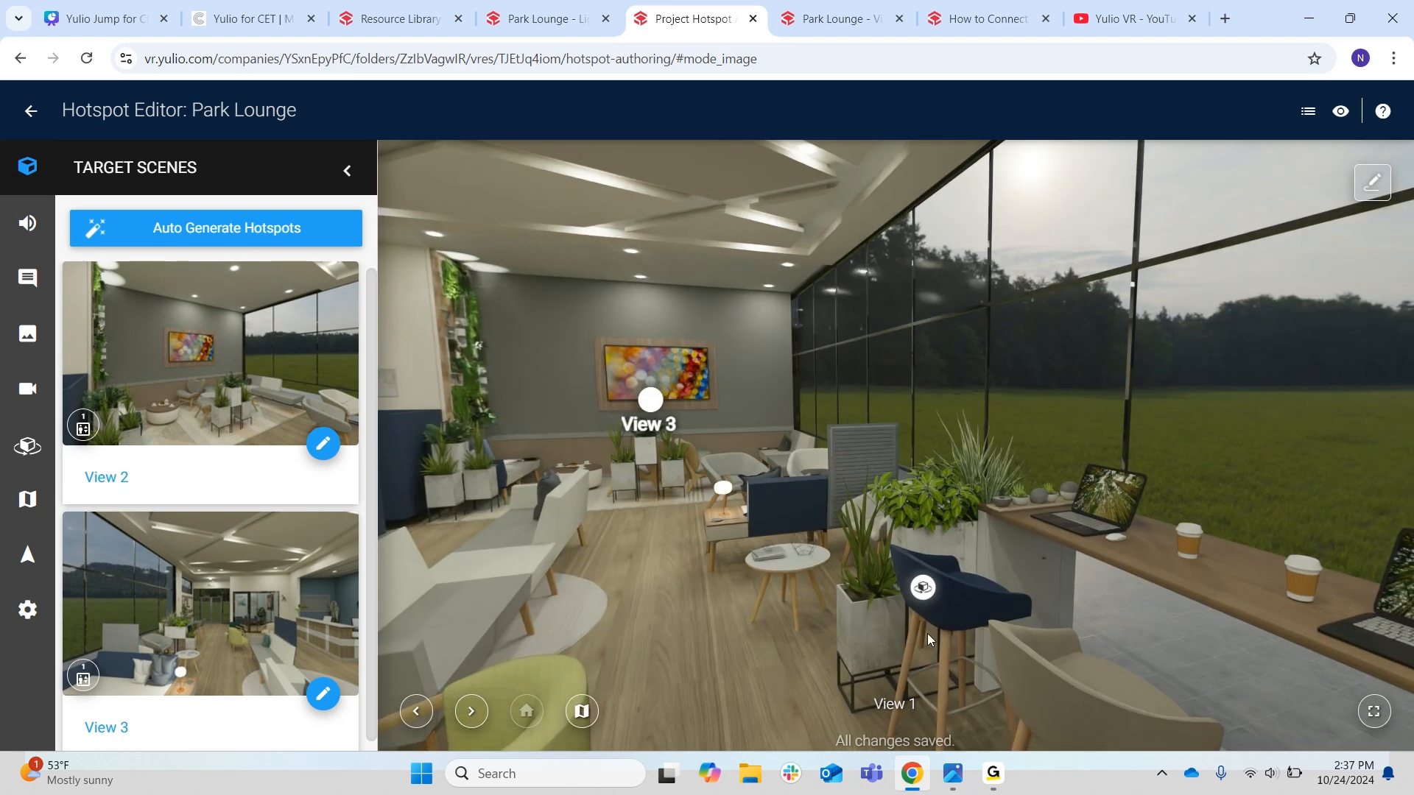
pyautogui.click(28, 446)
pyautogui.click(111, 273)
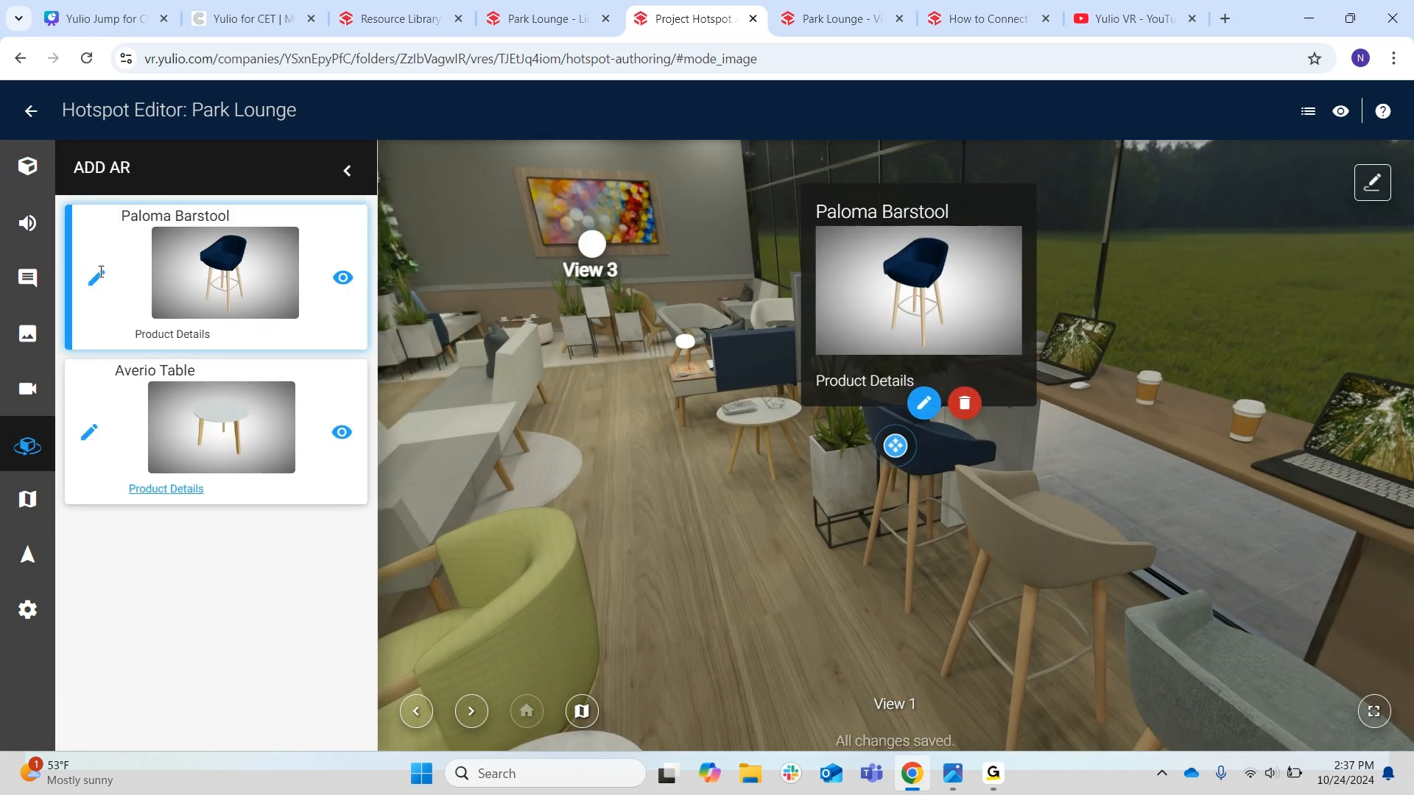
pyautogui.click(98, 276)
pyautogui.scroll(-2, 214, 633)
pyautogui.moveTo(105, 642)
pyautogui.mouseDown()
pyautogui.moveTo(89, 643)
pyautogui.moveTo(101, 644)
pyautogui.mouseUp()
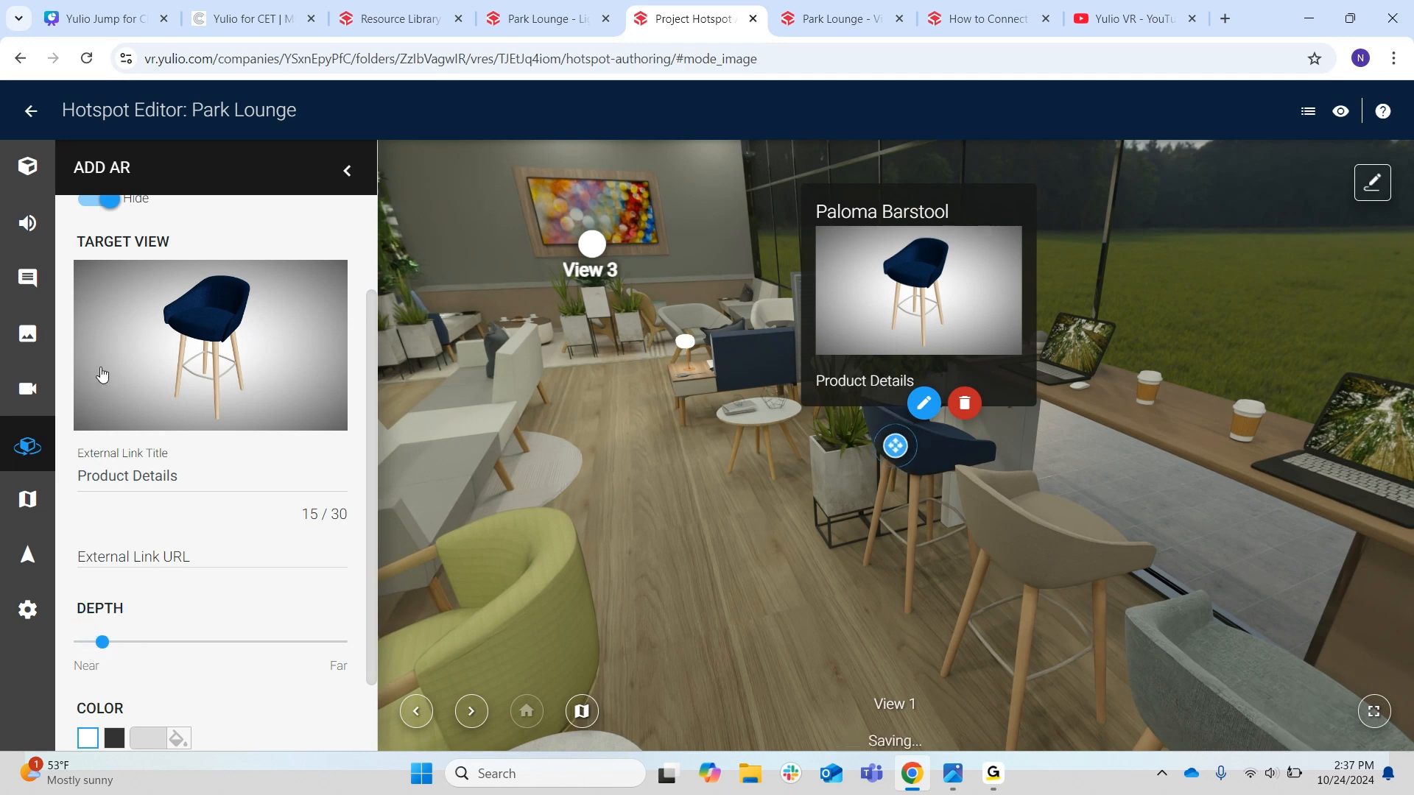
pyautogui.moveTo(896, 449); pyautogui.dragTo(893, 440)
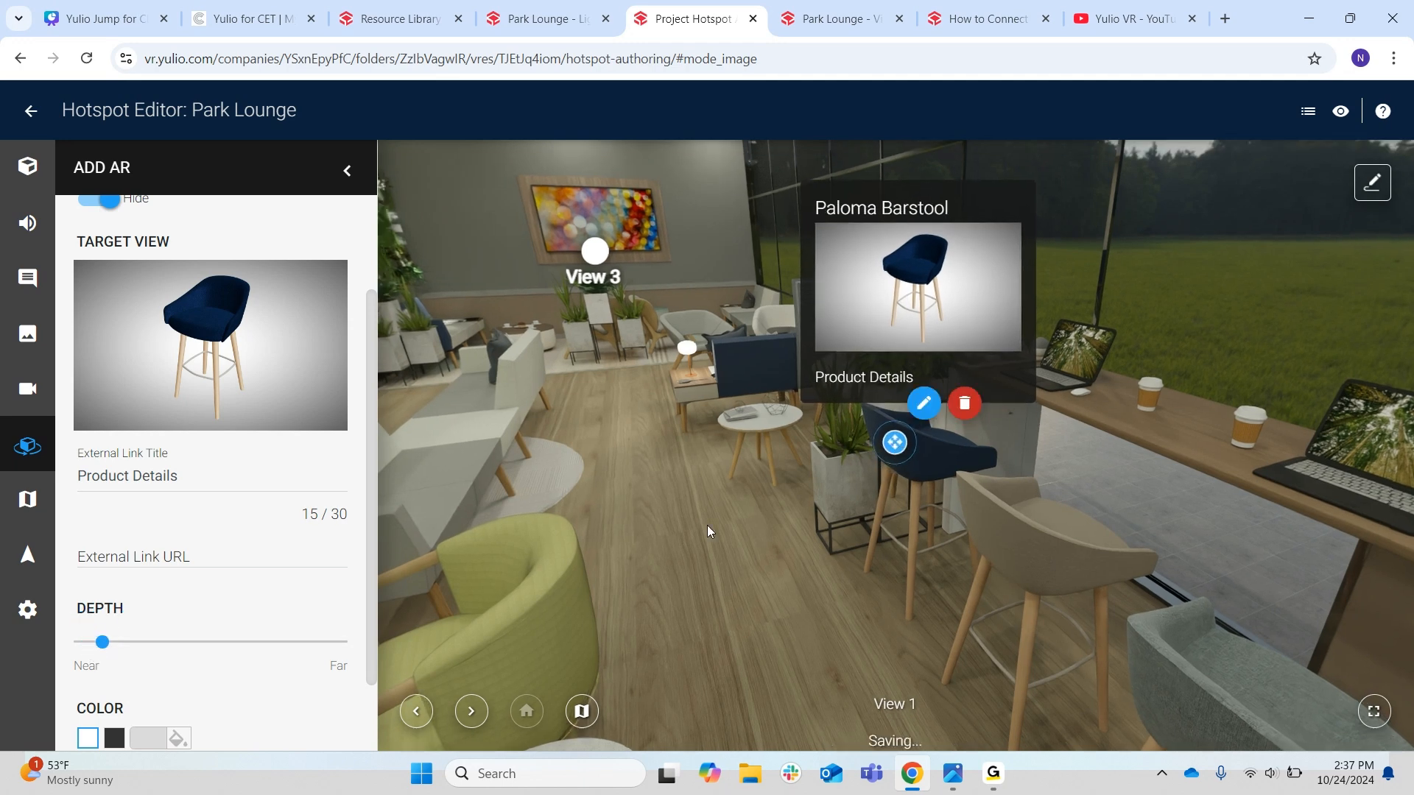
pyautogui.click(704, 529)
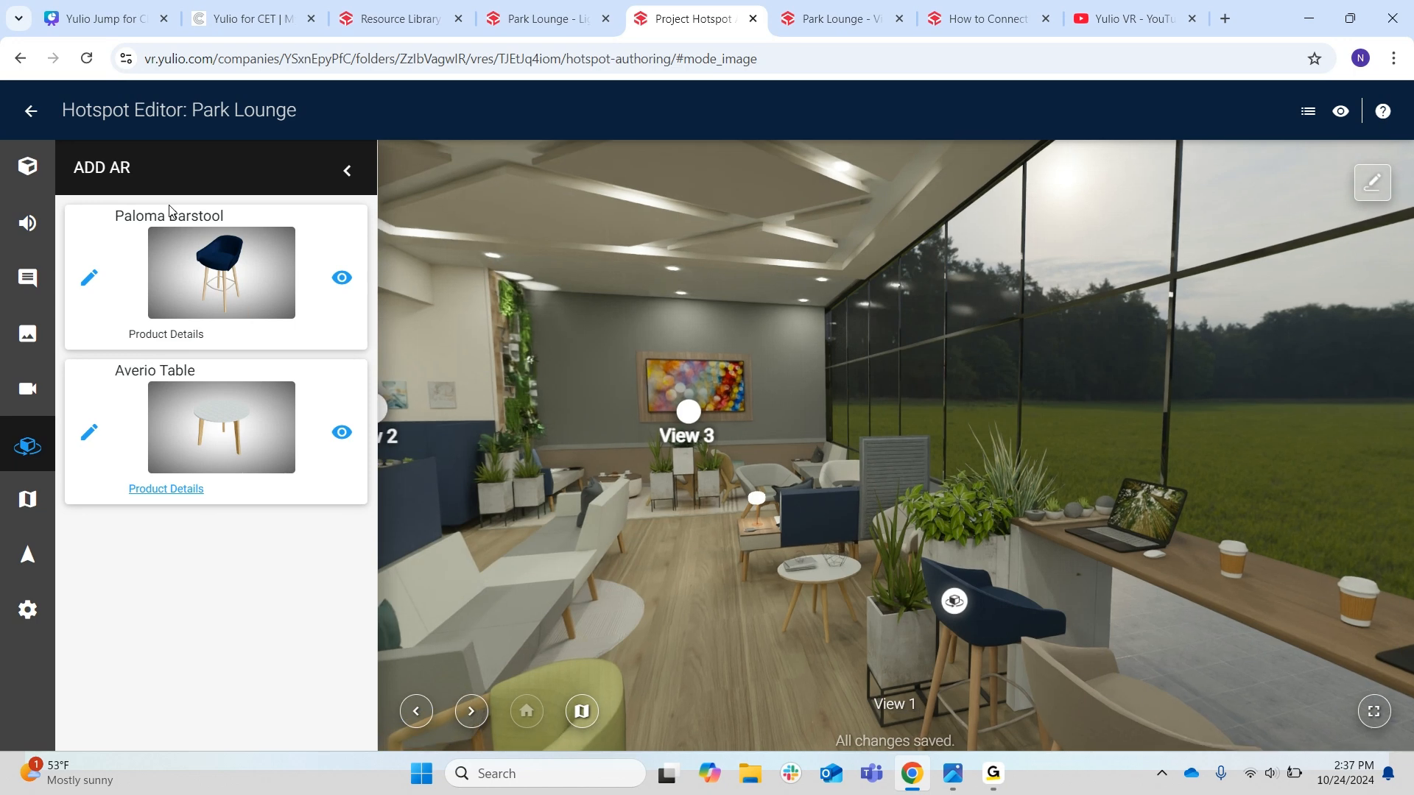
# Leave the Hotspot Editor, return to the Park Lounge VR viewer, and travel from View 1 to View 2 through its navigation hotspot
pyautogui.click(27, 111)
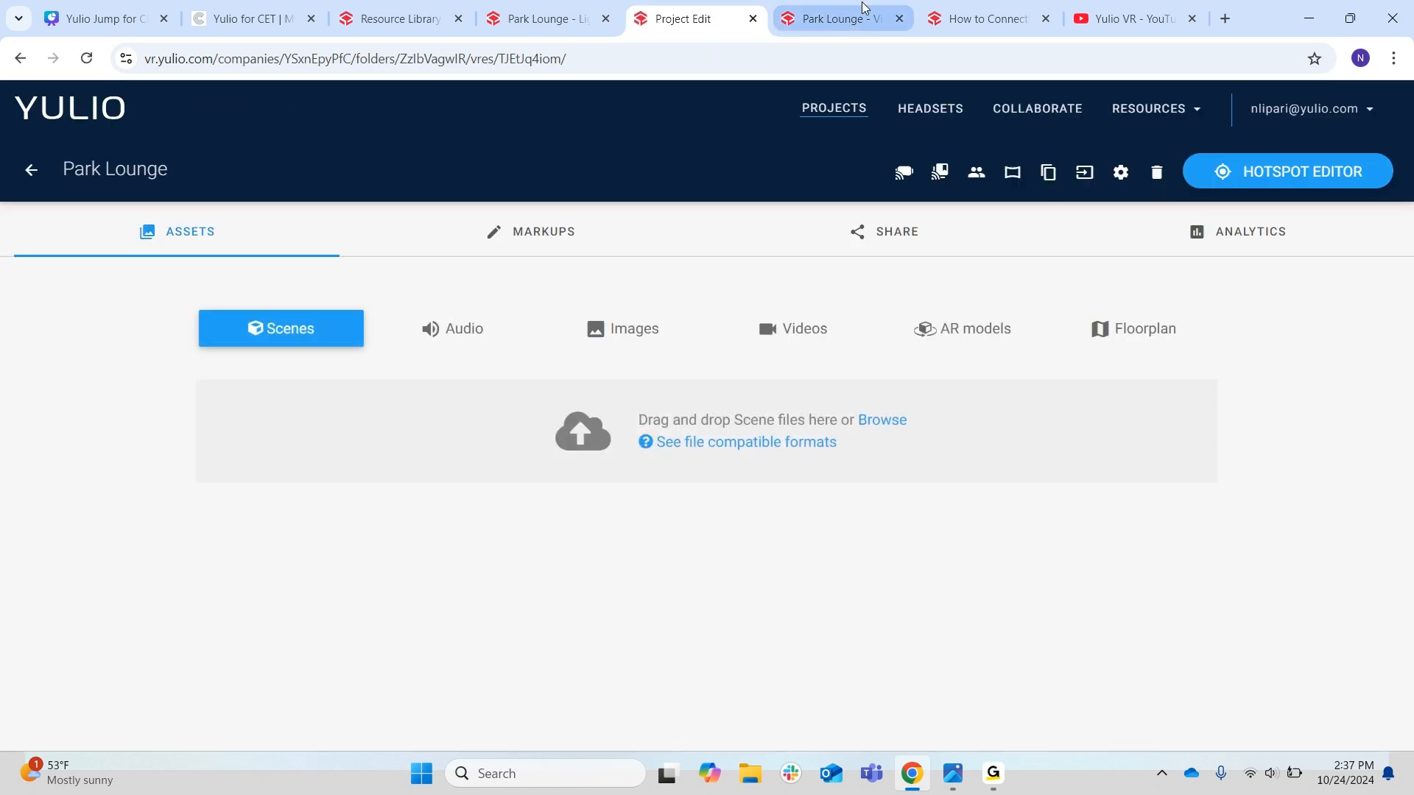
pyautogui.click(832, 18)
pyautogui.moveTo(832, 489); pyautogui.dragTo(832, 542)
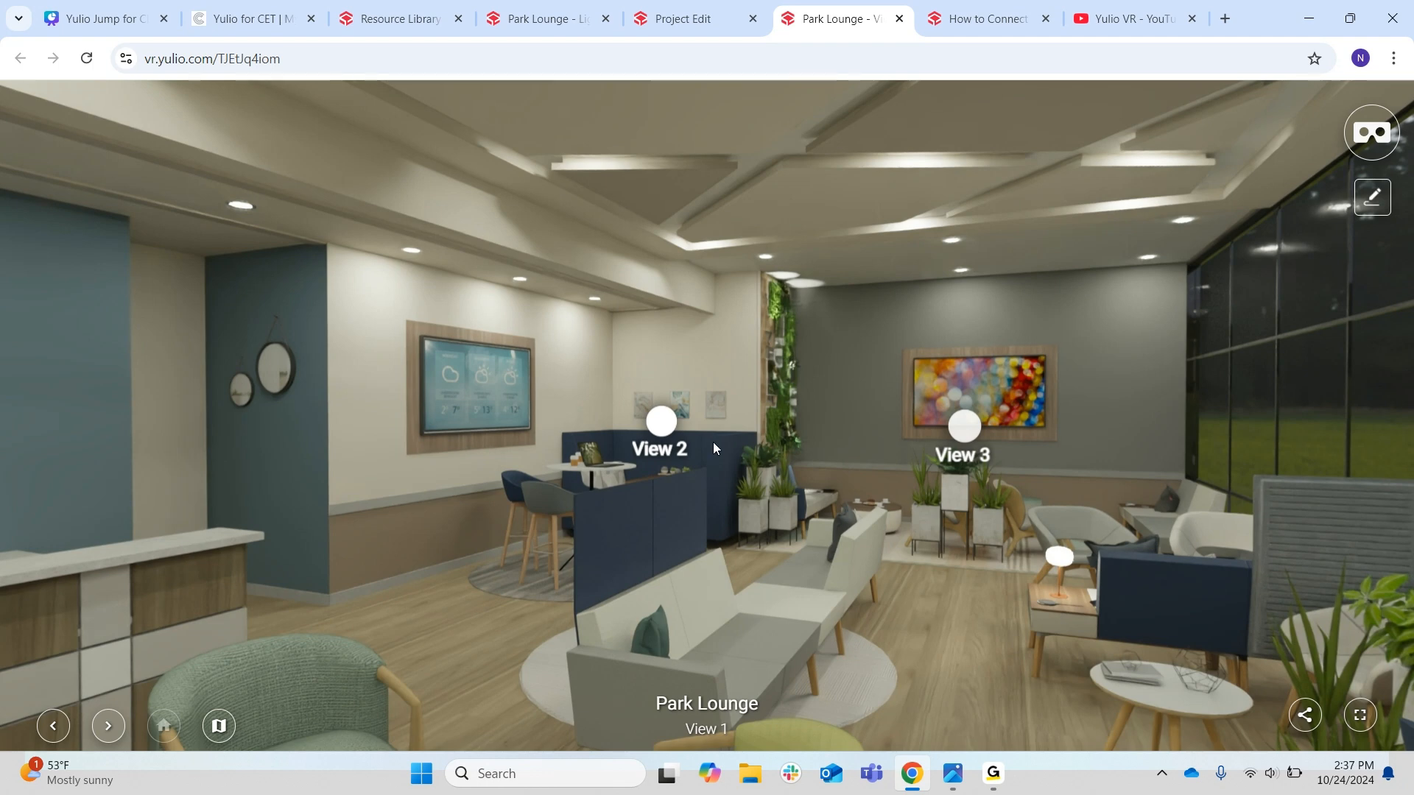
pyautogui.moveTo(662, 428)
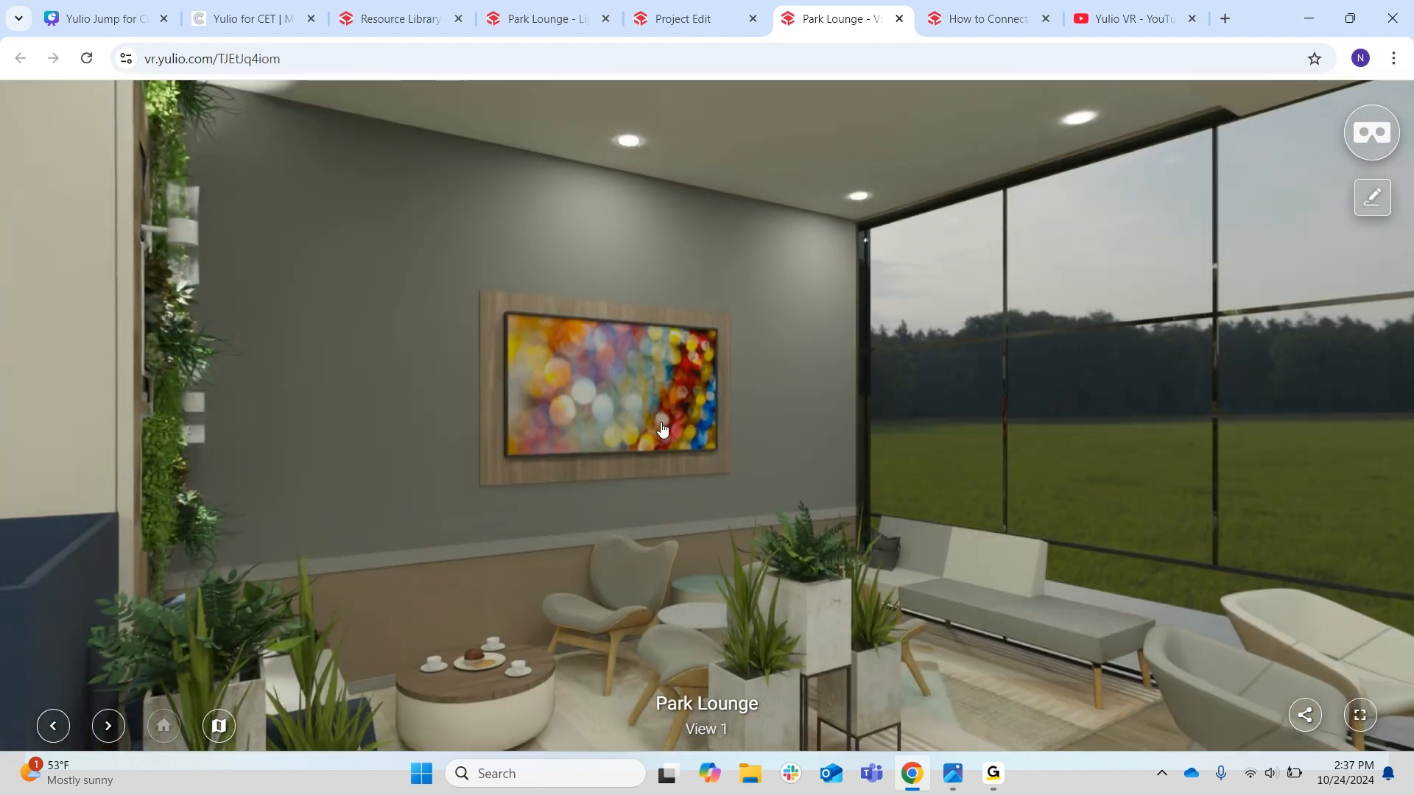
# Look all the way around View 2, including the window seating, sofa, reception, laptop table and navy booth
pyautogui.moveTo(662, 430); pyautogui.dragTo(442, 456)
pyautogui.moveTo(1019, 455); pyautogui.dragTo(1091, 429)
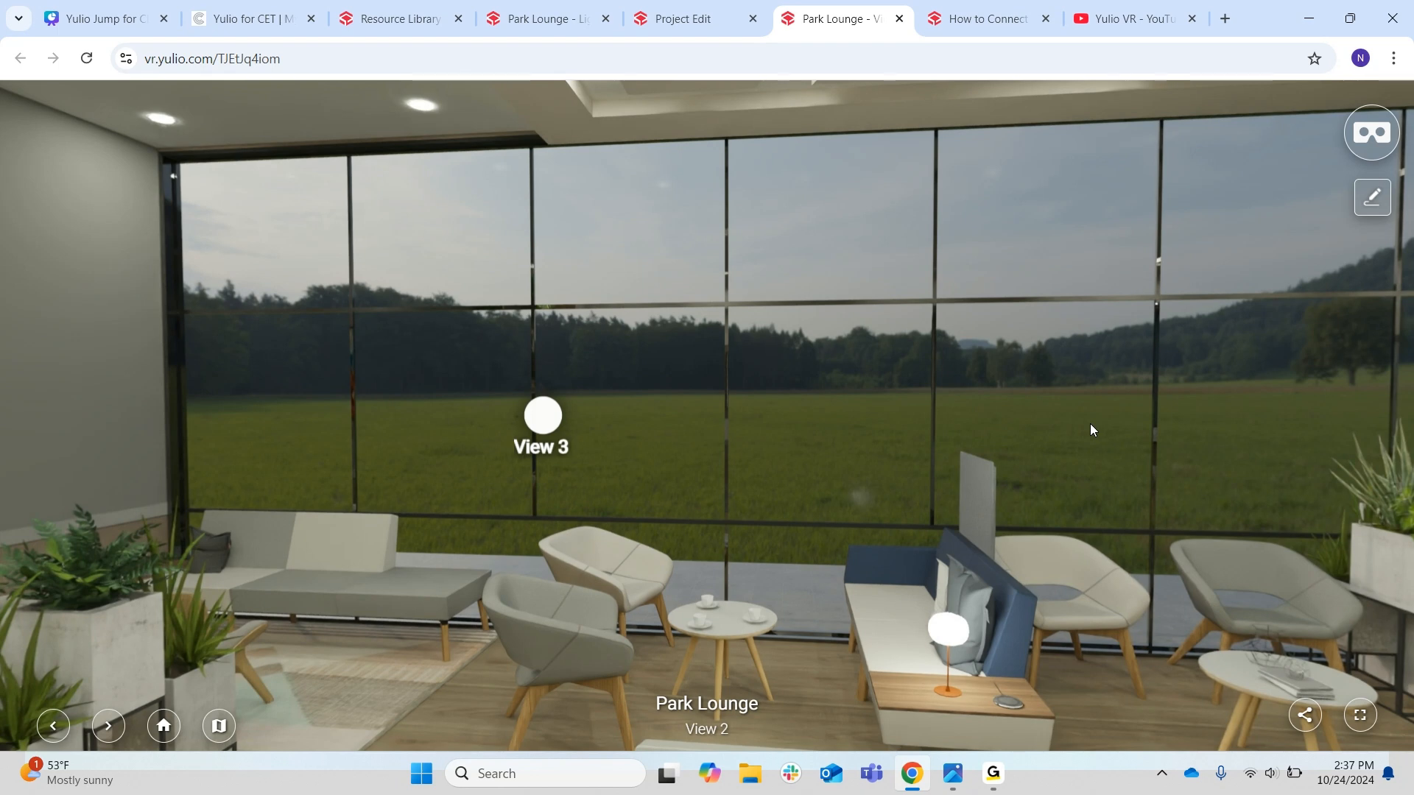
pyautogui.moveTo(1091, 429); pyautogui.dragTo(1066, 215)
pyautogui.moveTo(1191, 462); pyautogui.dragTo(1067, 218)
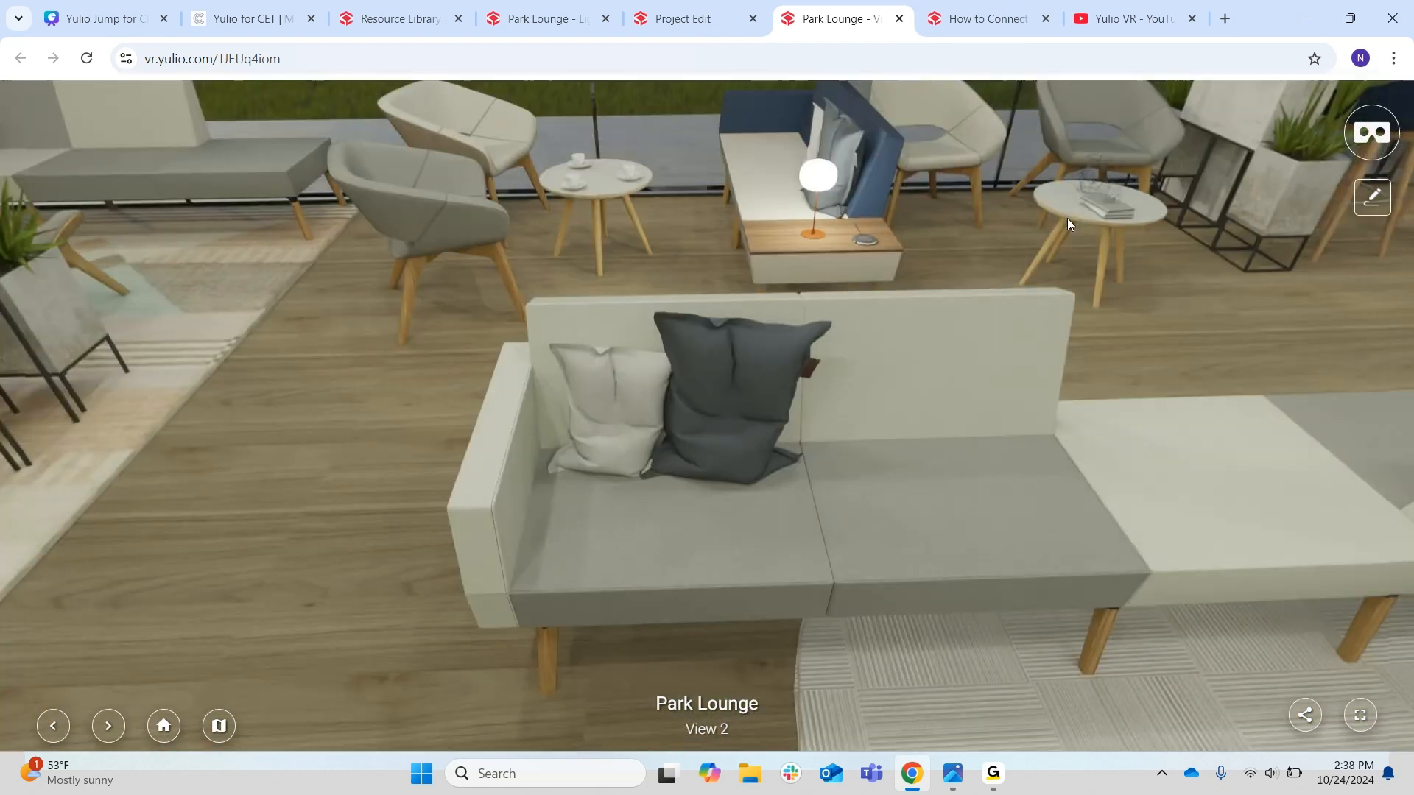
pyautogui.moveTo(832, 259); pyautogui.dragTo(385, 439)
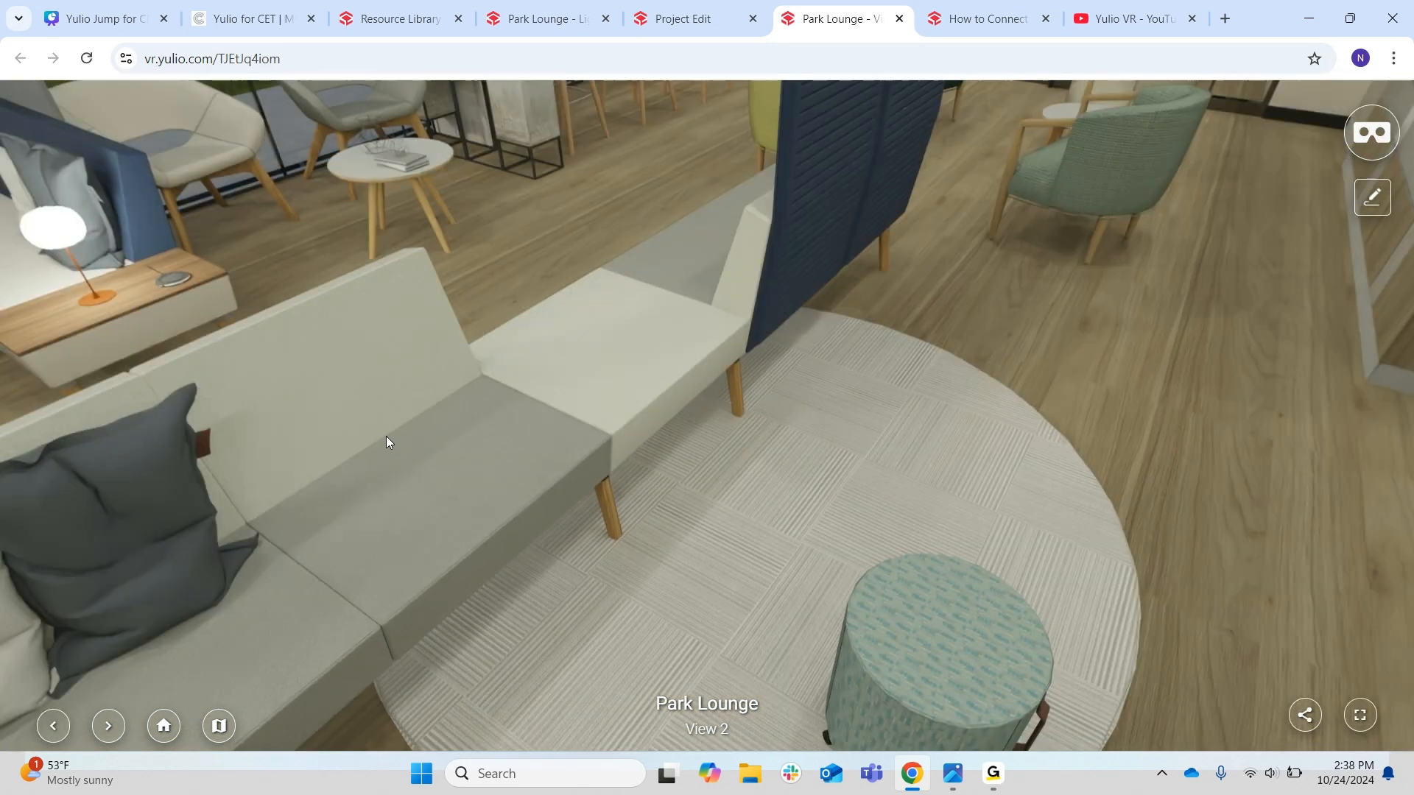
pyautogui.moveTo(940, 417); pyautogui.dragTo(445, 435)
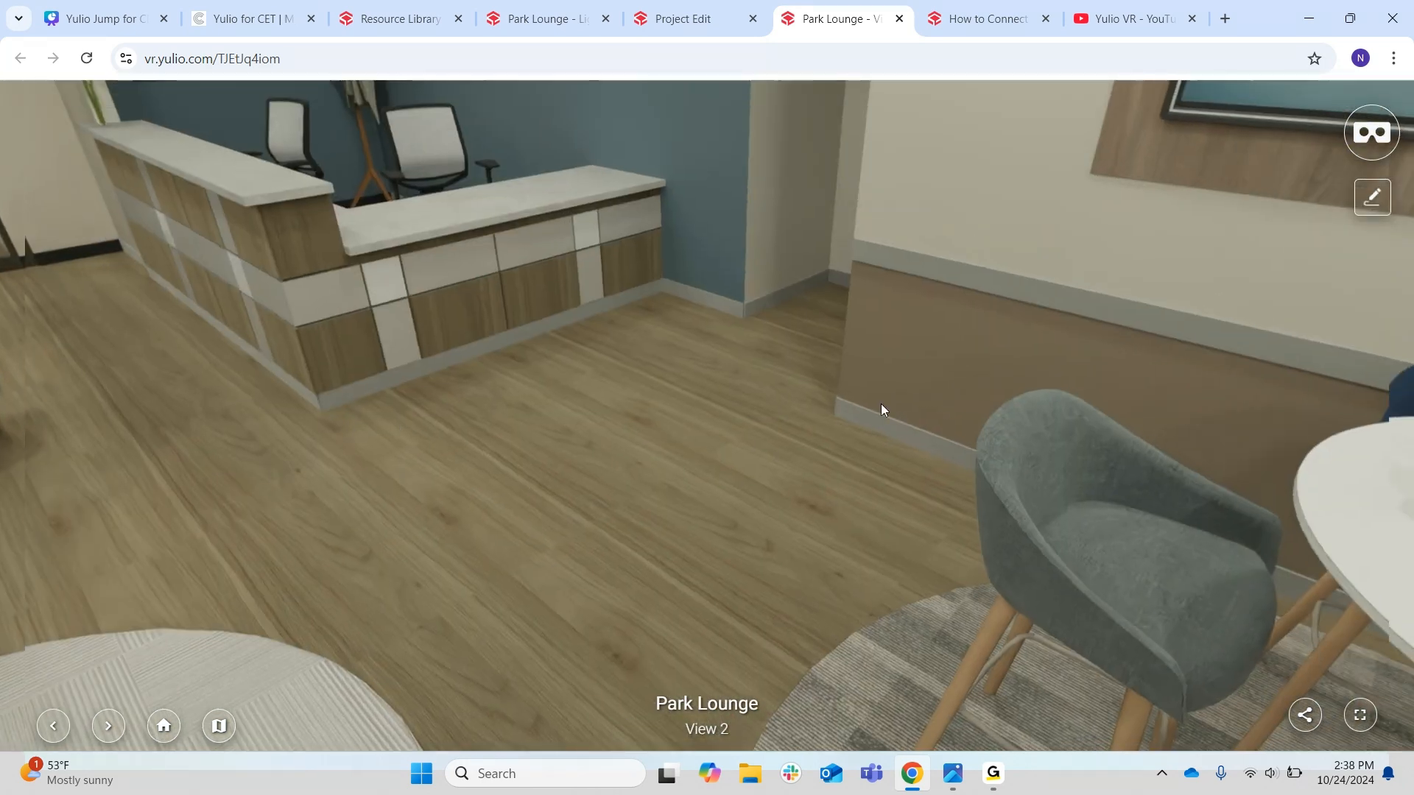
pyautogui.moveTo(881, 403); pyautogui.dragTo(599, 391)
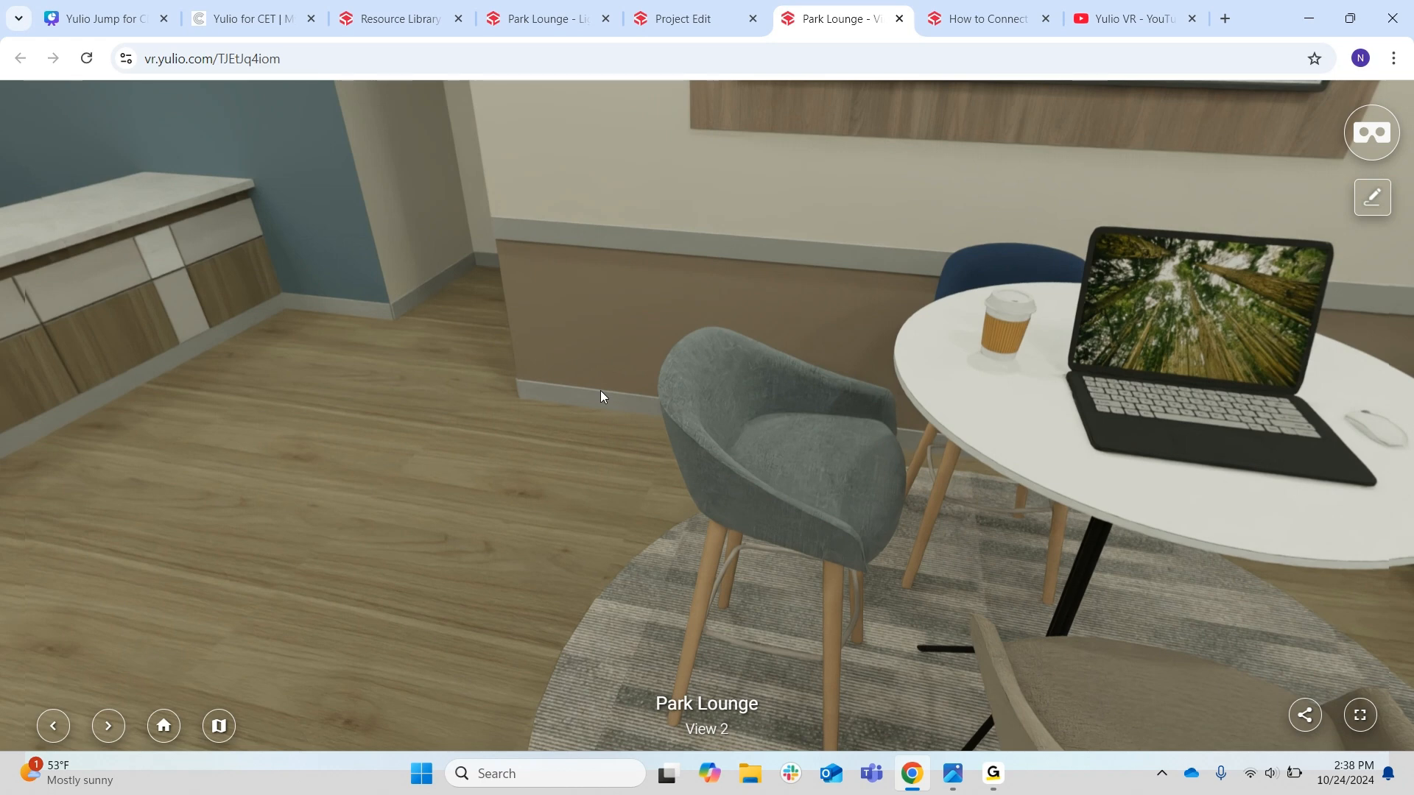
pyautogui.moveTo(962, 373); pyautogui.dragTo(503, 638)
pyautogui.moveTo(1045, 486); pyautogui.dragTo(547, 492)
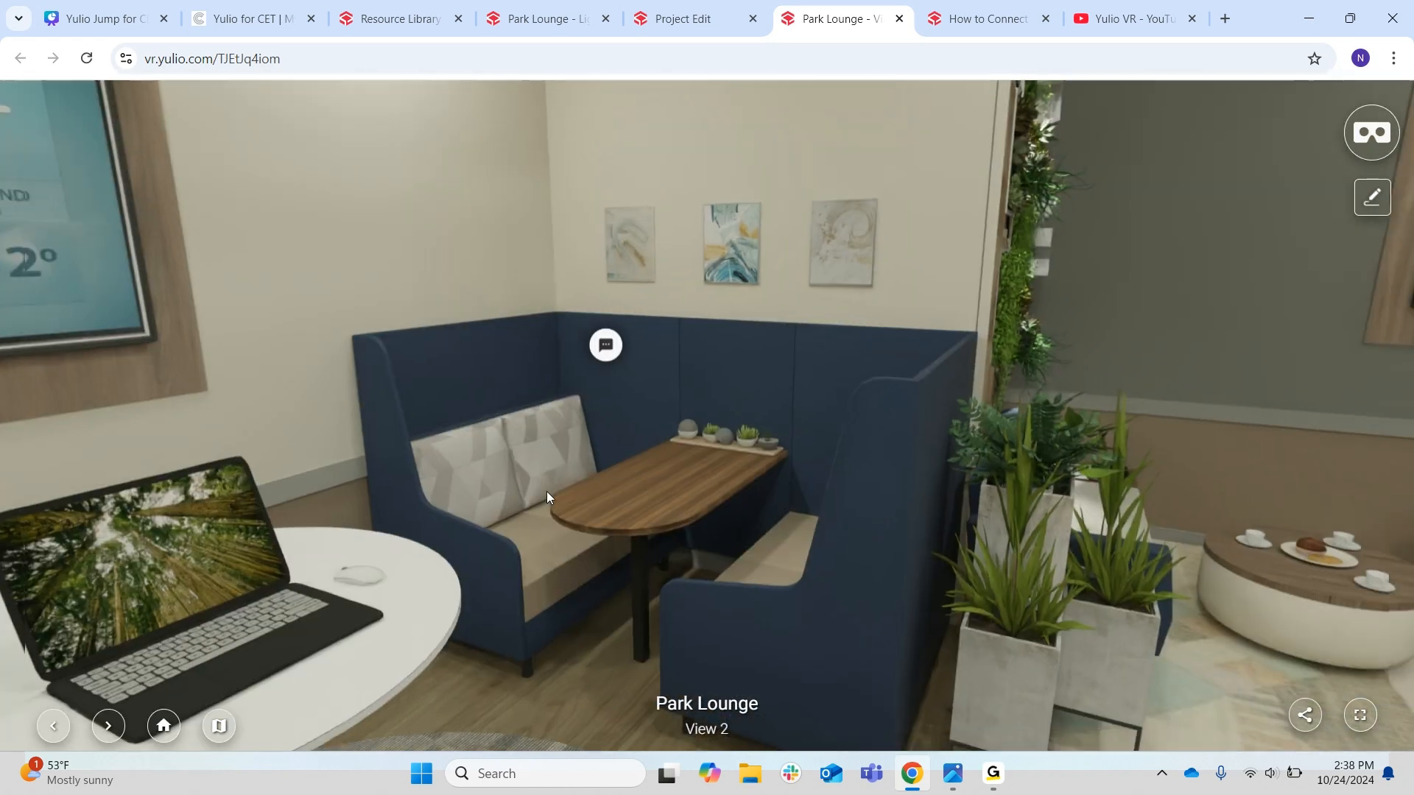
pyautogui.moveTo(1031, 456); pyautogui.dragTo(571, 494)
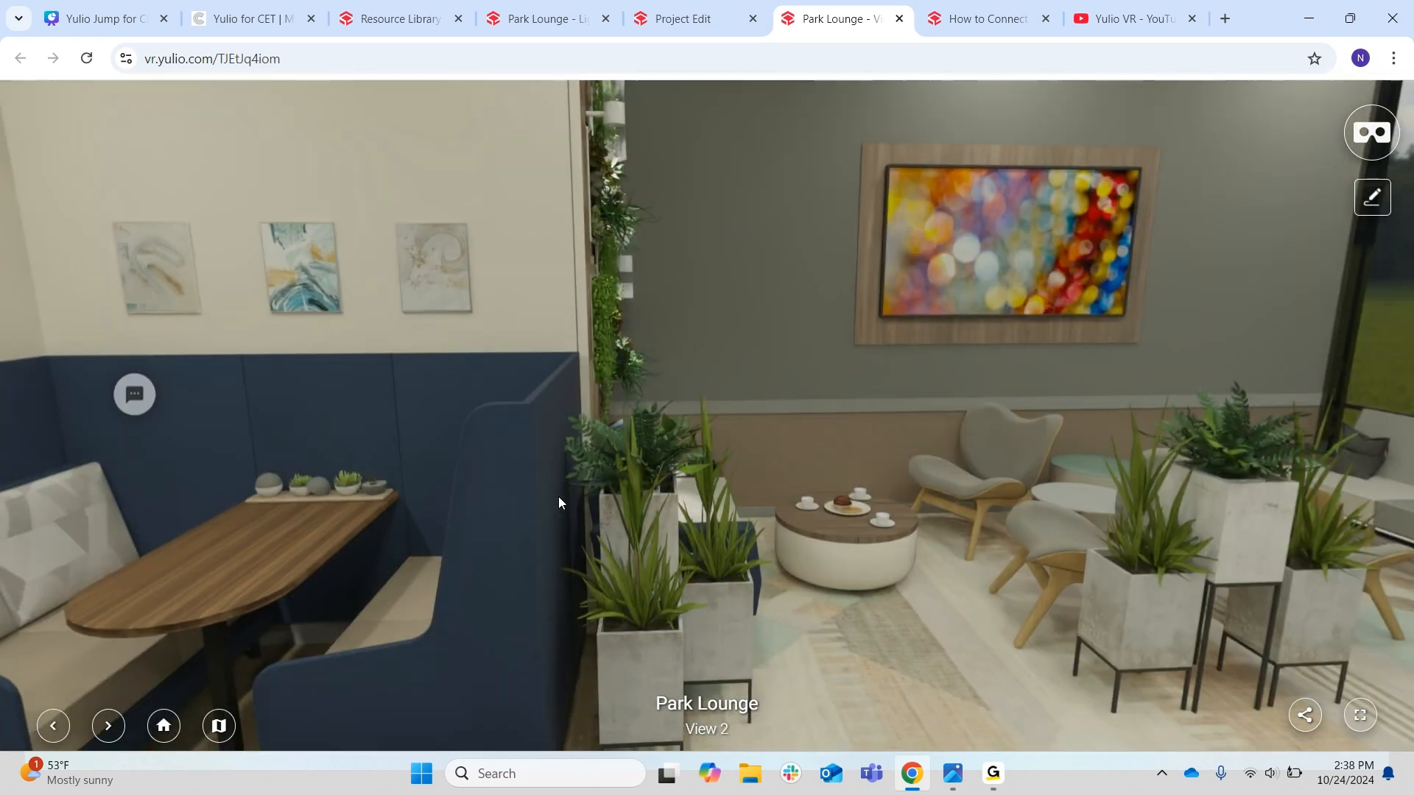
pyautogui.moveTo(558, 496); pyautogui.dragTo(219, 536)
pyautogui.moveTo(625, 467); pyautogui.dragTo(254, 550)
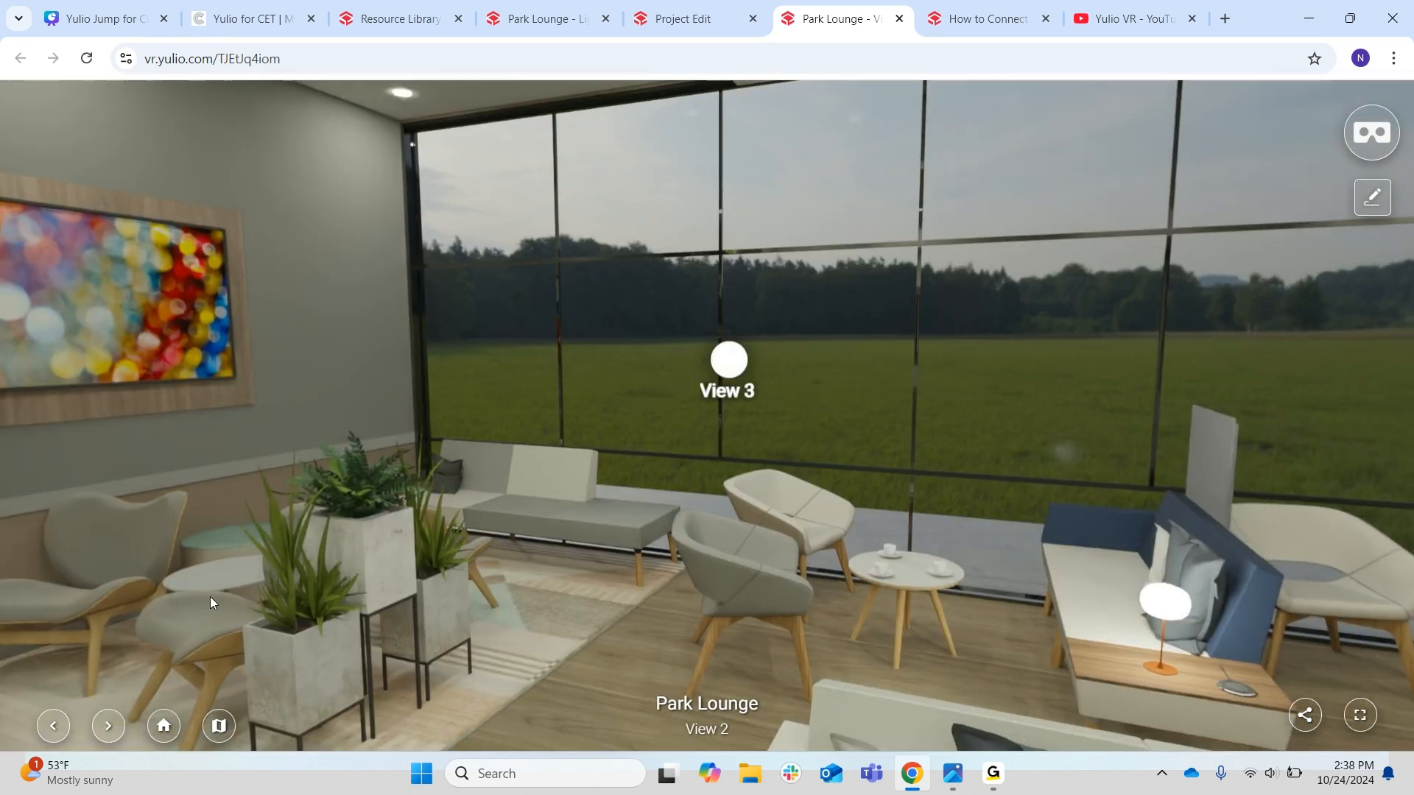
# Open the floorplan, jump to View 3 from its marker, and look toward the reception desk
pyautogui.click(219, 726)
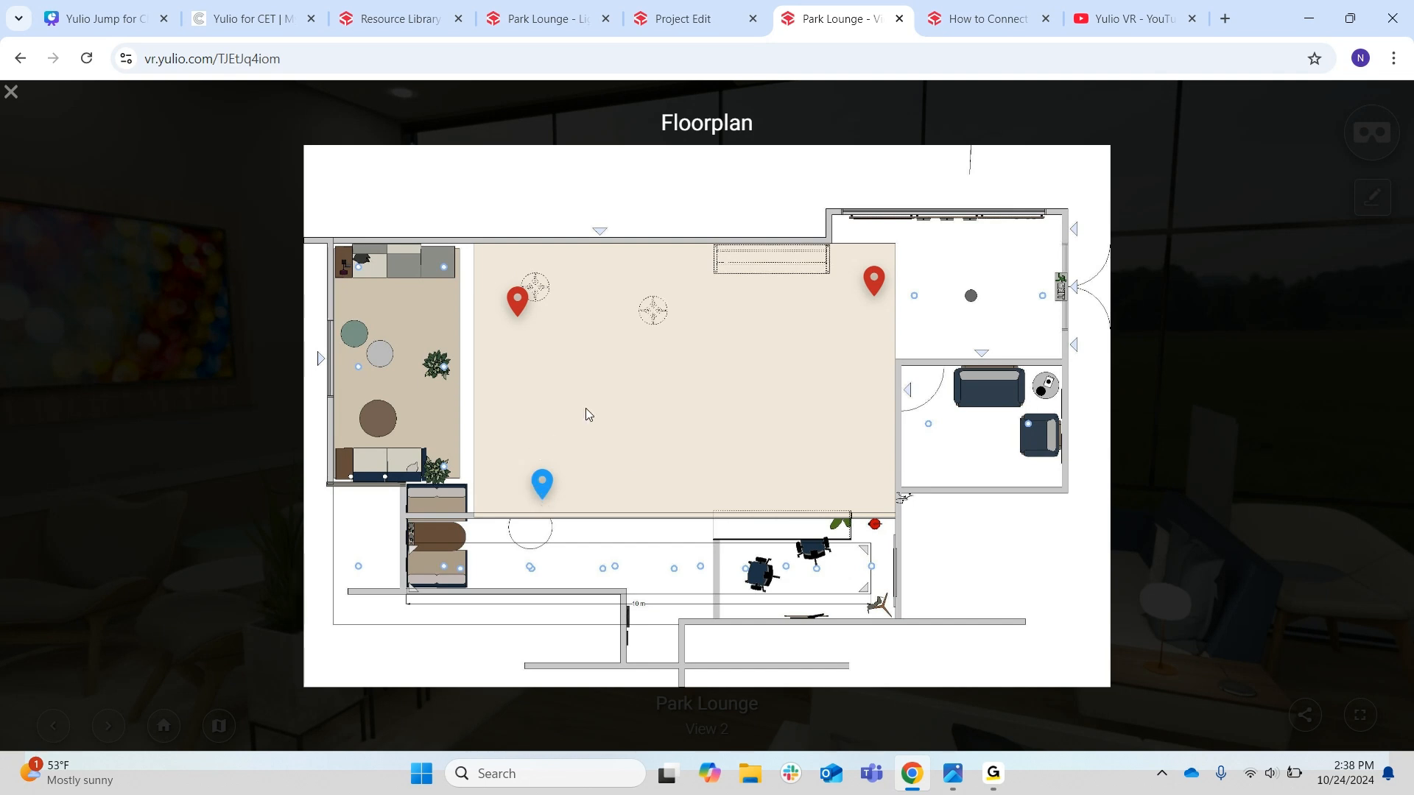
pyautogui.click(517, 301)
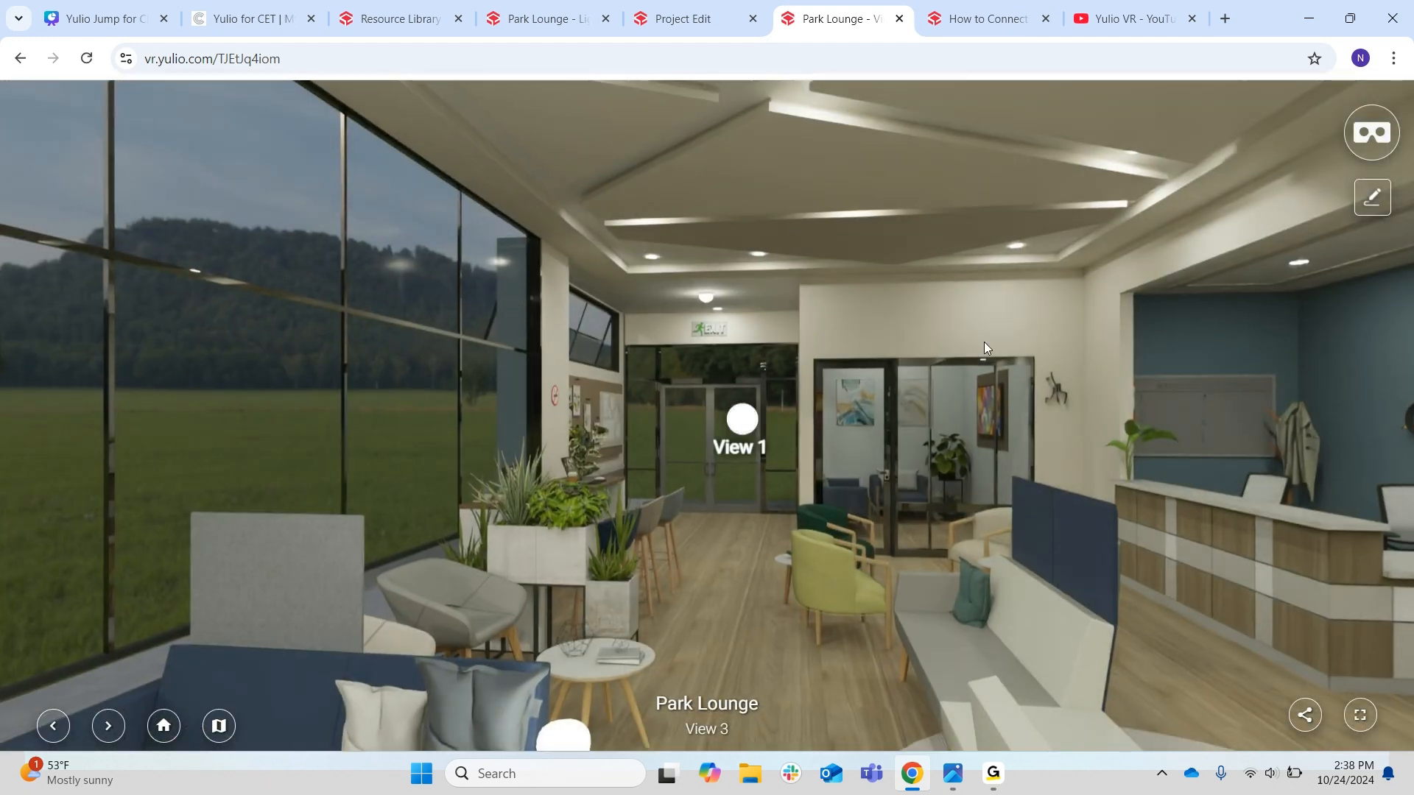
pyautogui.moveTo(996, 350); pyautogui.dragTo(565, 365)
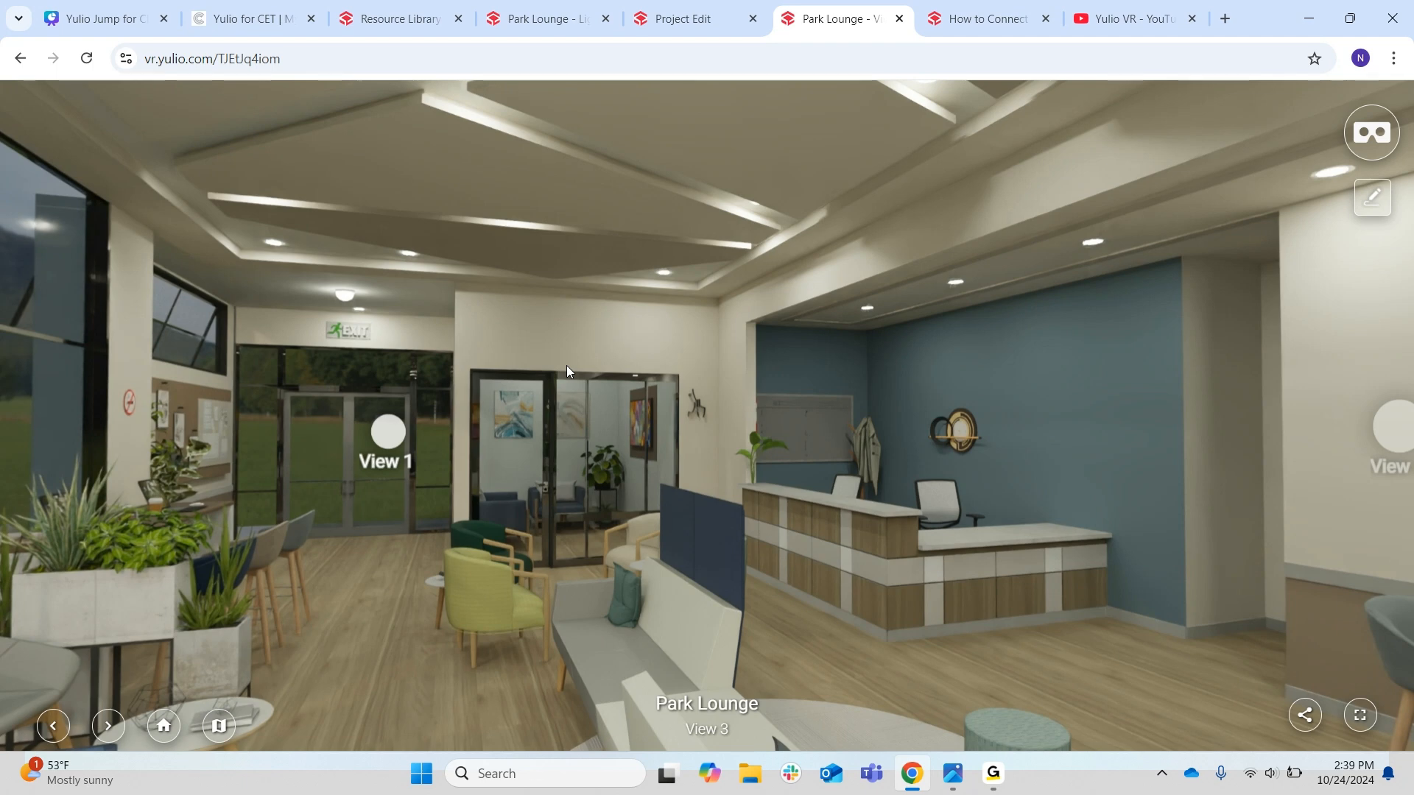
pyautogui.moveTo(753, 408); pyautogui.dragTo(732, 360)
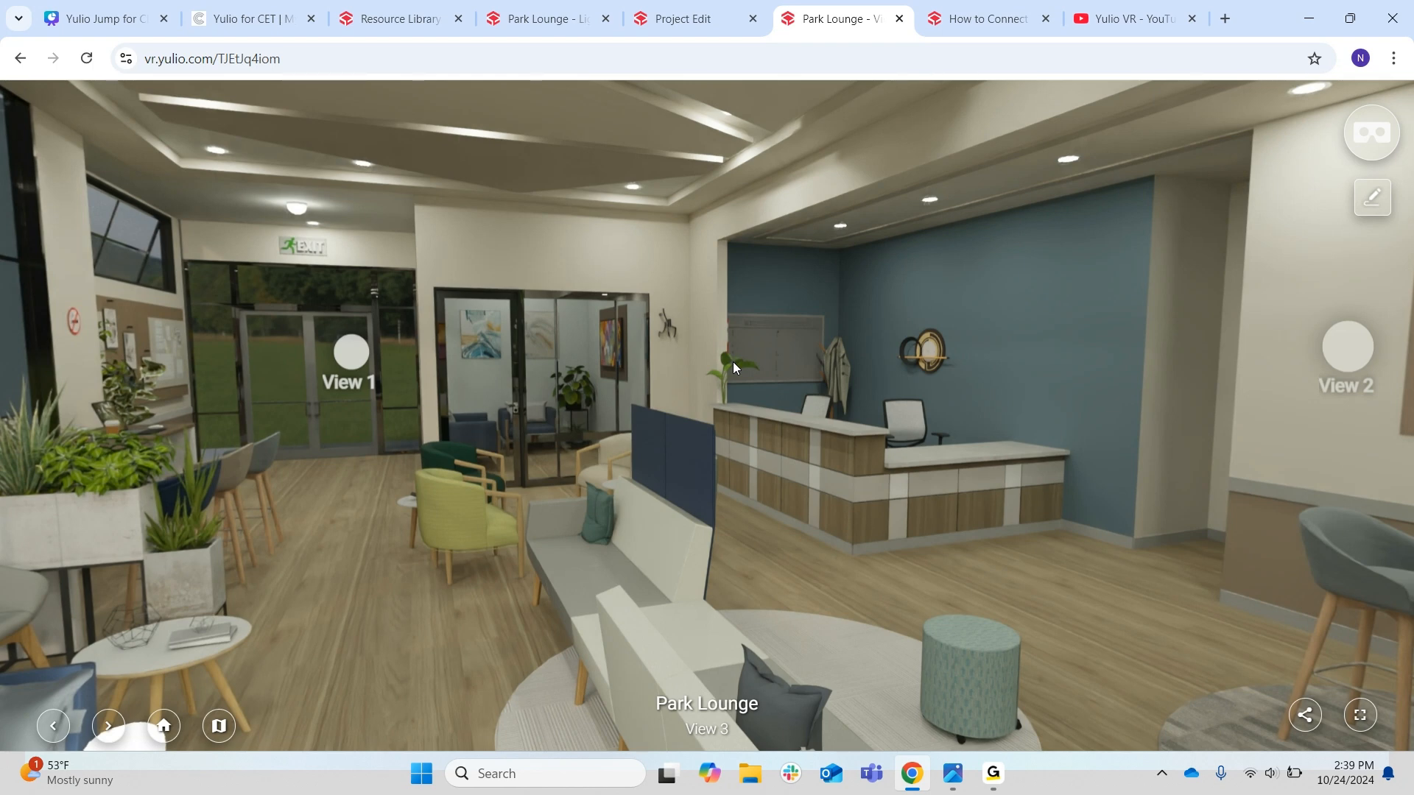
# Review the knowledge base article on connecting a headset to a Yulio account
pyautogui.click(985, 20)
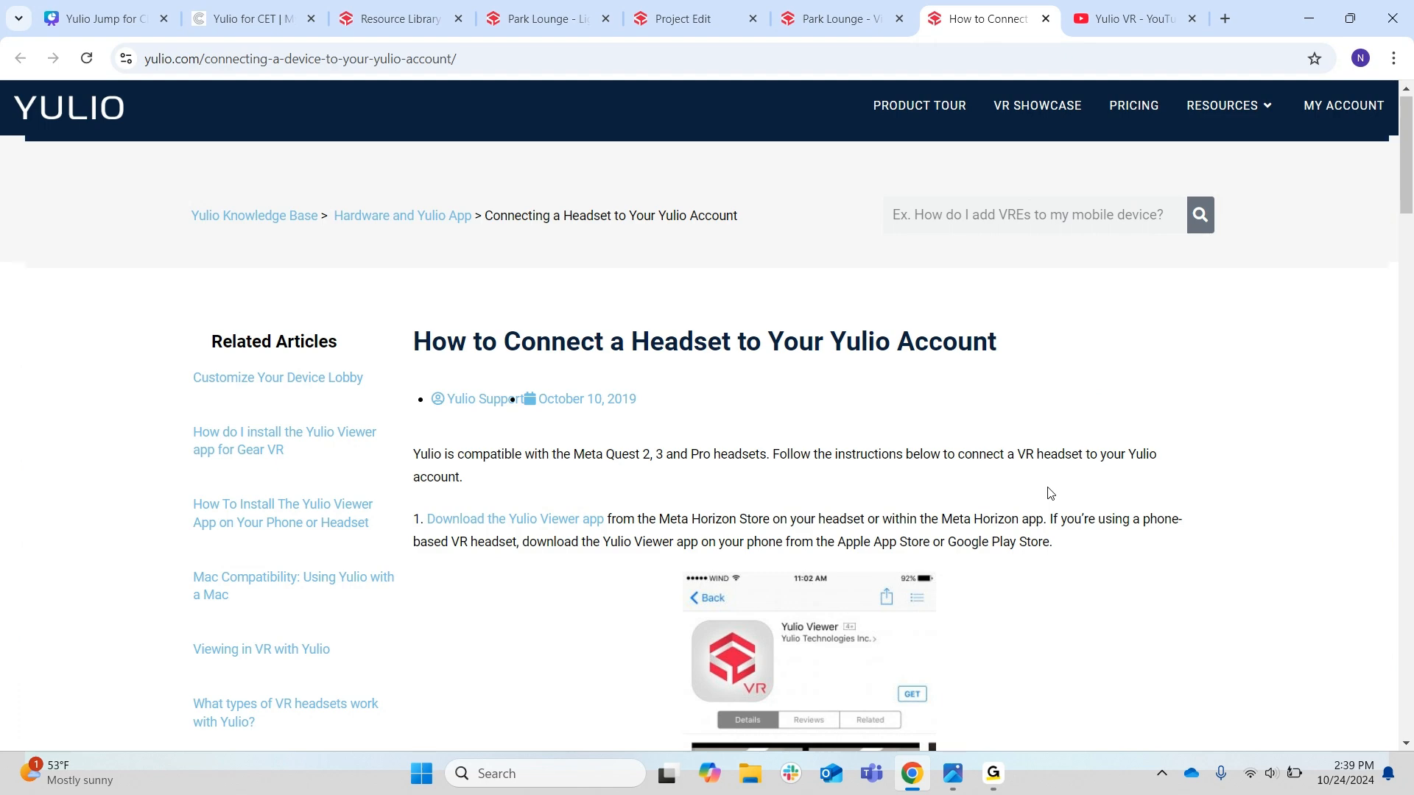
pyautogui.scroll(-4, 1051, 493)
pyautogui.scroll(4, 1051, 493)
pyautogui.moveTo(1228, 120)
# Browse the latest videos on the Yulio VR YouTube channel, then return to the Park Lounge VR viewer
pyautogui.click(1137, 22)
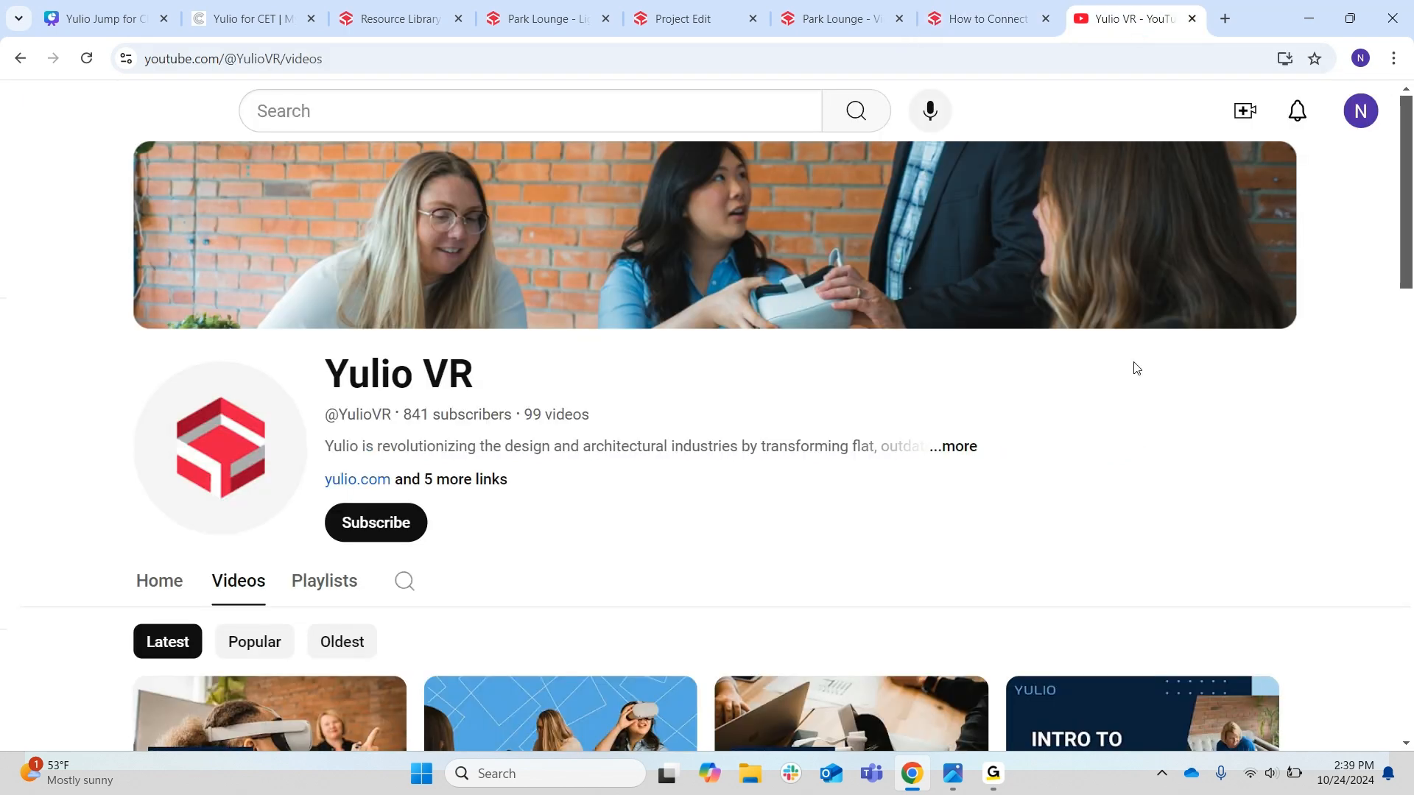
pyautogui.scroll(-3, 1132, 477)
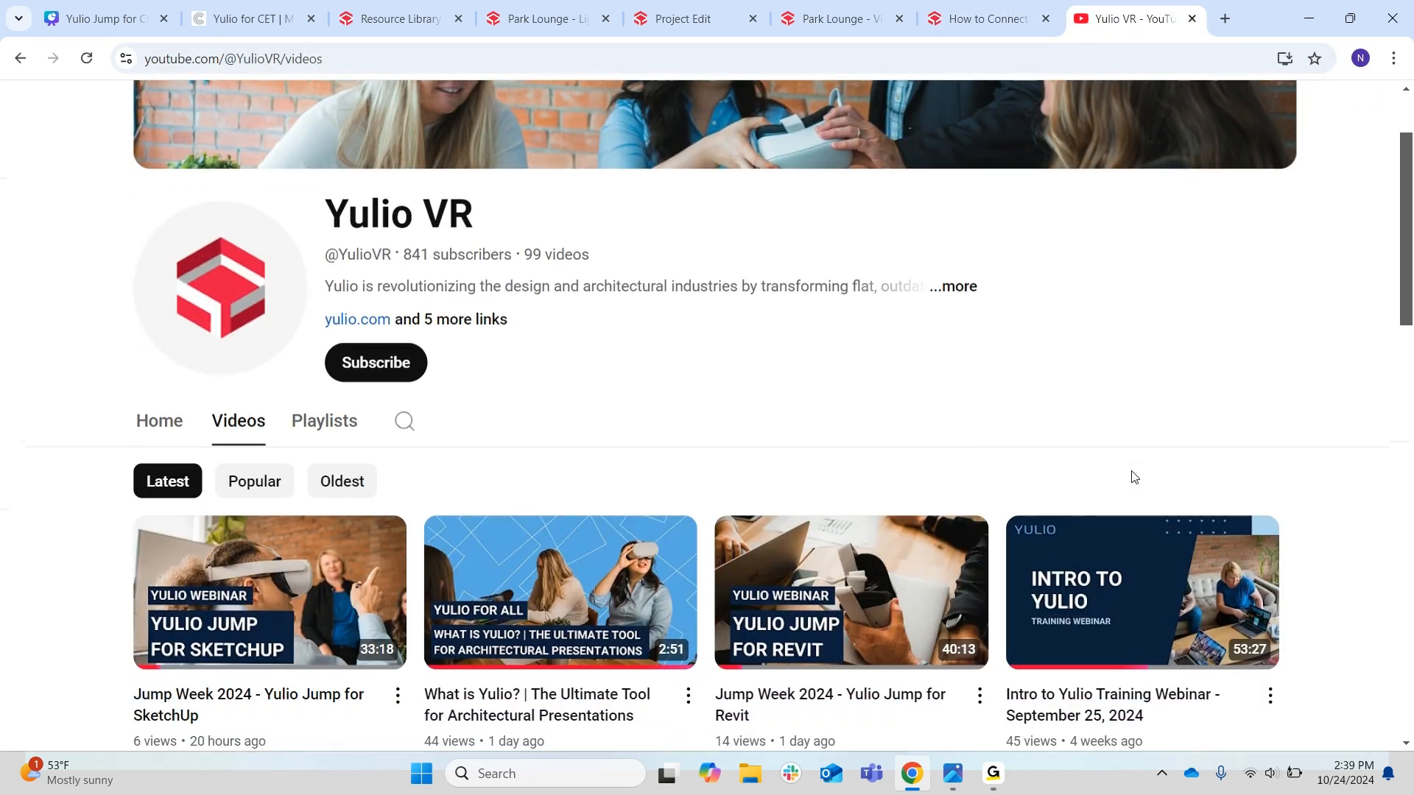
pyautogui.scroll(-4, 1134, 477)
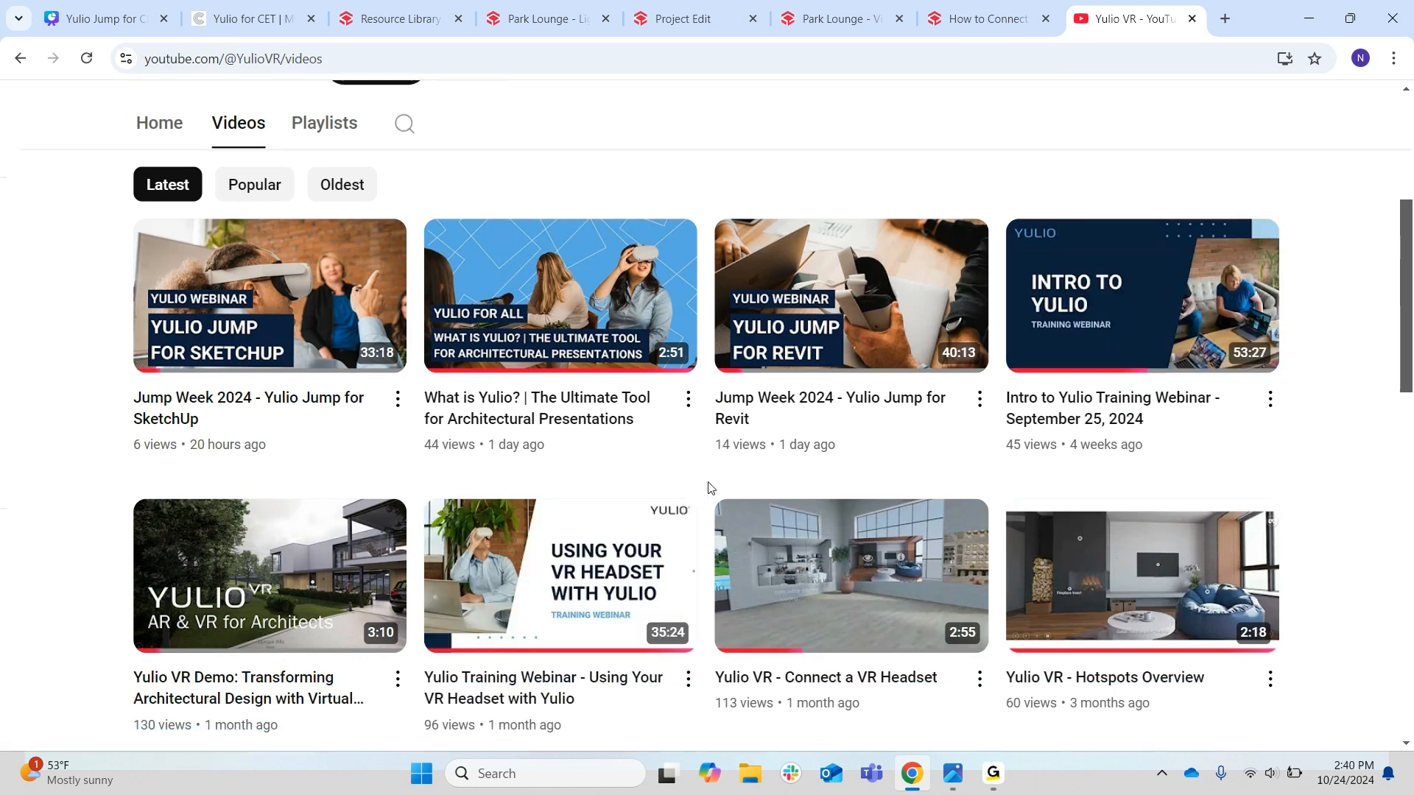
pyautogui.scroll(-2, 711, 487)
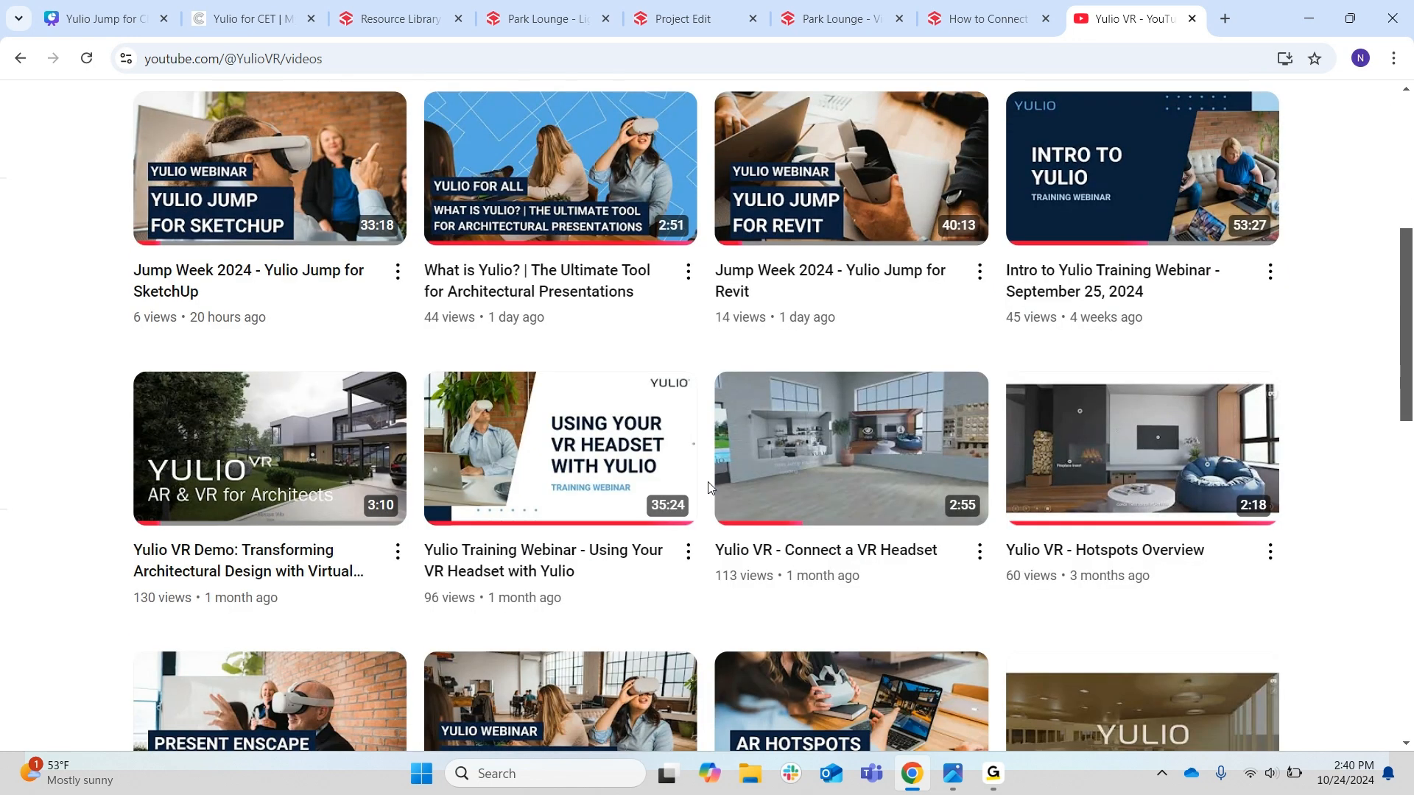
pyautogui.scroll(3, 847, 573)
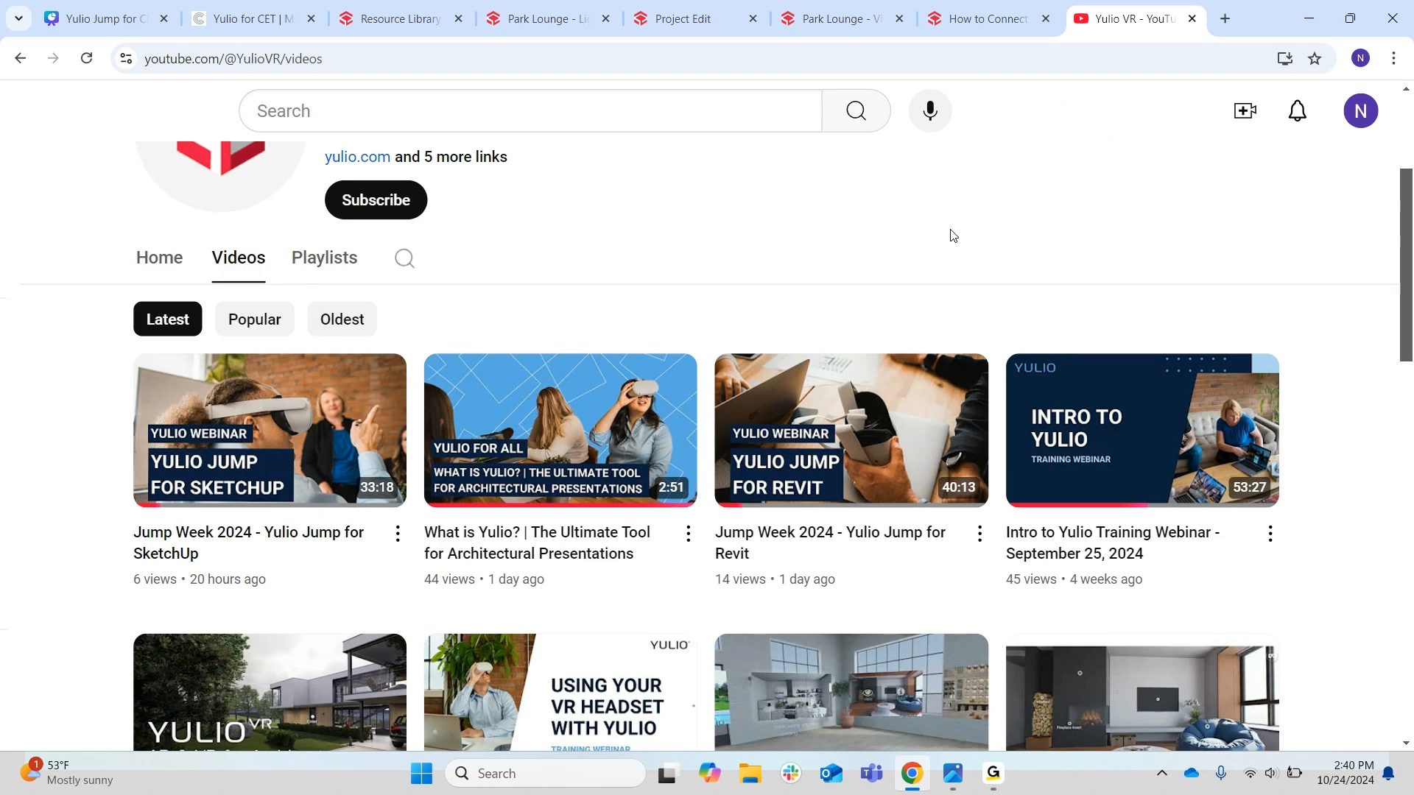
pyautogui.click(849, 18)
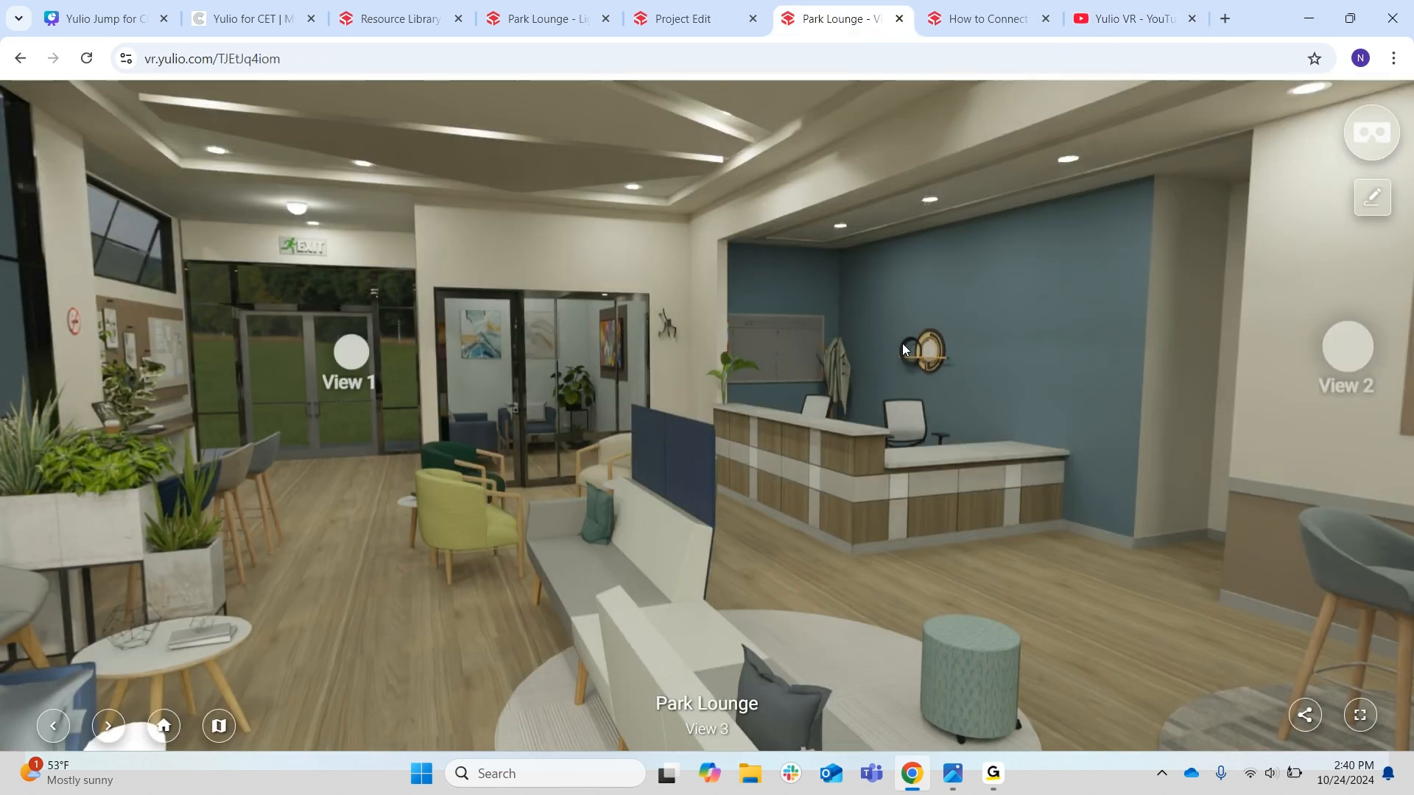
# Look around View 3, jump to View 1 from its hotspot, and look down toward the round table beside the reception desk
pyautogui.moveTo(903, 343); pyautogui.dragTo(656, 380)
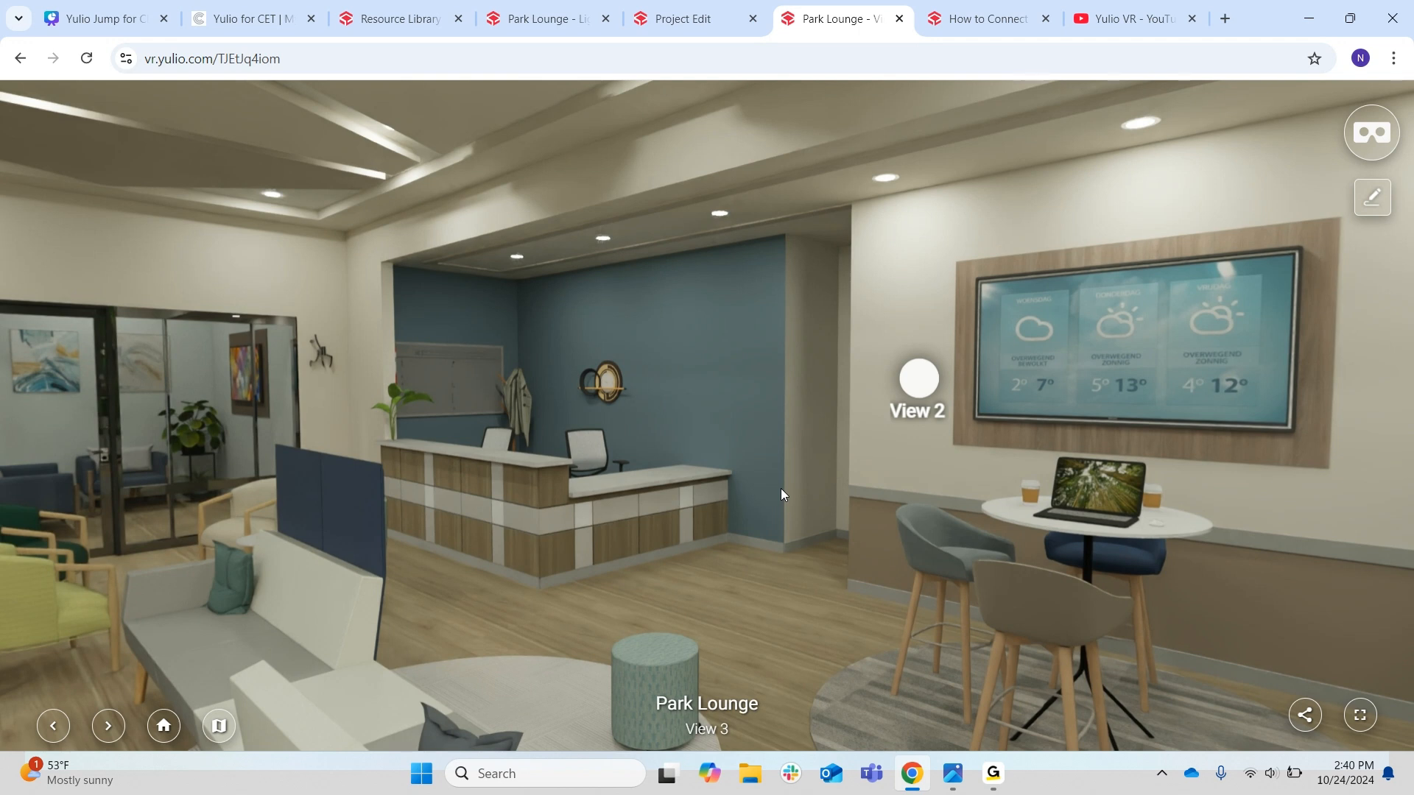
pyautogui.moveTo(563, 494); pyautogui.dragTo(811, 488)
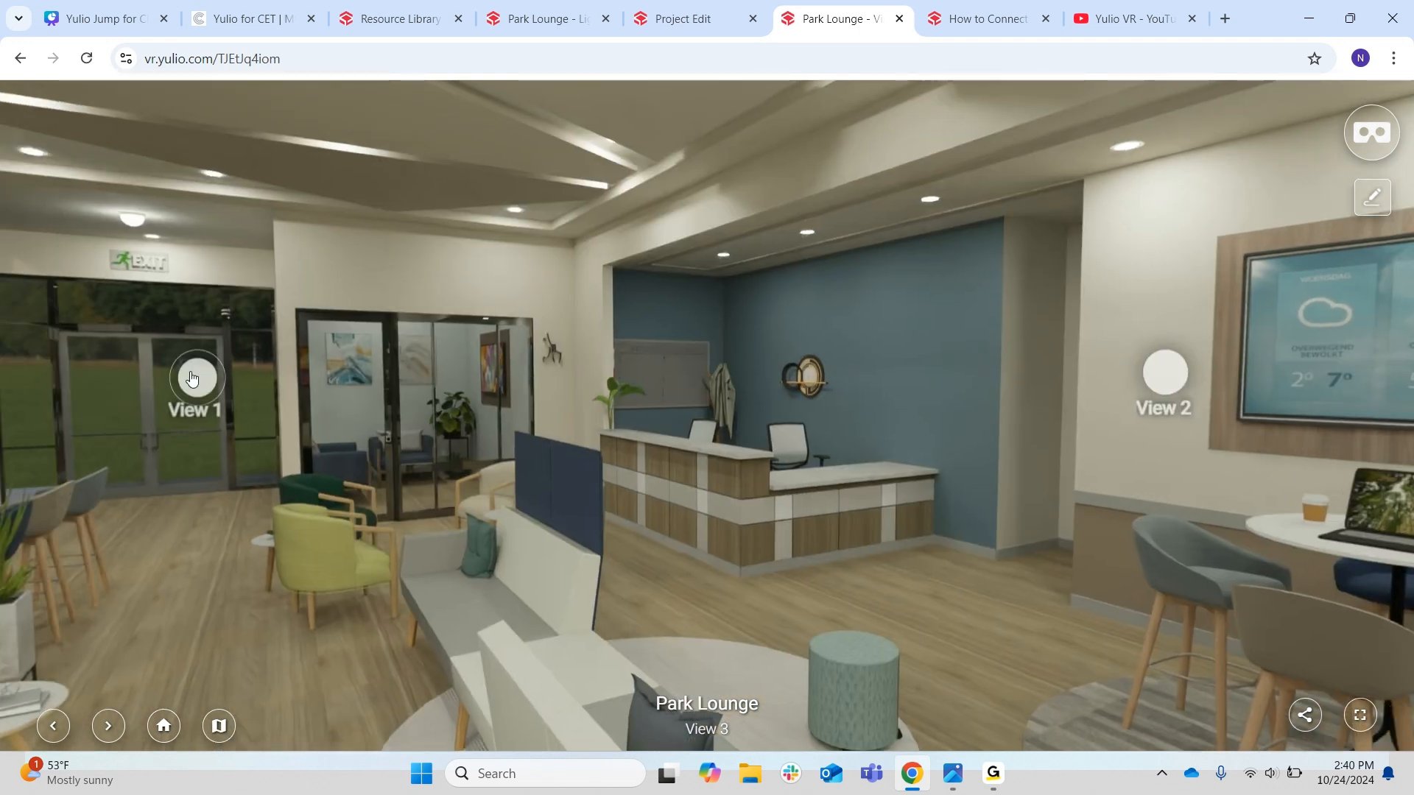
pyautogui.click(194, 378)
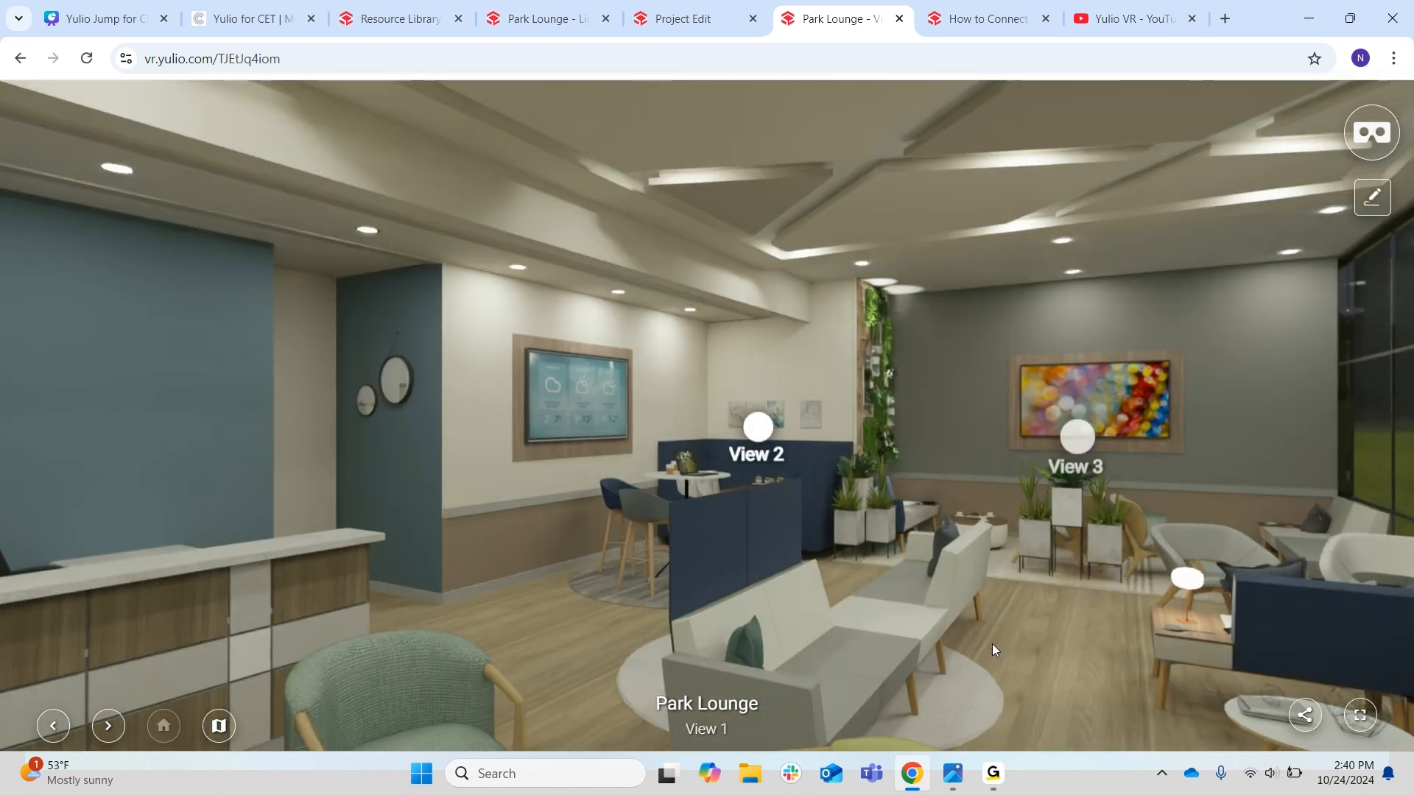
pyautogui.moveTo(992, 644); pyautogui.dragTo(997, 441)
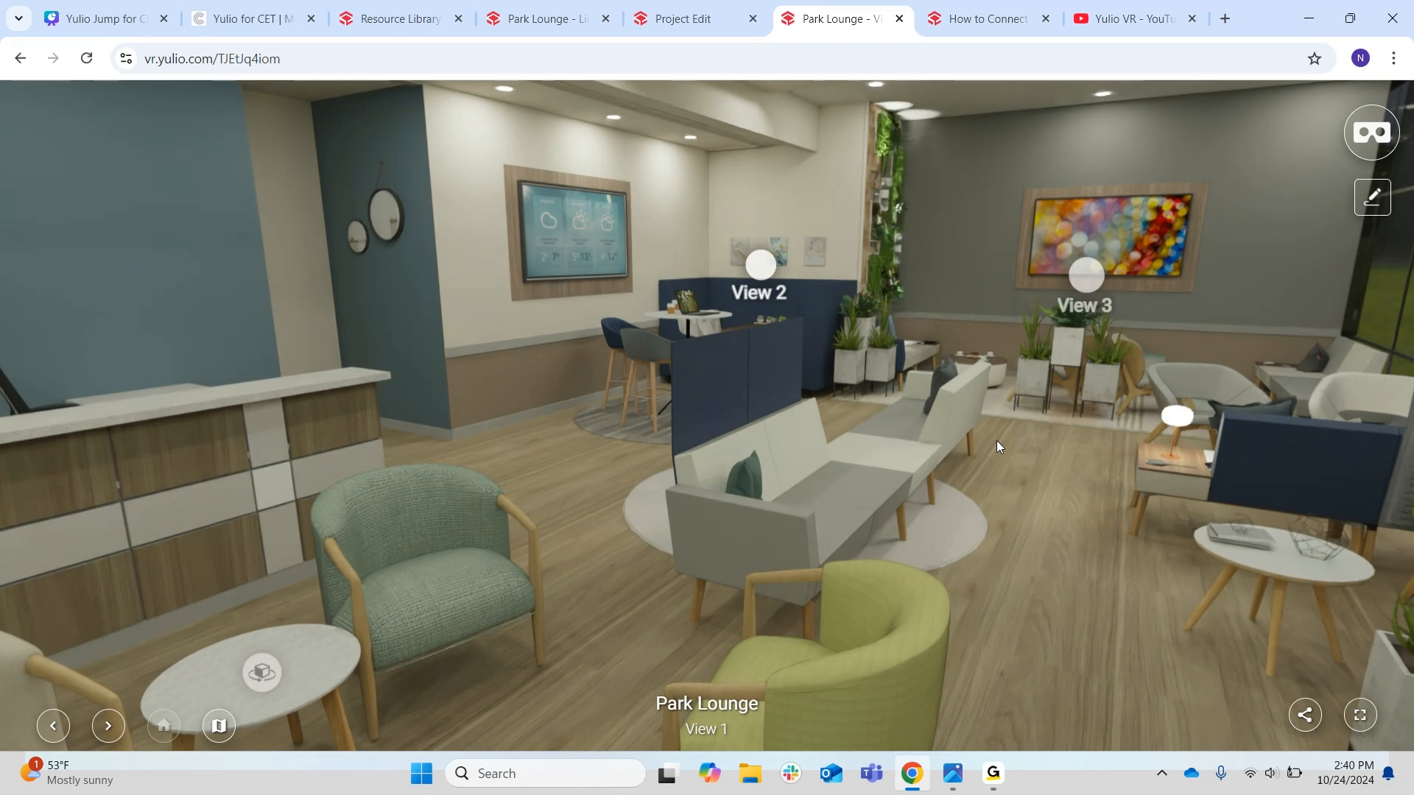
pyautogui.moveTo(452, 542); pyautogui.dragTo(739, 391)
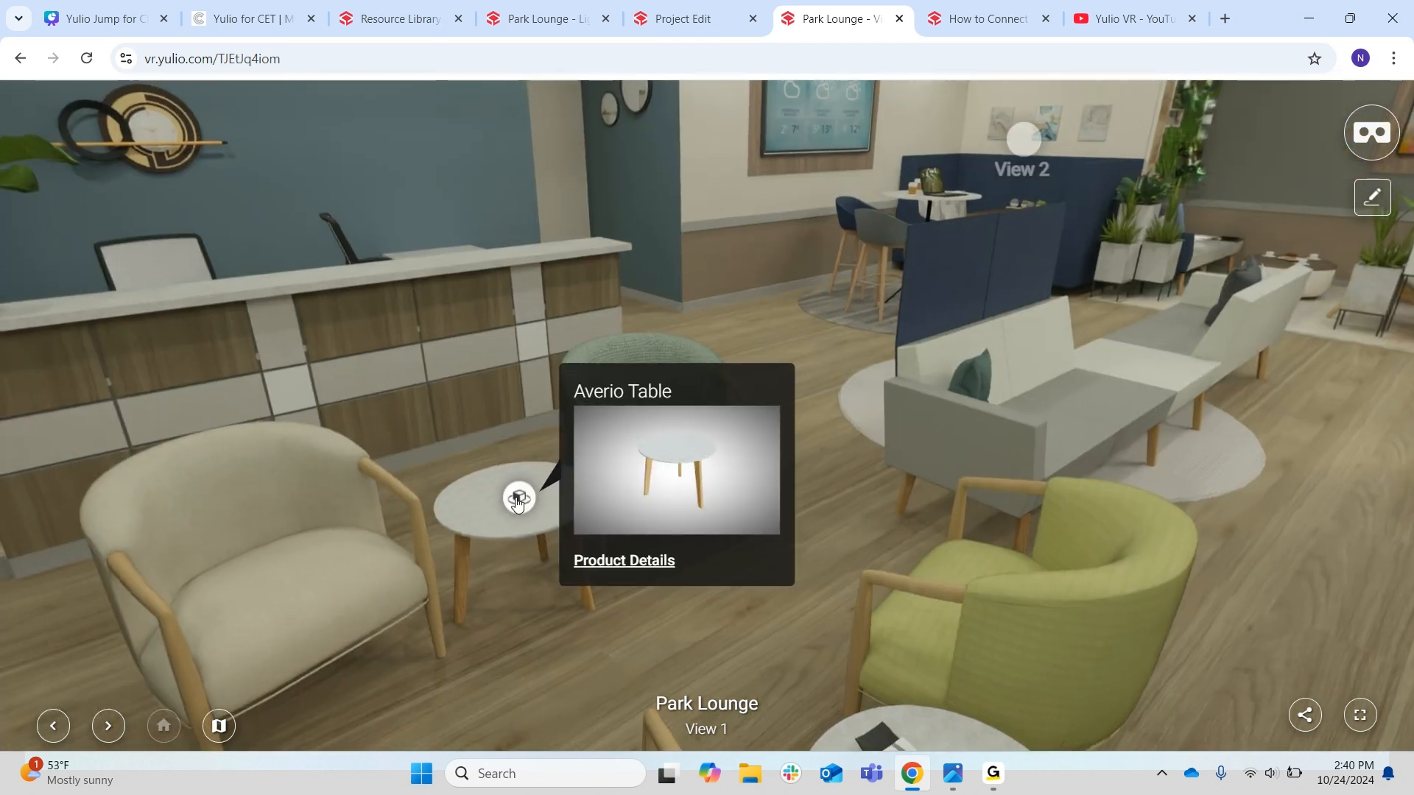
# Open the Averio Table's 3D model from its hotspot, dismiss the AR code, and inspect the table from below and the side
pyautogui.click(518, 499)
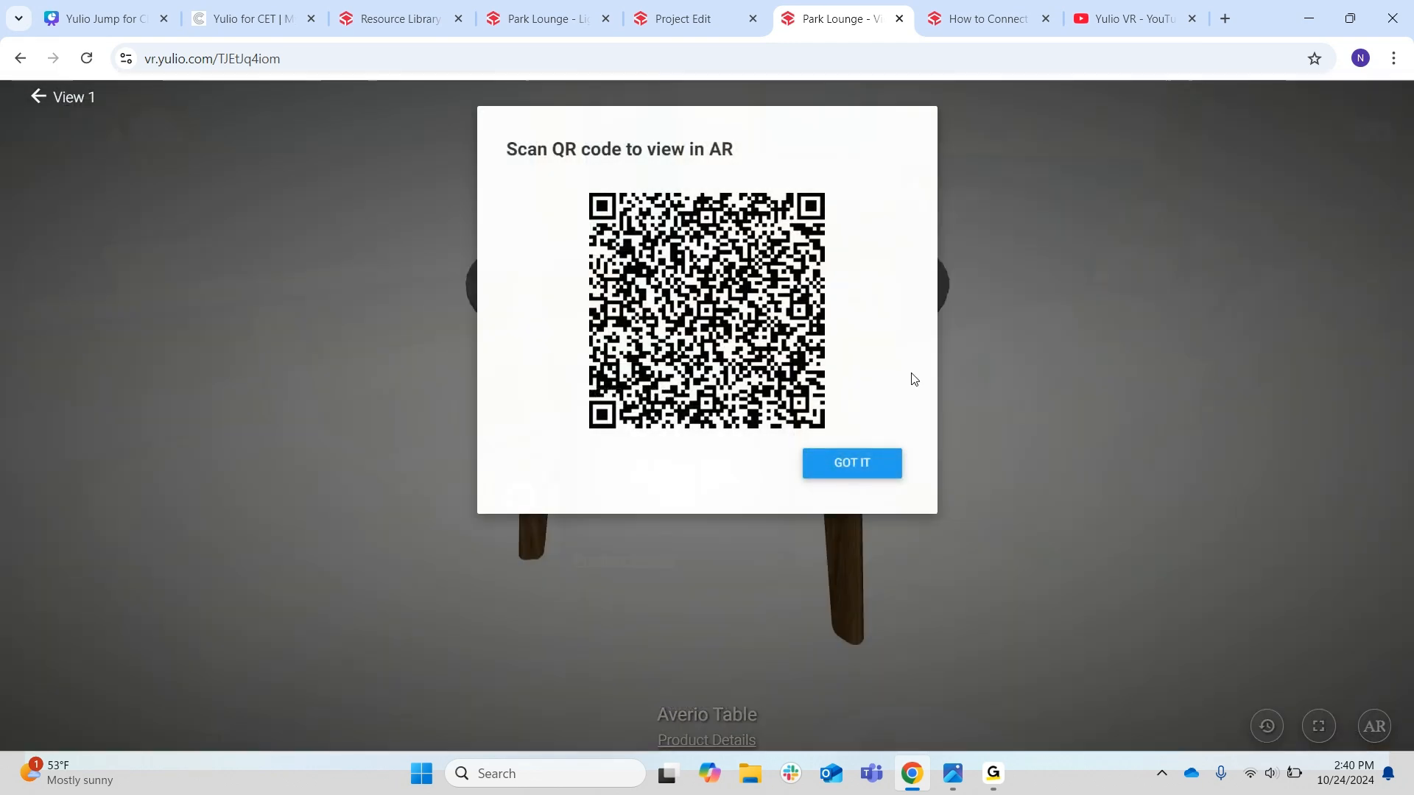
pyautogui.click(862, 463)
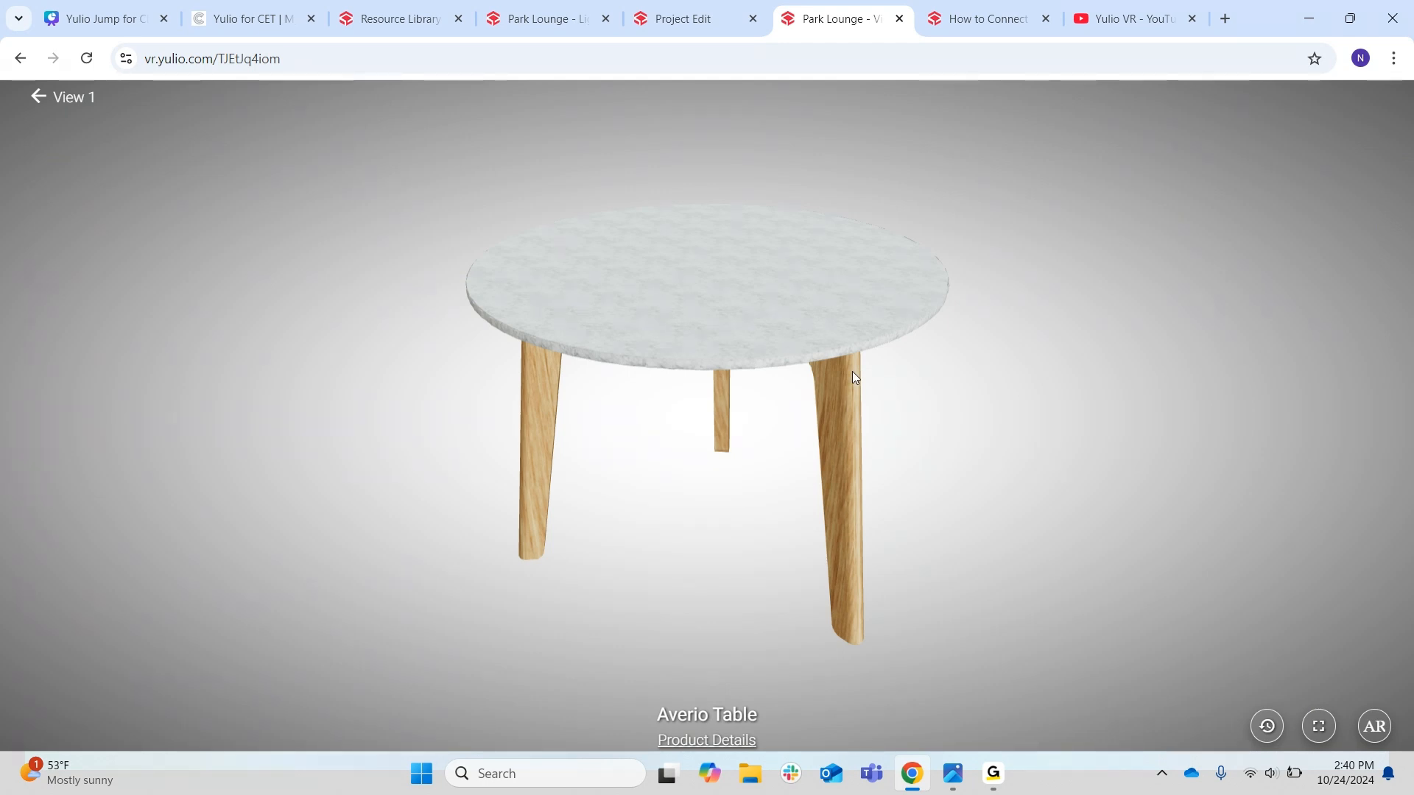
pyautogui.moveTo(852, 377); pyautogui.dragTo(687, 52)
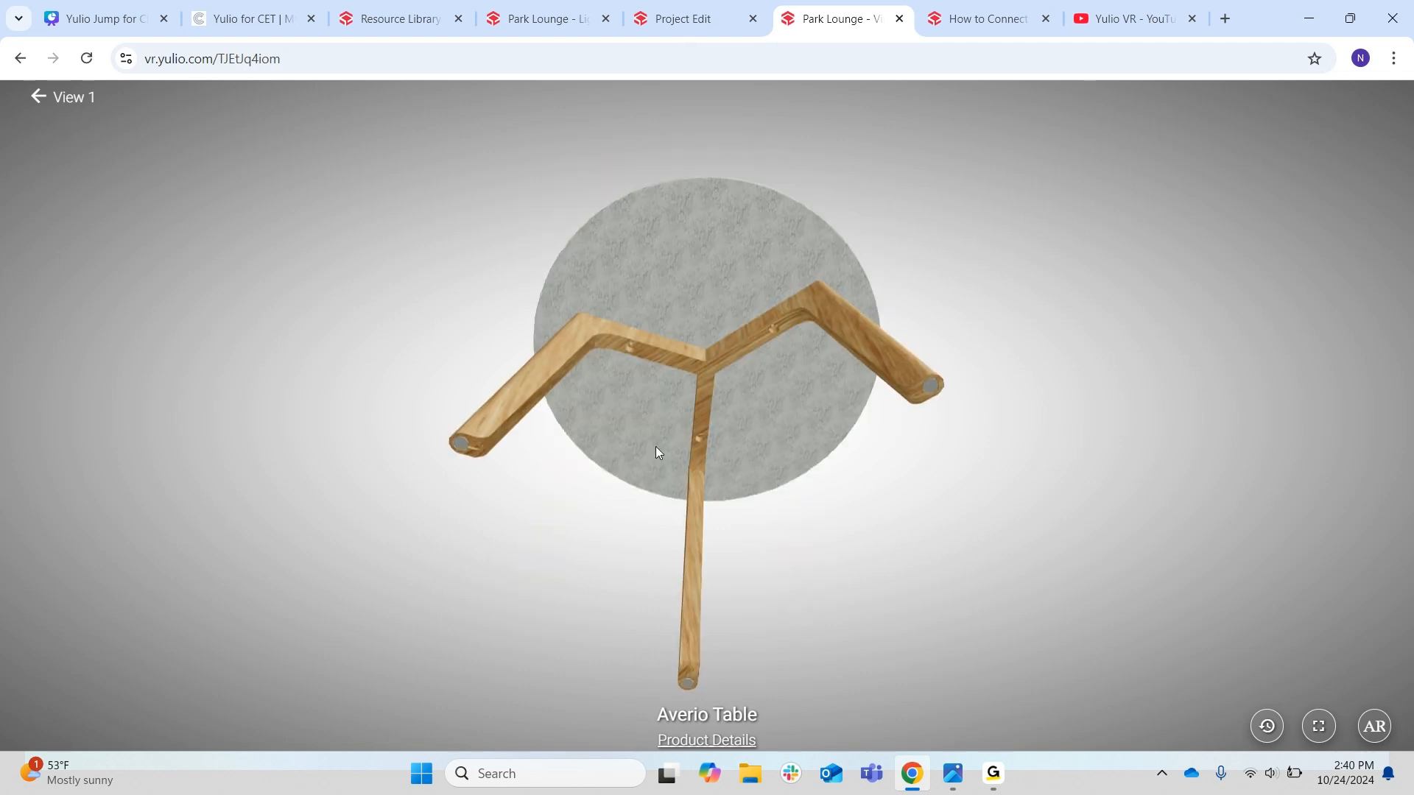
pyautogui.moveTo(655, 446)
pyautogui.mouseDown()
pyautogui.moveTo(725, 273)
pyautogui.moveTo(811, 523)
pyautogui.moveTo(687, 421)
pyautogui.moveTo(789, 483)
pyautogui.moveTo(609, 394)
pyautogui.moveTo(663, 458)
pyautogui.mouseUp()
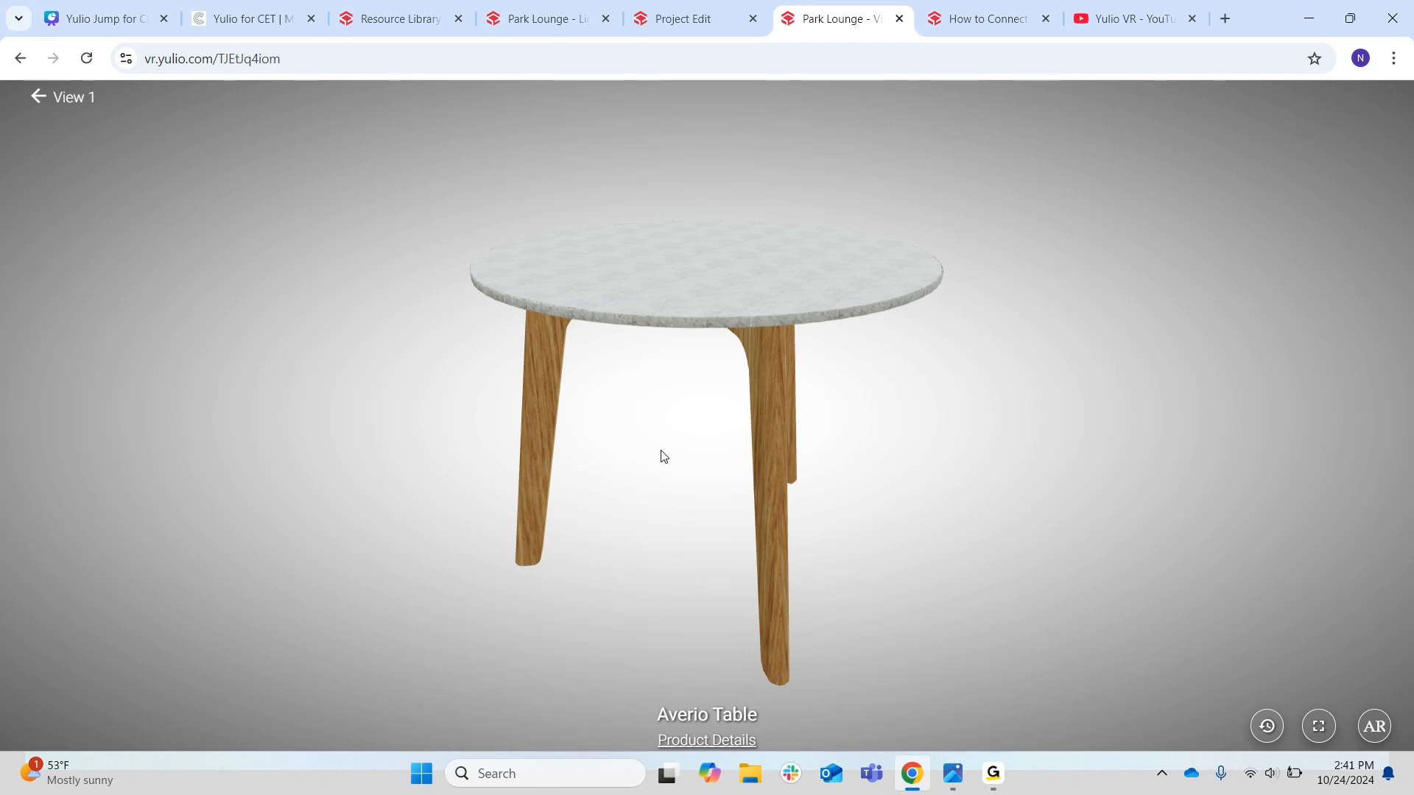
# Show the Averio Table's QR code for viewing in AR, close it, and switch to the Yulio Jump presentation in Canva
pyautogui.click(1375, 728)
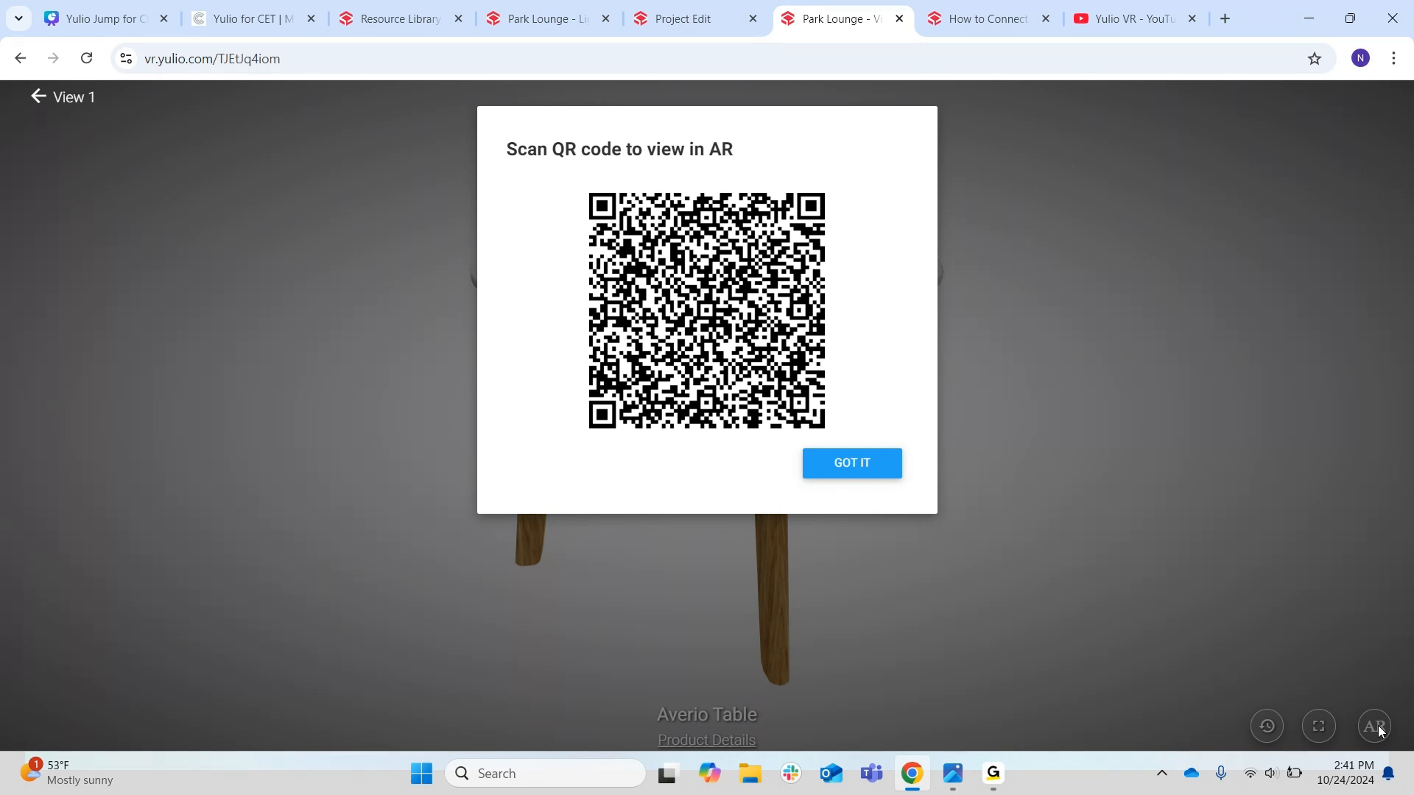
pyautogui.click(1180, 548)
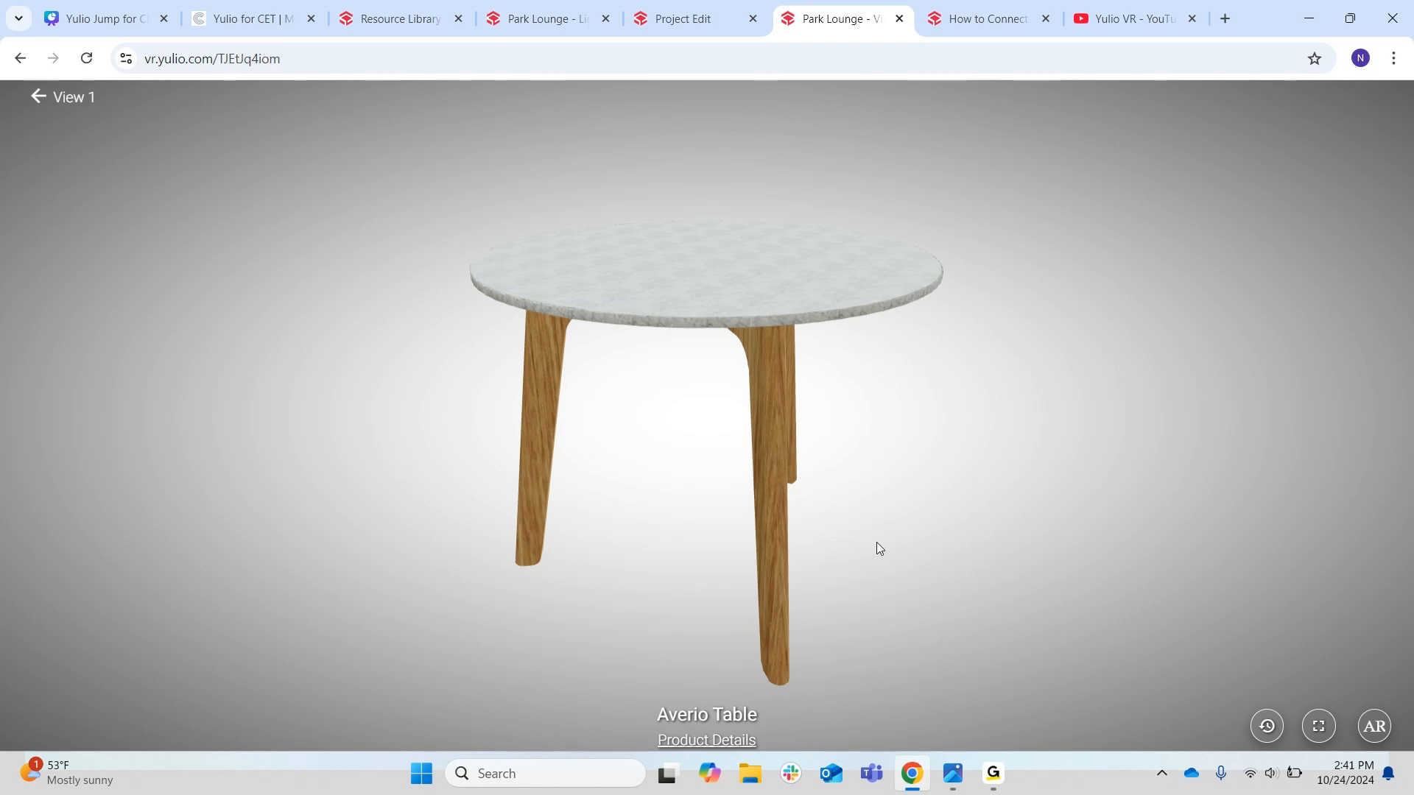
pyautogui.click(103, 18)
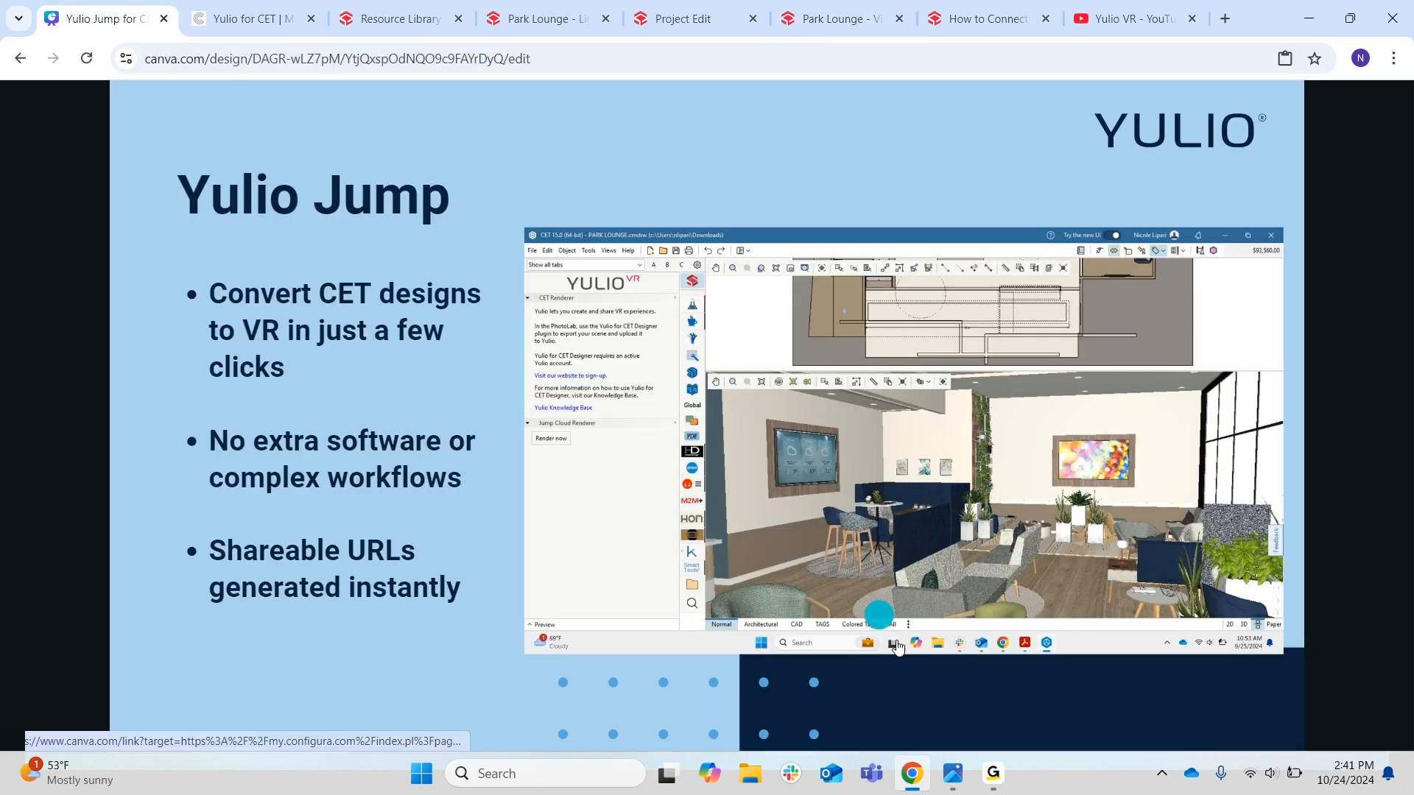